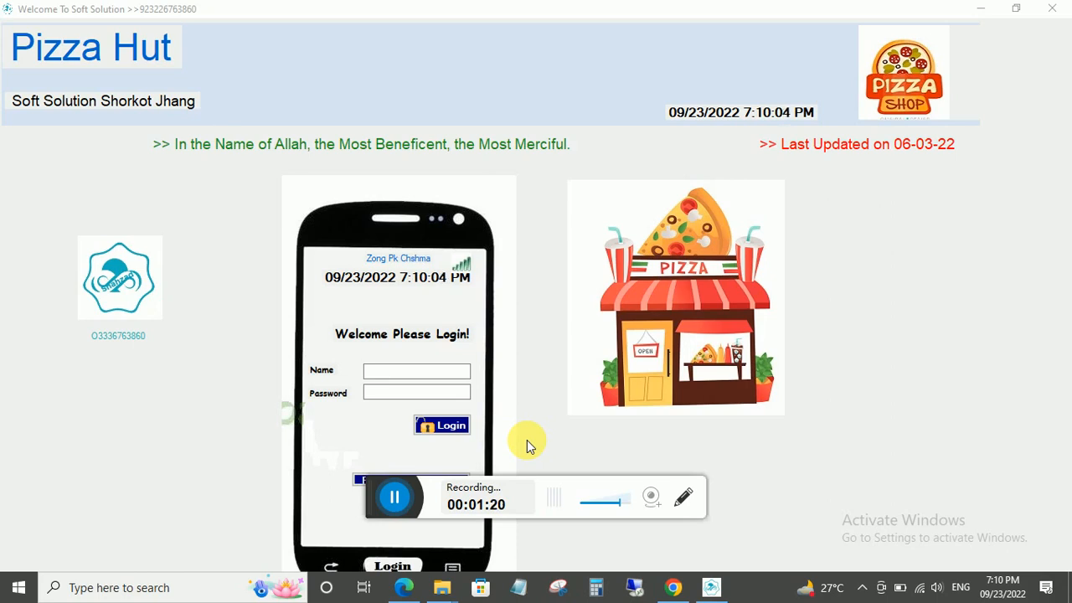
Browse the Soft Solutions YouTube channel, then return to the Pizza Hut login screen.
click(672, 587)
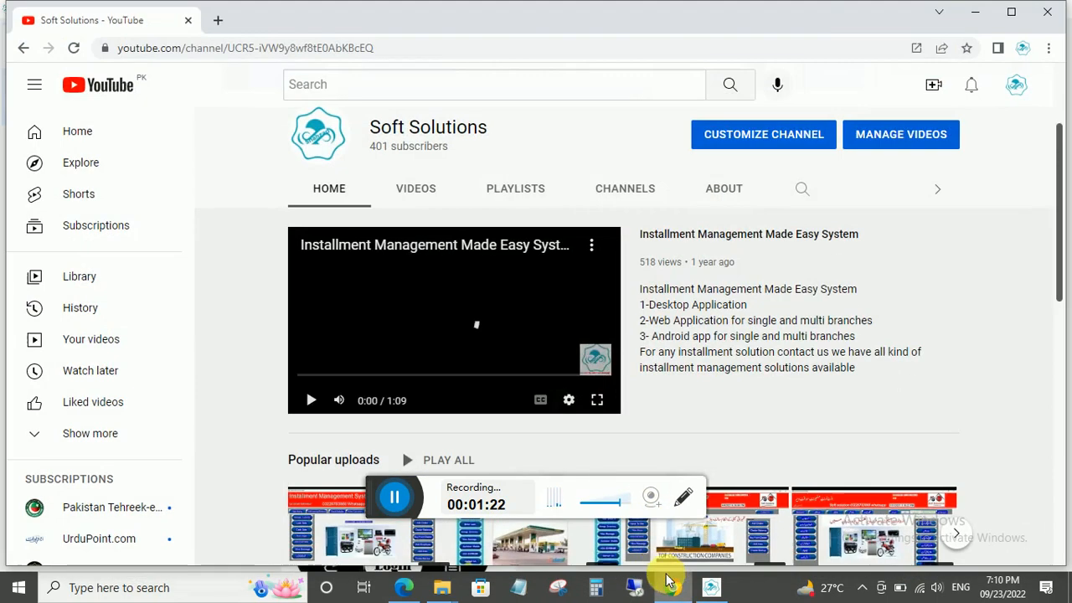
scroll(484, 347, down, 2)
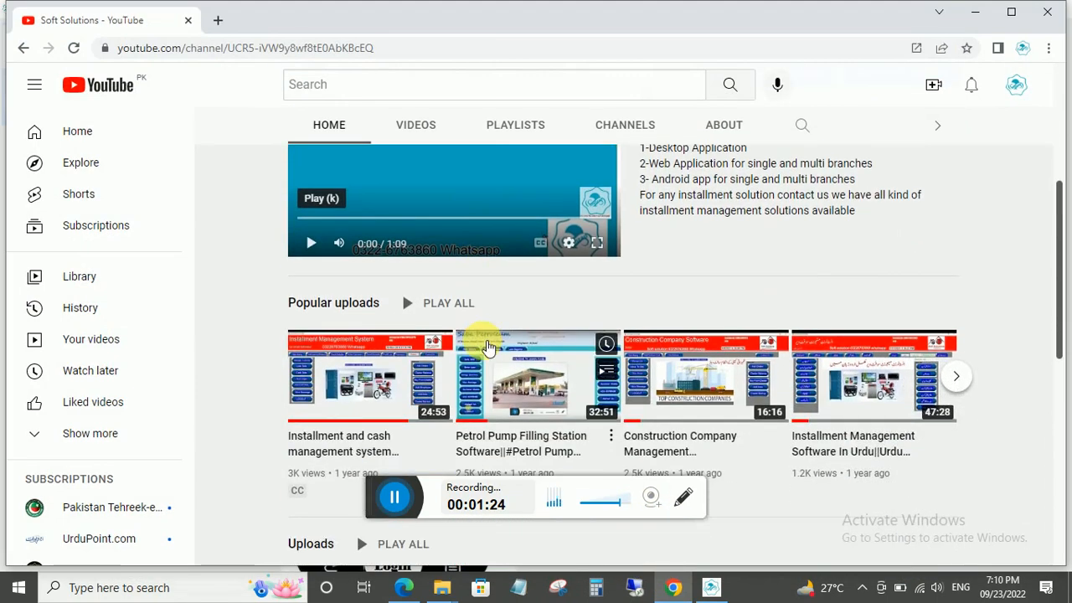
scroll(484, 345, up, 1)
scroll(483, 346, up, 1)
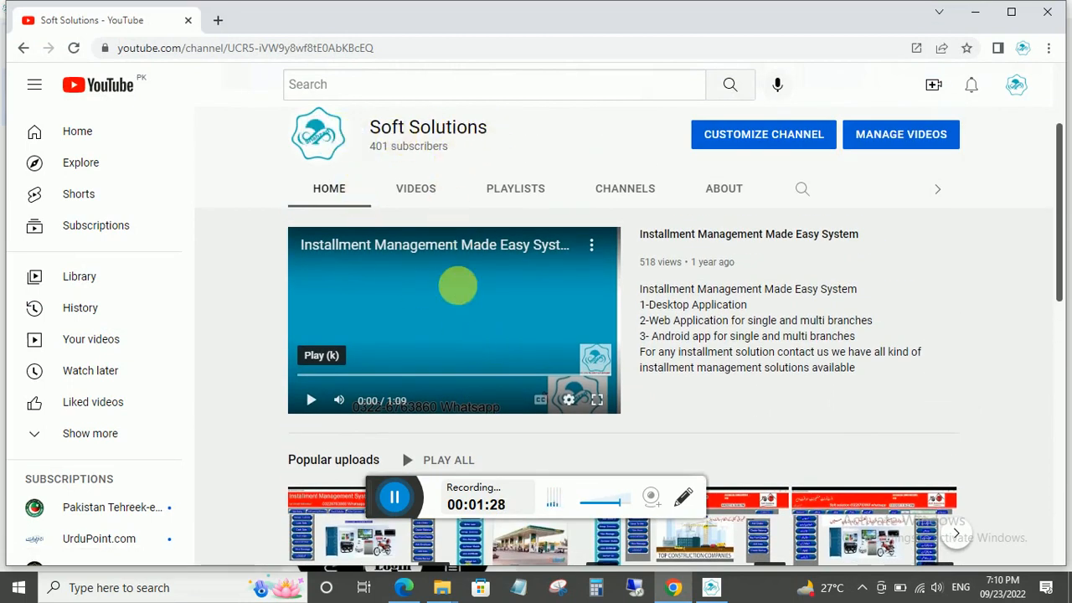
scroll(457, 287, down, 1)
scroll(461, 312, down, 2)
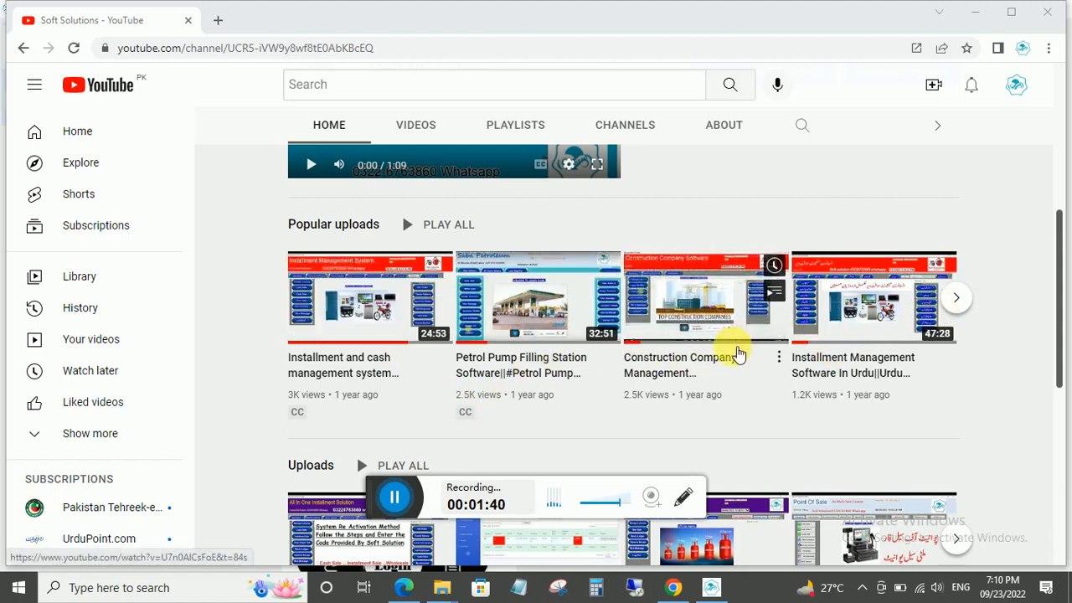
scroll(736, 349, down, 3)
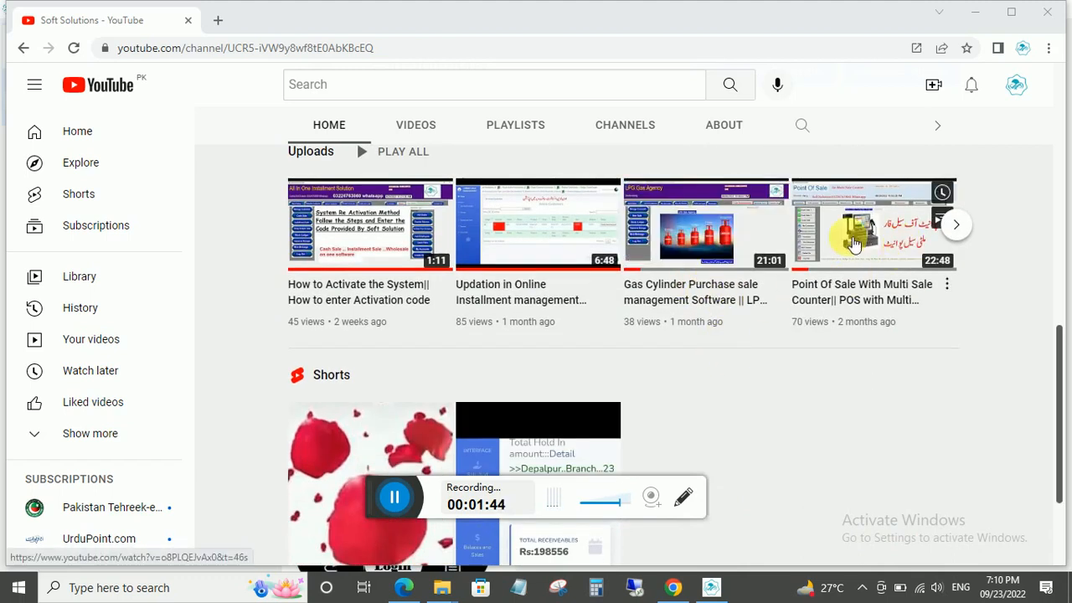
scroll(372, 335, down, 2)
scroll(370, 358, up, 6)
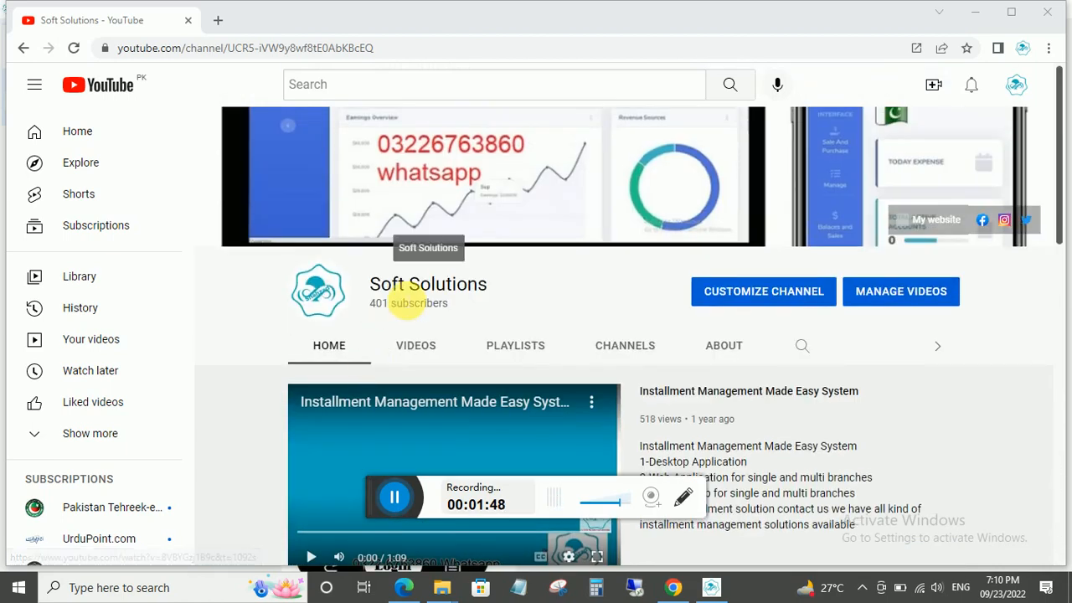
click(975, 15)
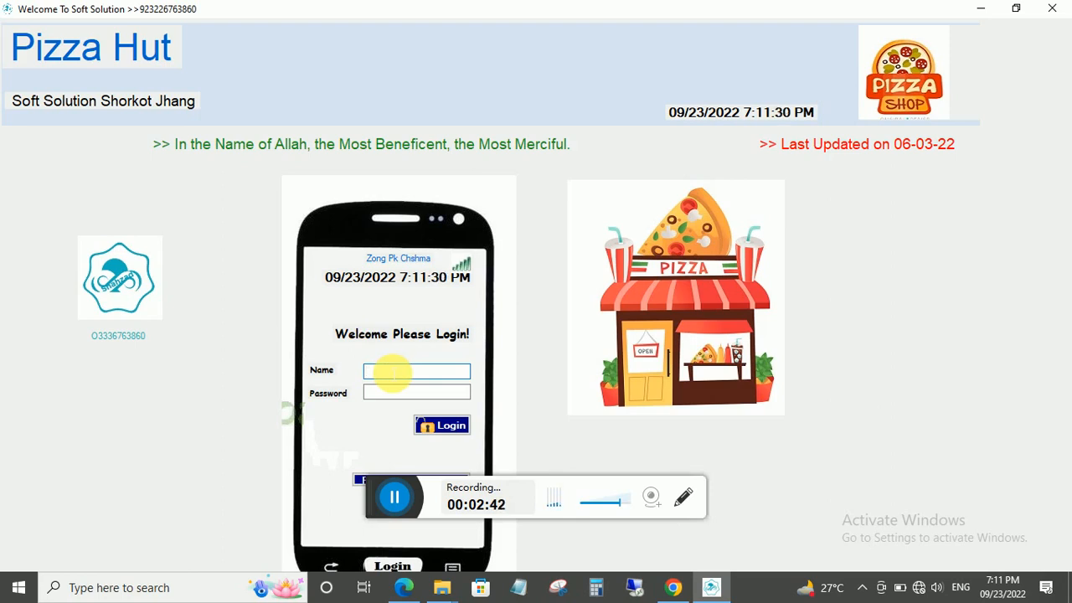
Log in to the Admin Panel with the shop's user name and password.
text(abc)
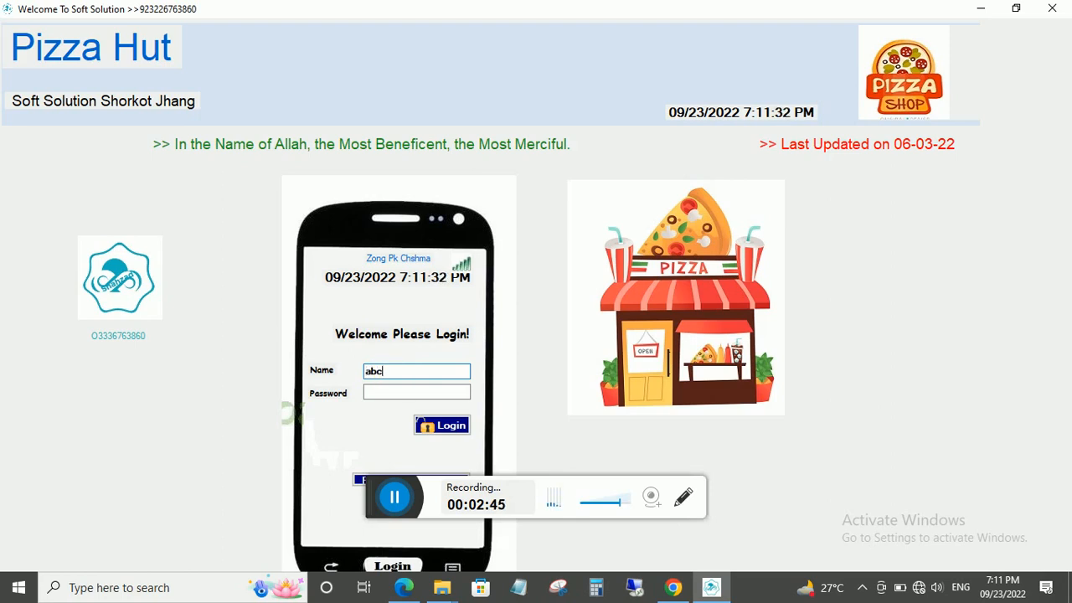
click(396, 392)
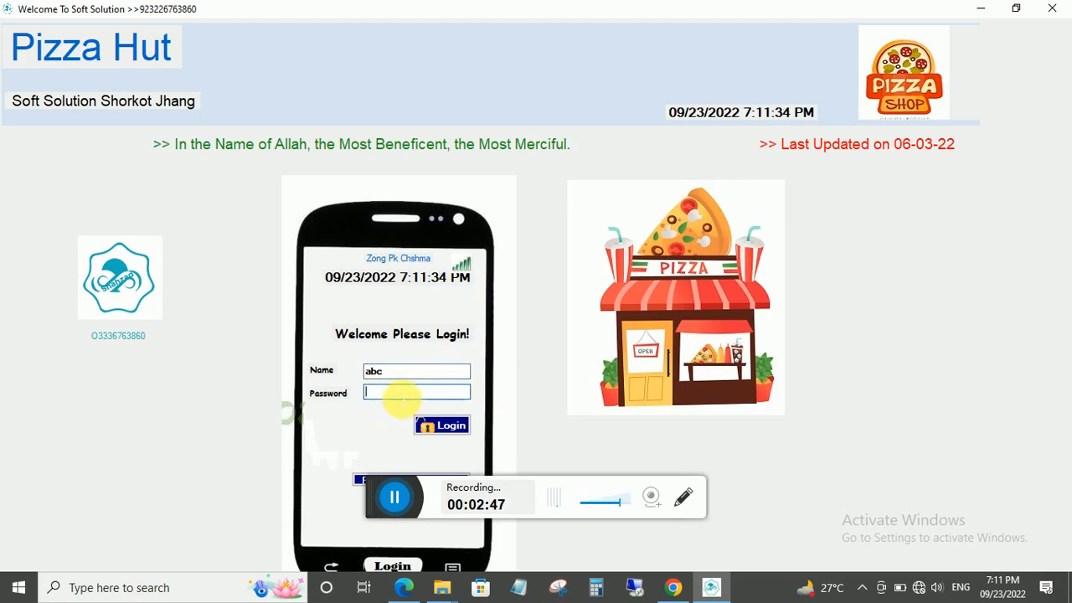
text(123)
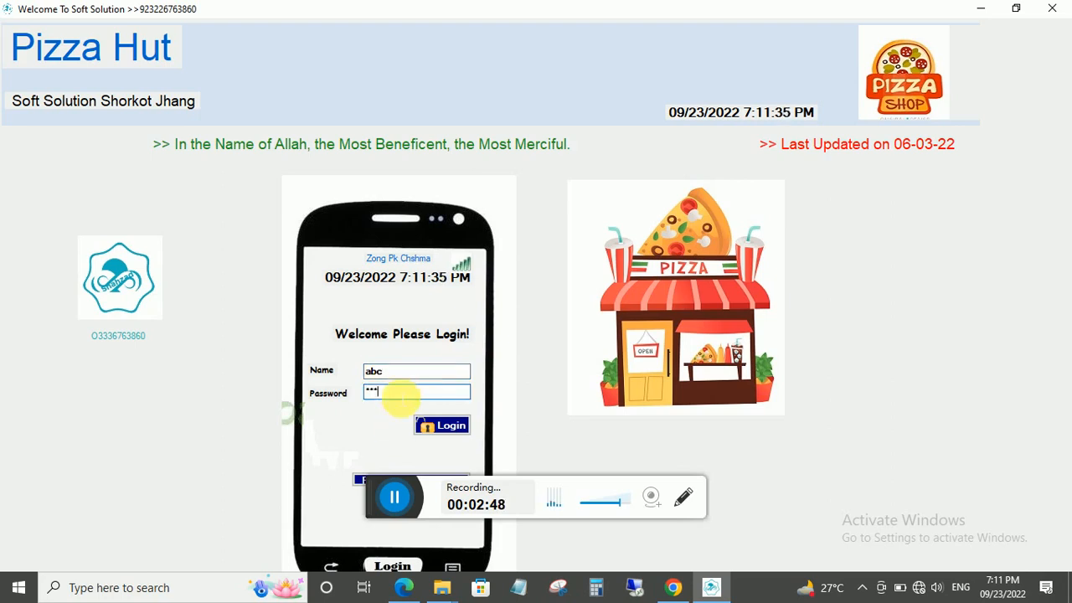
click(450, 427)
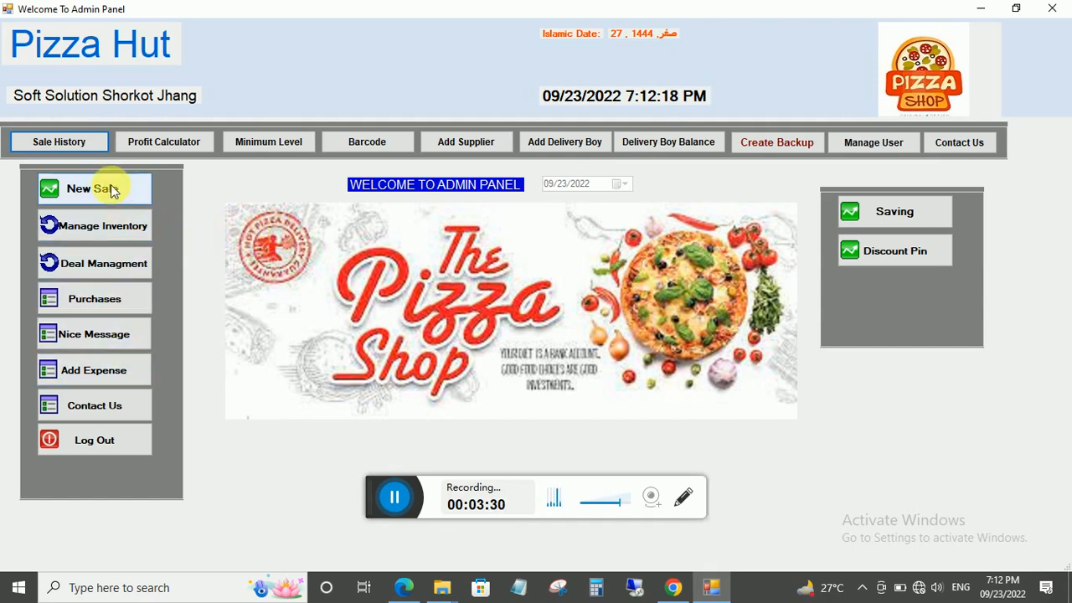
Open Manage Inventory from the Admin Panel's left column.
click(96, 232)
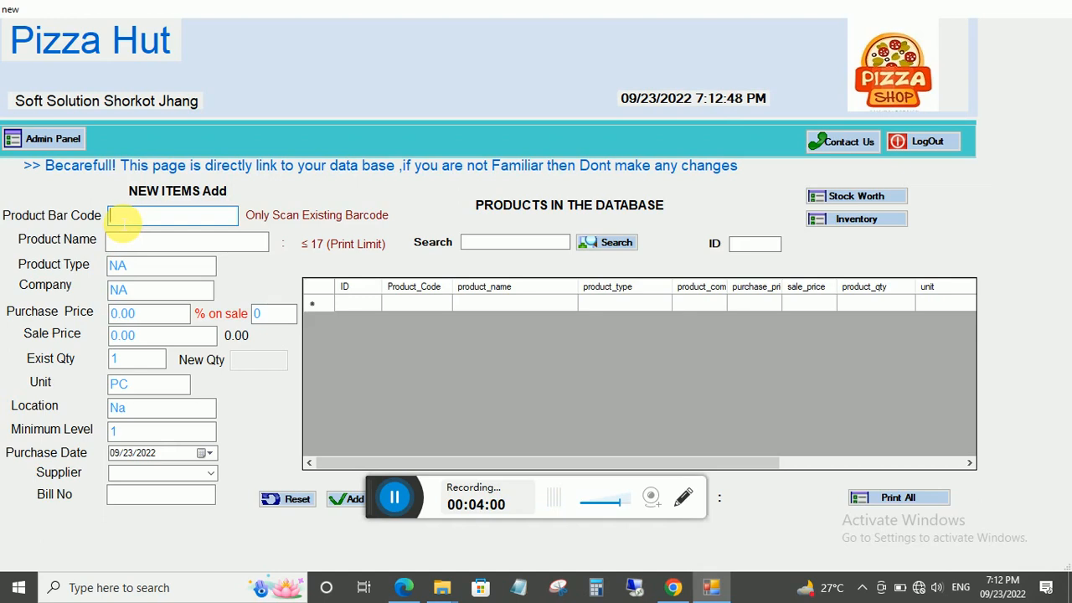
Enter barcode 12345 and product name 'Coca Cola 1.5 ltr', abbreviating liter to fit.
text(12345)
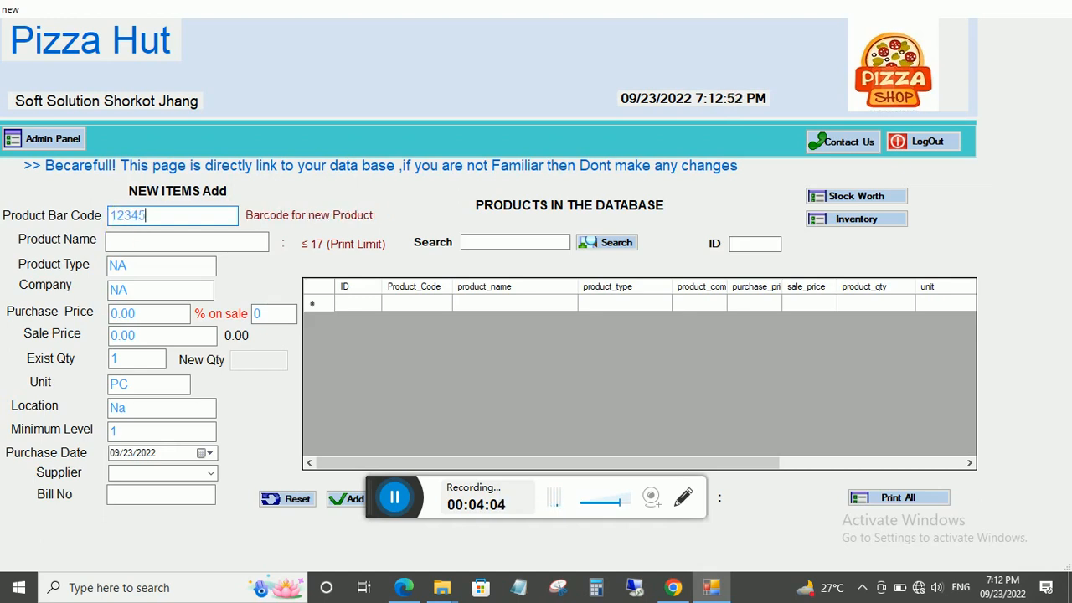
click(127, 242)
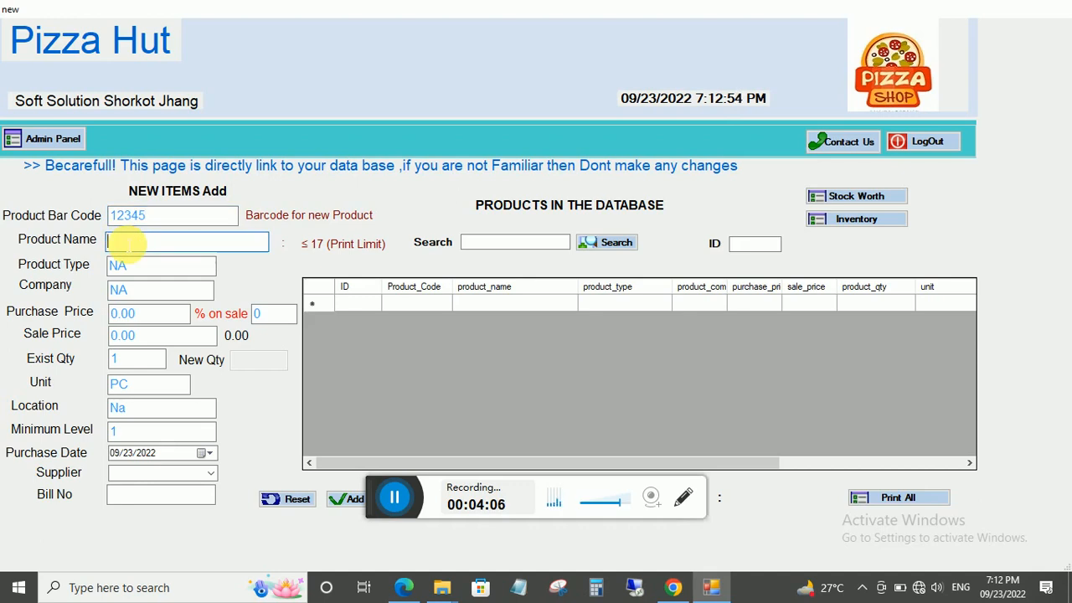
text(Cocoa)
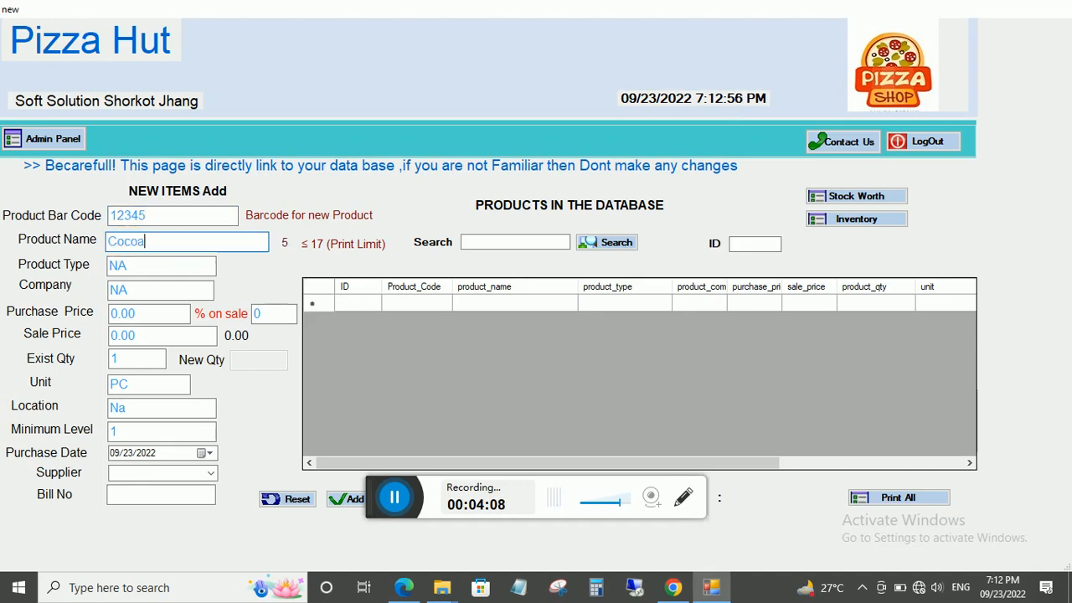
key(BackSpace)
key(BackSpace)
text(a )
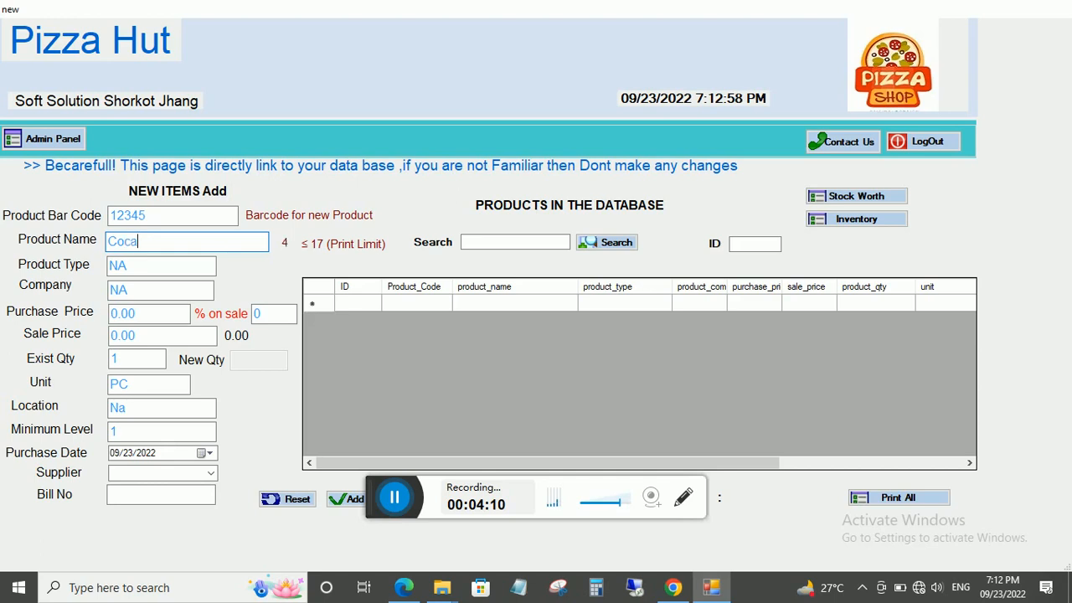
text(Cola 1)
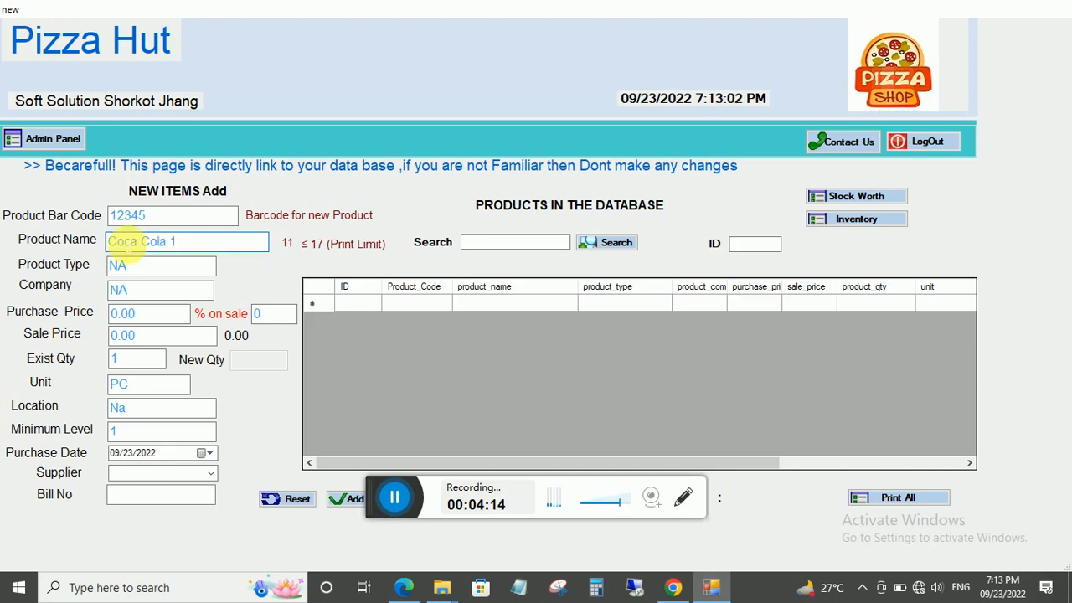
text(.5)
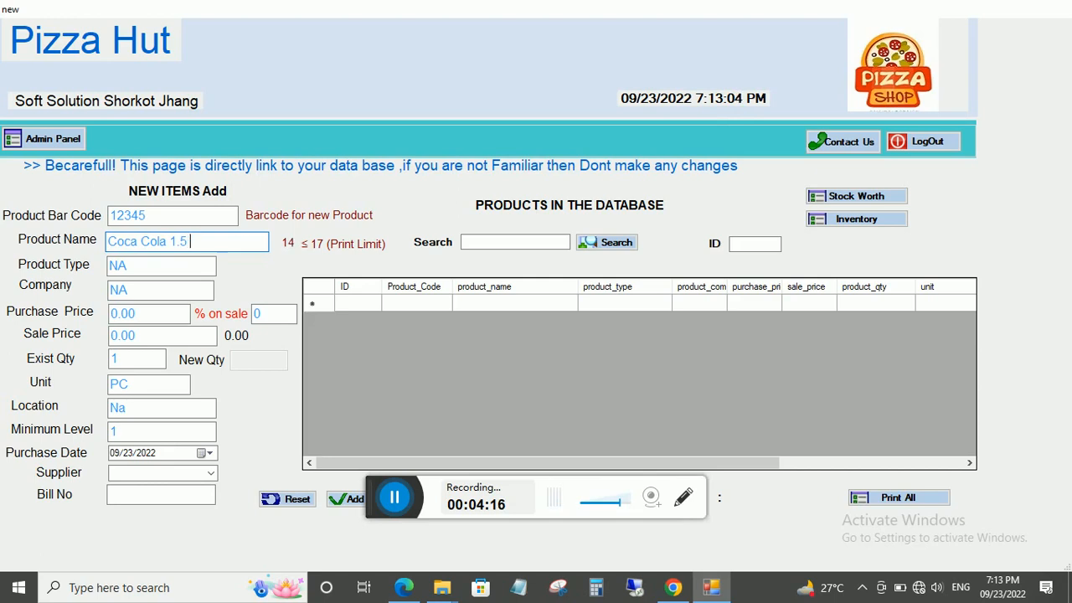
text( liter)
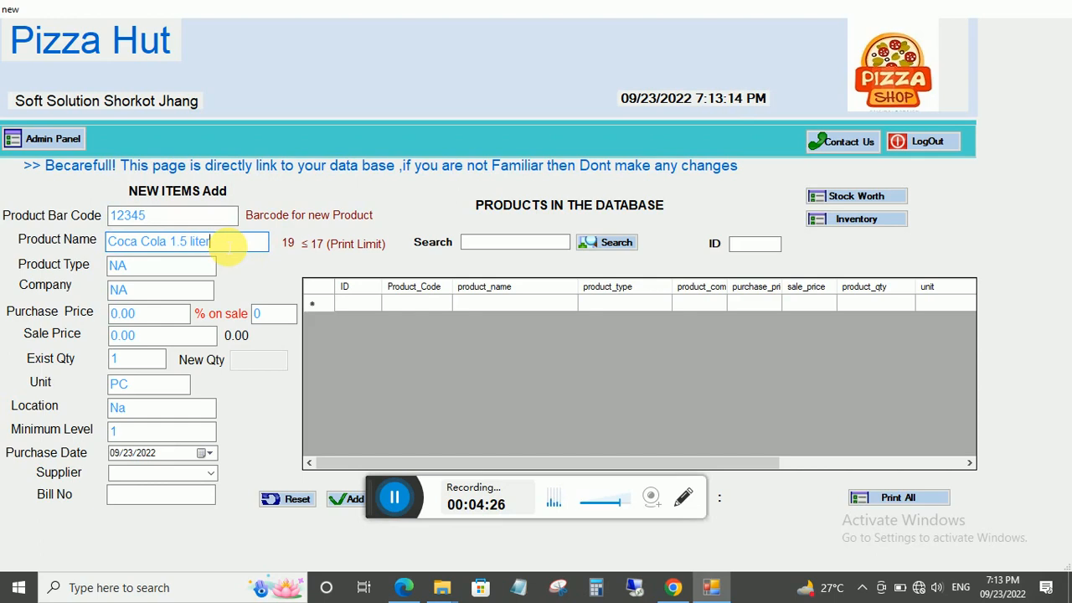
key(BackSpace)
key(BackSpace)
key(BackSpace)
text(t)
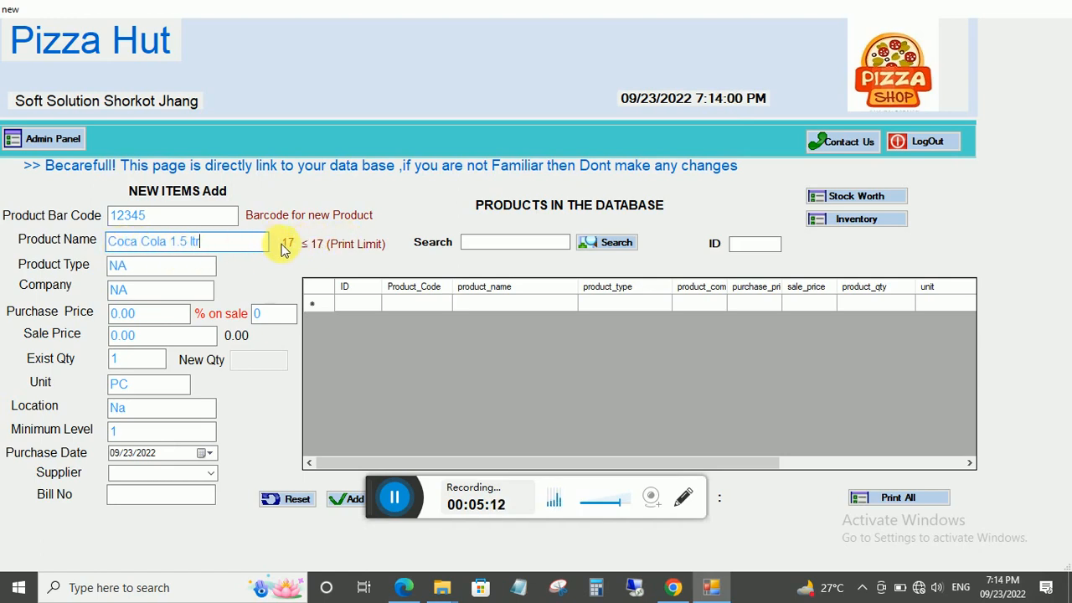
Set product type drink, company coca, purchase price 90 and sale price 105.
key(Tab)
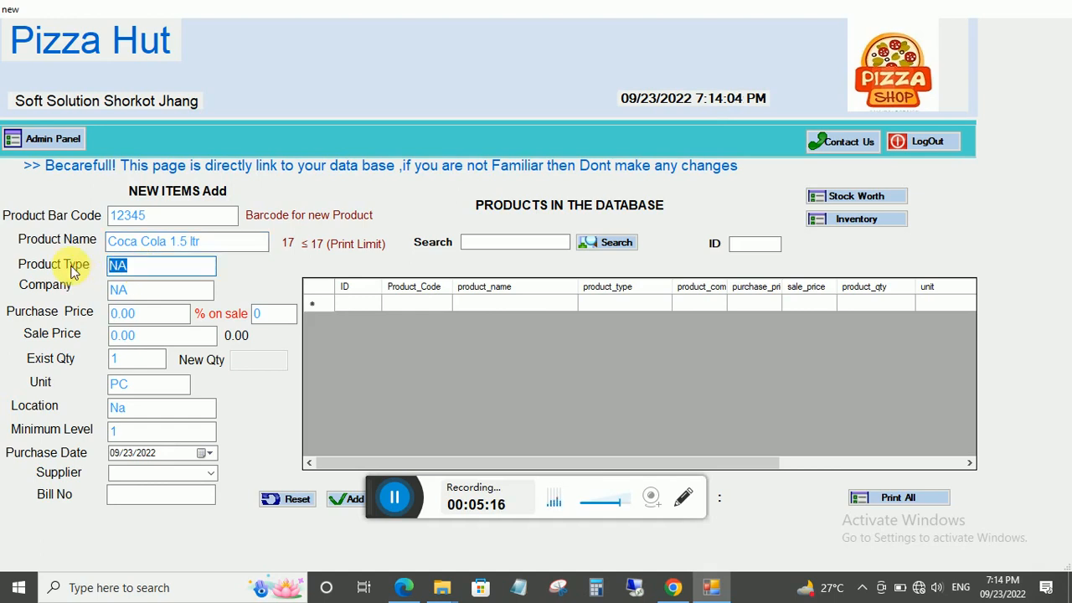
text(drink)
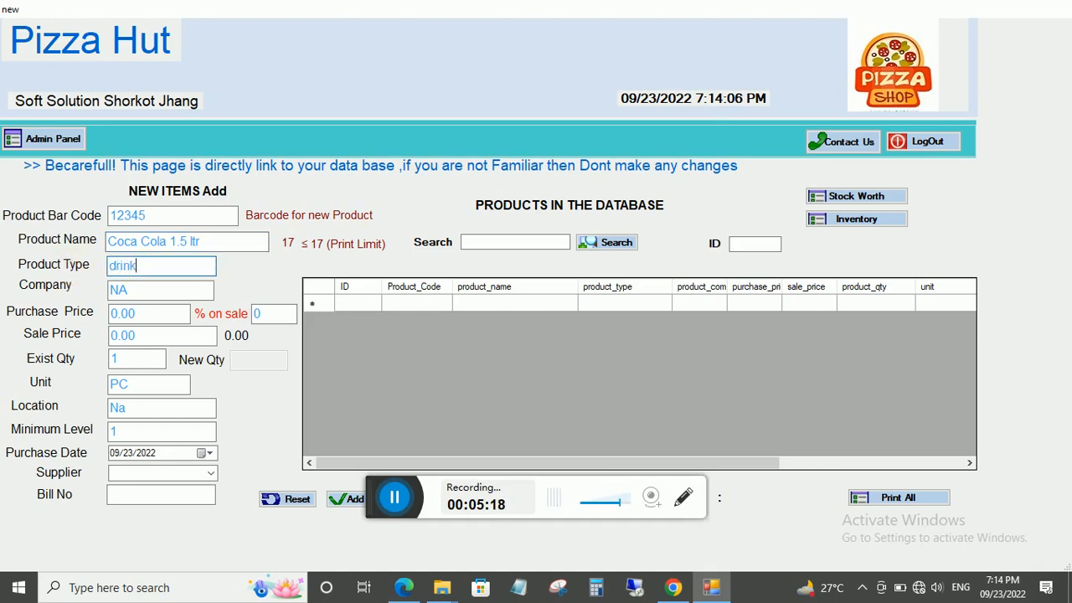
key(Tab)
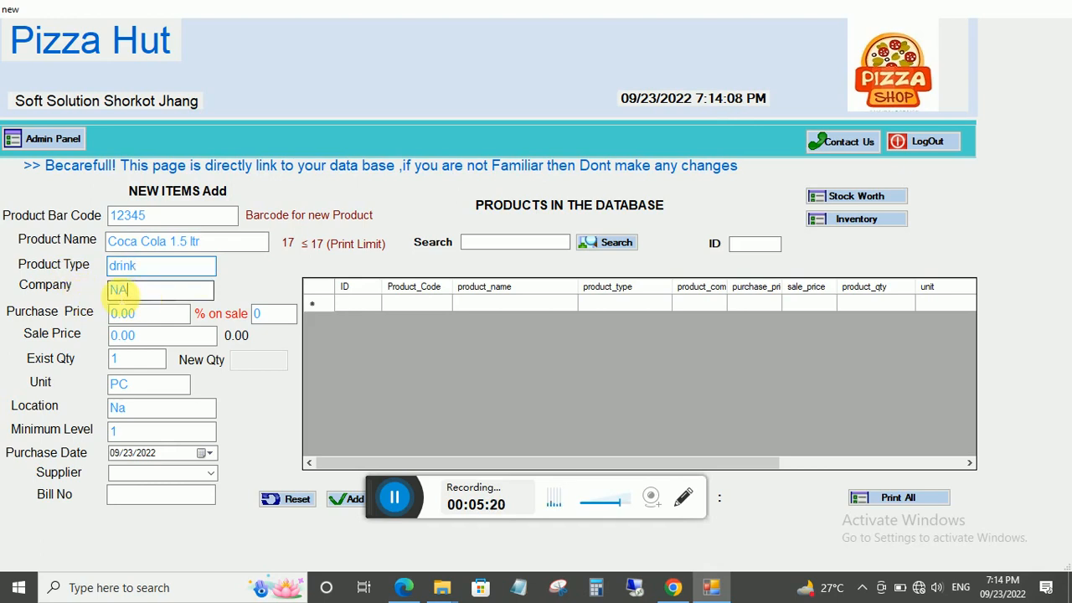
text(co)
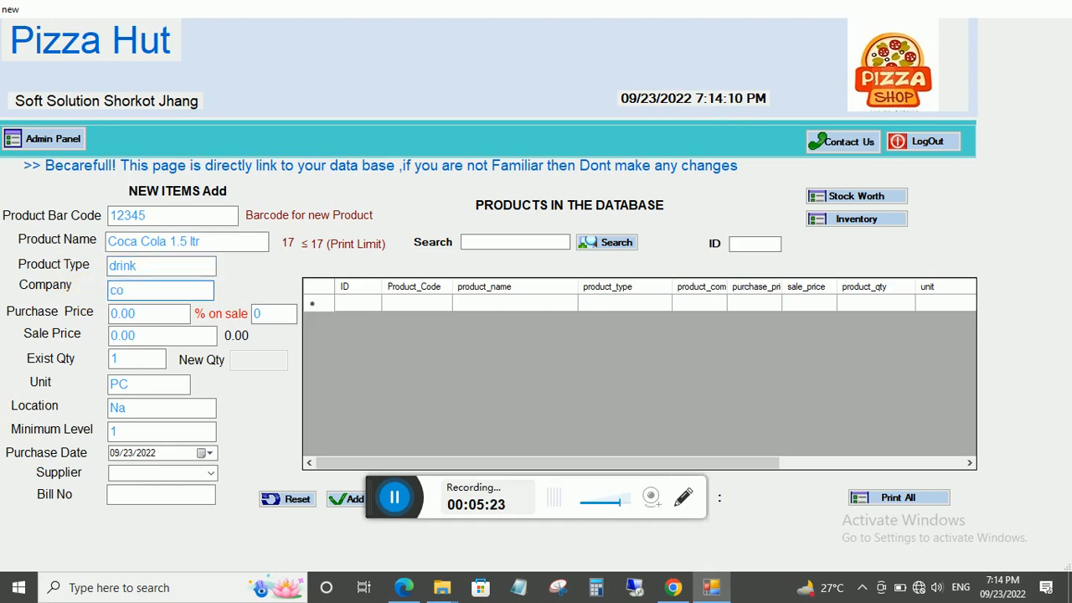
key(Tab)
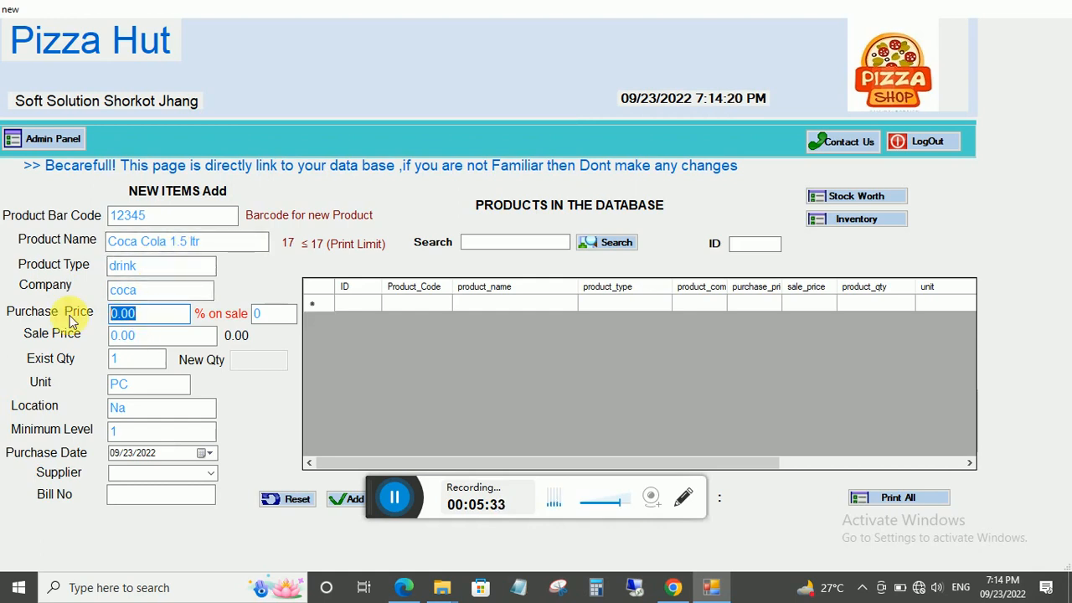
text(90)
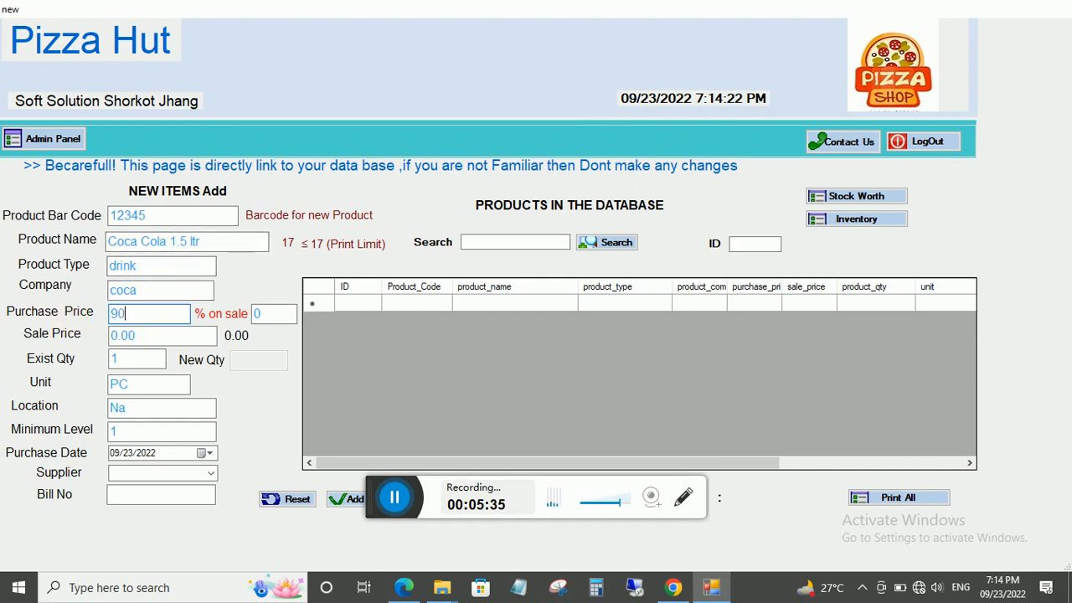
drag(158, 339, 48, 336)
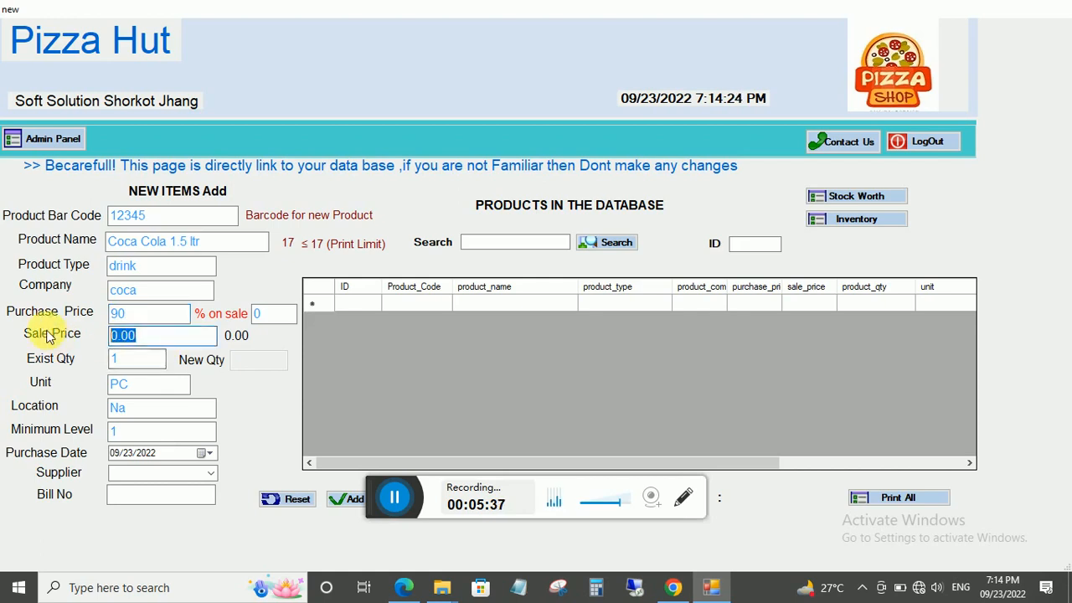
text(105)
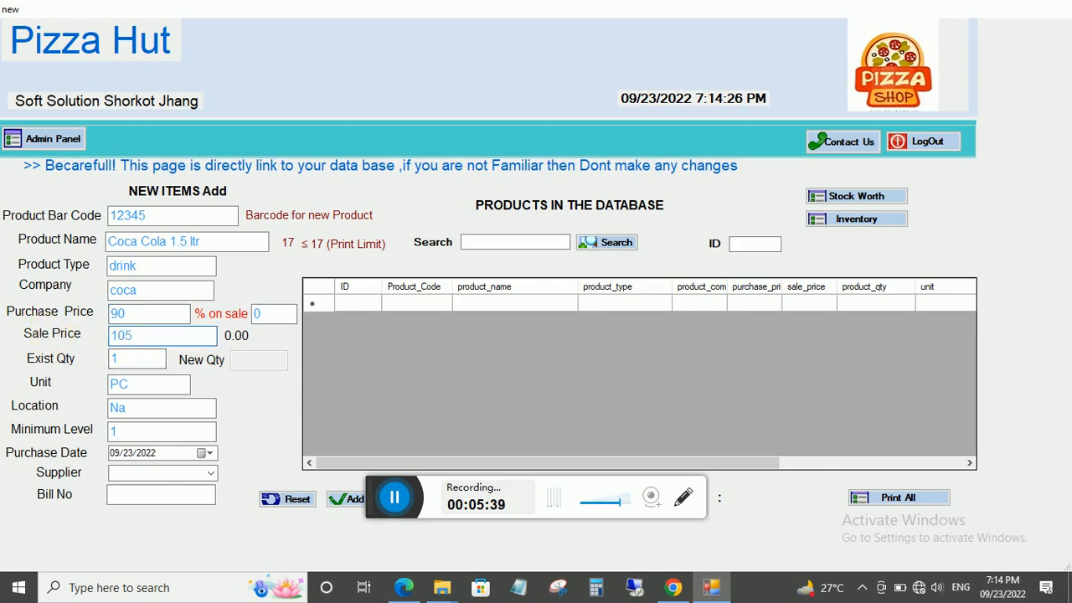
click(132, 358)
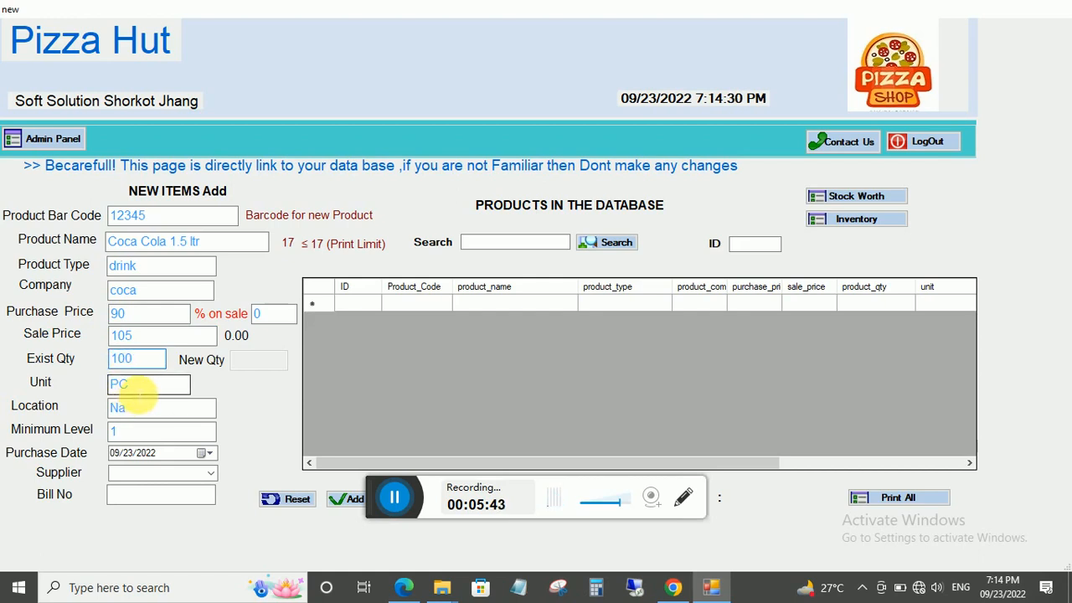
Change the item's unit from PC to bottle.
drag(139, 388, 71, 385)
click(147, 390)
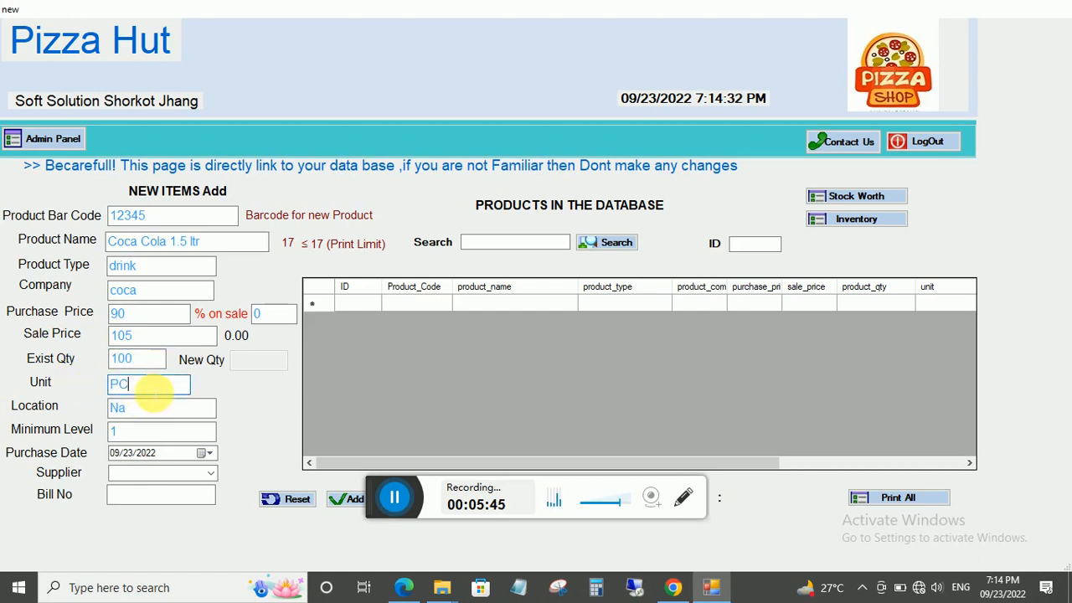
drag(155, 391, 81, 386)
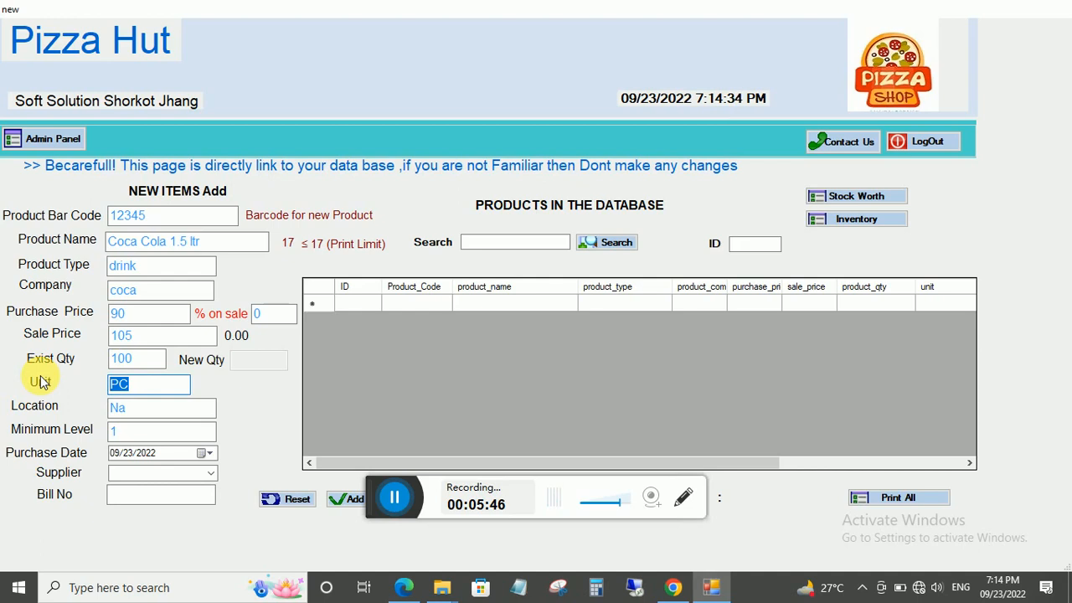
text(V)
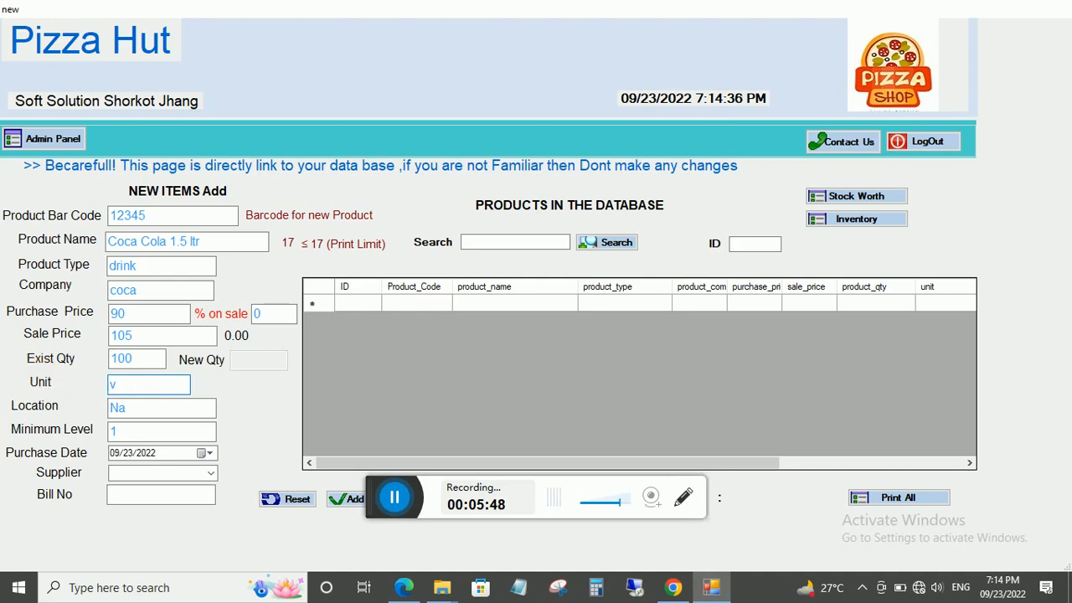
key(BackSpace)
text(bottle)
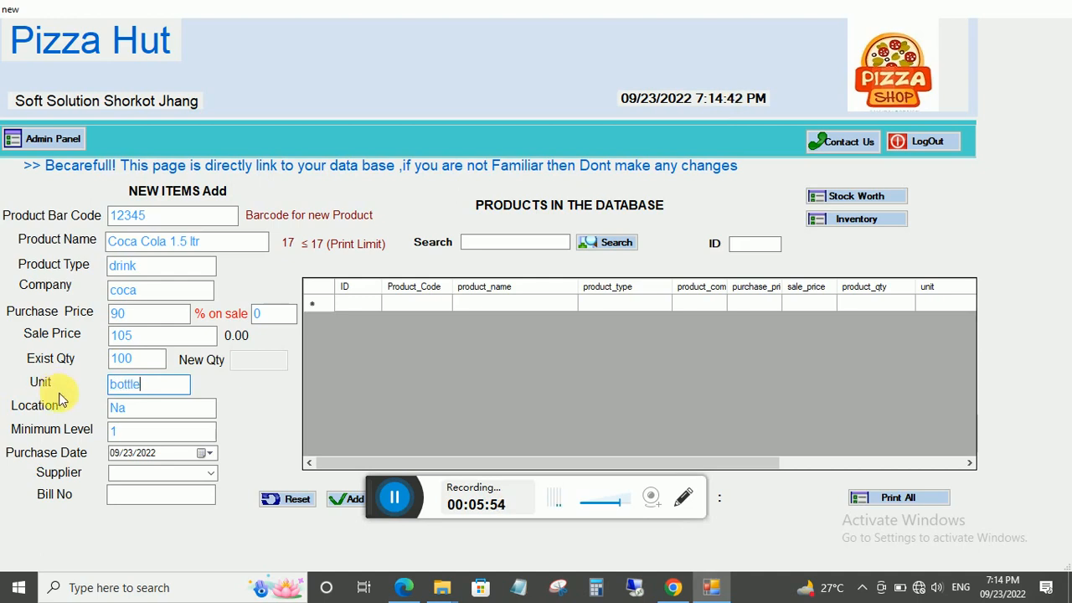
key(Tab)
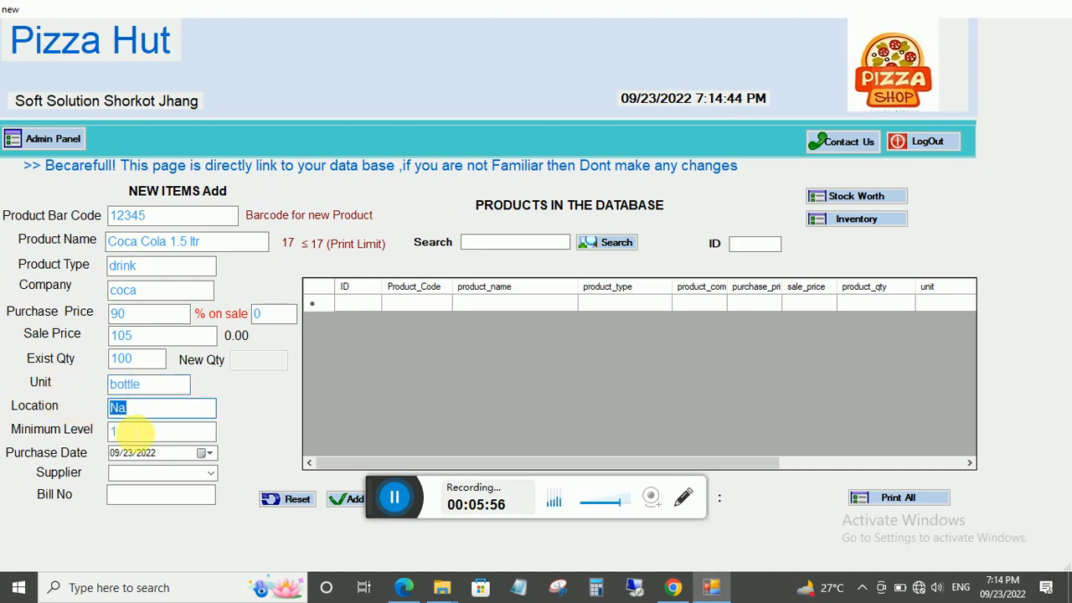
Set the minimum level to 5, leaving the supplier unselected.
key(Tab)
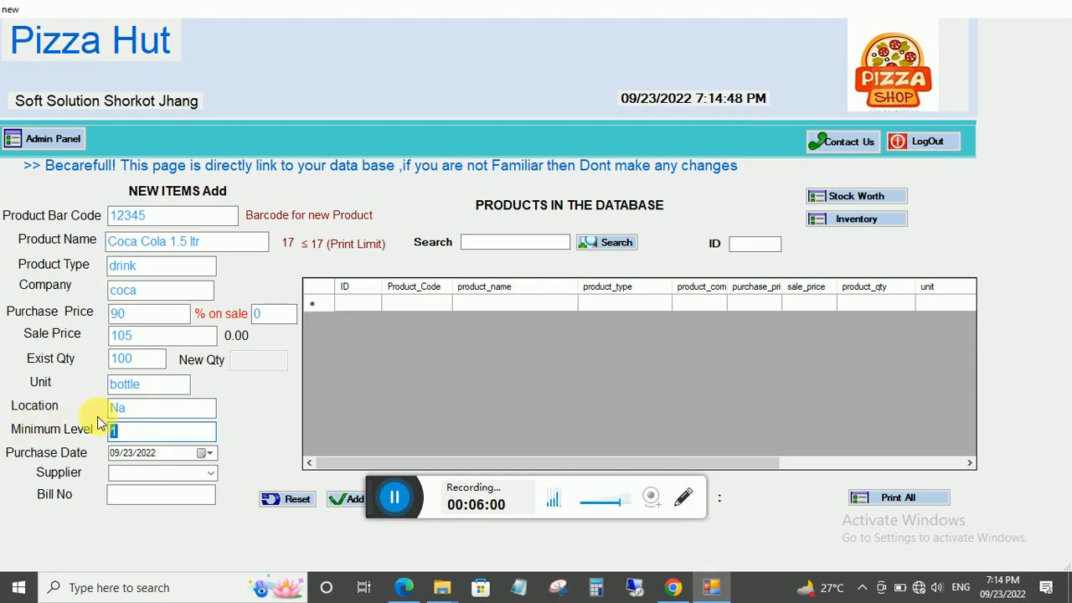
click(134, 431)
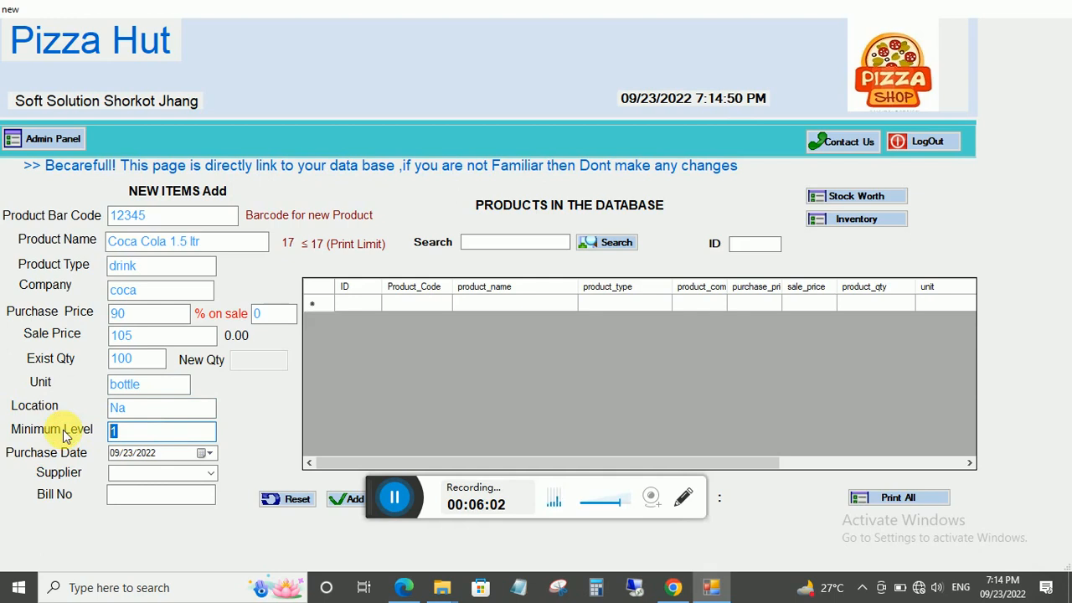
key(BackSpace)
text(5)
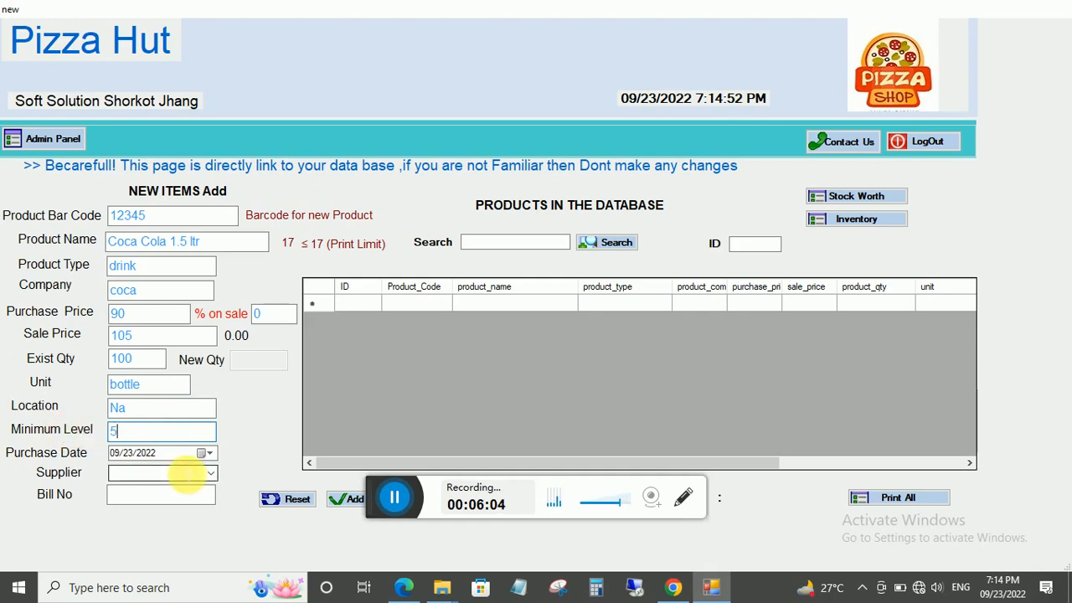
click(210, 475)
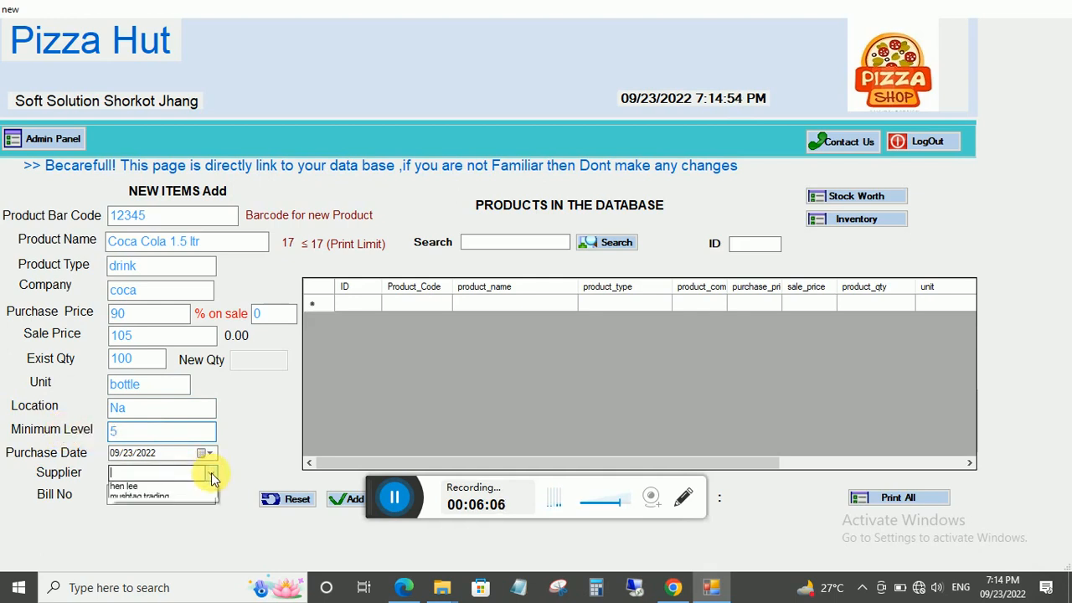
click(211, 474)
click(211, 475)
click(211, 475)
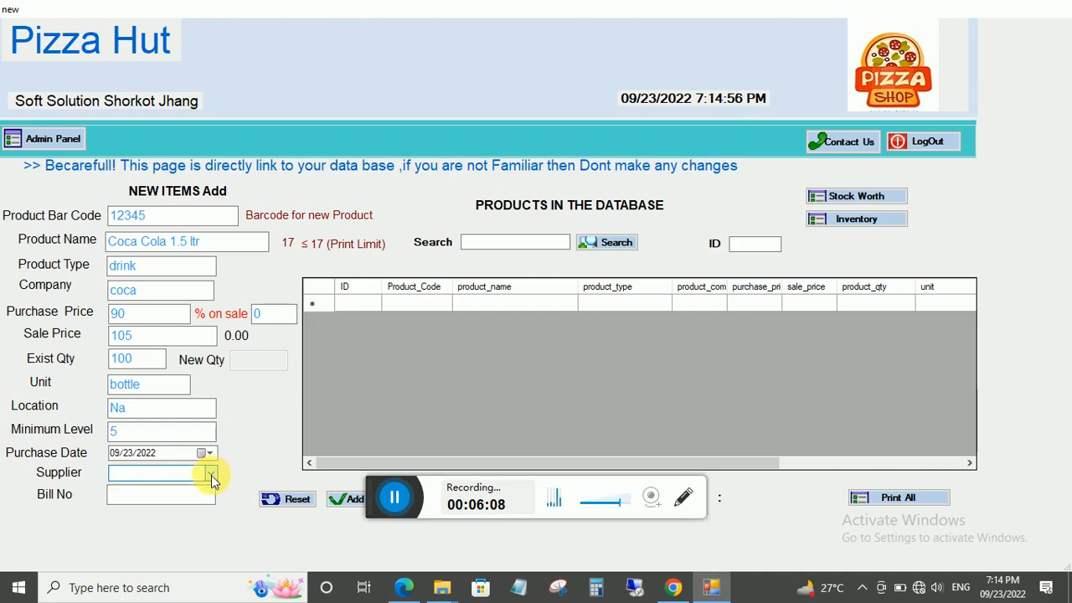
click(203, 495)
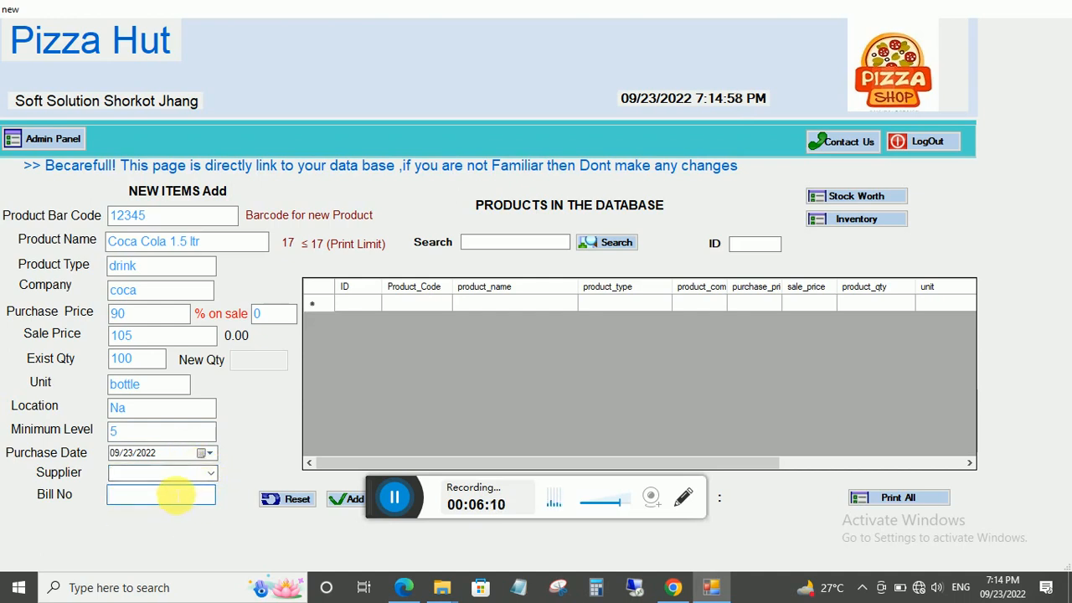
Add Coca Cola 1.5 ltr as product 2760, confirm, and reset the entry form.
click(349, 498)
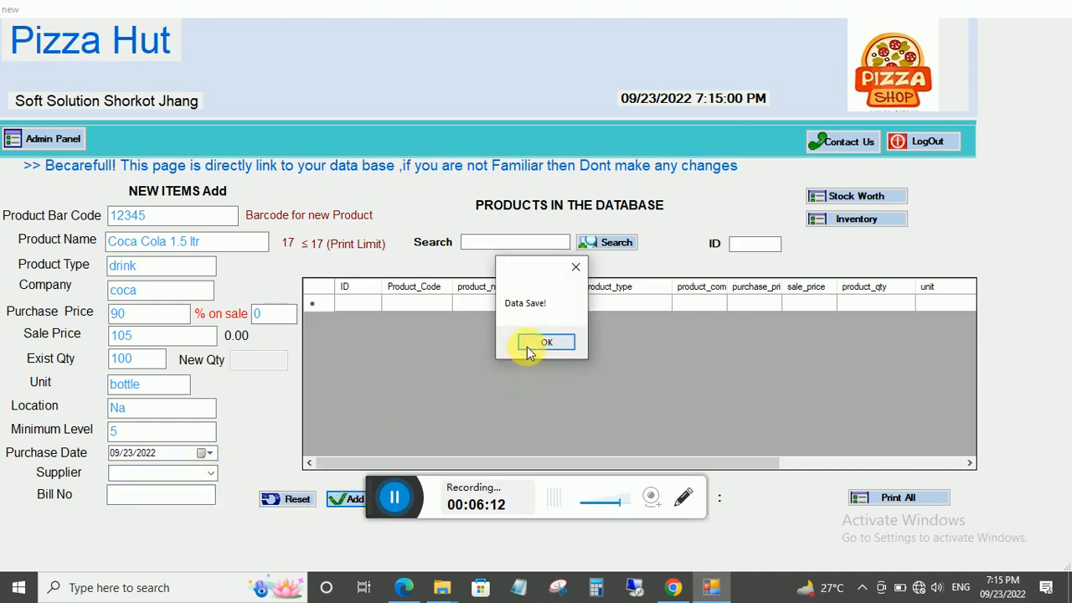
click(527, 345)
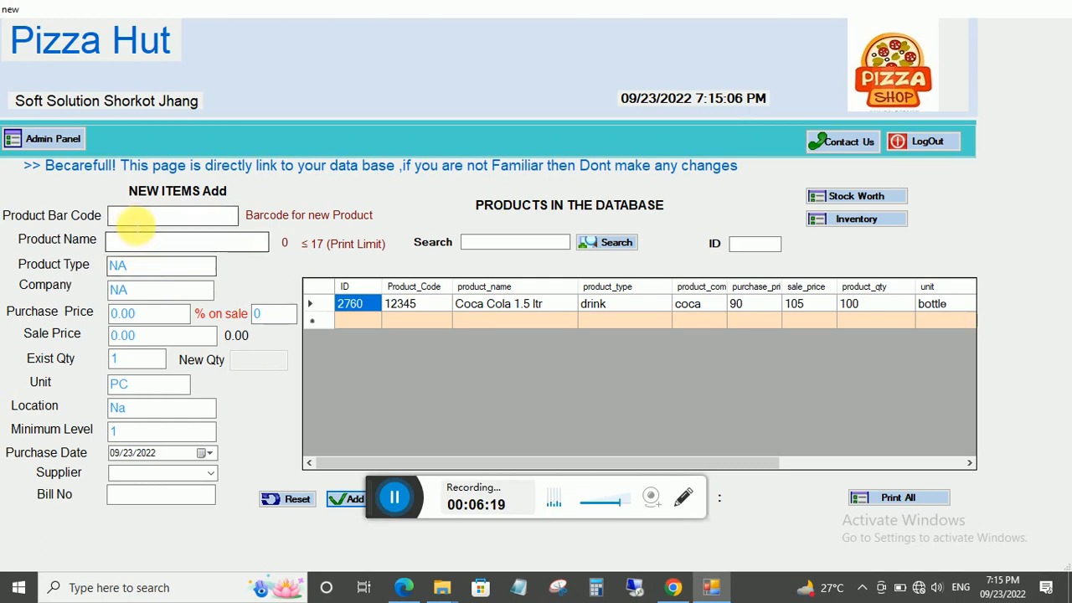
click(136, 219)
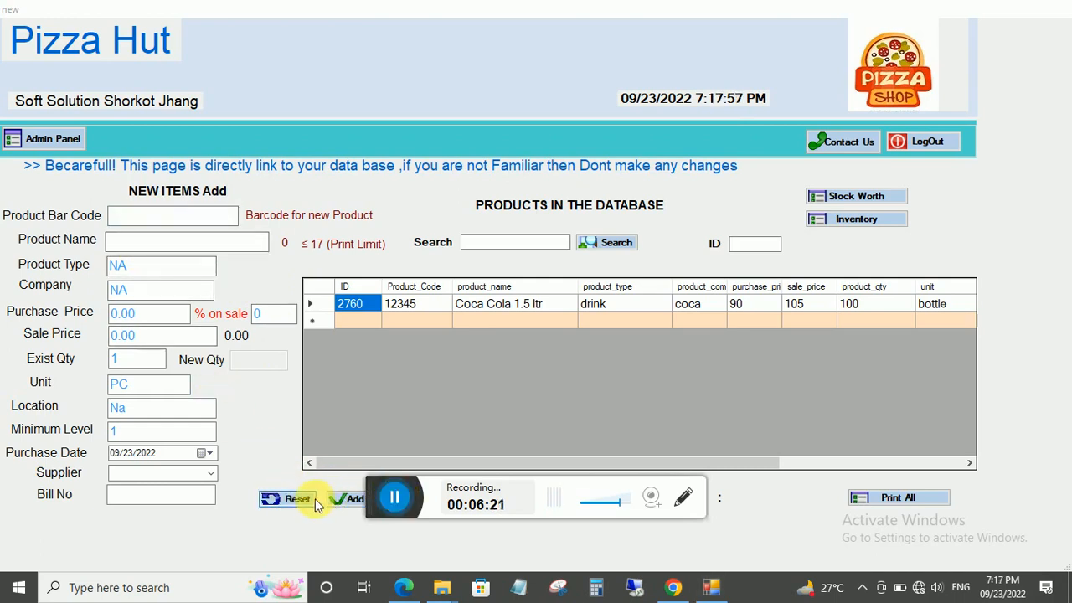
click(301, 501)
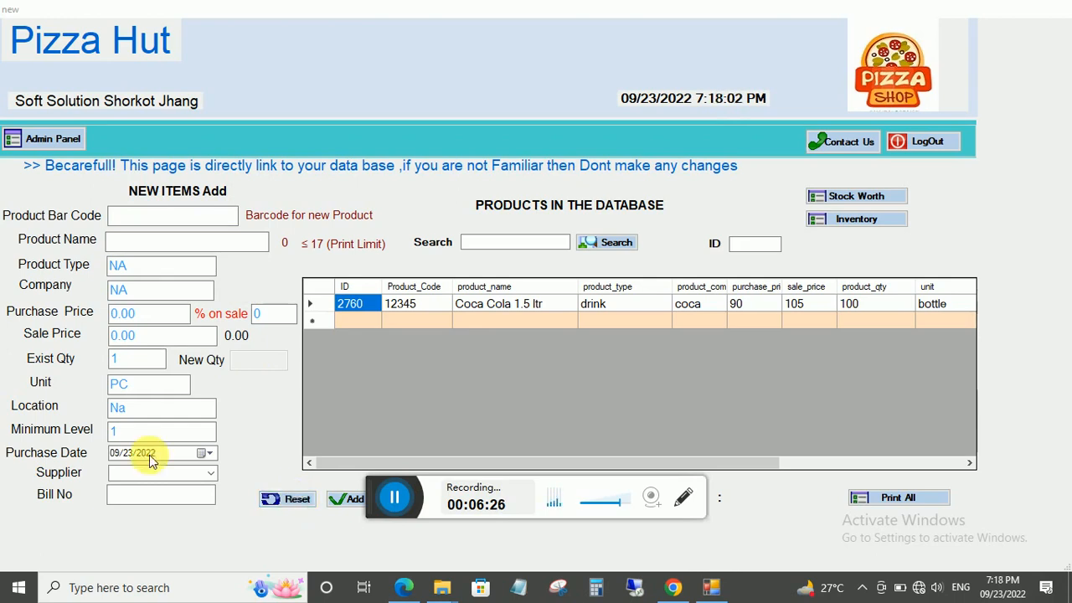
click(125, 220)
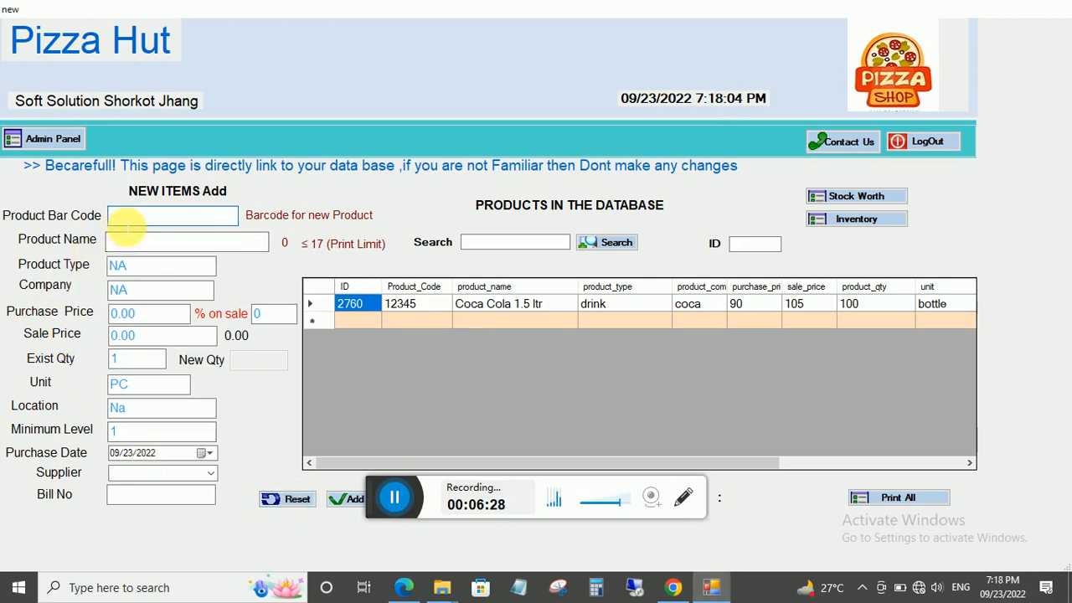
Enter barcode 444, name 'large pizza', type pizza, purchase price 1500, sale price 2000.
text(444)
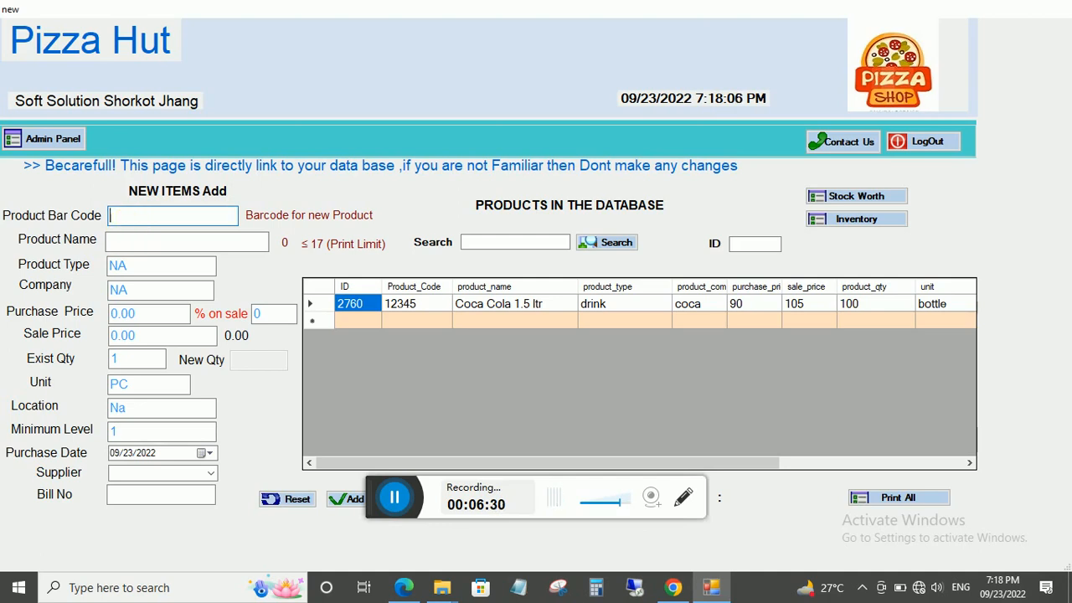
click(155, 241)
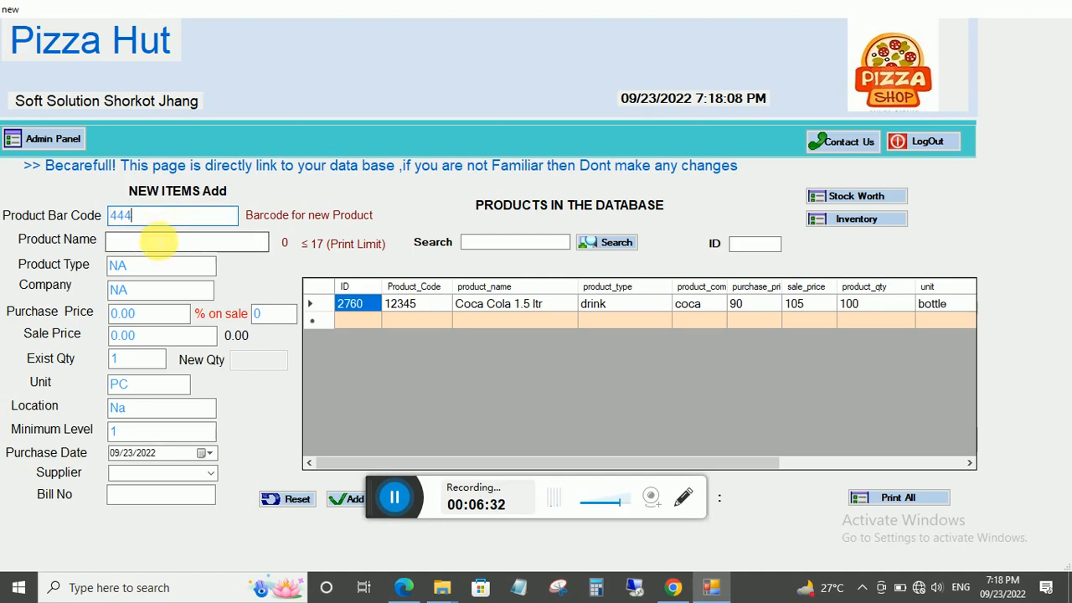
text(la)
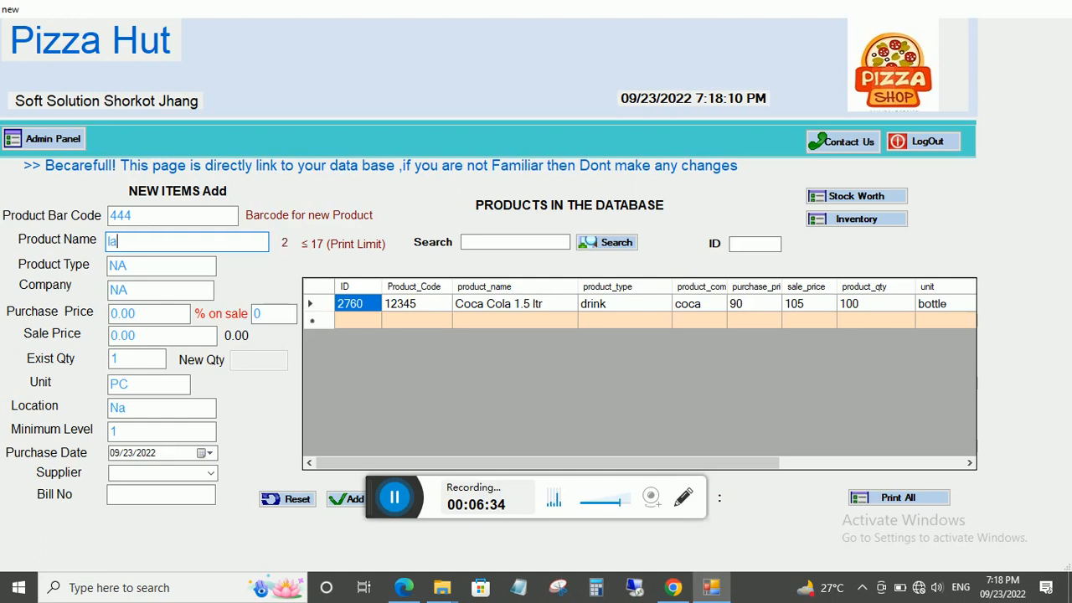
text(rge pizza)
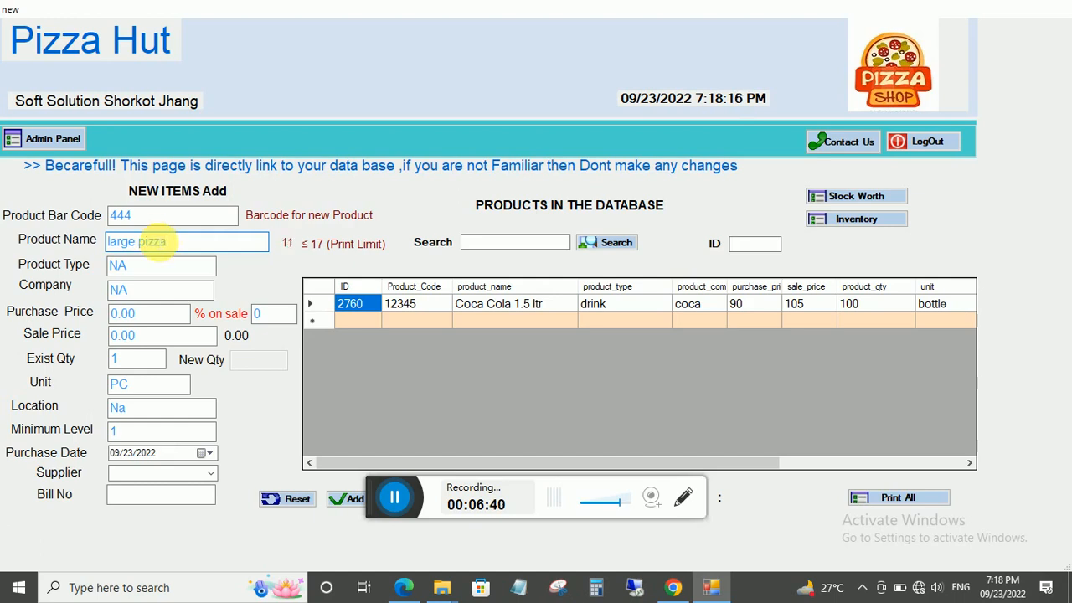
key(Tab)
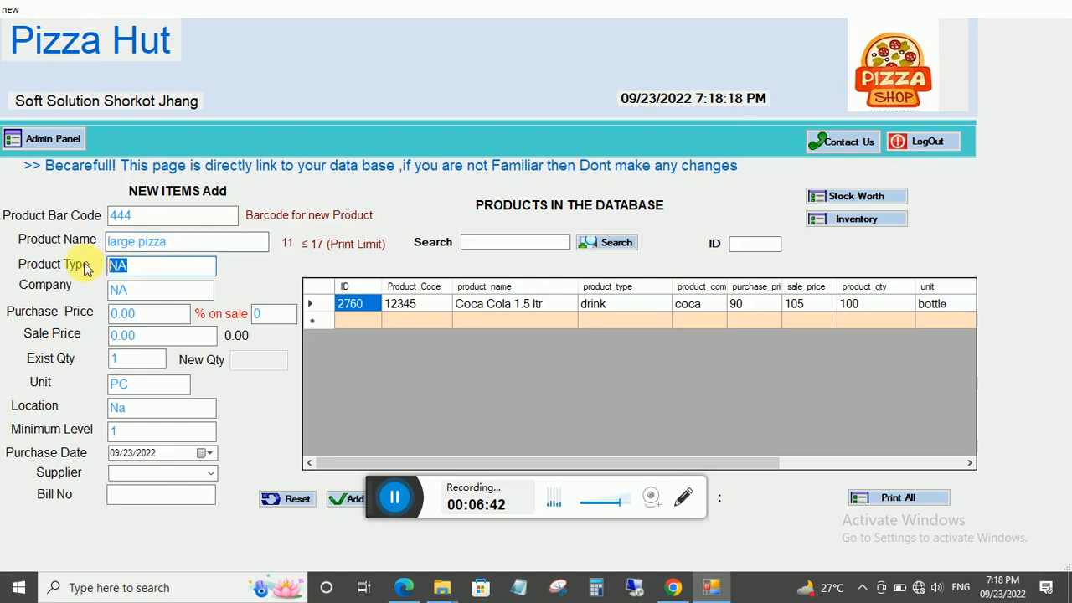
text(pizza)
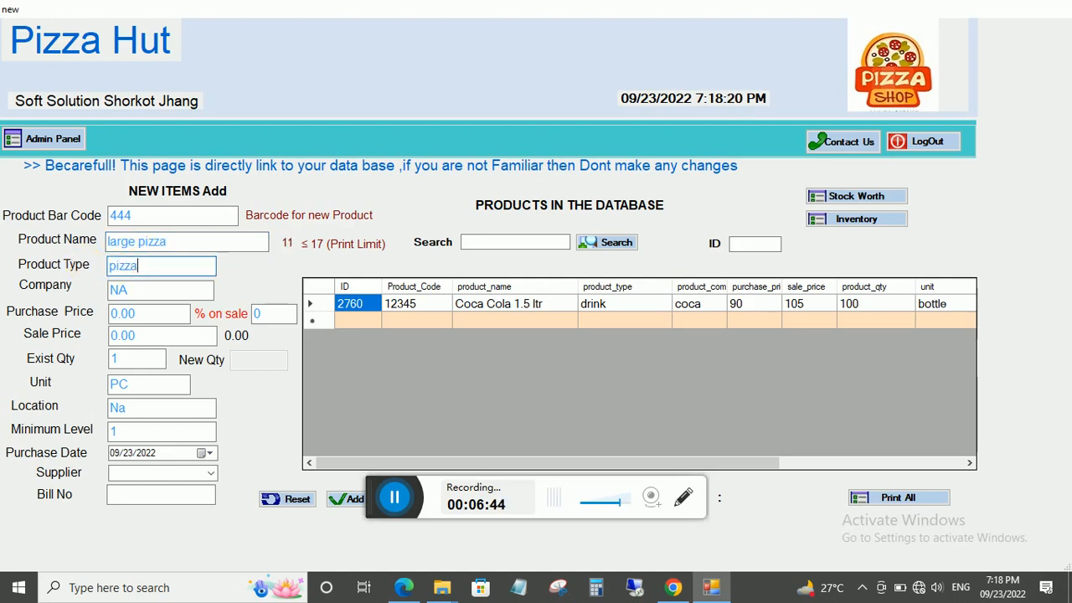
click(139, 291)
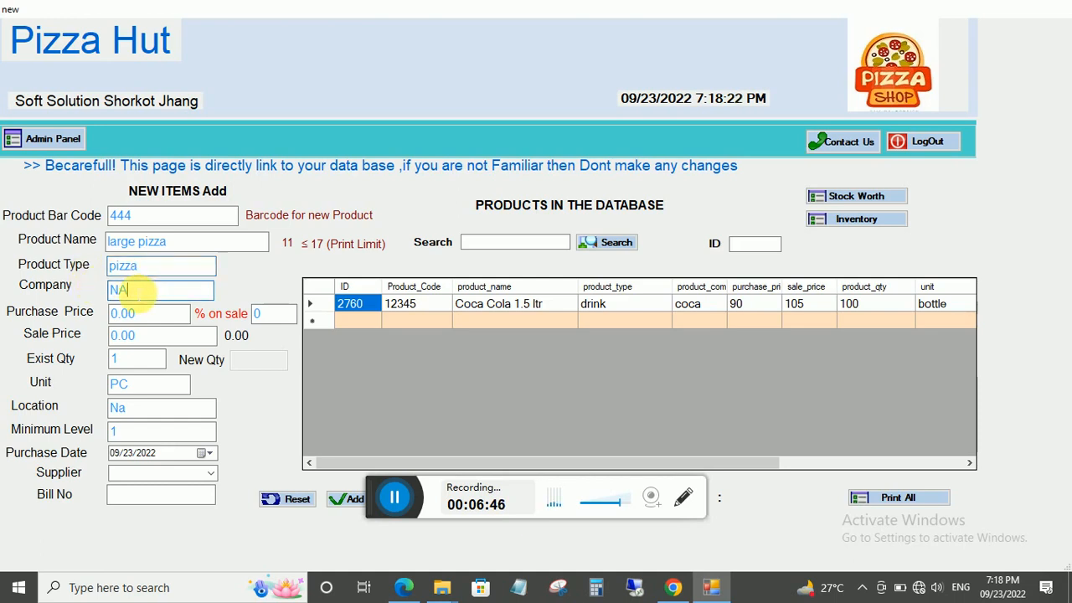
key(Tab)
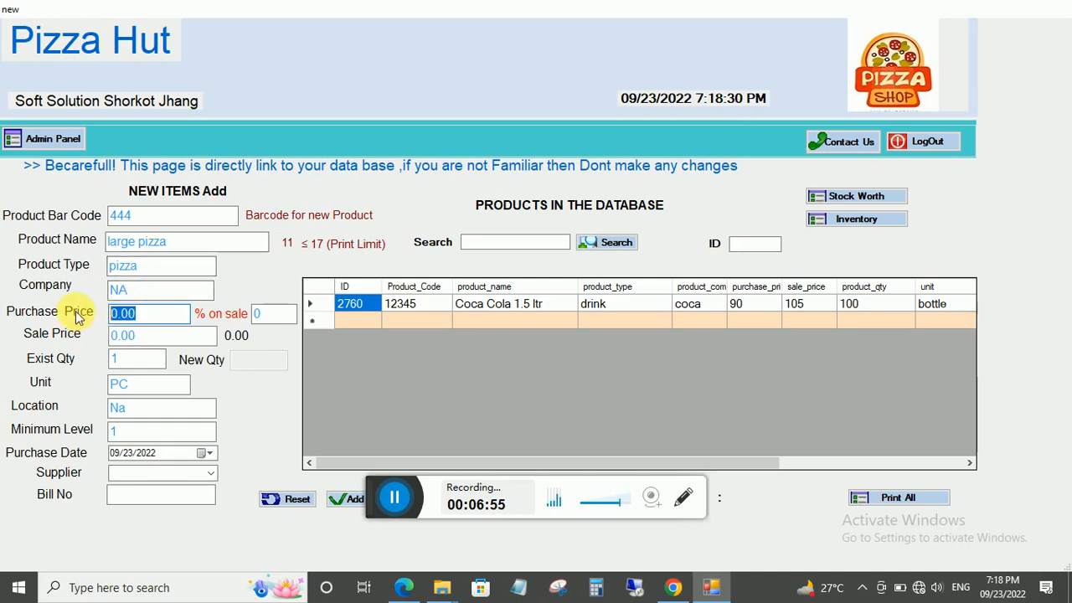
text(1500)
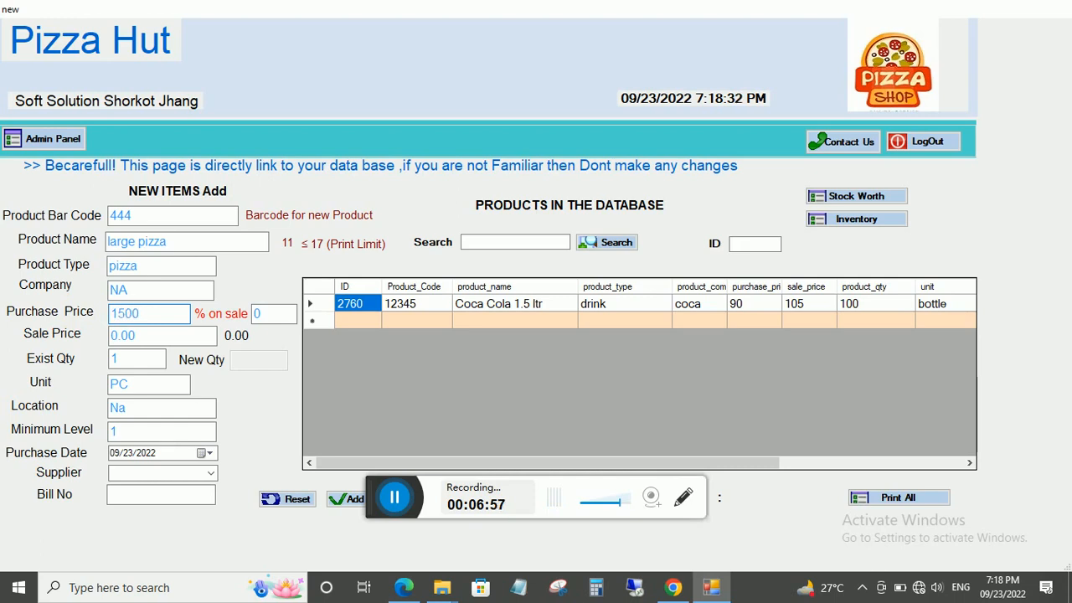
key(Tab)
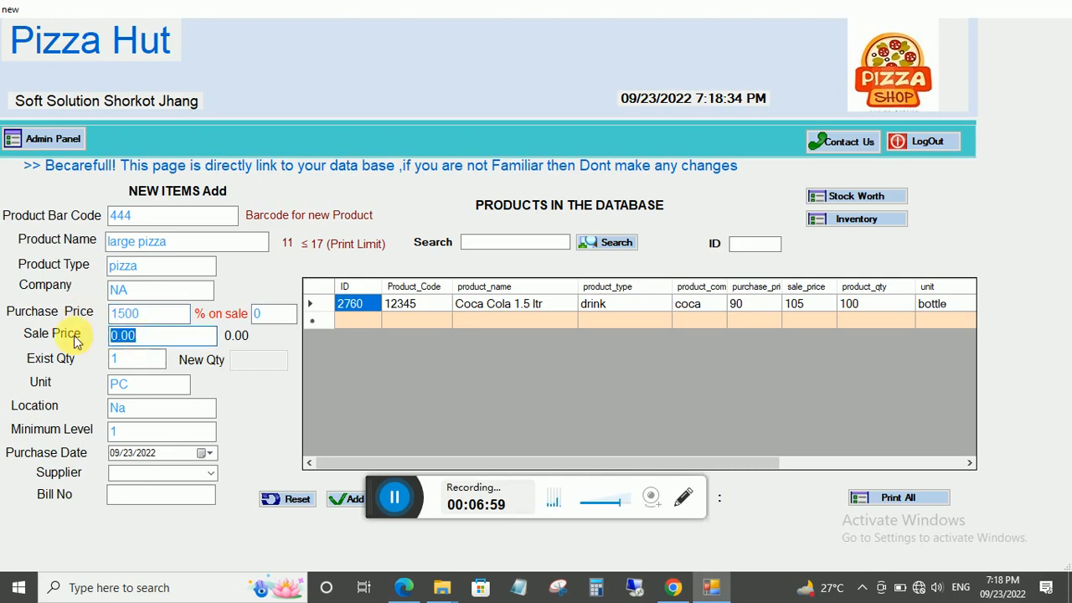
text(2000)
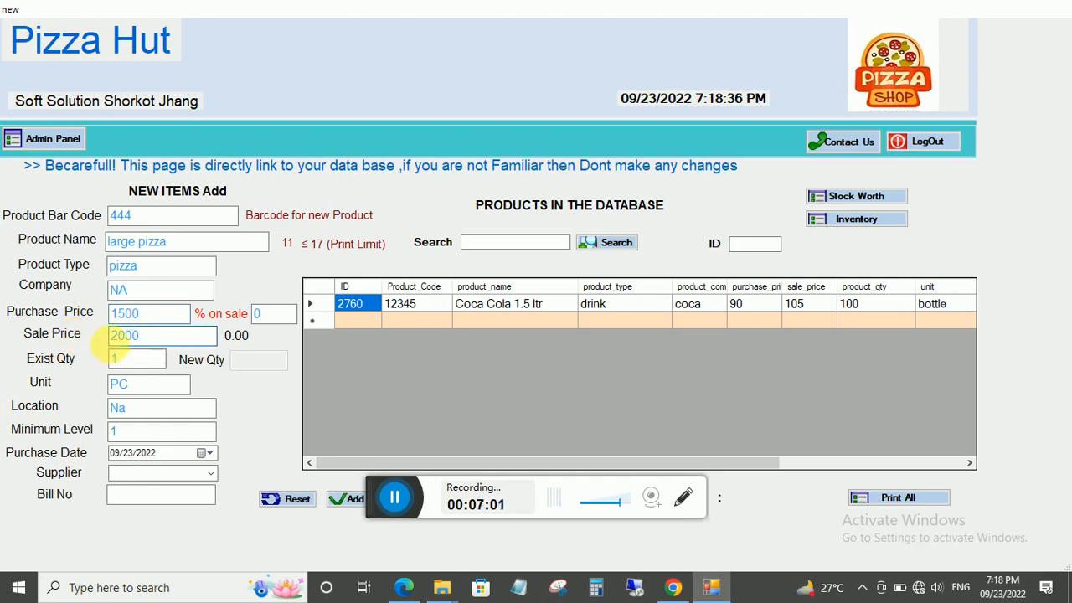
Set quantity 50, unit item and minimum level 5, then add the product.
click(142, 360)
drag(142, 360, 96, 387)
text(50)
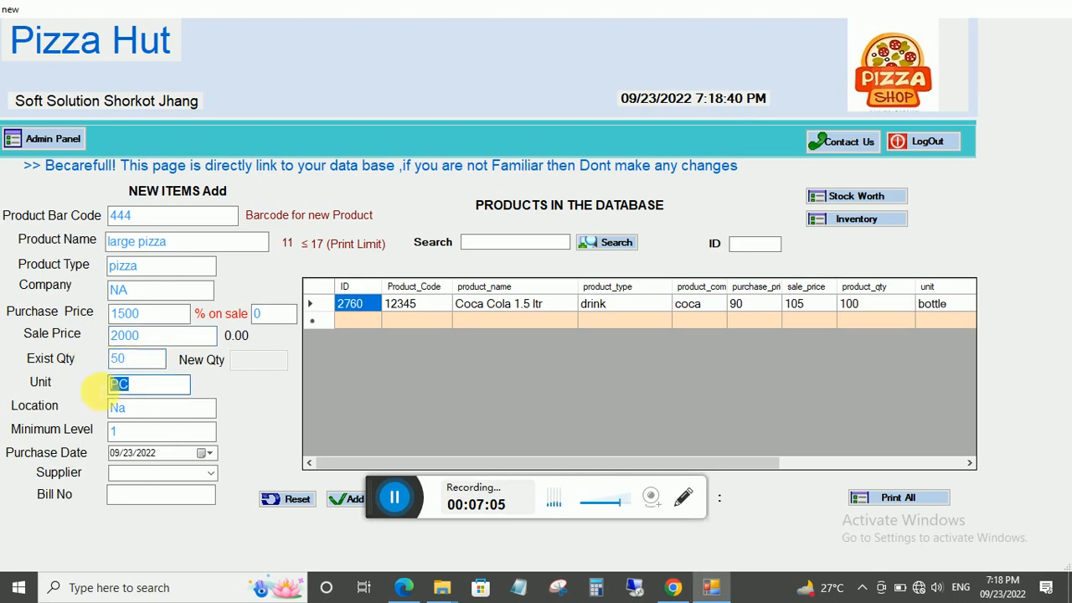
key(BackSpace)
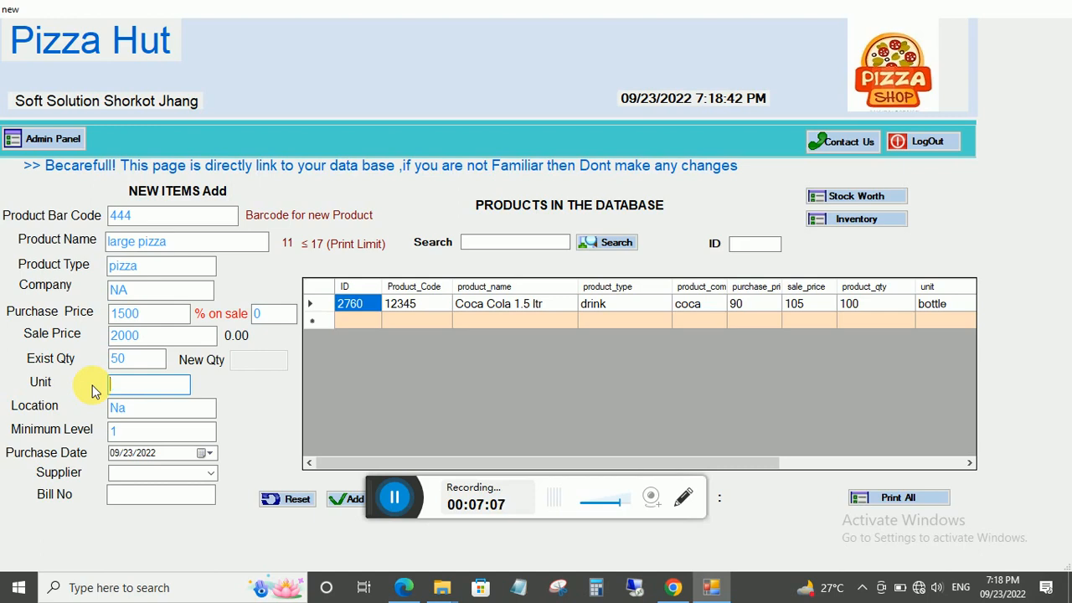
text(pi)
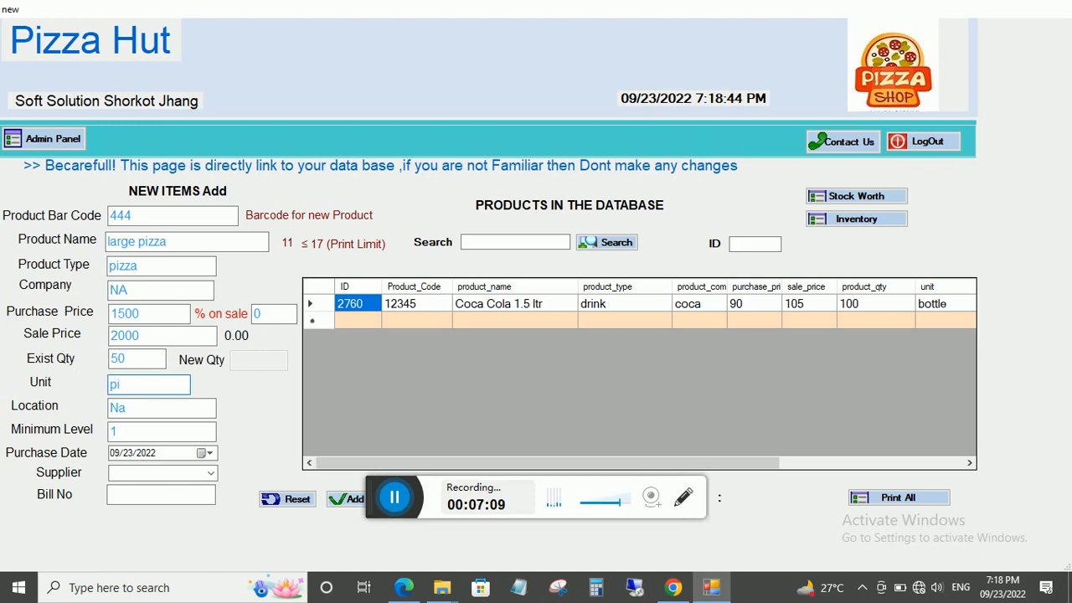
text(zza)
key(BackSpace)
key(BackSpace)
key(BackSpace)
key(BackSpace)
key(BackSpace)
text(pc)
key(BackSpace)
key(BackSpace)
text(ltem)
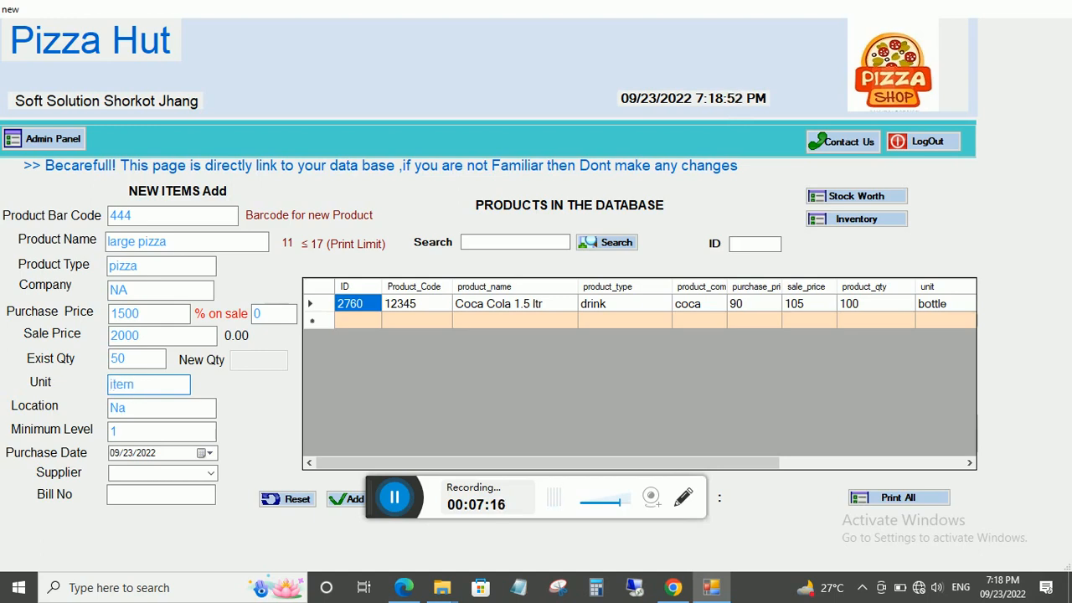
click(134, 431)
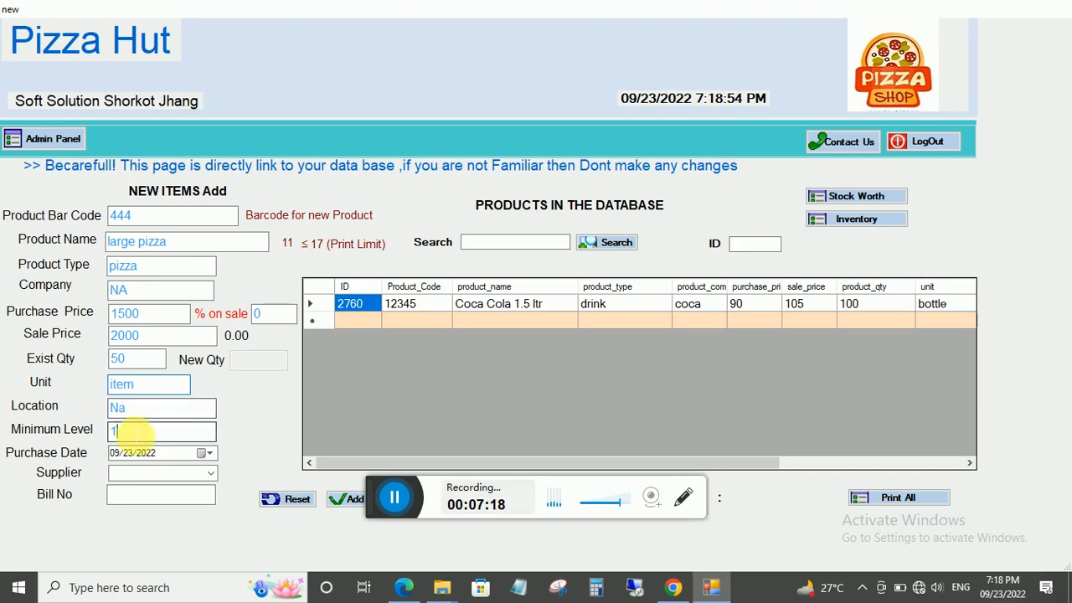
key(BackSpace)
text(5)
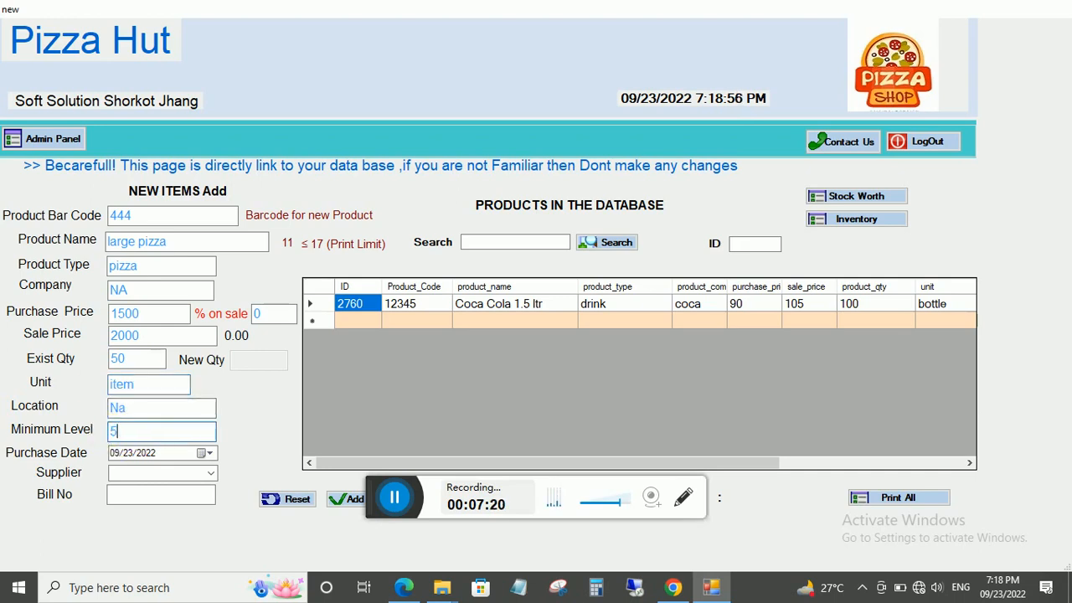
click(347, 498)
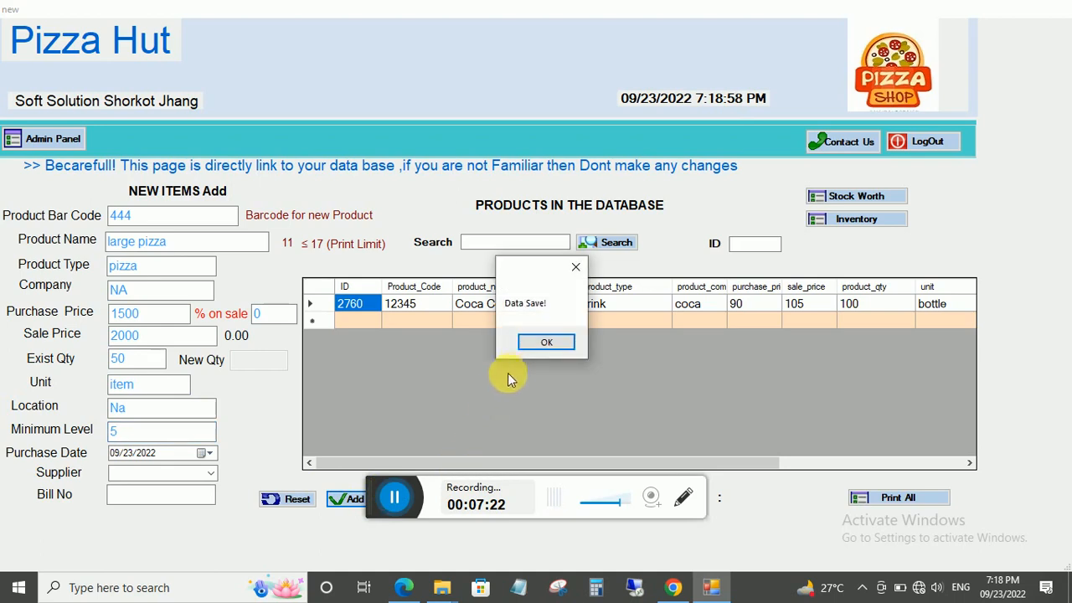
Dismiss the Data Save! message and place the cursor in Product Bar Code.
click(543, 345)
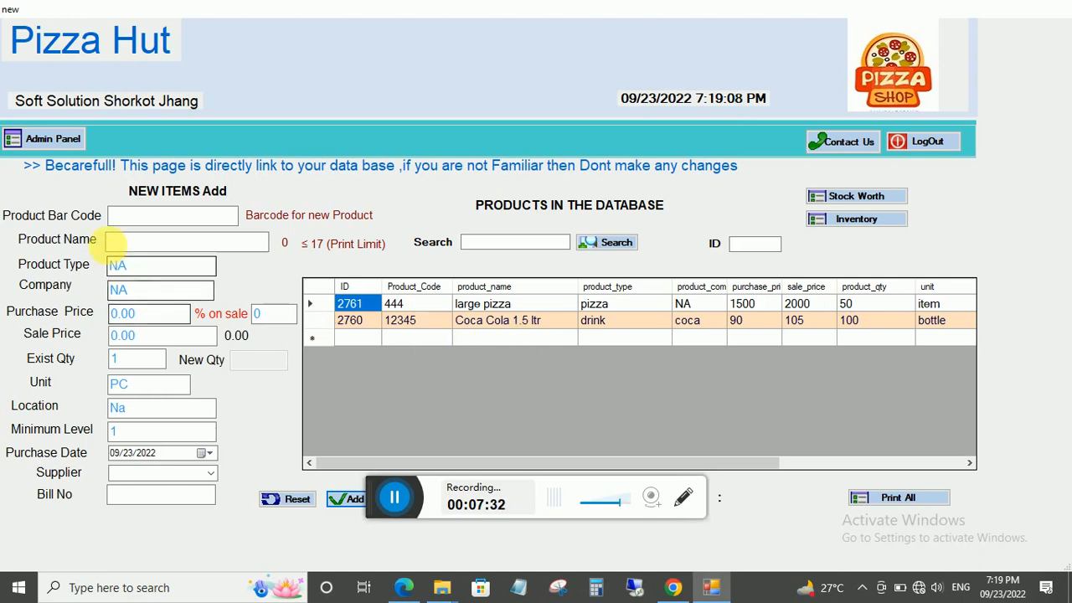
click(132, 219)
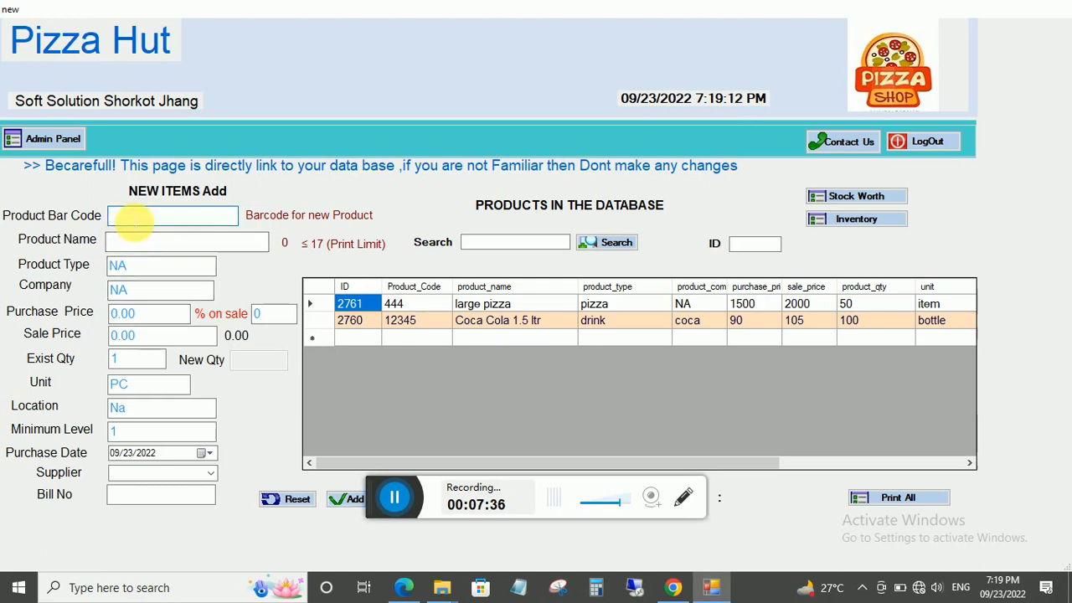
Enter barcode 555, name 'zinger burger' and product type burger.
text(555)
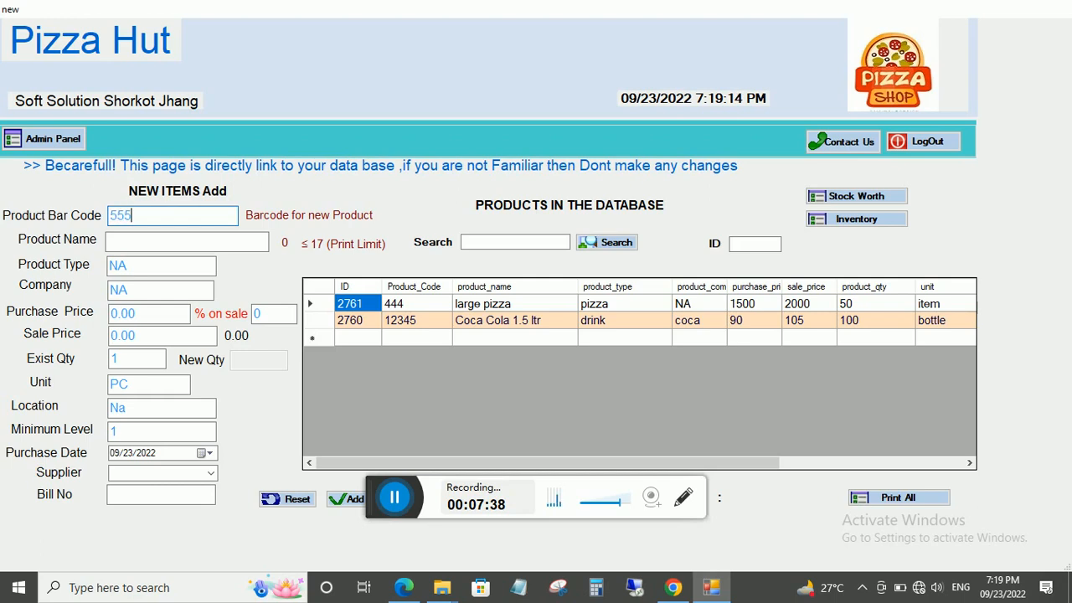
click(144, 241)
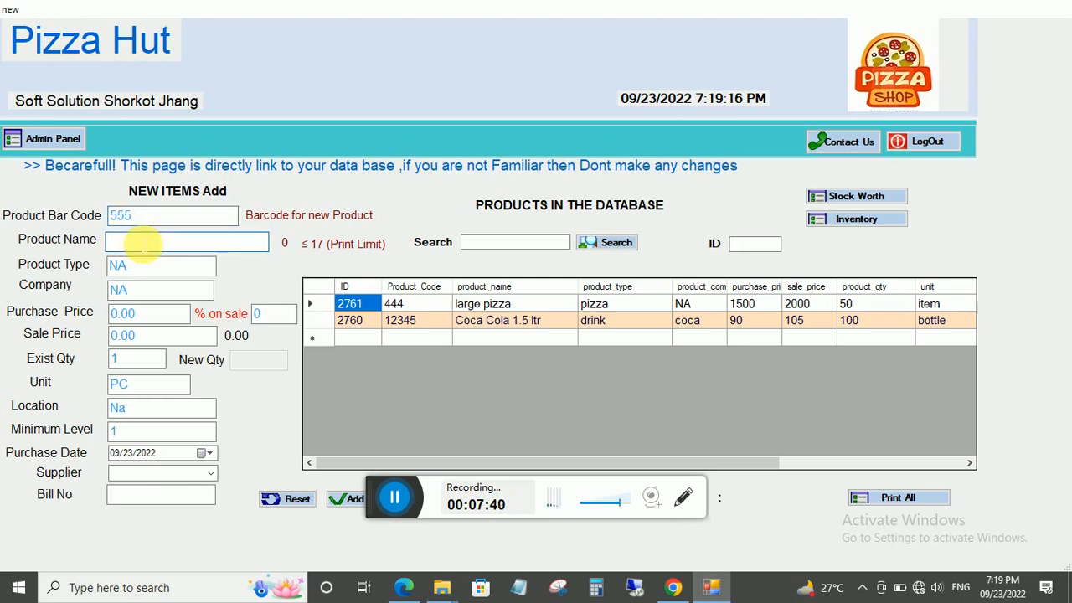
text(x)
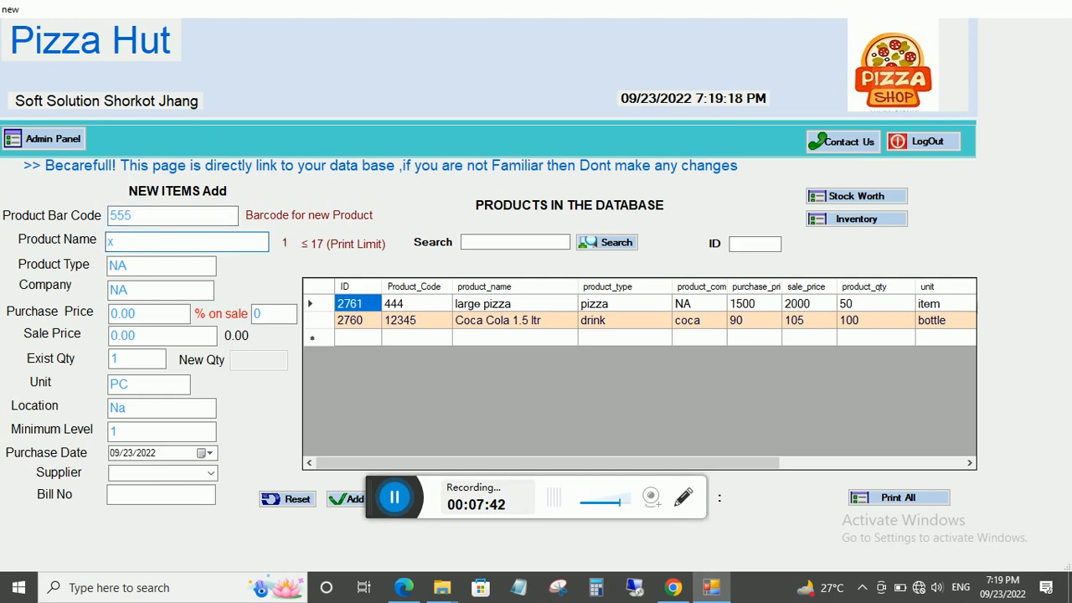
text(inger burger)
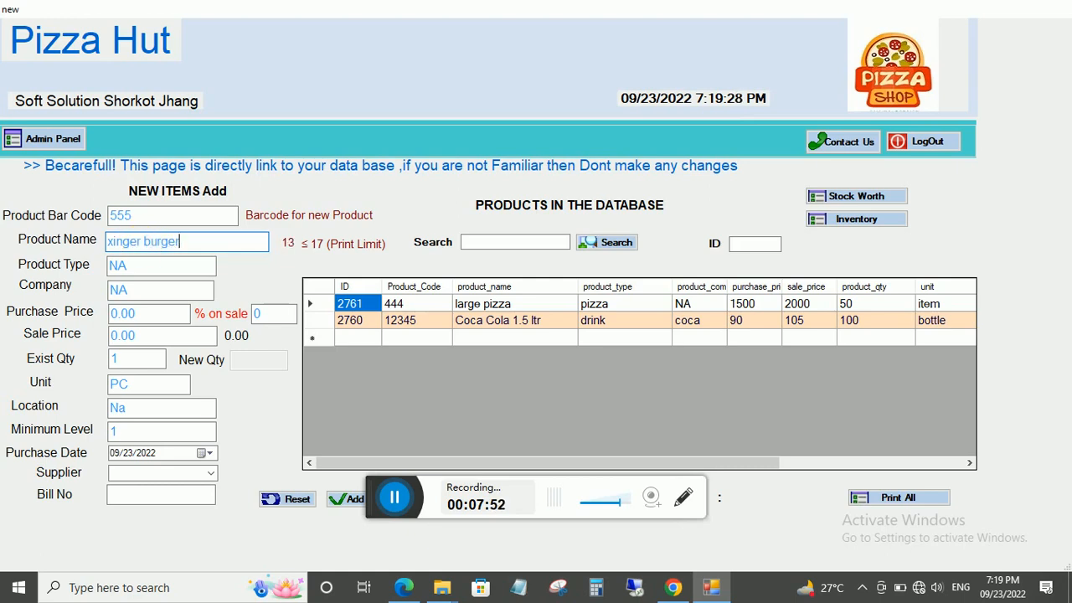
click(143, 266)
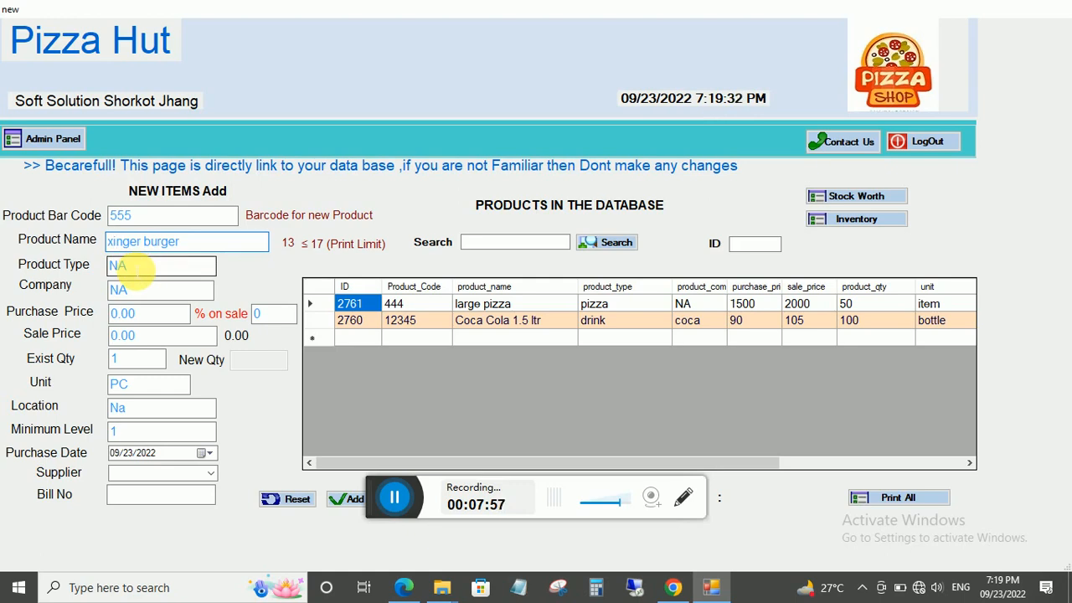
key(BackSpace)
text(z)
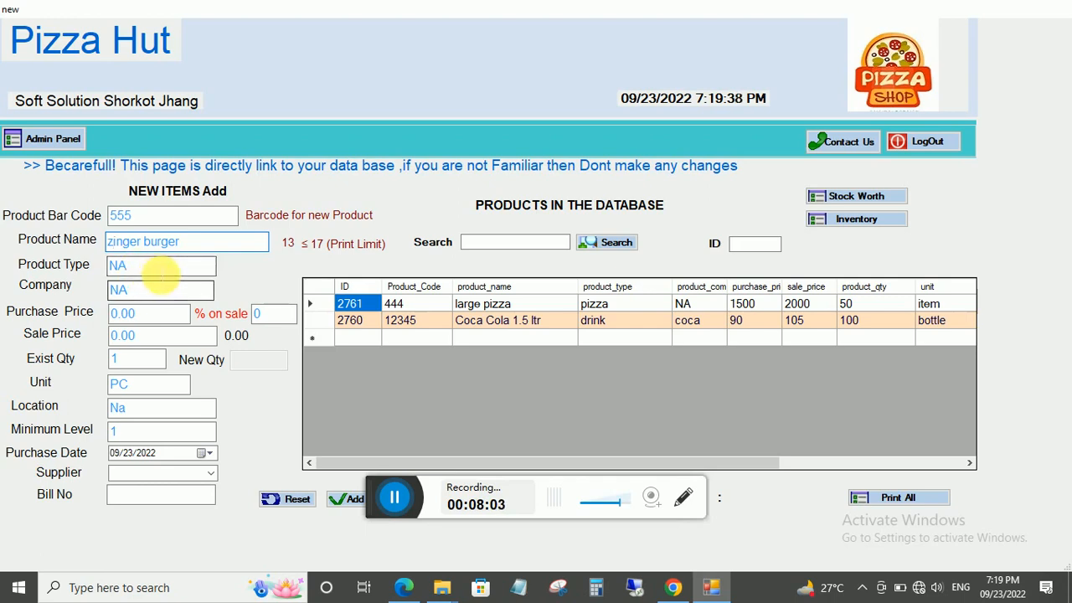
key(Tab)
key(BackSpace)
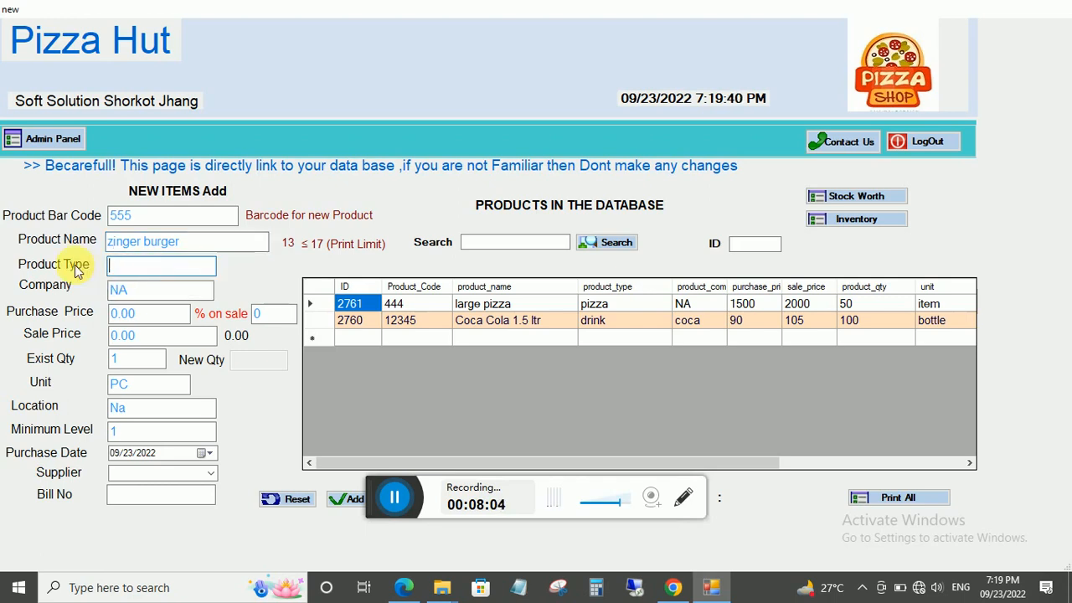
text(bu)
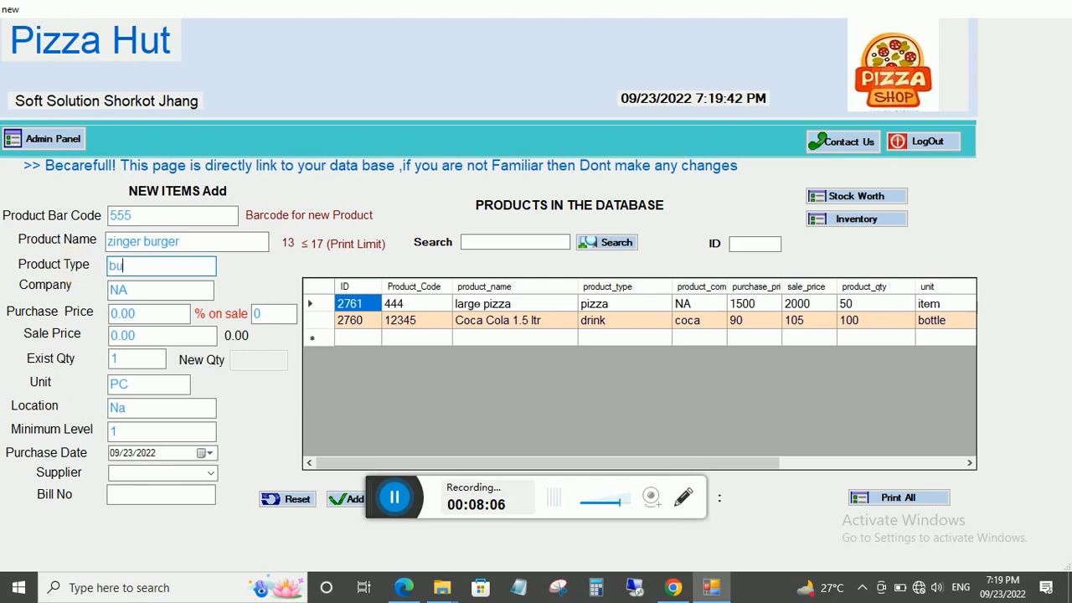
text(rger)
Set prices 150/200, quantity 10, unit itm, minimum 3, and save the zinger burger.
click(148, 313)
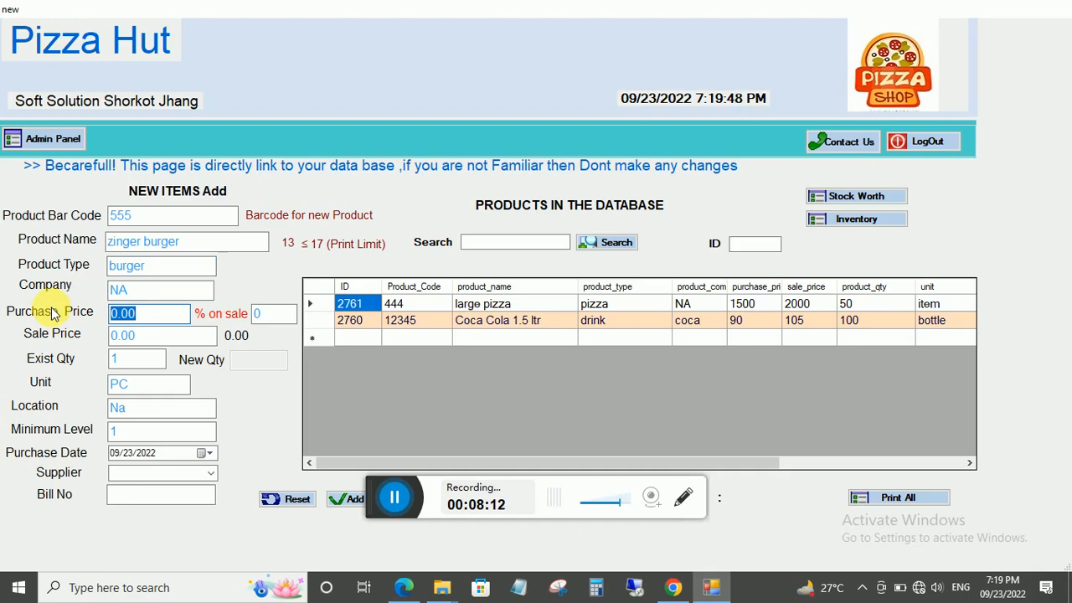
text(150)
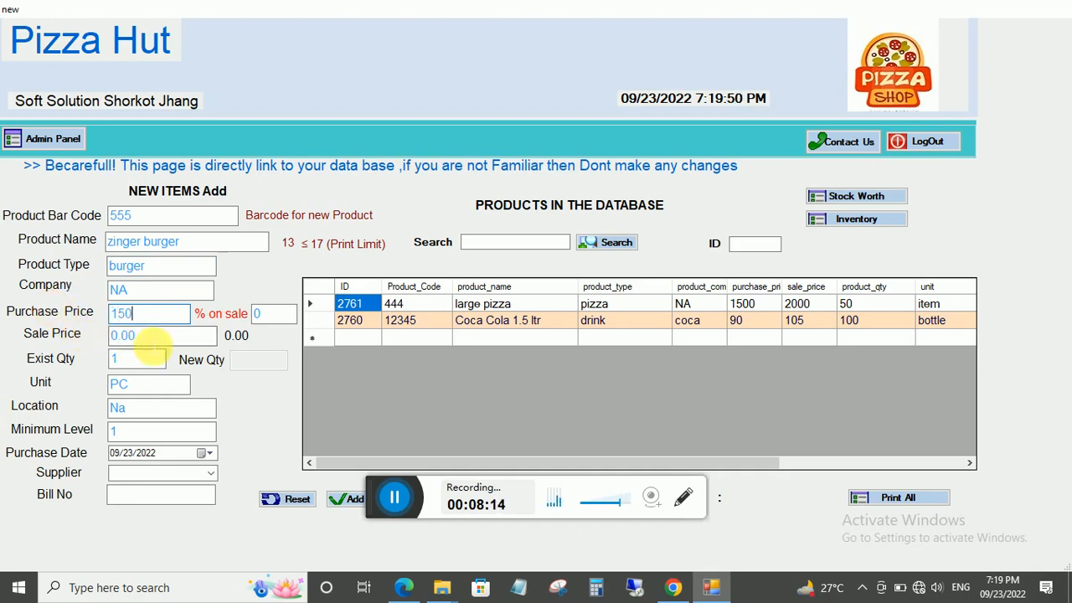
click(134, 335)
text(200)
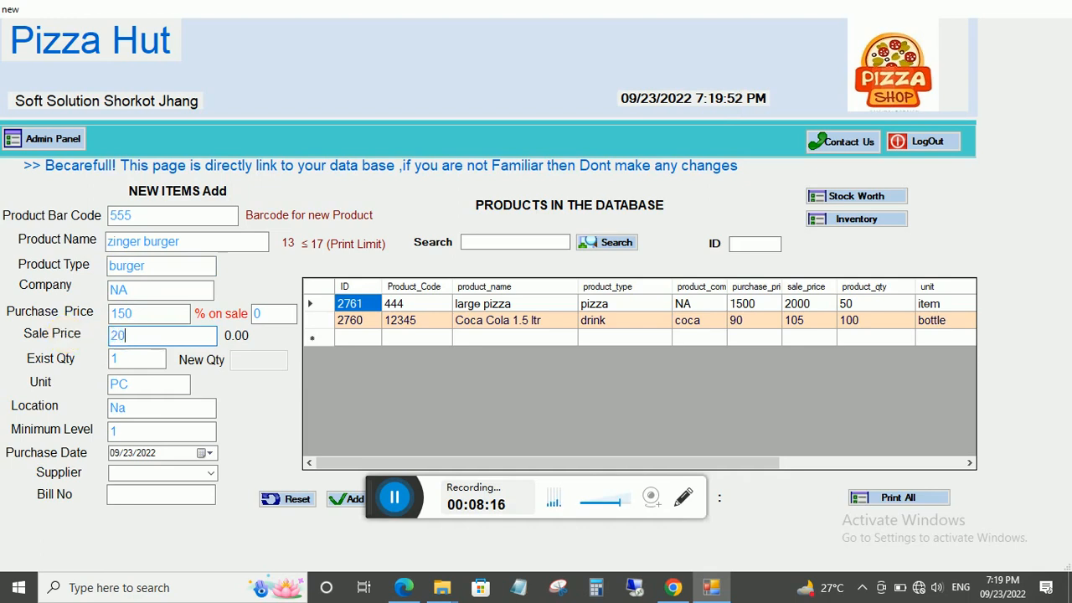
click(134, 360)
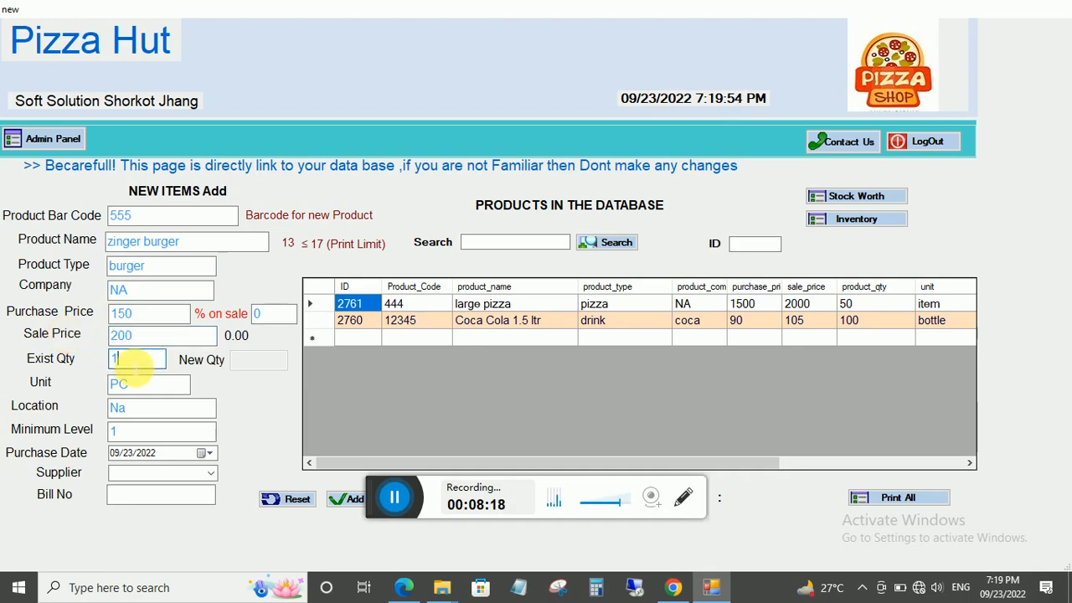
text(10)
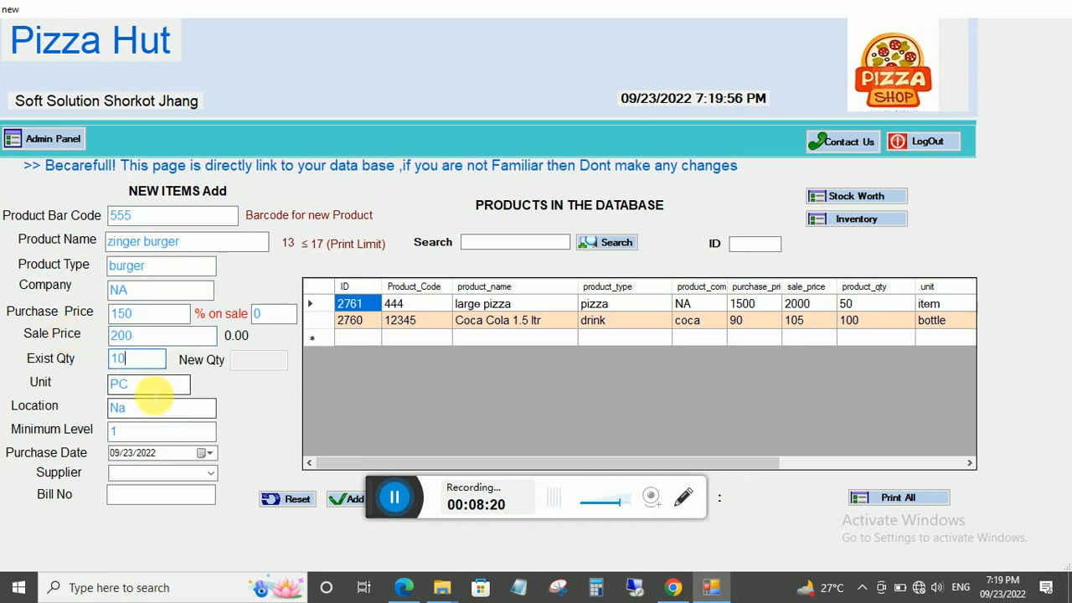
click(144, 385)
text(itm)
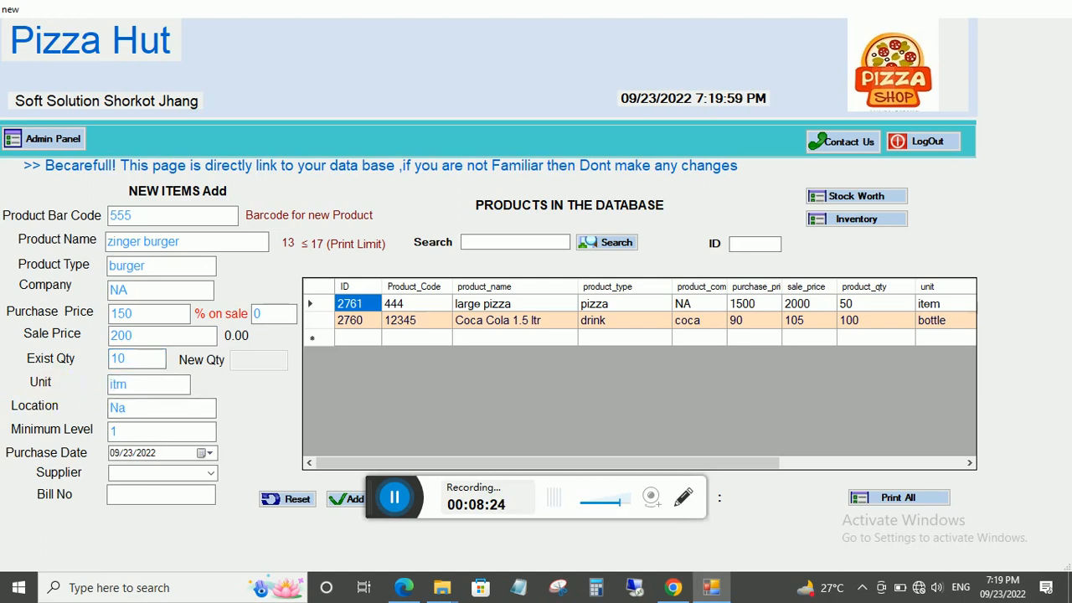
click(142, 430)
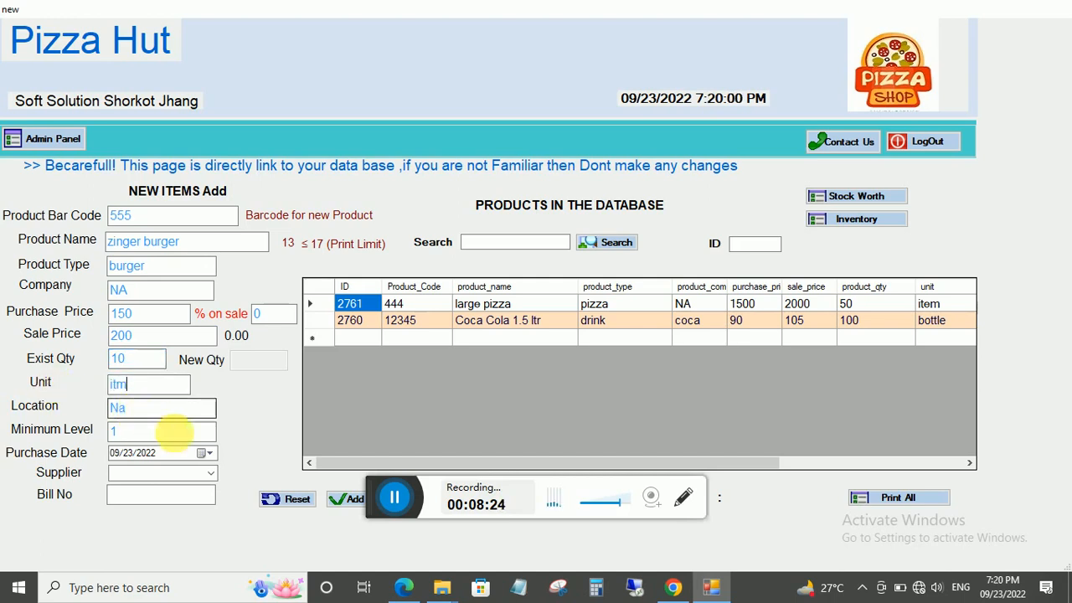
text(3)
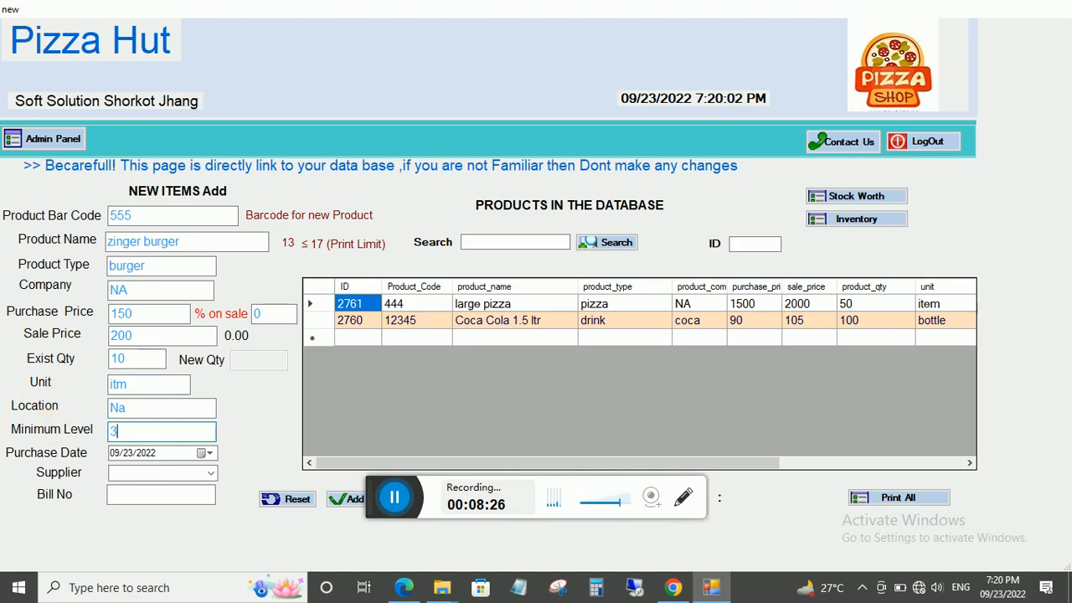
click(355, 500)
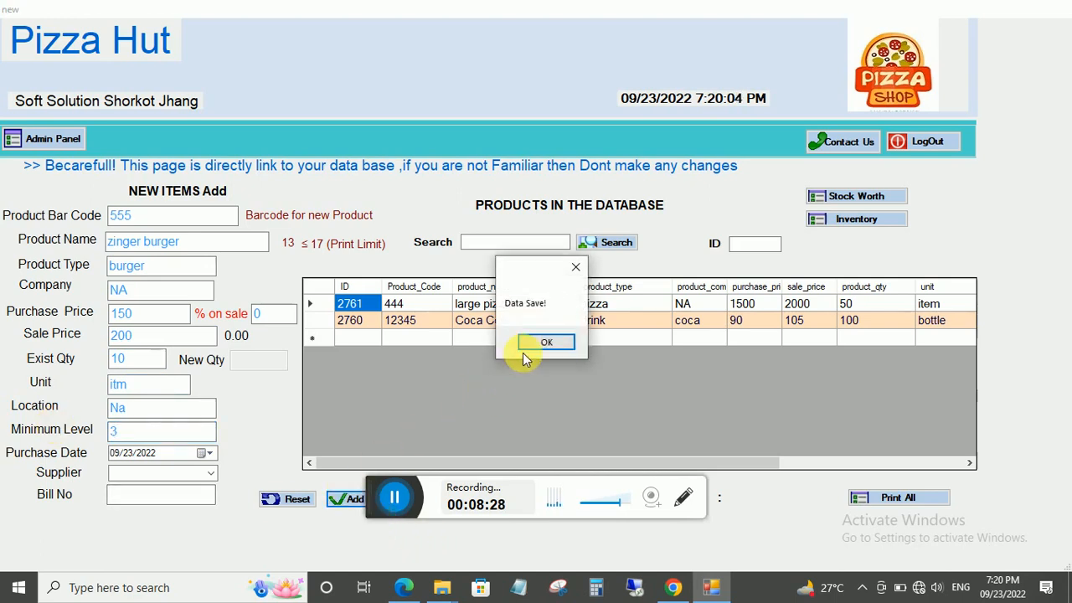
click(546, 340)
click(148, 221)
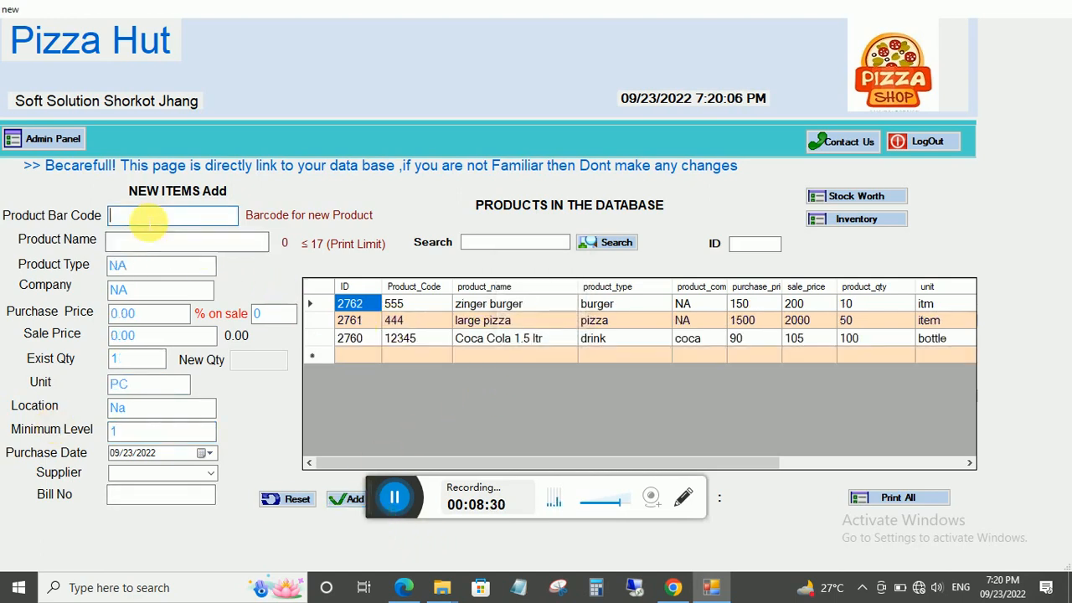
Enter barcode 888, name 'medium piza' and product type piza.
text(888)
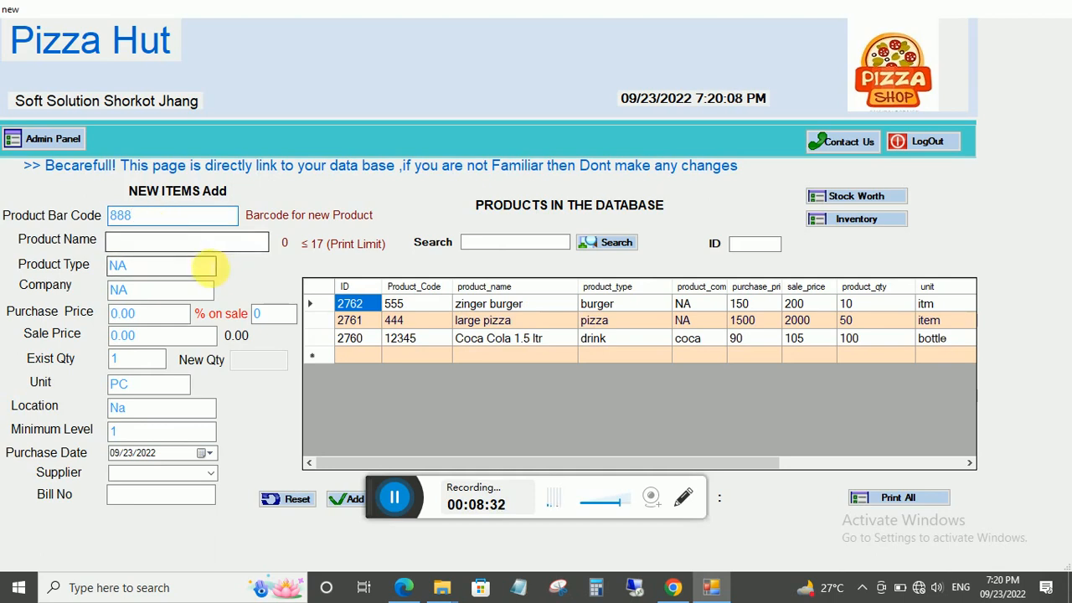
click(171, 243)
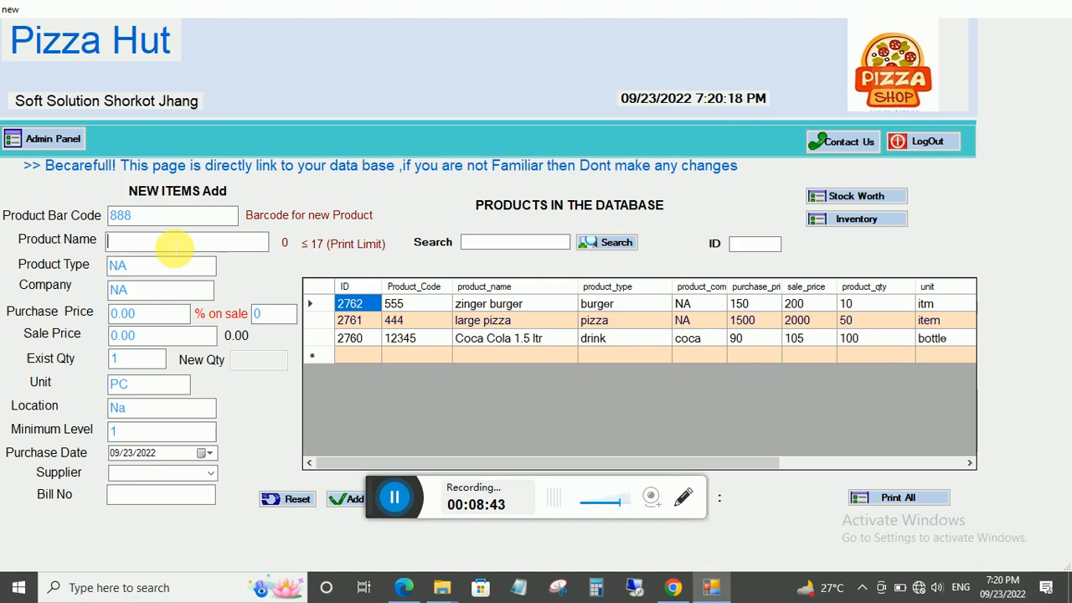
text(me)
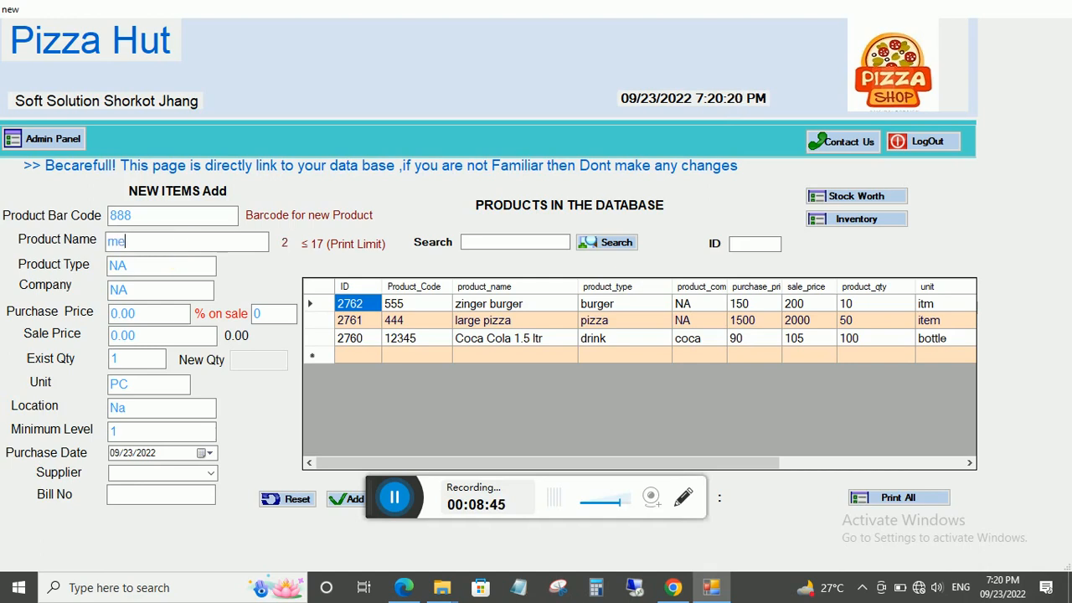
text(dium pizzza)
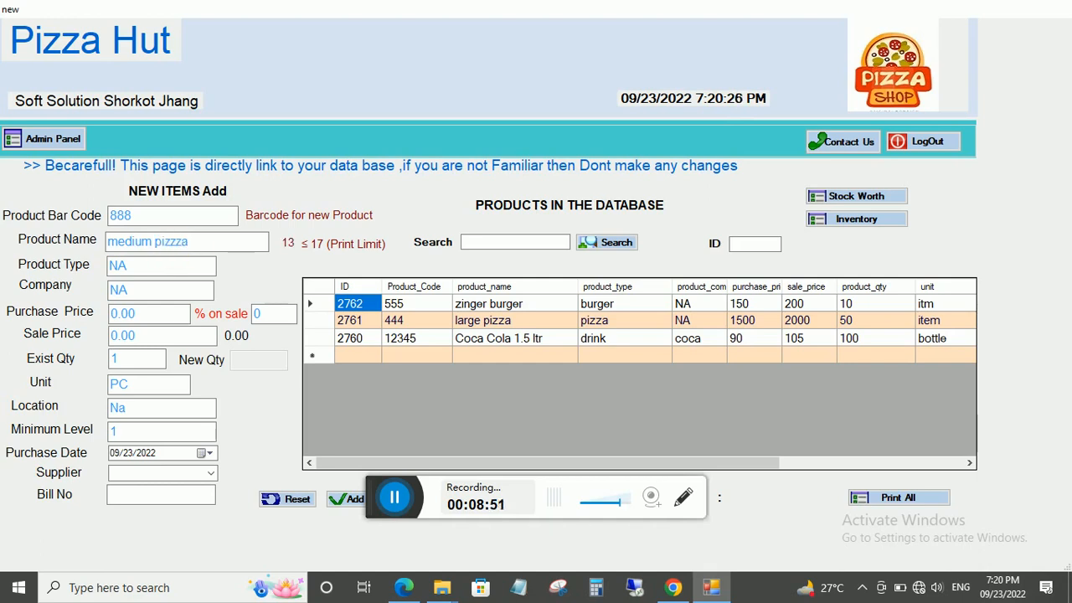
key(BackSpace)
key(BackSpace)
key(BackSpace)
text(a)
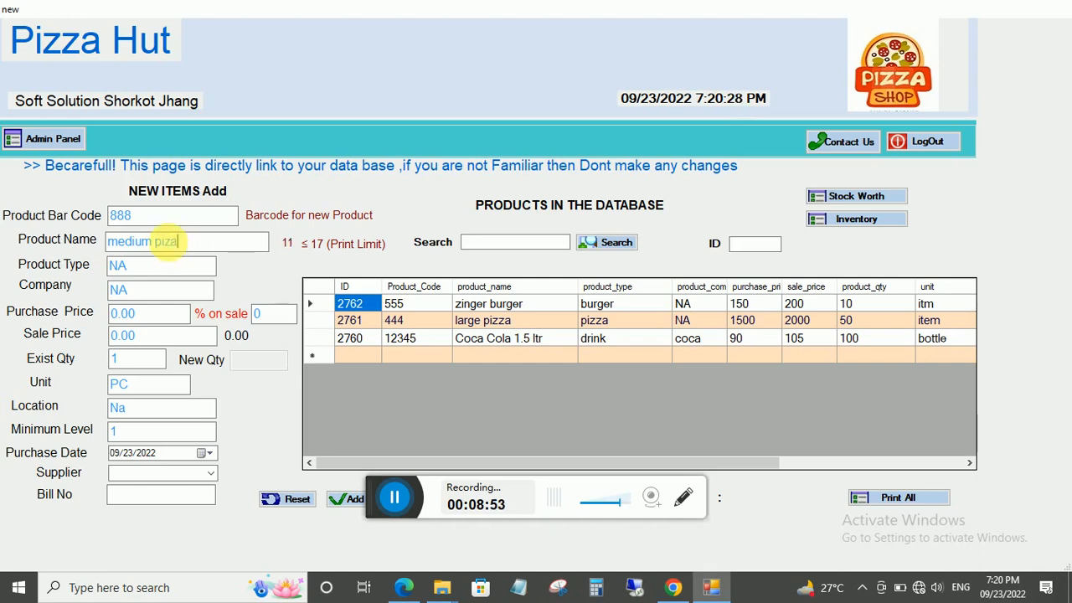
key(Tab)
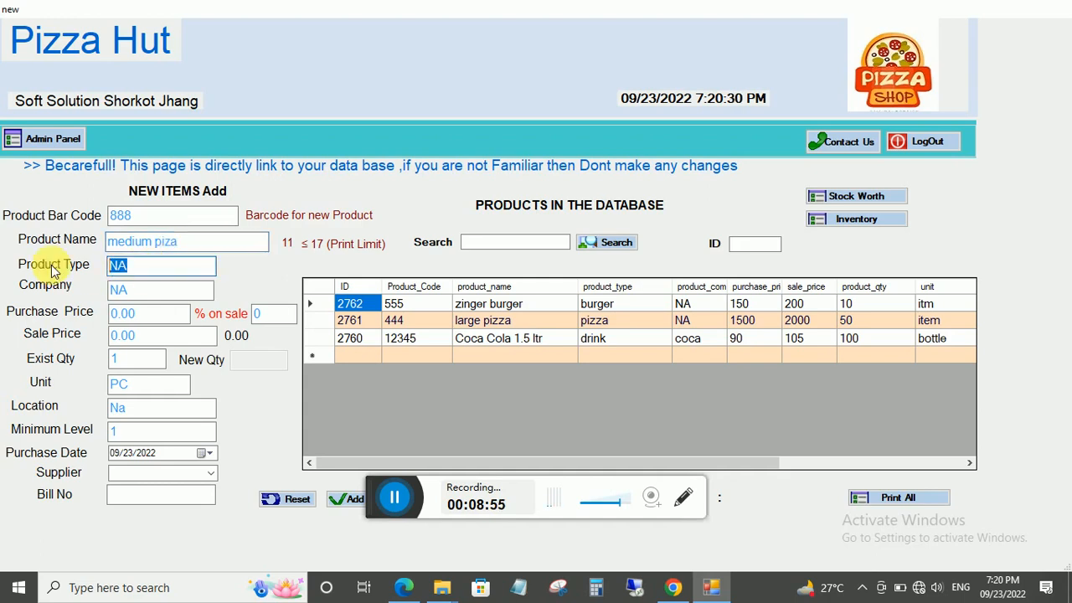
text([iza)
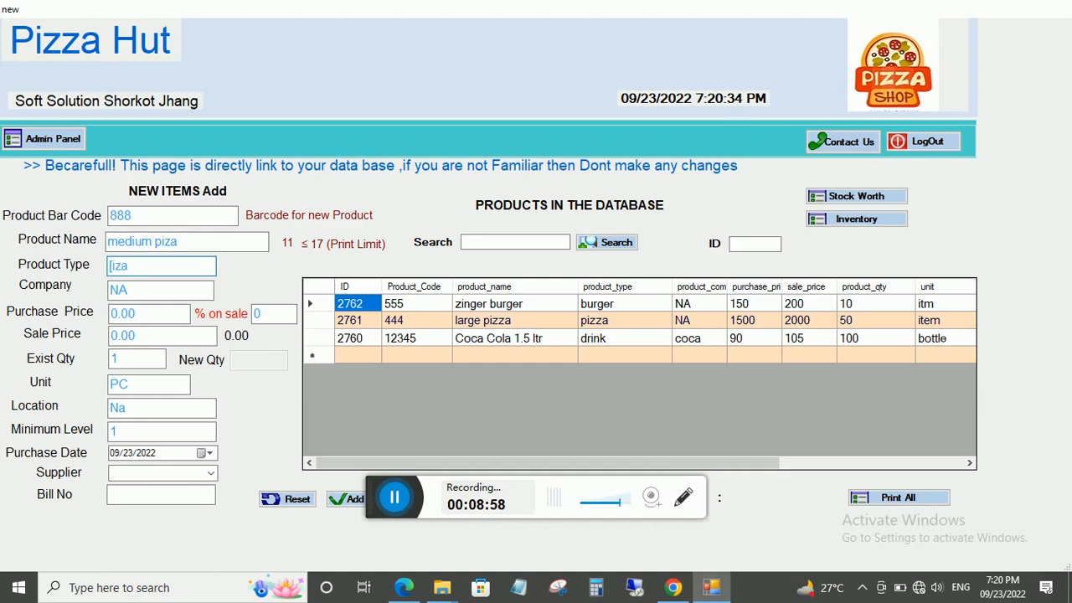
text(pizza)
Set purchase price 800, sale price 1000 and quantity 8, then save the item.
key(Tab)
key(Tab)
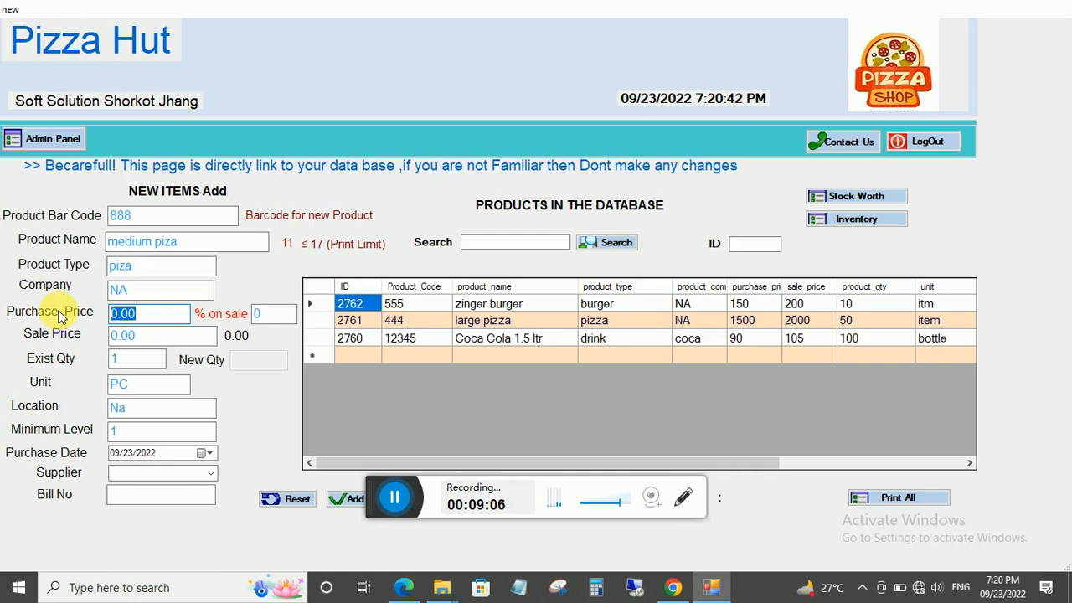
text(800)
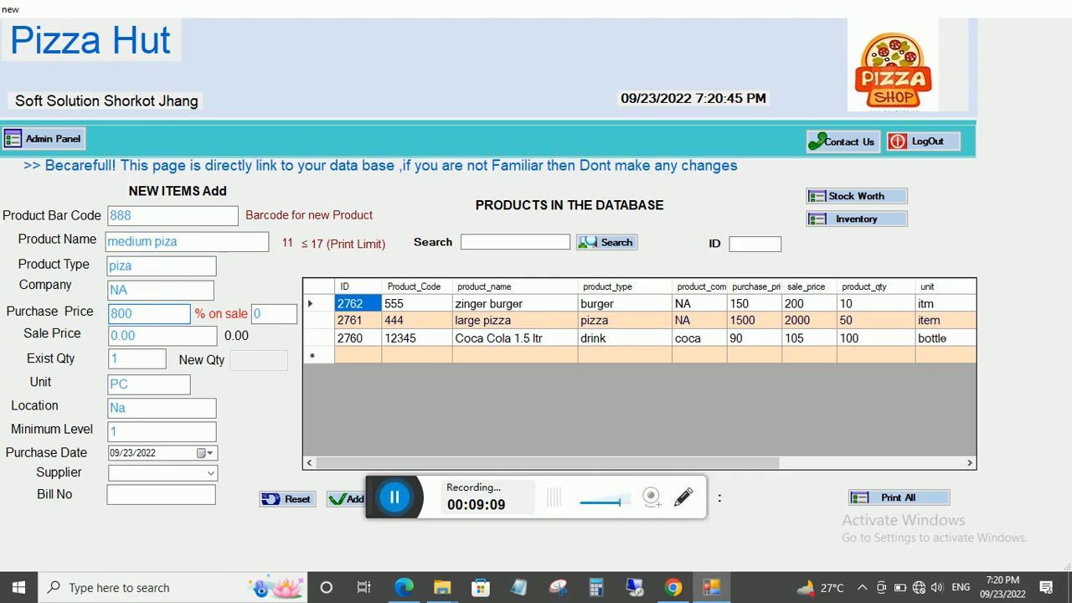
key(Tab)
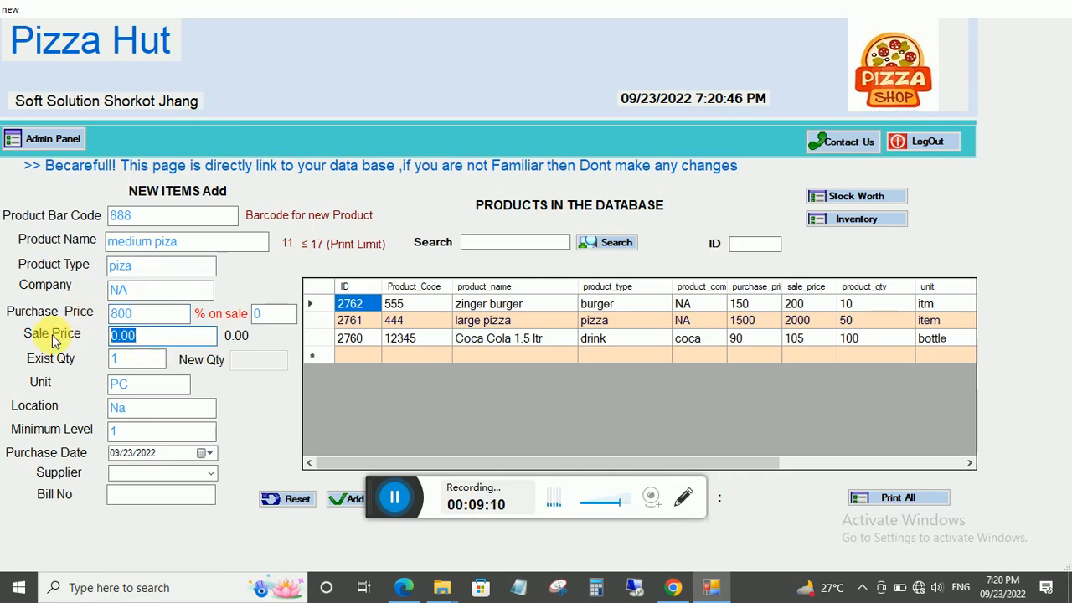
text(1000)
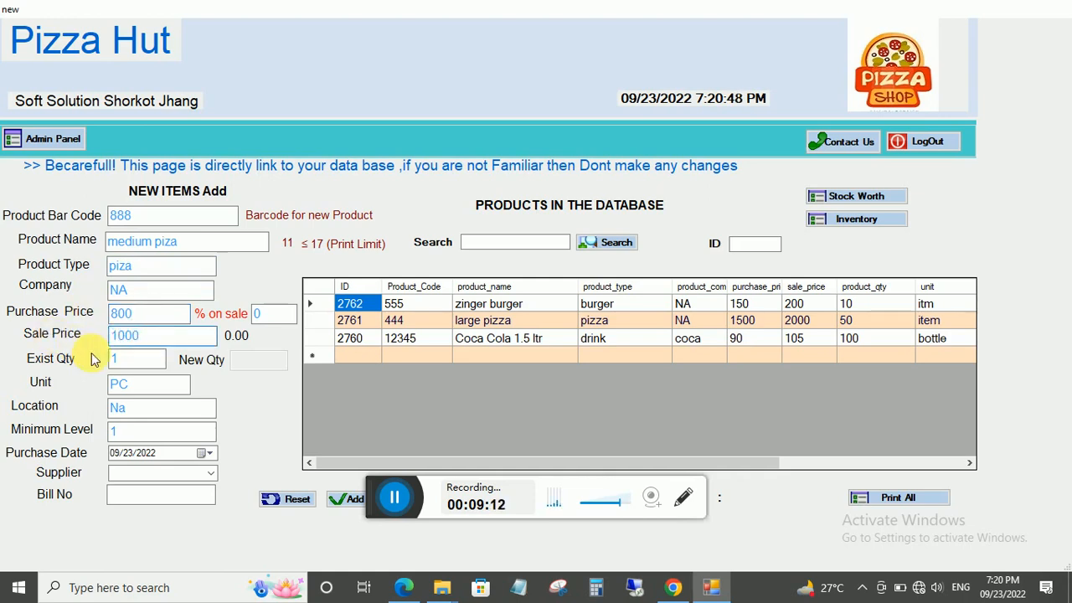
click(138, 361)
key(BackSpace)
text(8)
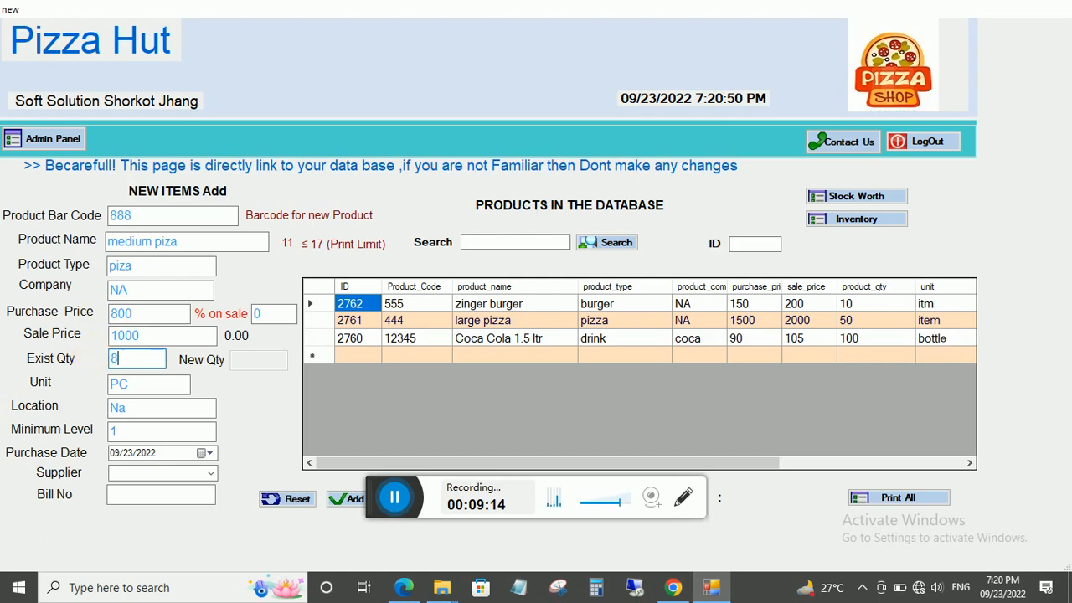
click(137, 432)
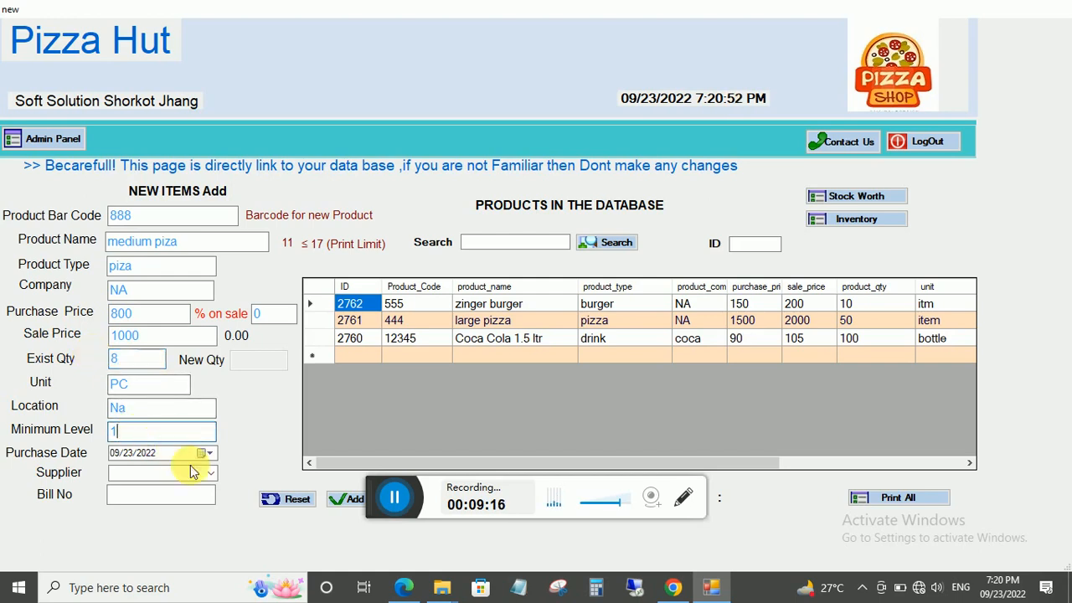
click(350, 499)
click(540, 343)
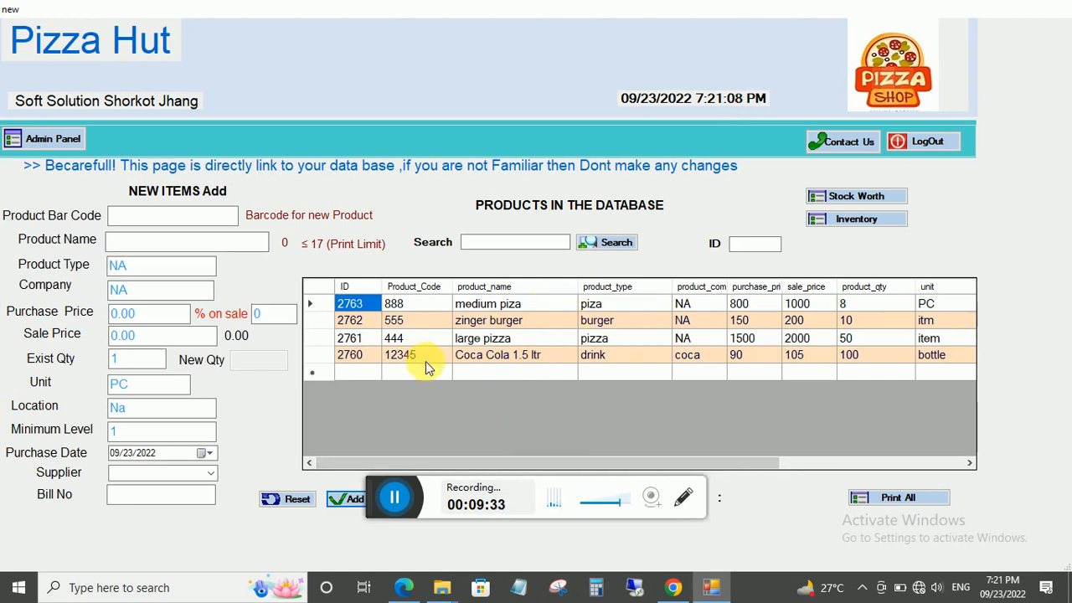
Load Coca Cola 1.5 ltr, set 10% on sale and new quantity 10, and update it.
click(512, 354)
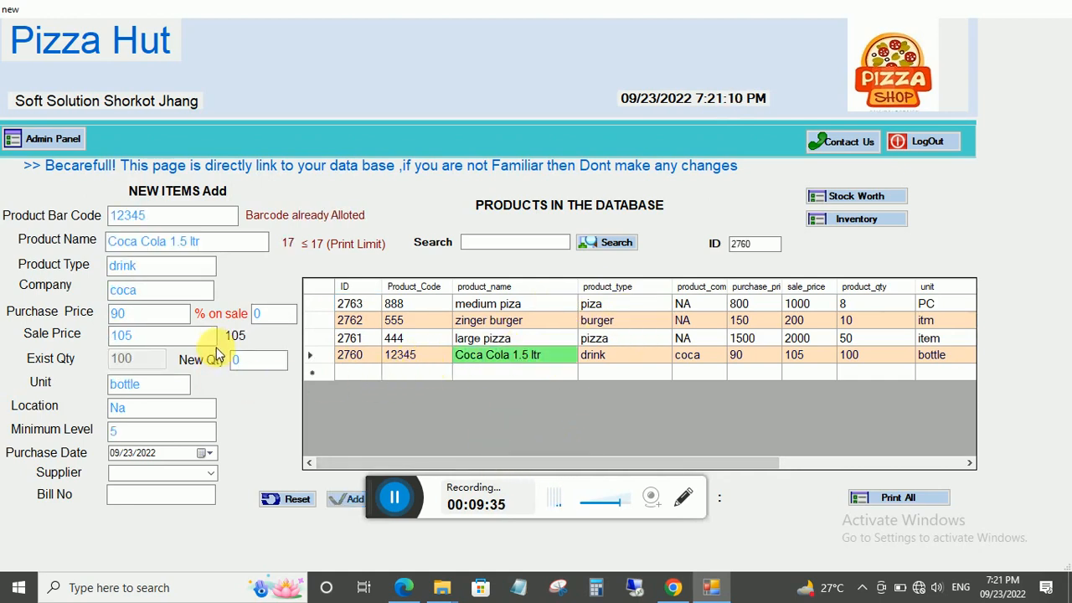
click(280, 313)
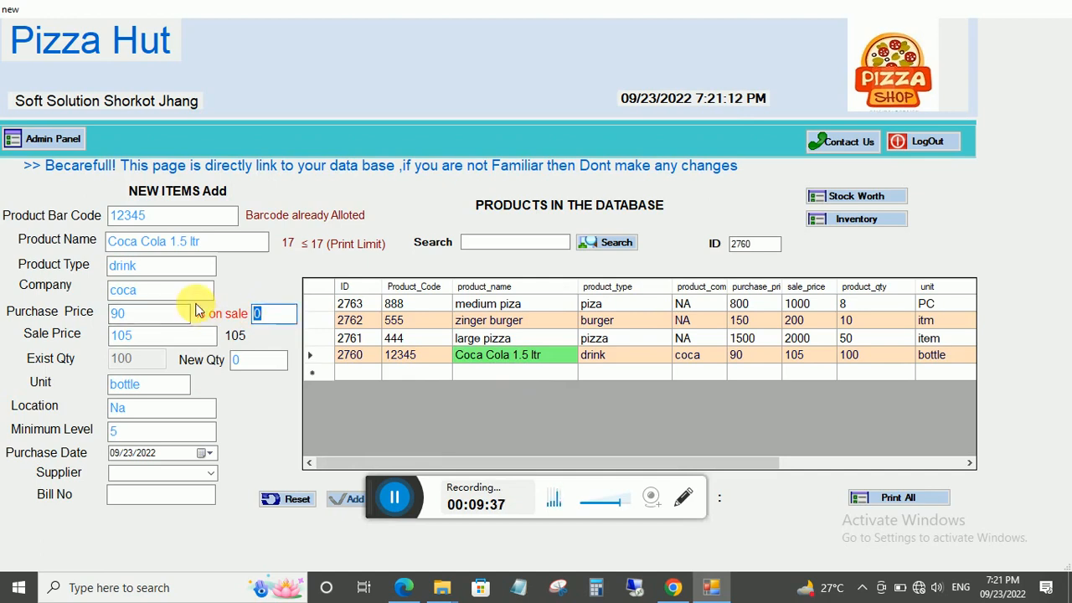
text(10)
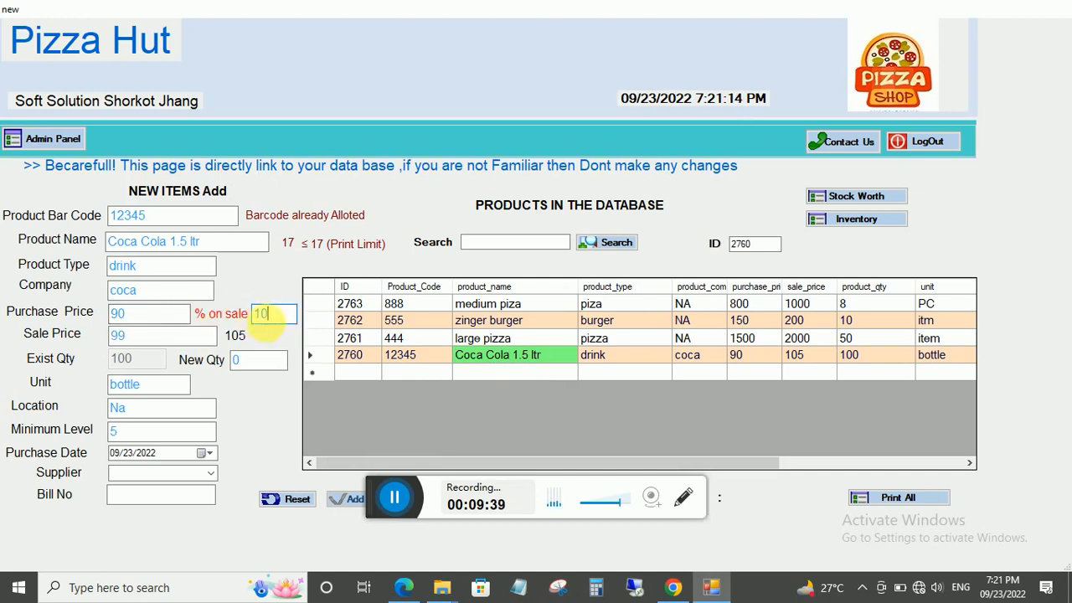
click(239, 360)
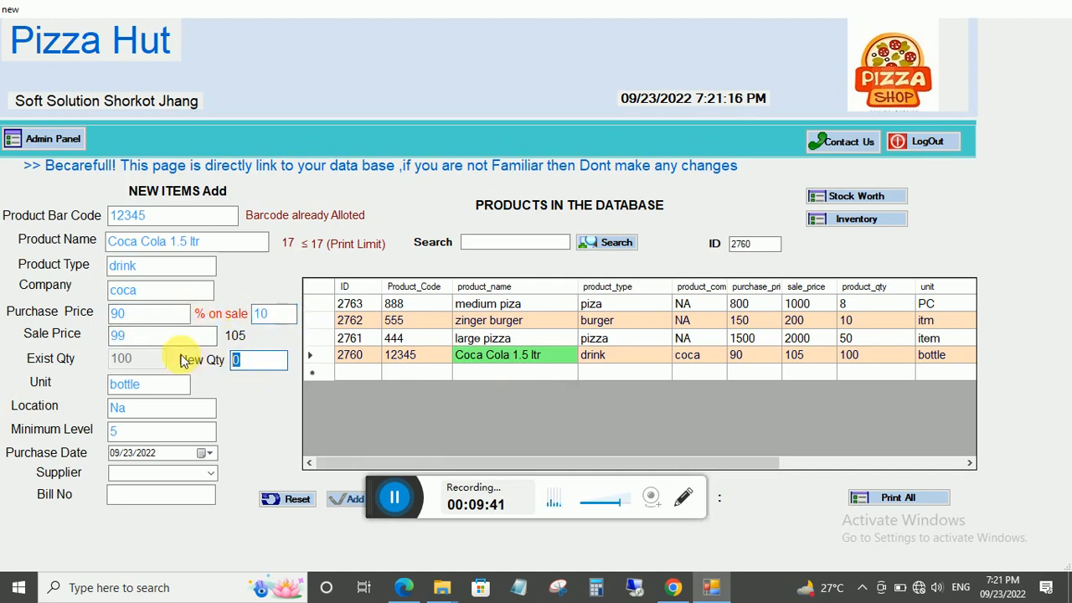
text(10)
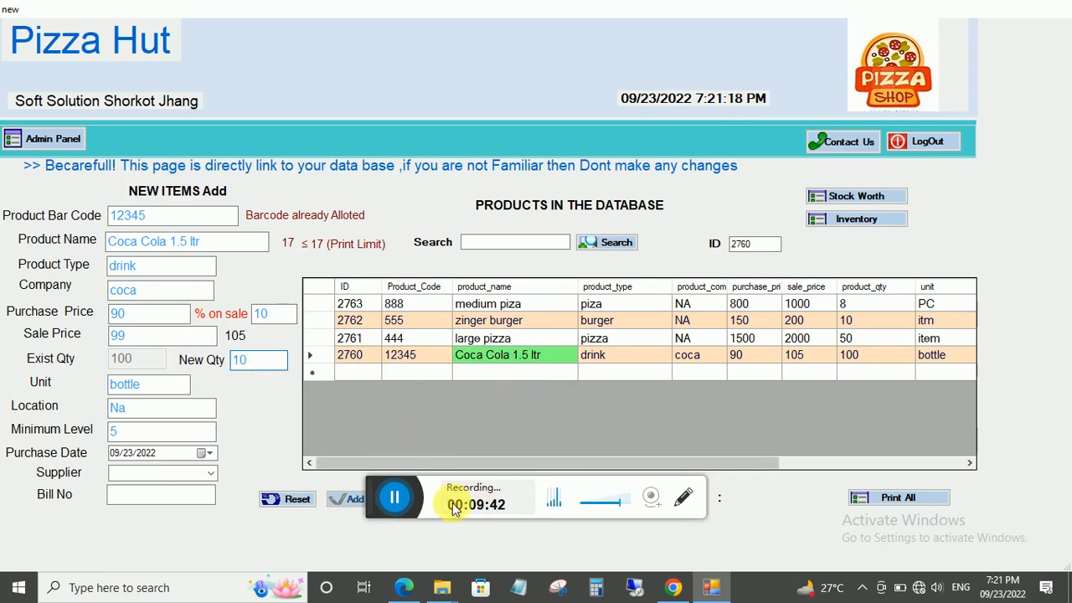
drag(596, 10, 561, 40)
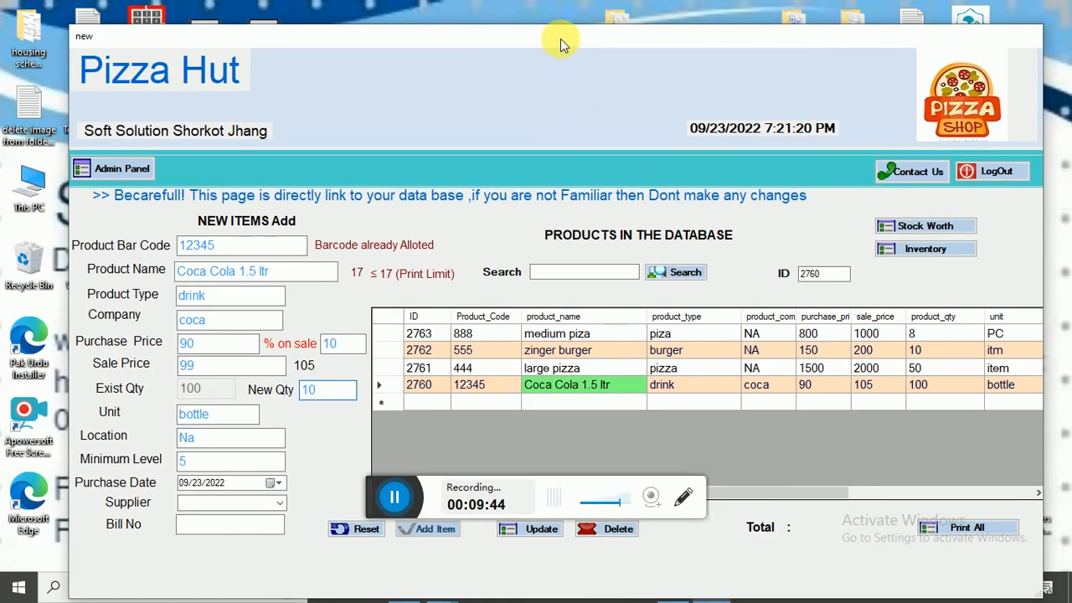
click(529, 529)
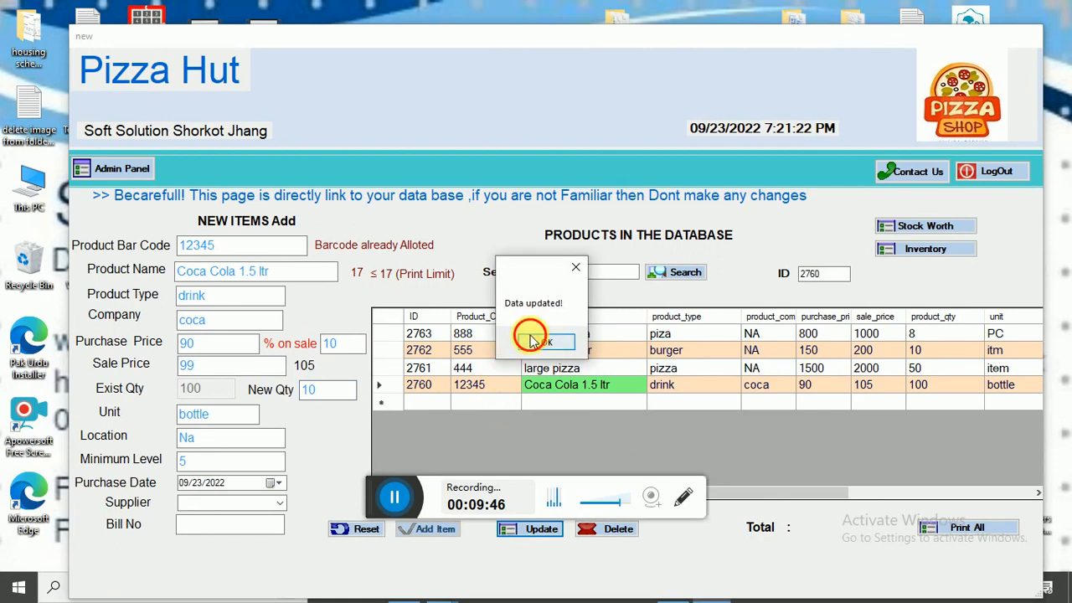
click(530, 340)
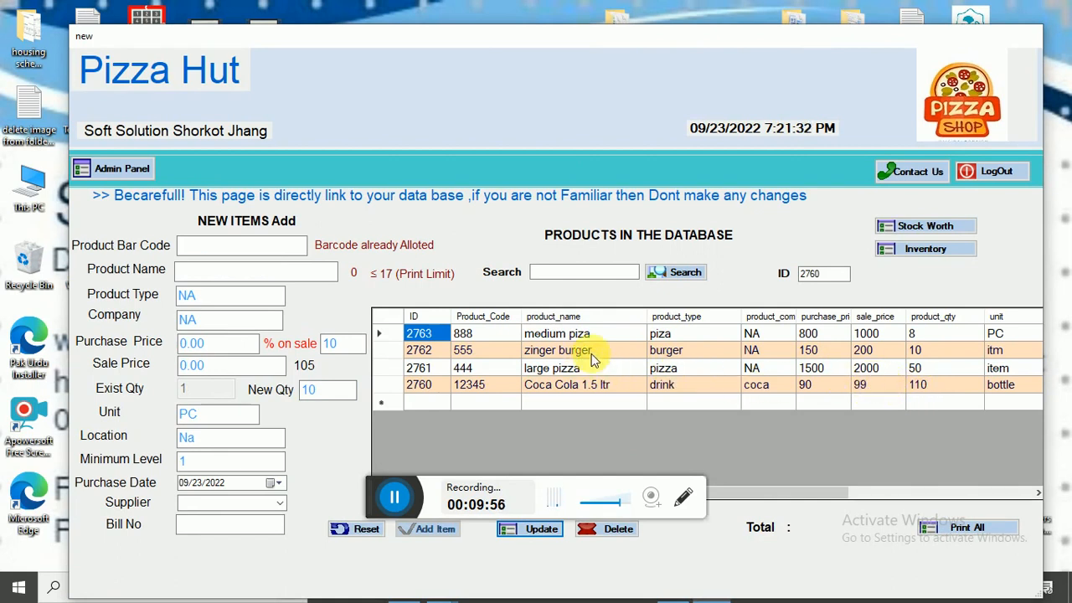
Confirm the stock is worth 92800 in total, then review the four-product inventory list.
double_click(717, 36)
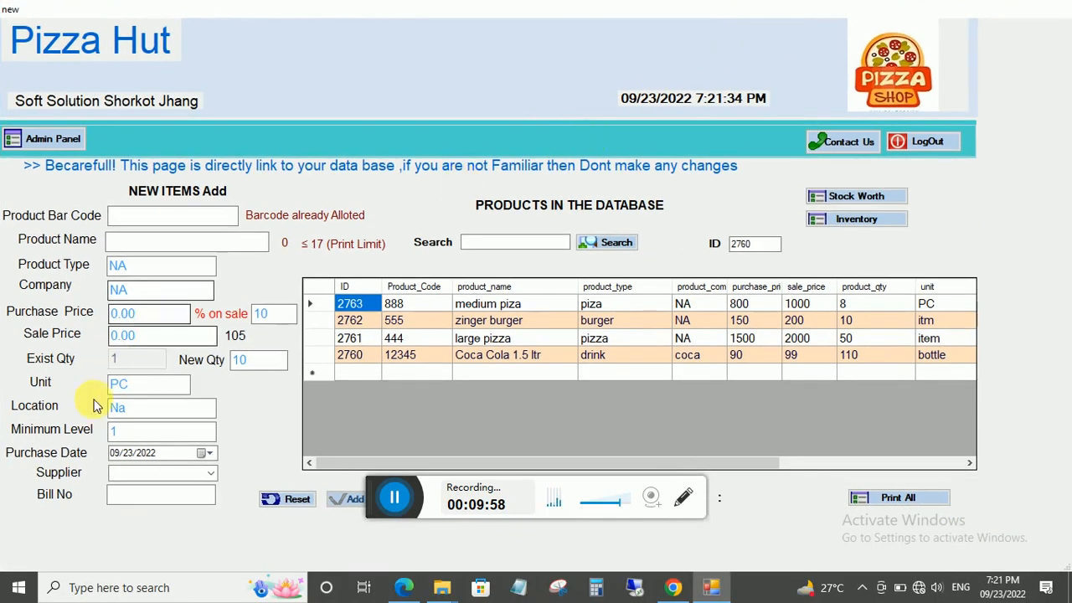
click(259, 360)
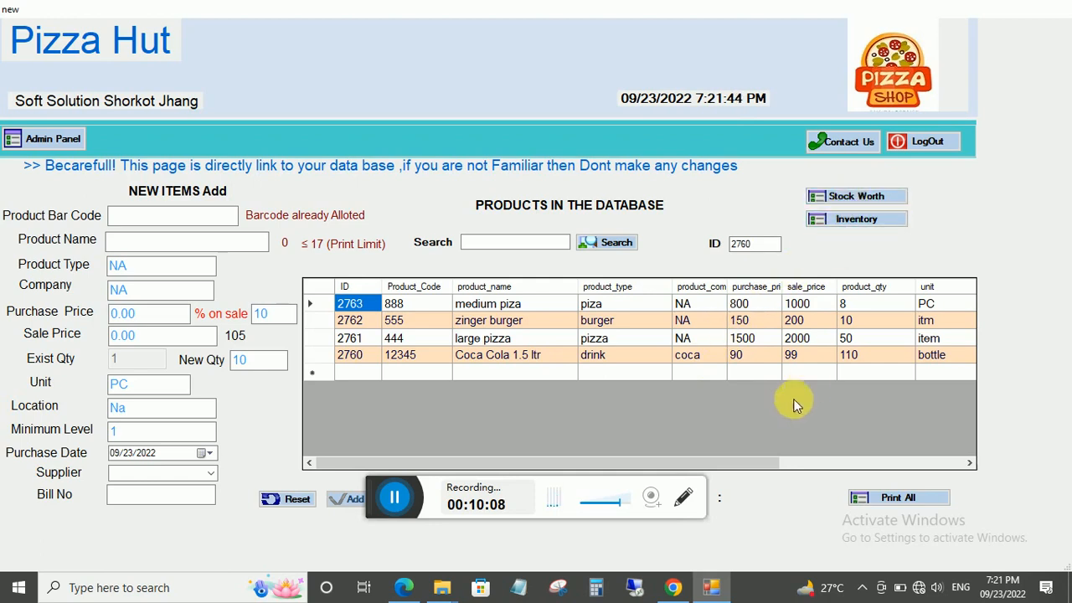
double_click(569, 16)
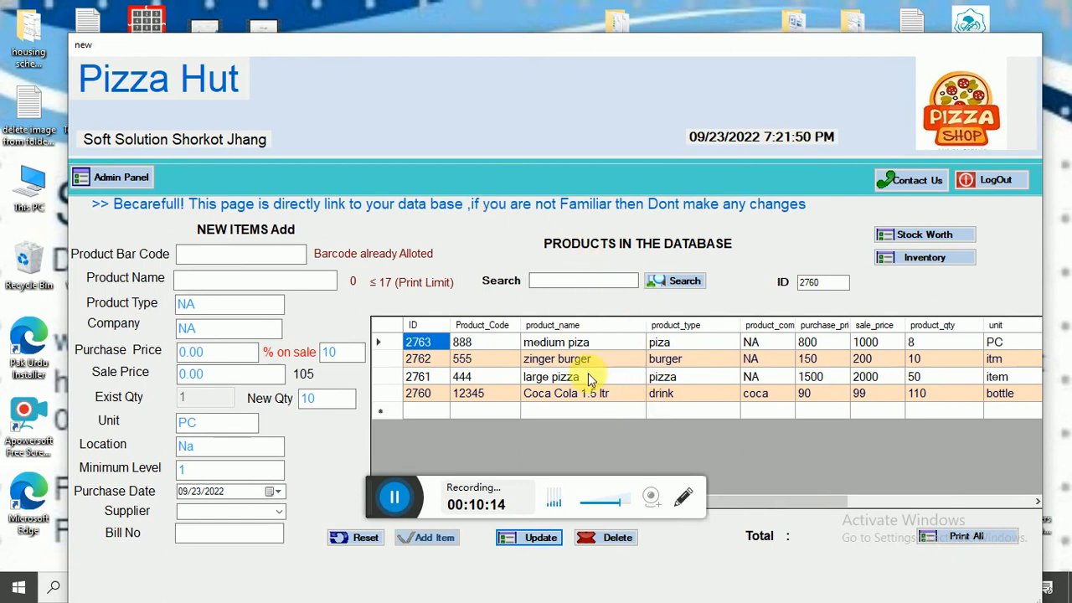
click(931, 239)
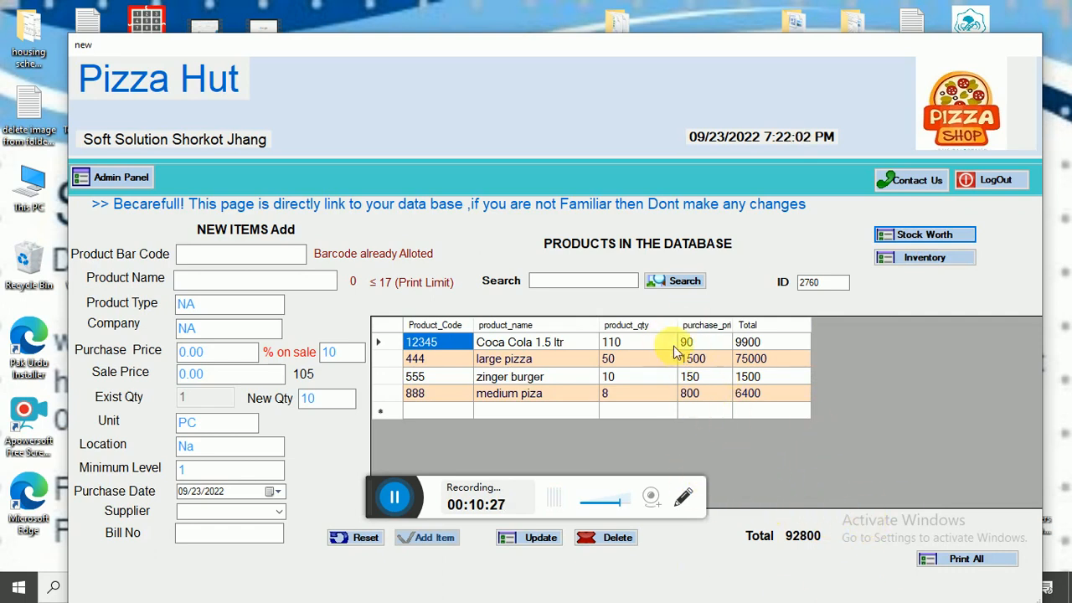
click(925, 258)
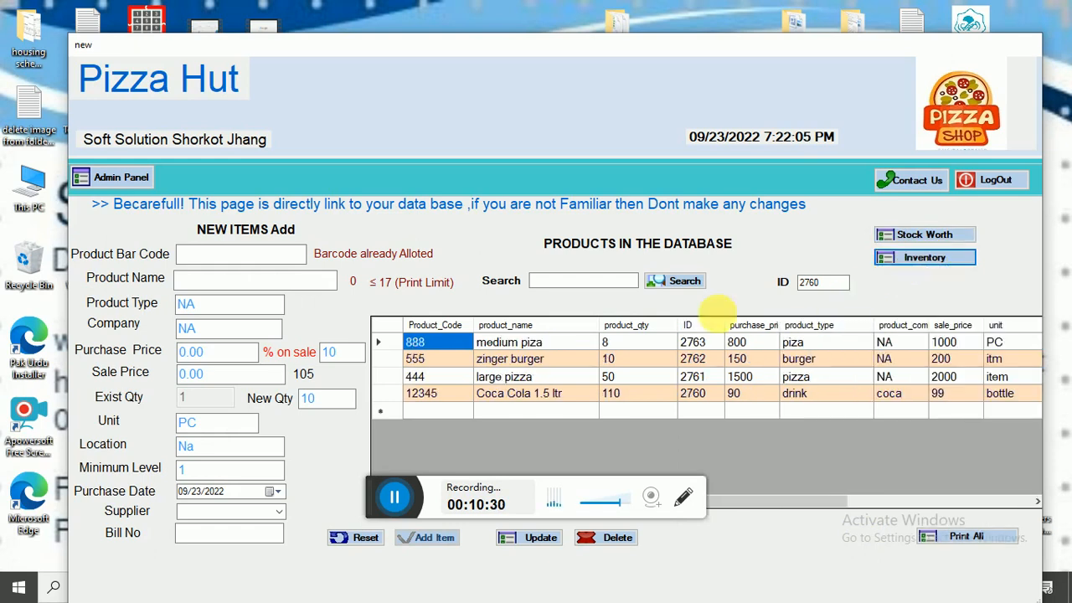
click(134, 177)
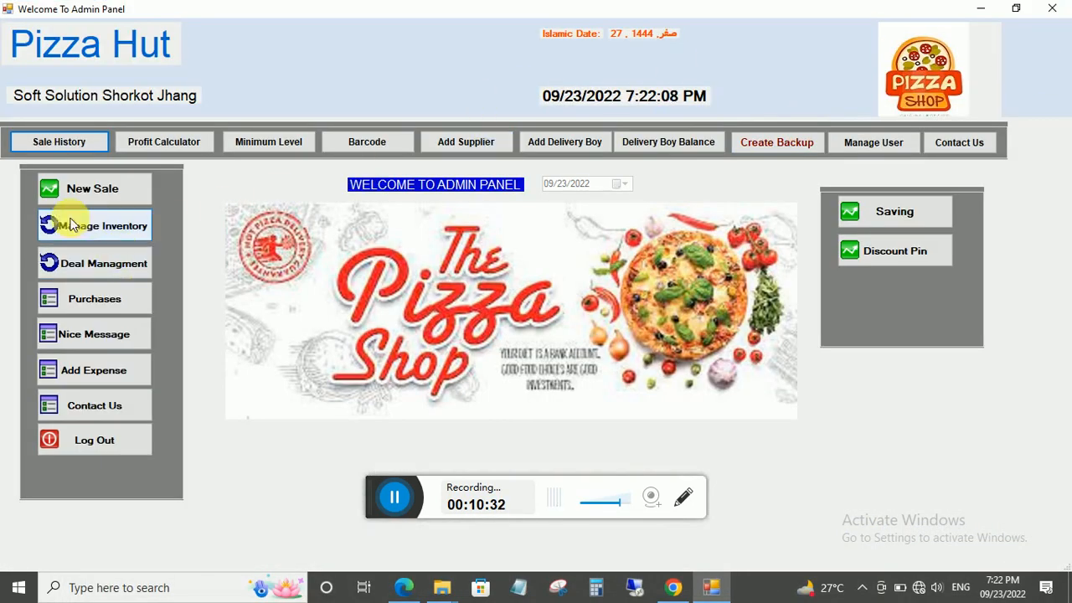
Glance at New Sale, then go through the admin panel to Deal Managment.
click(72, 188)
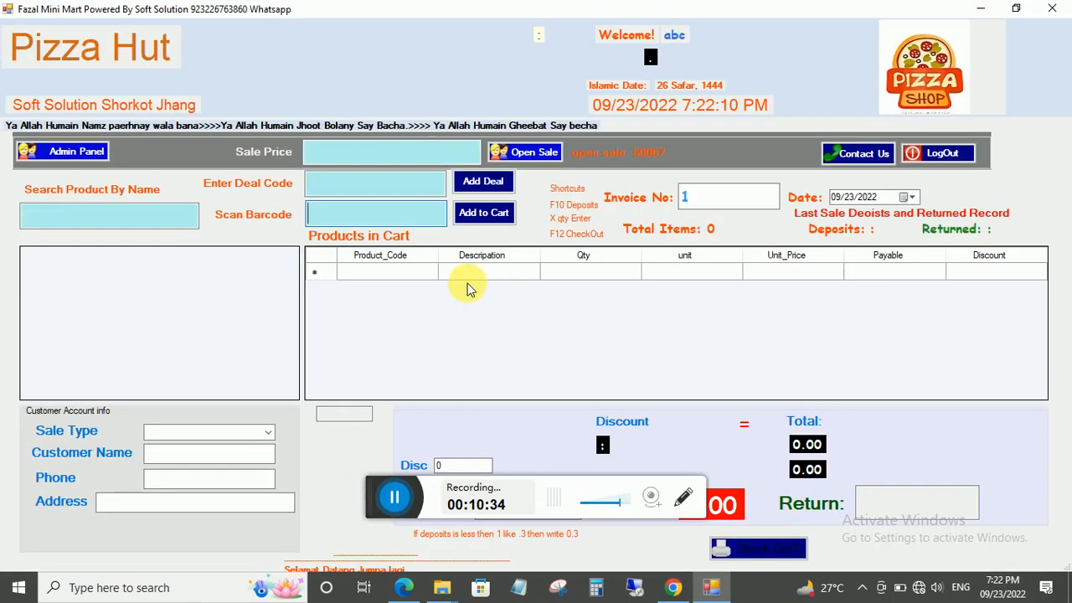
click(94, 152)
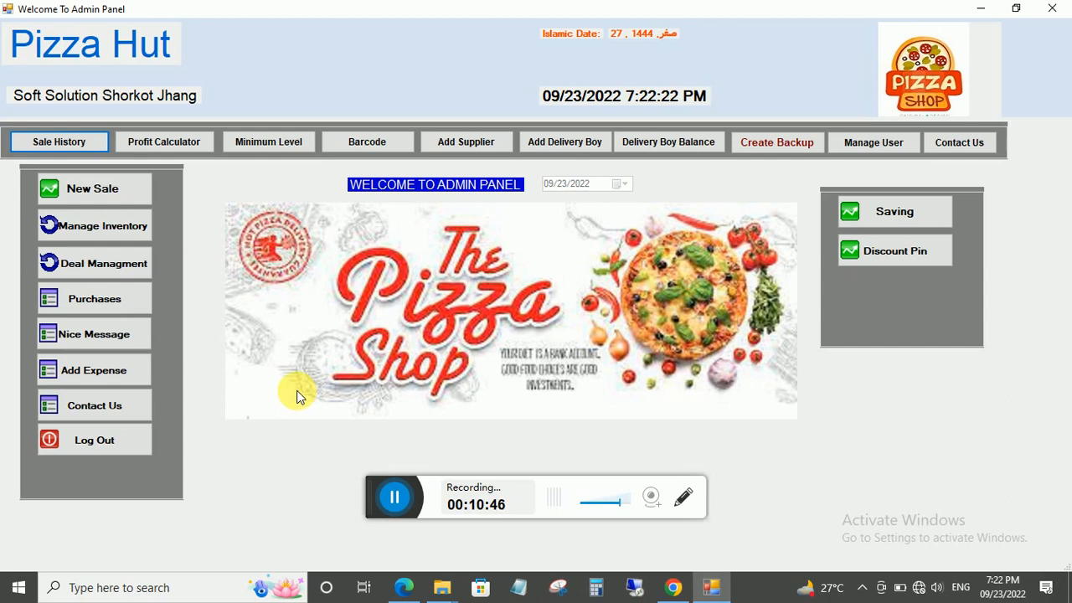
click(84, 263)
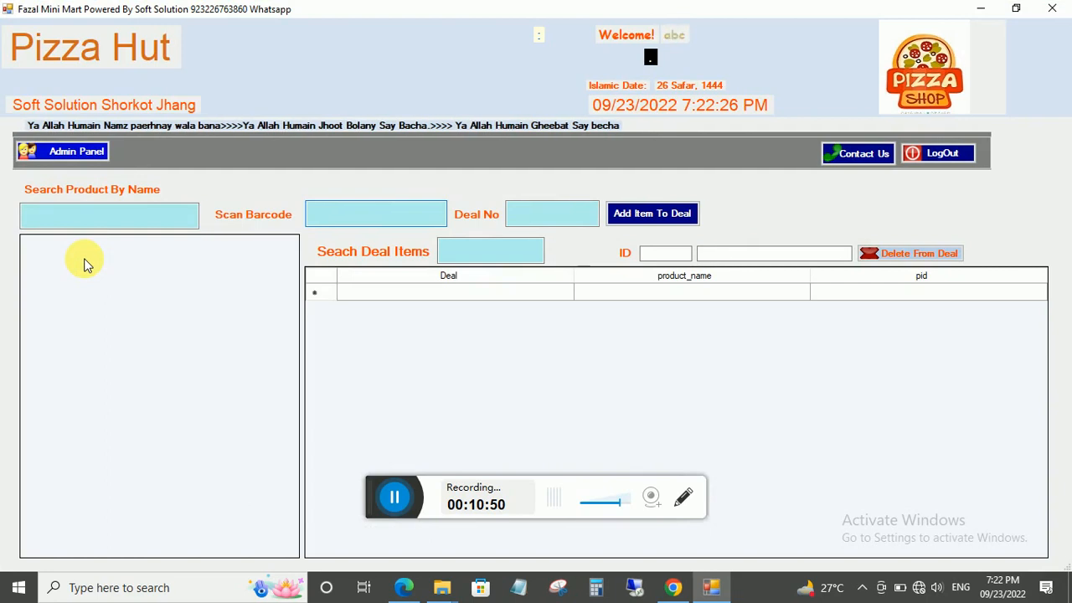
Find large pizza by searching 'l' and add it to deal 10.
click(98, 221)
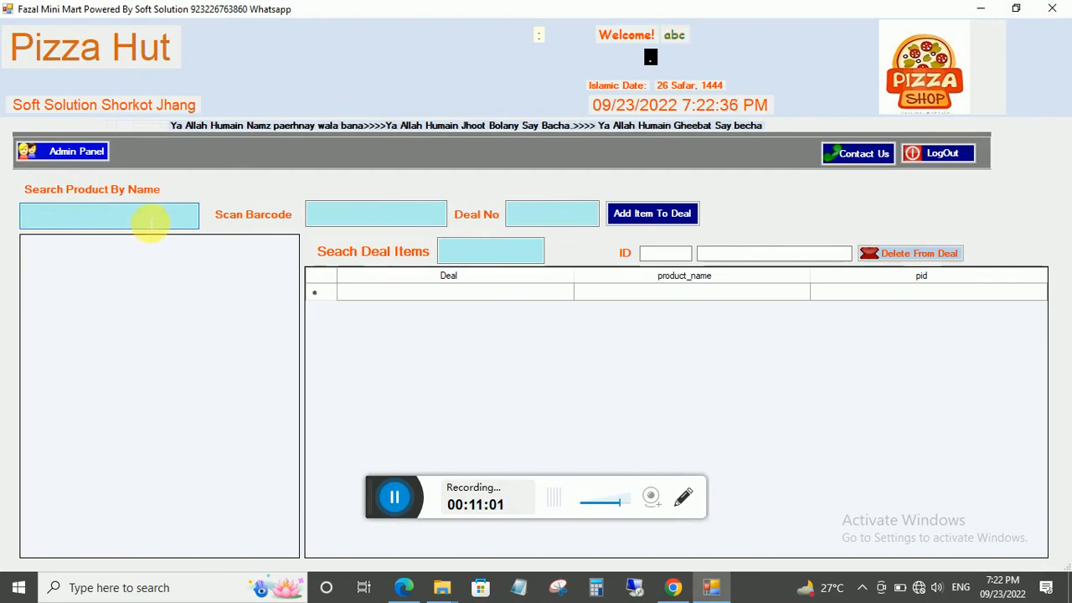
text(l)
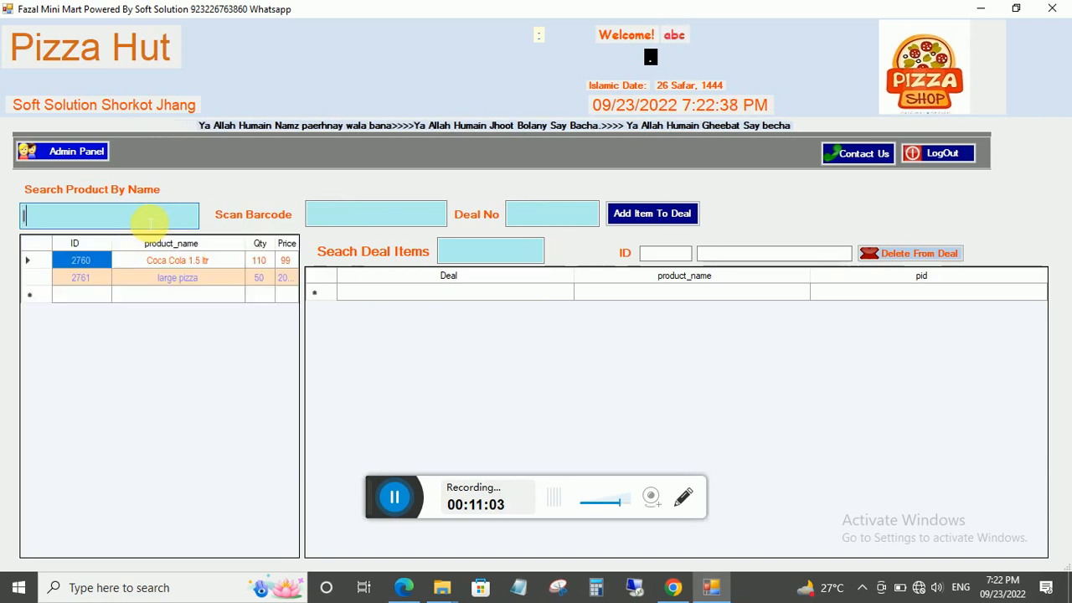
click(184, 279)
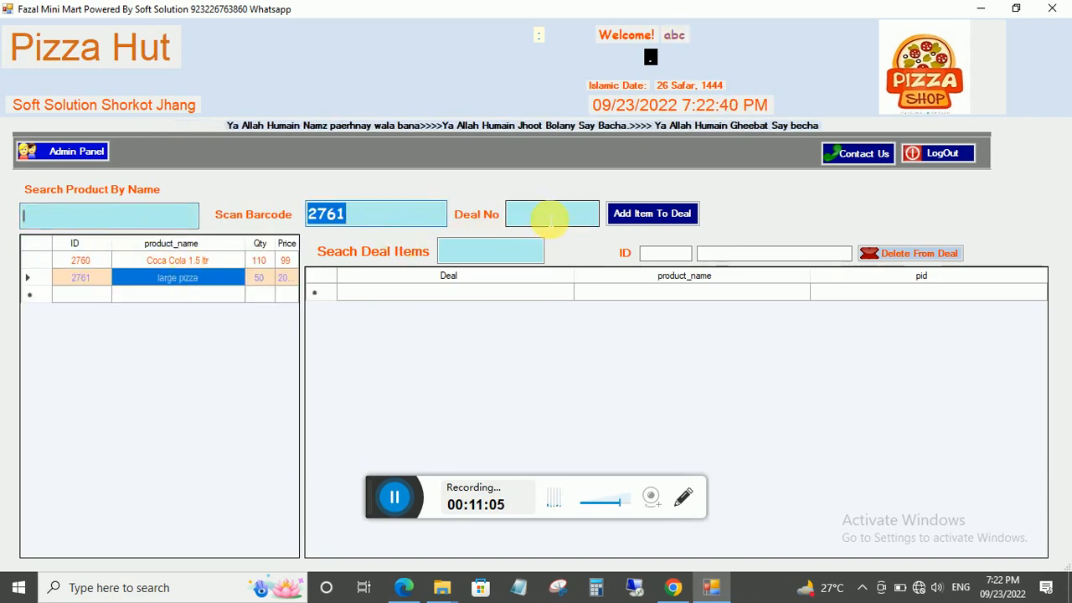
click(550, 218)
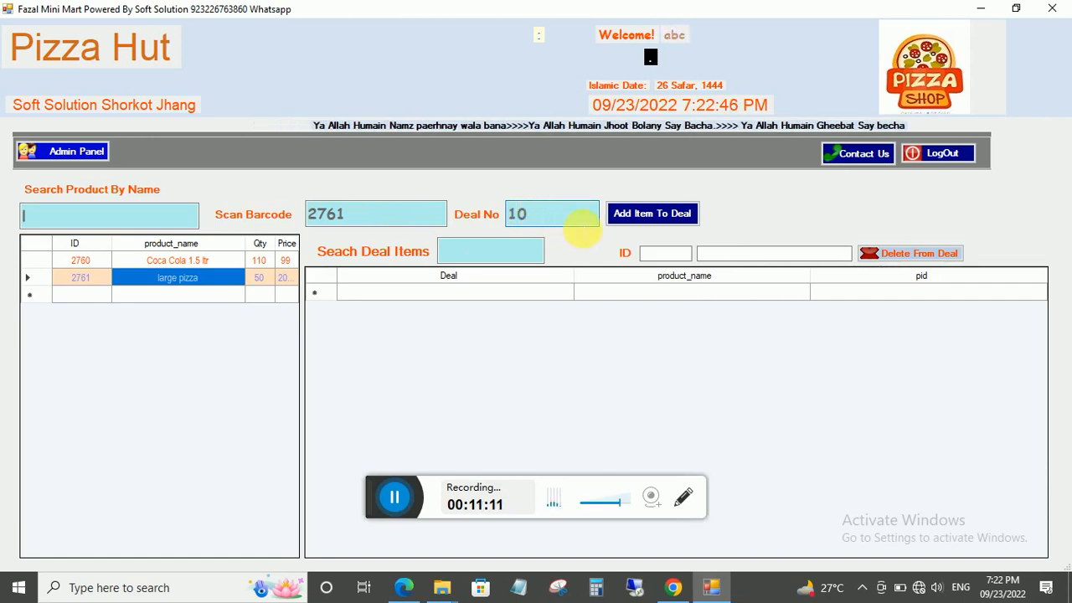
click(637, 213)
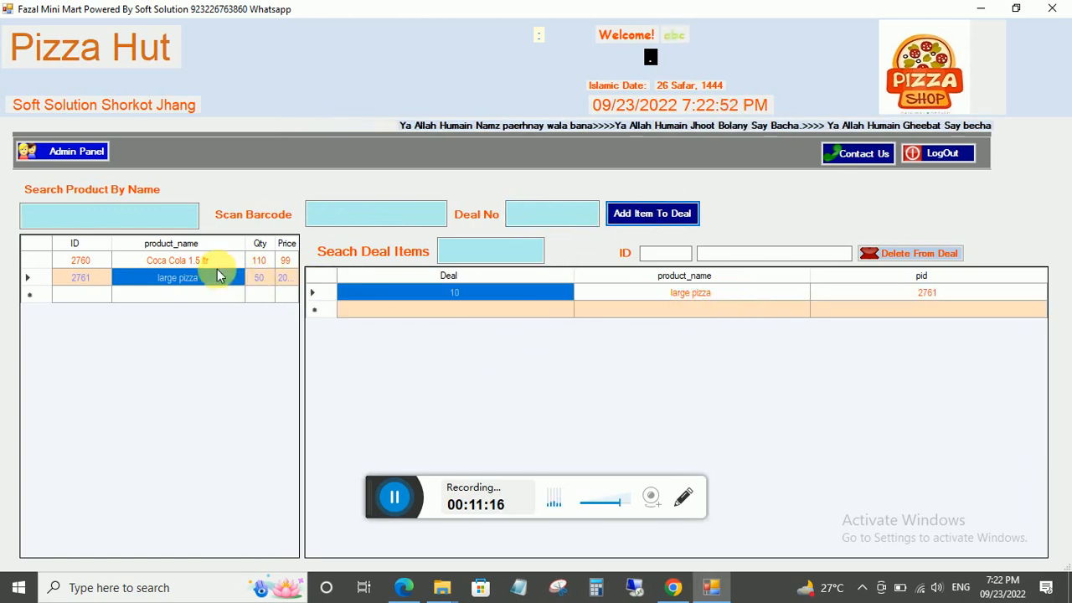
Find zinger burger by searching 'zi' and add it to deal 10.
click(132, 219)
text(z)
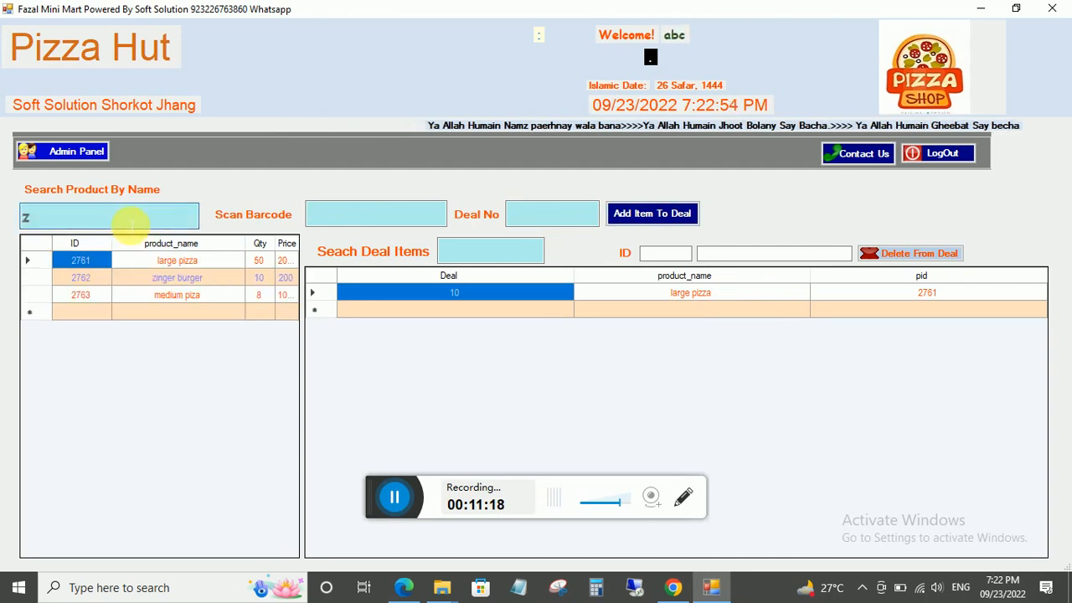
text(i)
click(163, 261)
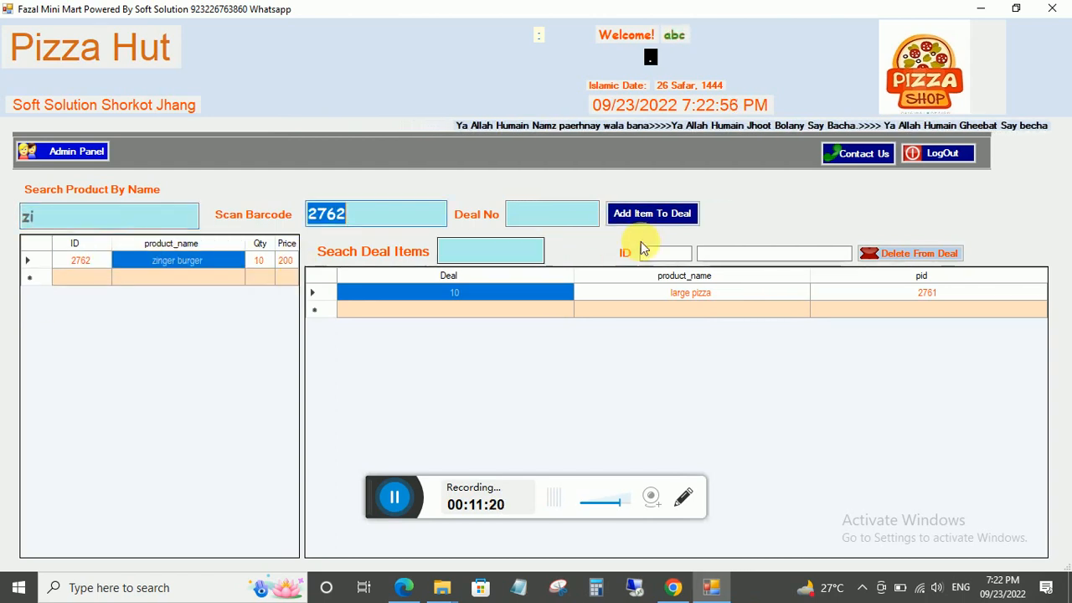
click(590, 219)
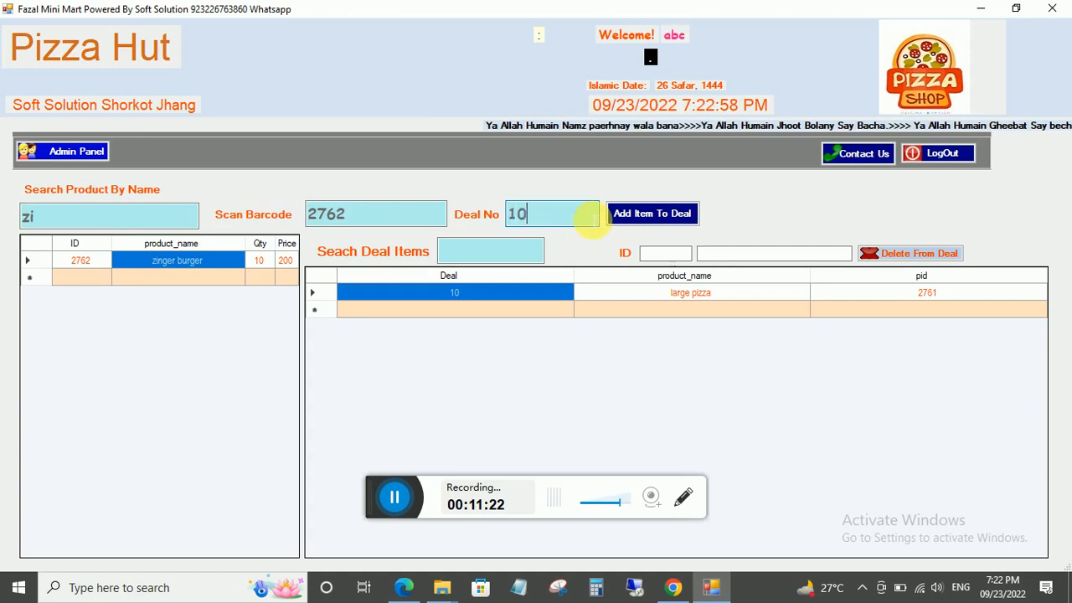
click(629, 212)
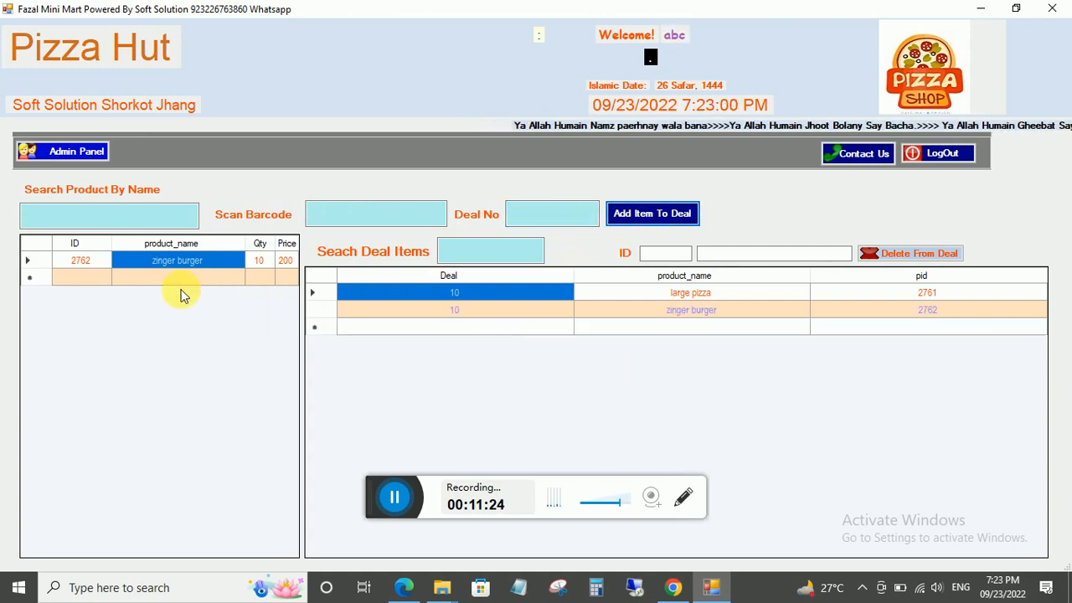
Find Coca Cola 1.5 ltr by searching 'c' and add it to deal 10.
click(110, 213)
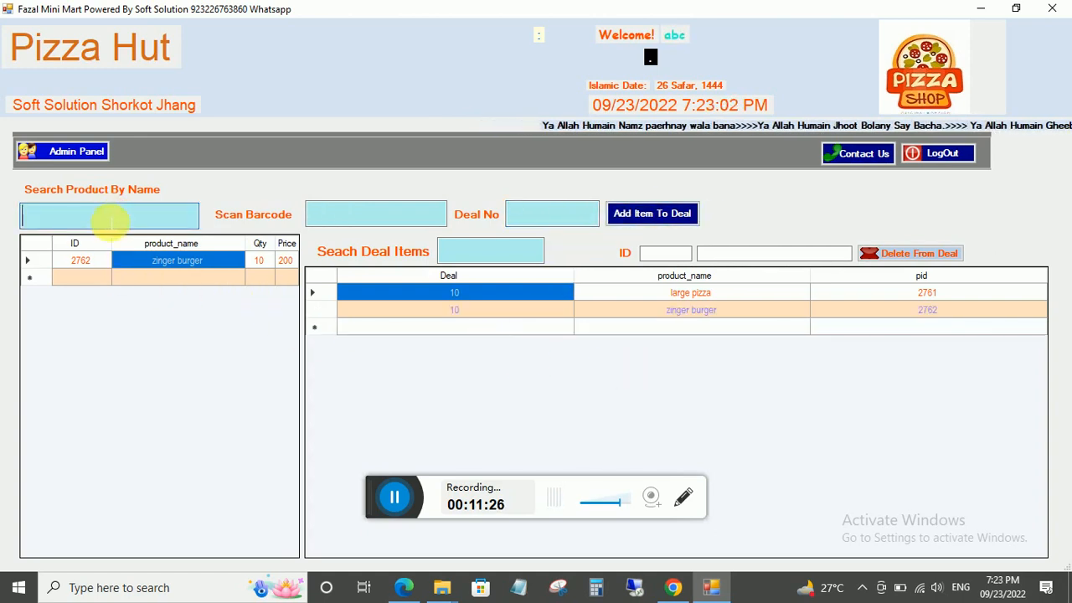
text(co)
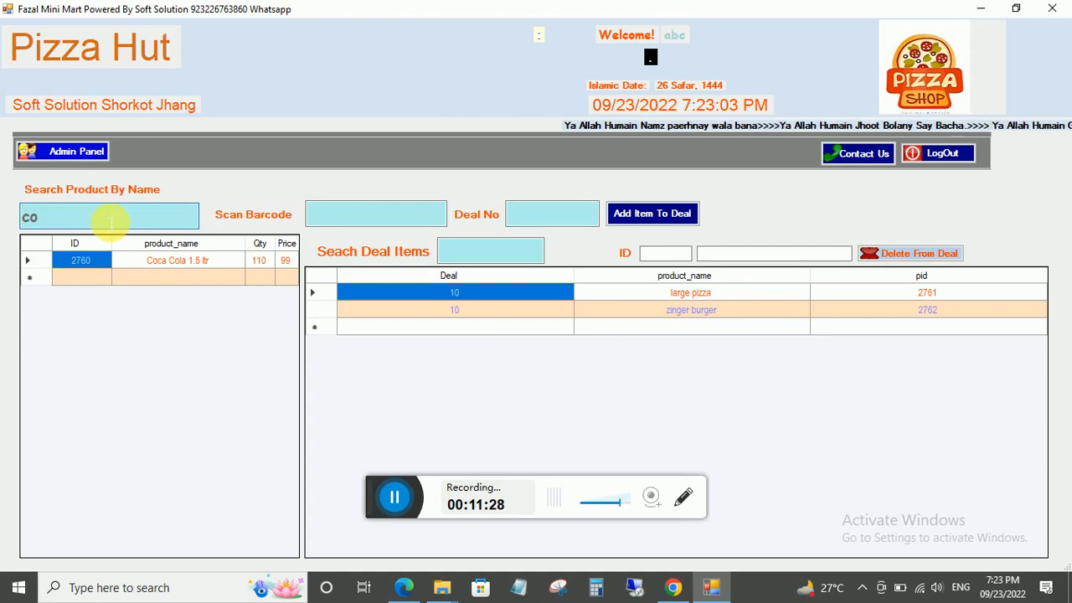
click(159, 261)
click(573, 217)
text(10)
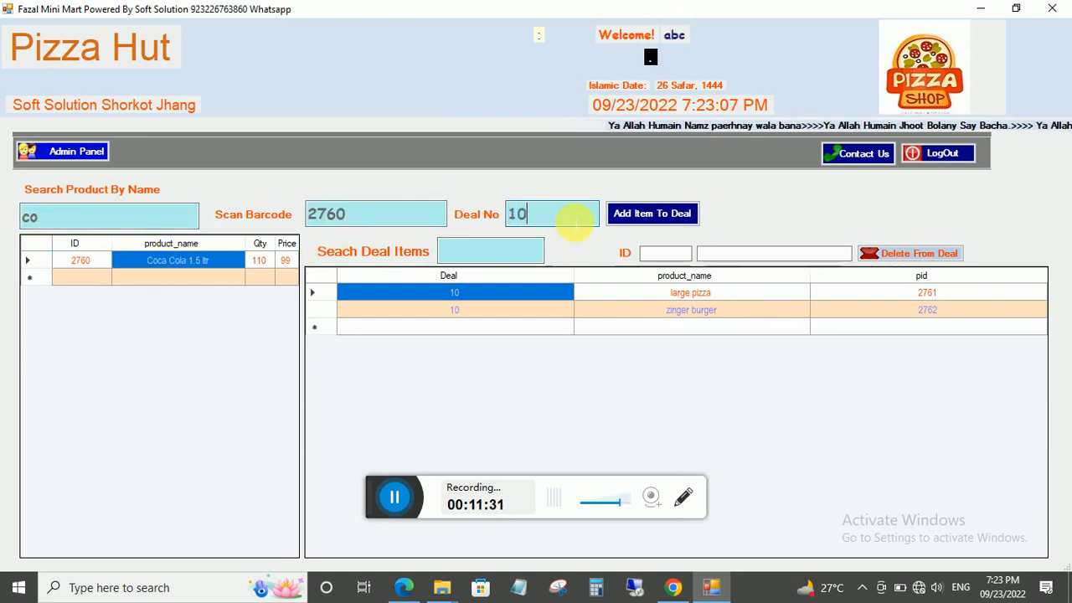
click(650, 214)
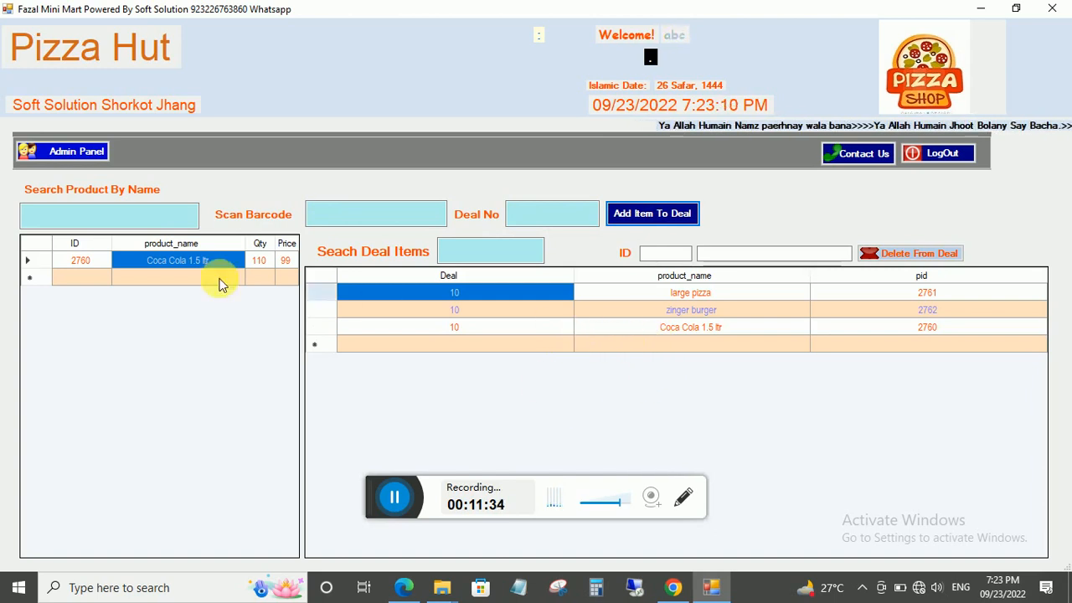
click(108, 222)
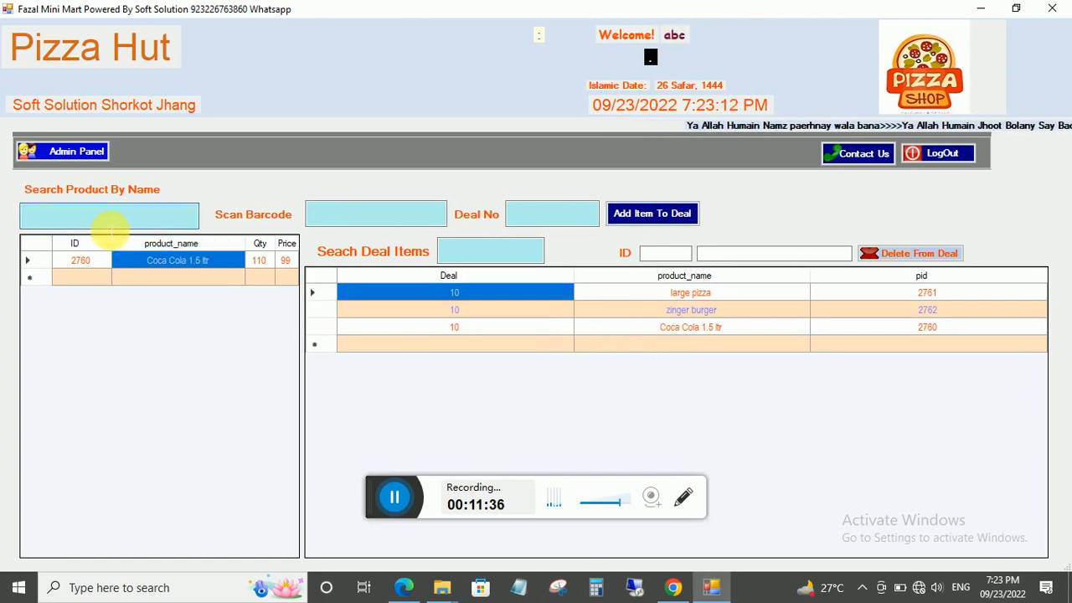
Search 'm' and add medium piza to deal 11.
text(miu)
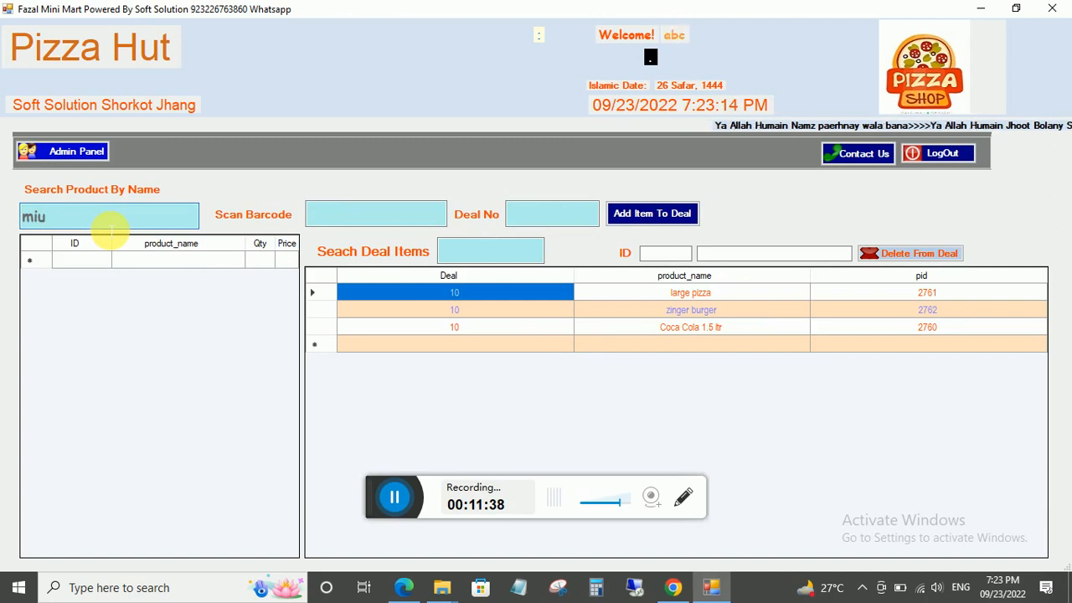
key(BackSpace)
key(BackSpace)
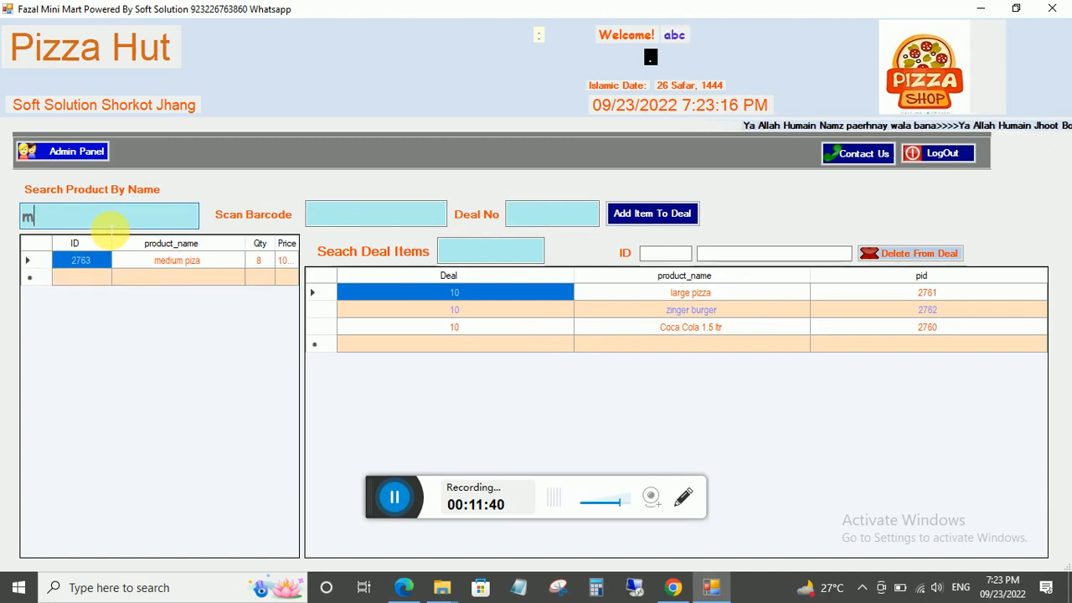
click(164, 261)
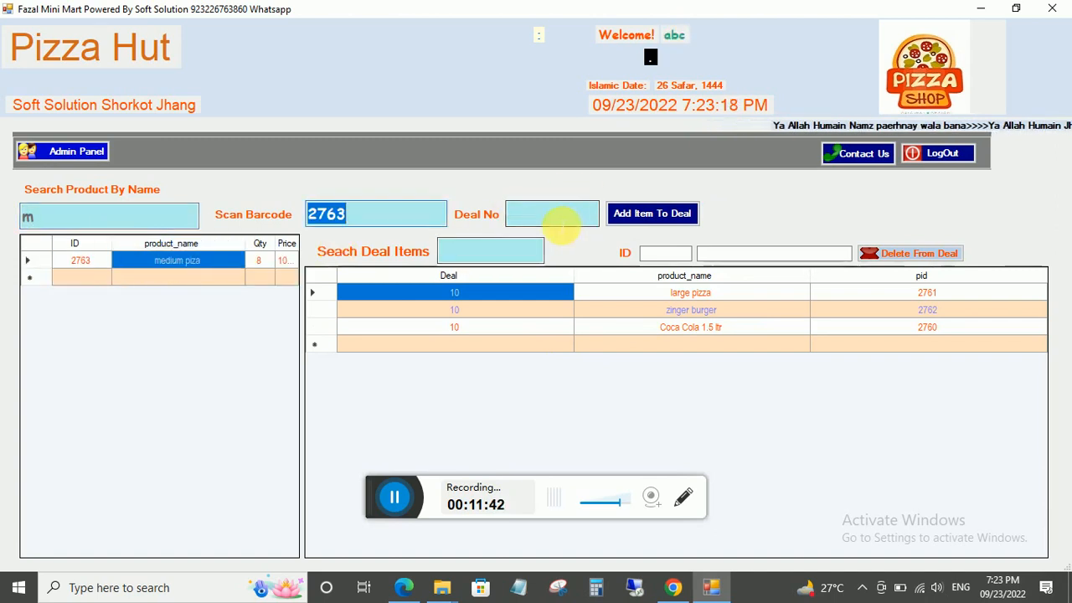
click(559, 219)
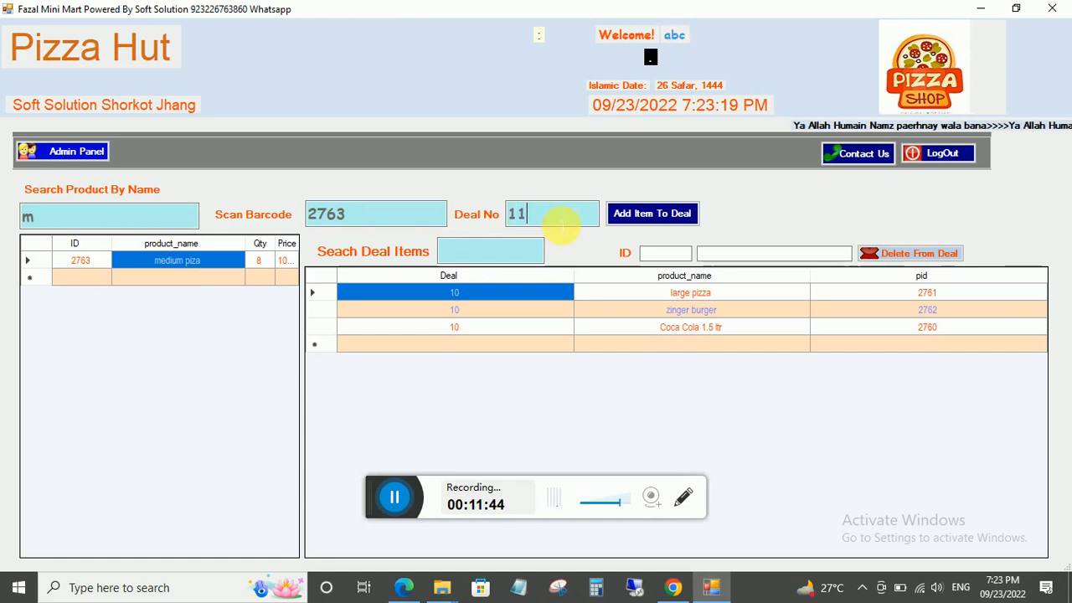
click(638, 214)
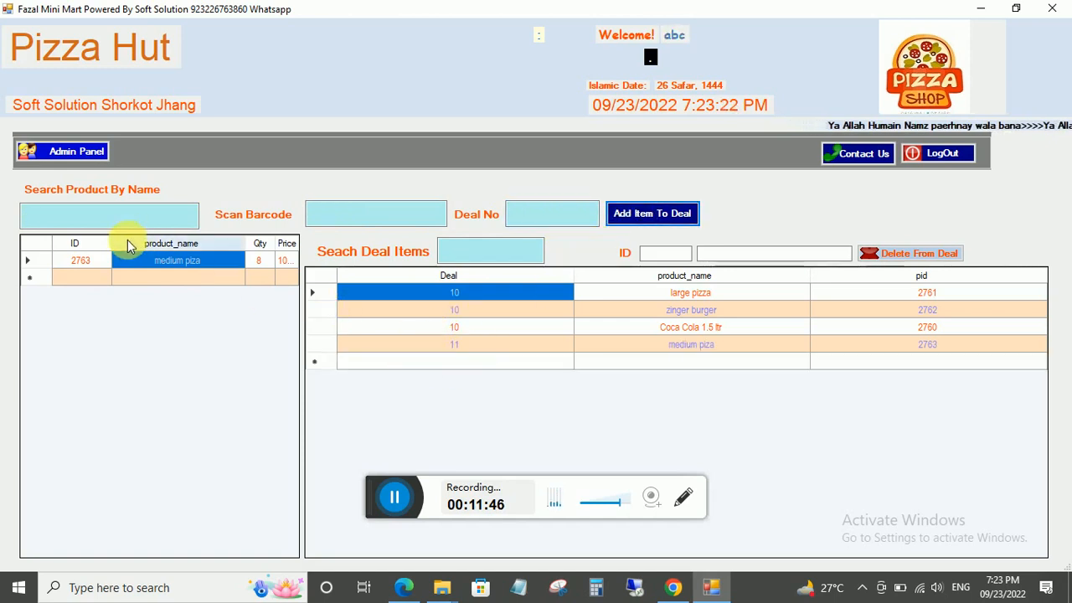
Add Coca Cola 1.5 ltr to deal 11, check deal 10's Coca Cola entry, and return to the admin panel.
click(172, 215)
text(co)
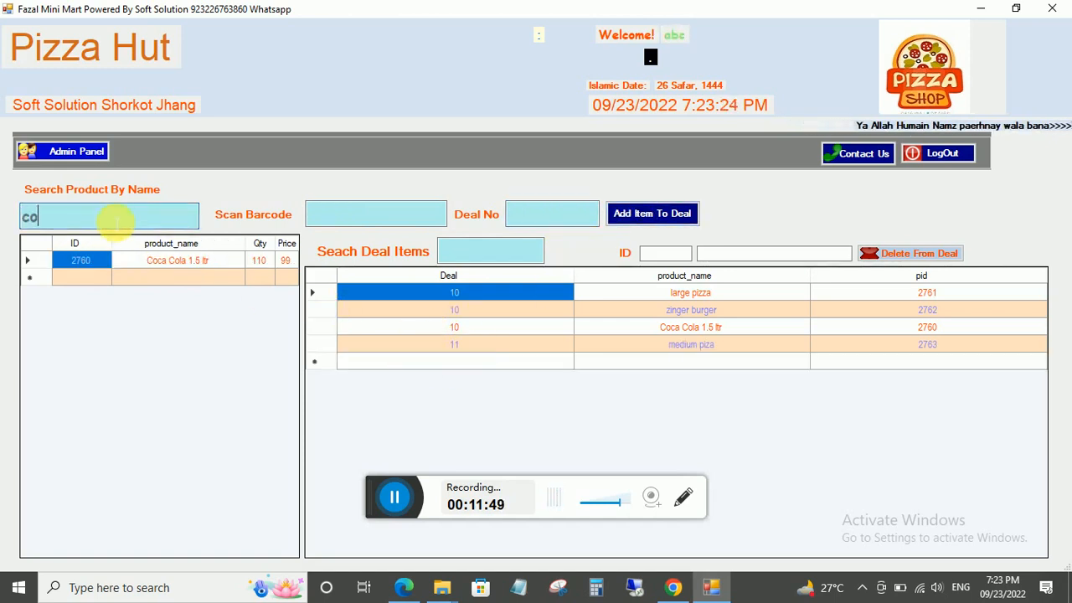
click(176, 260)
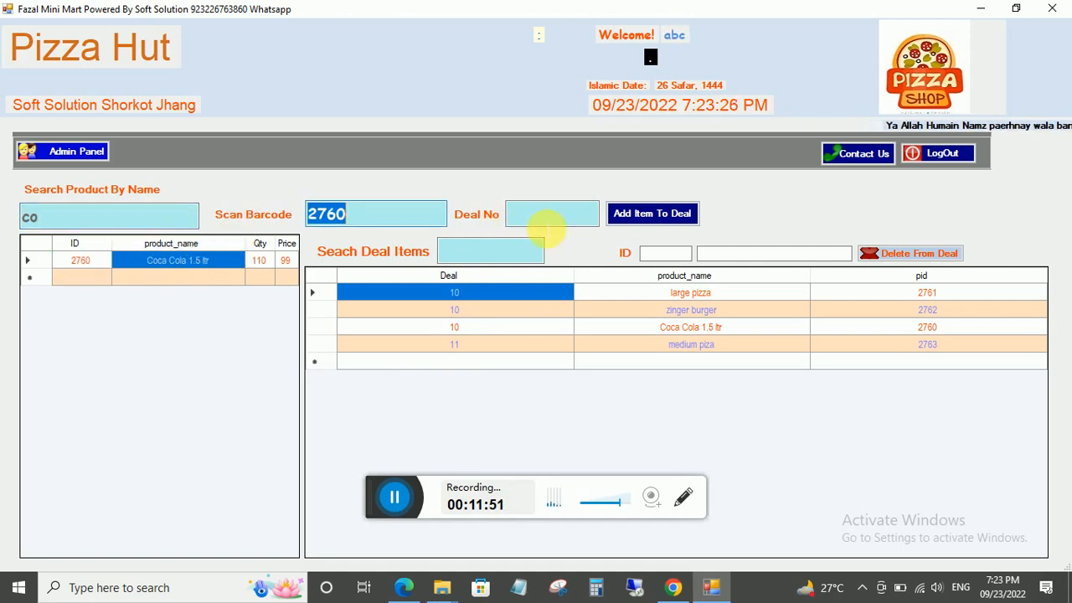
click(548, 219)
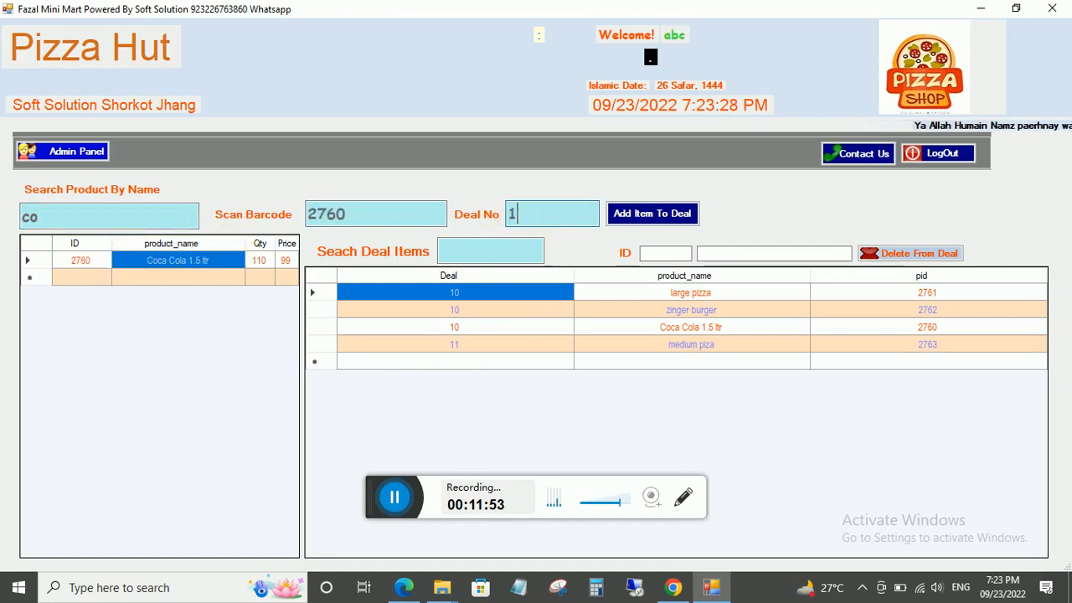
click(646, 212)
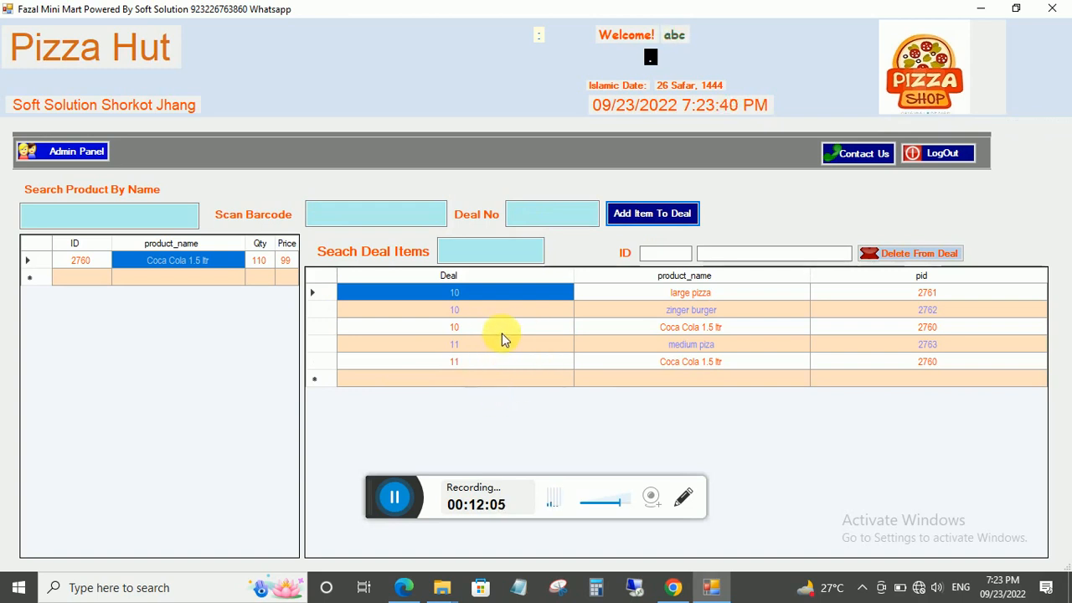
click(694, 329)
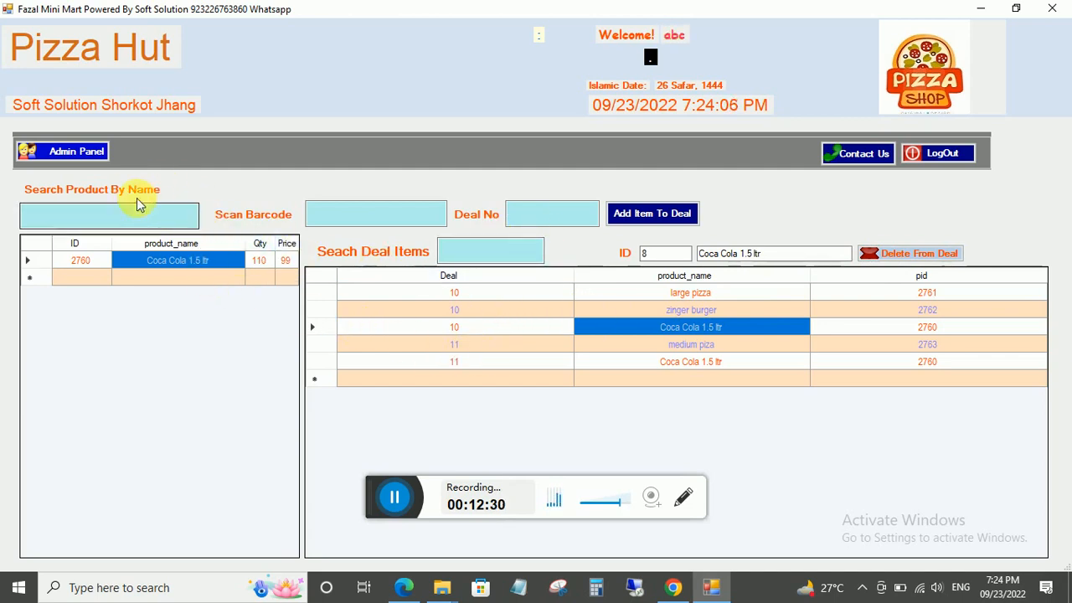
click(37, 152)
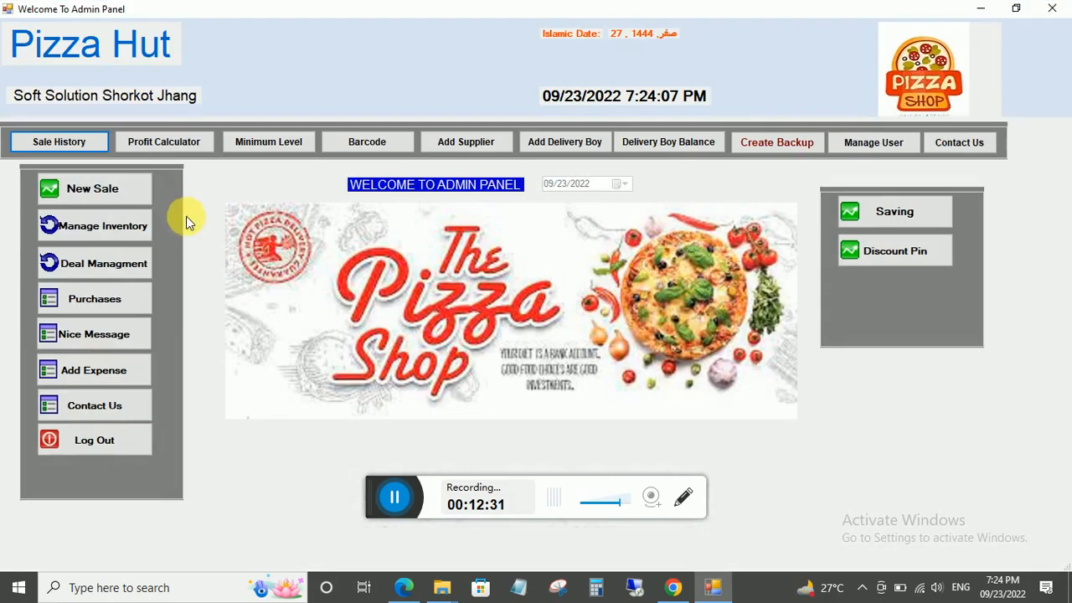
Start a new inventory product with barcode 666, name smosa chicken and type smosa.
click(87, 234)
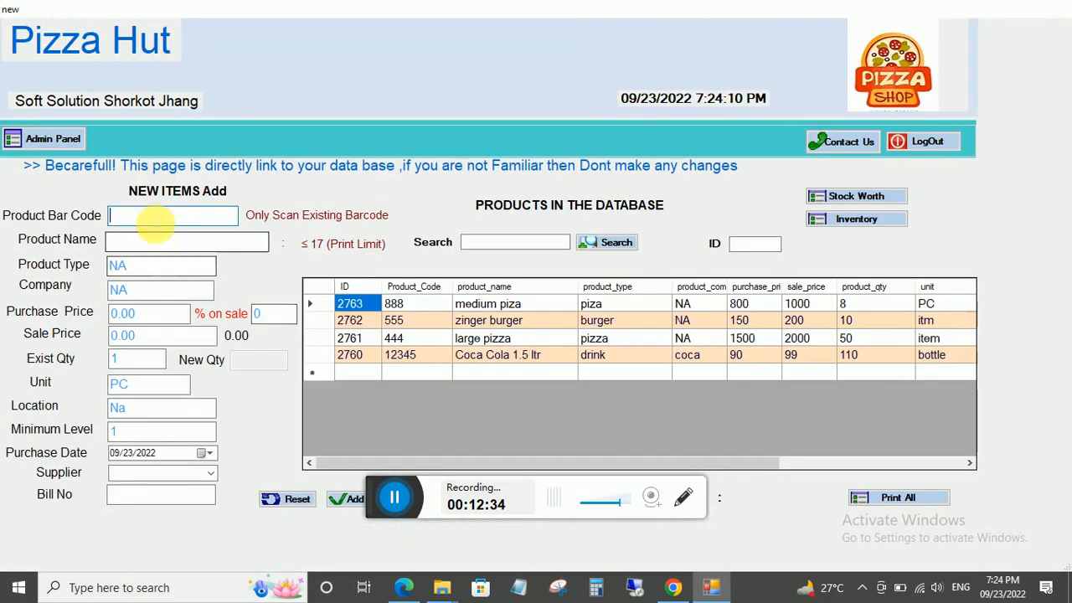
text(666)
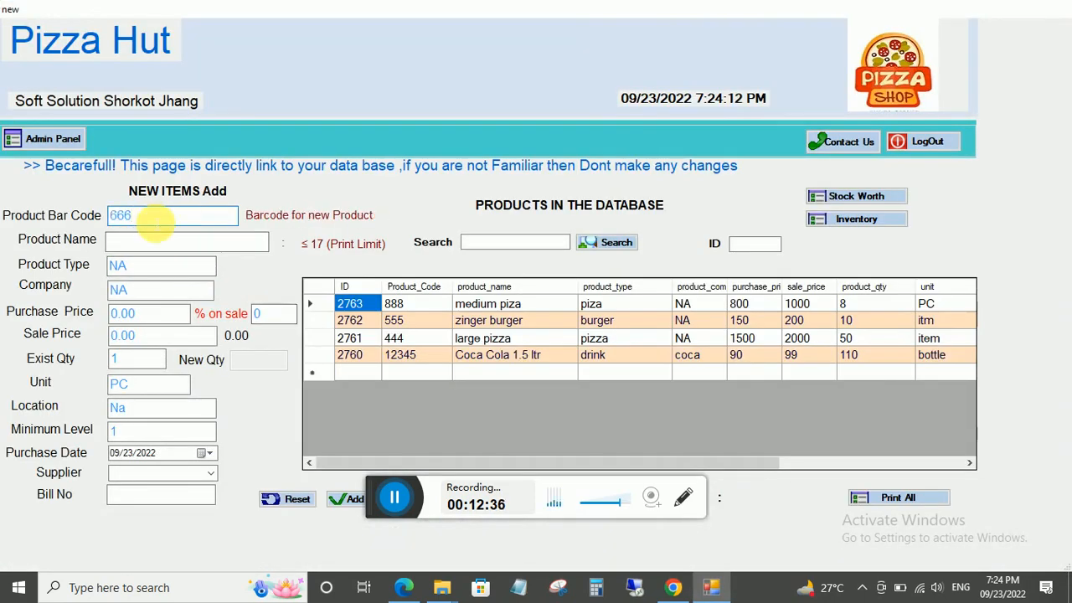
click(156, 241)
text(sm)
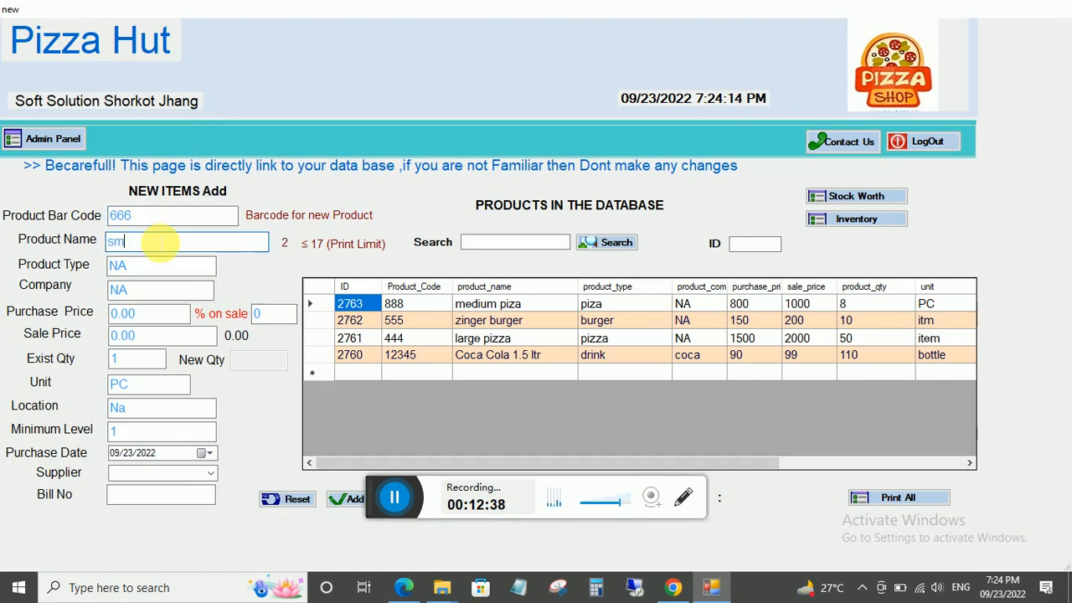
text(osa chicken)
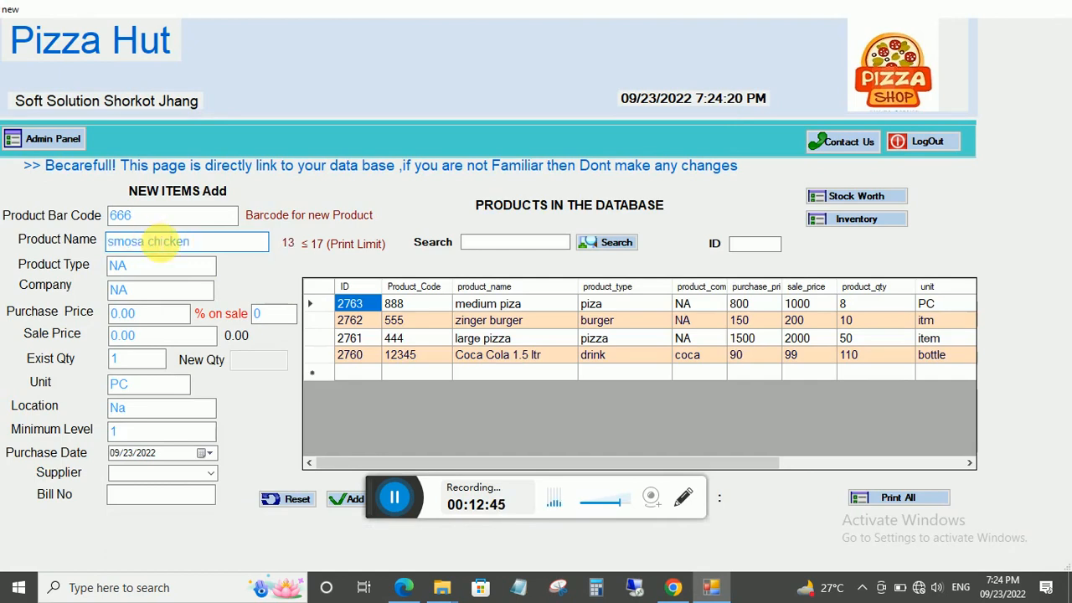
key(Tab)
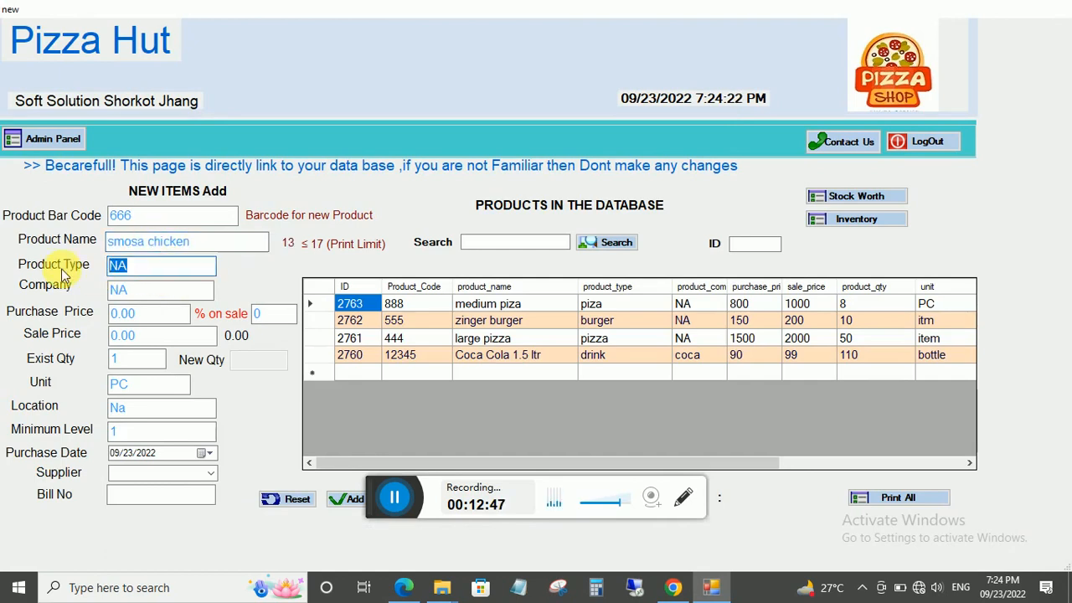
text(smosa)
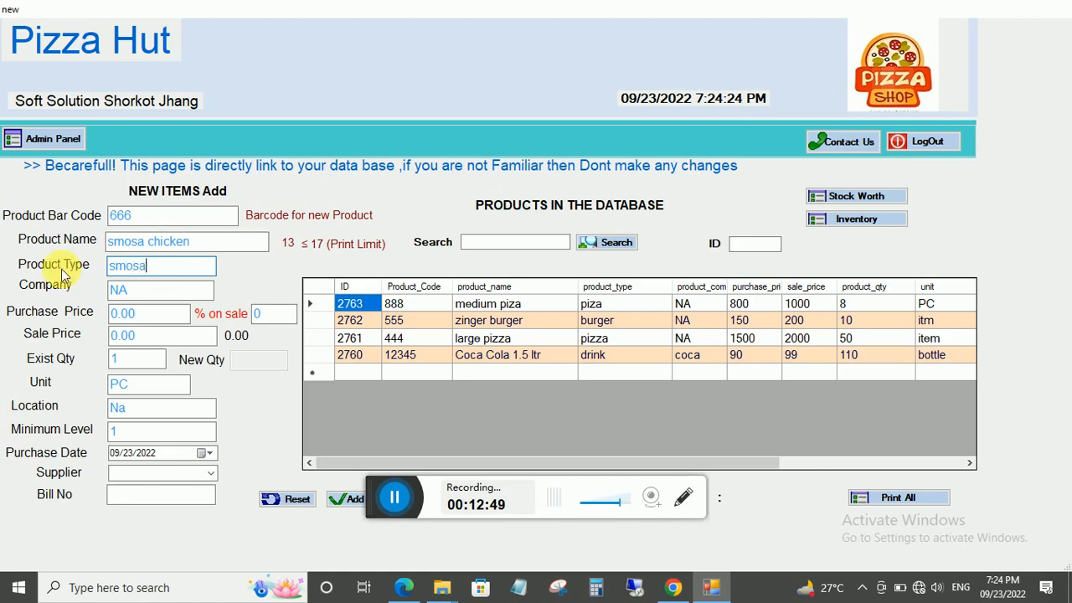
key(Tab)
key(Tab)
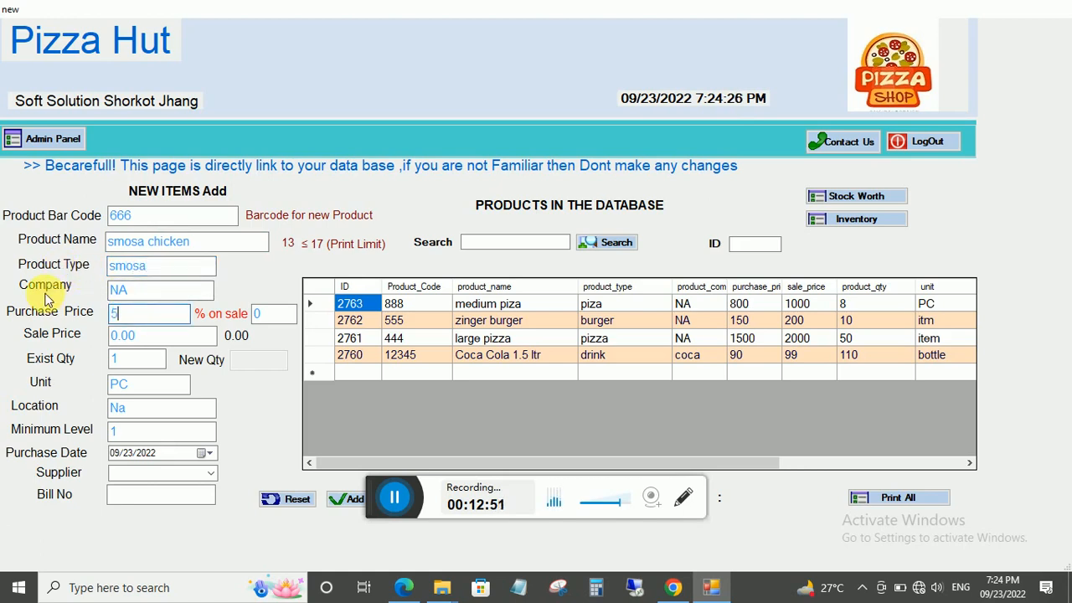
Set sale price 60 and quantity 100, save smosa chicken as product 2764, and reopen Deal Managment.
key(Tab)
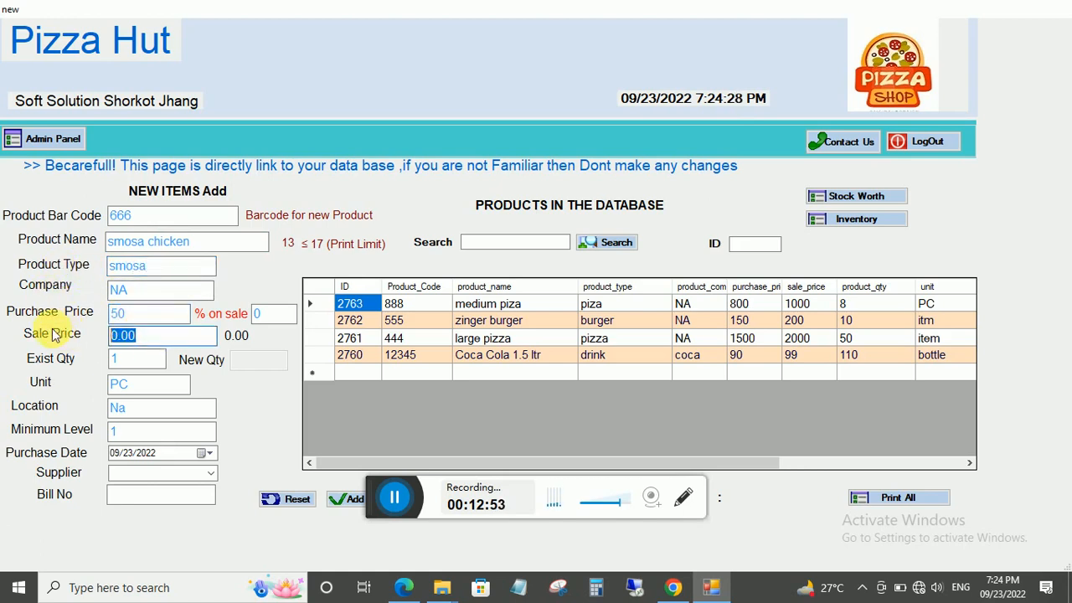
text(60)
click(138, 362)
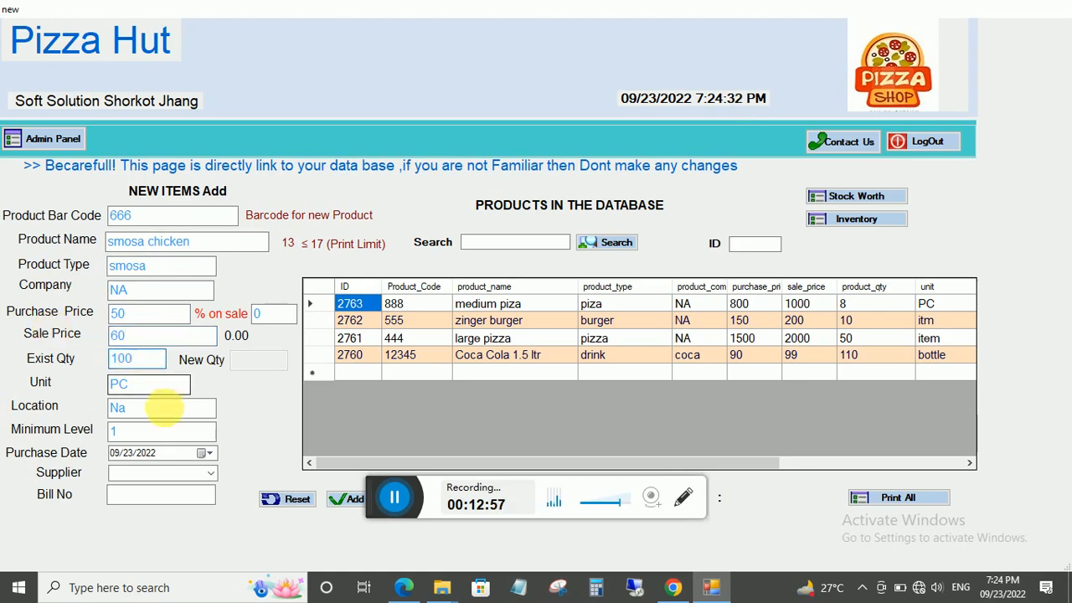
click(347, 502)
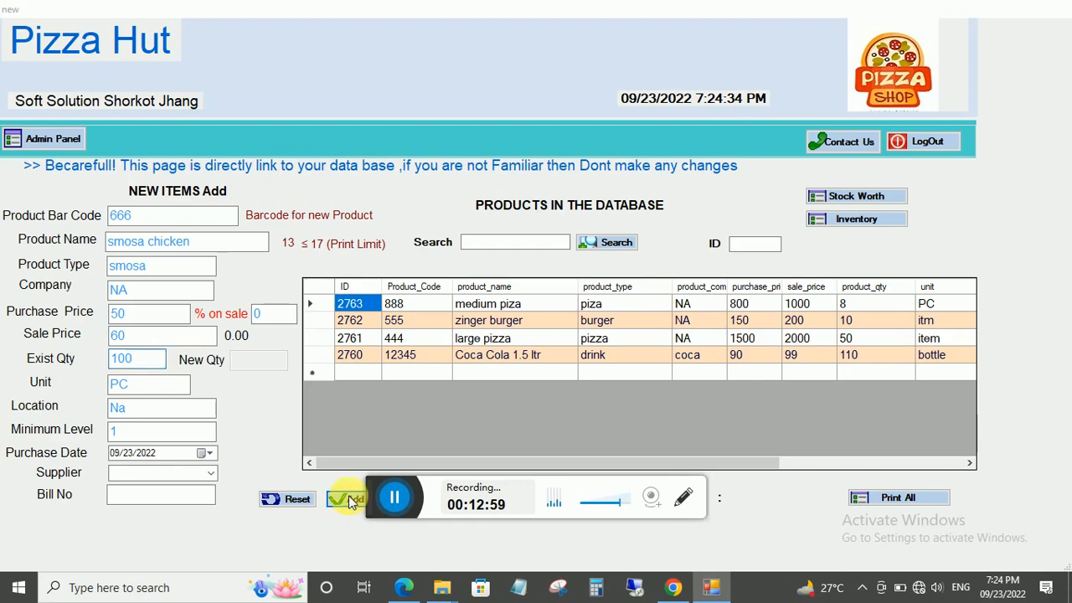
click(536, 343)
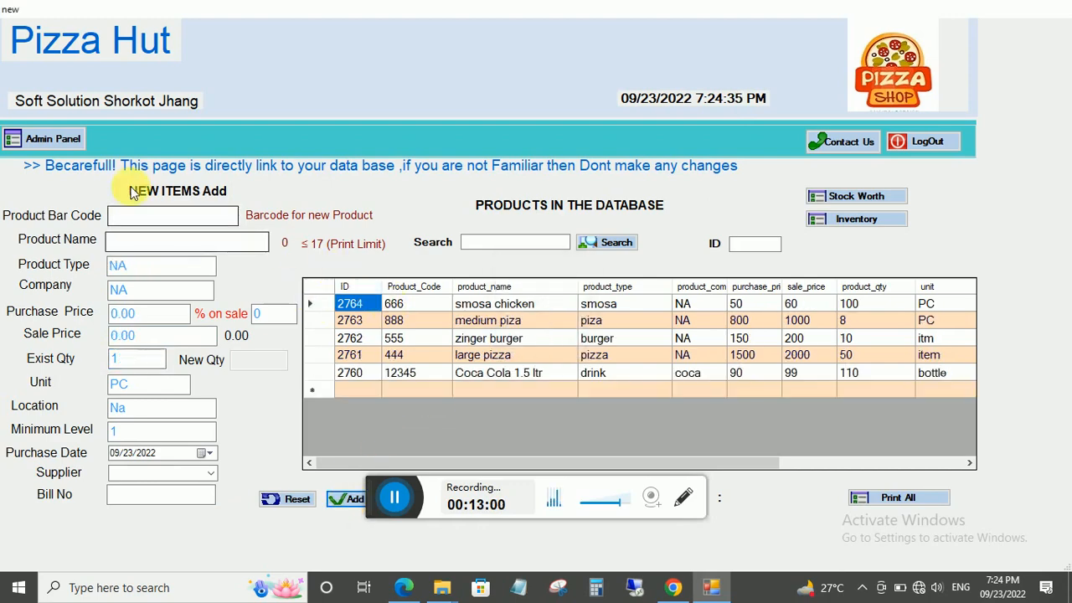
click(38, 138)
click(90, 264)
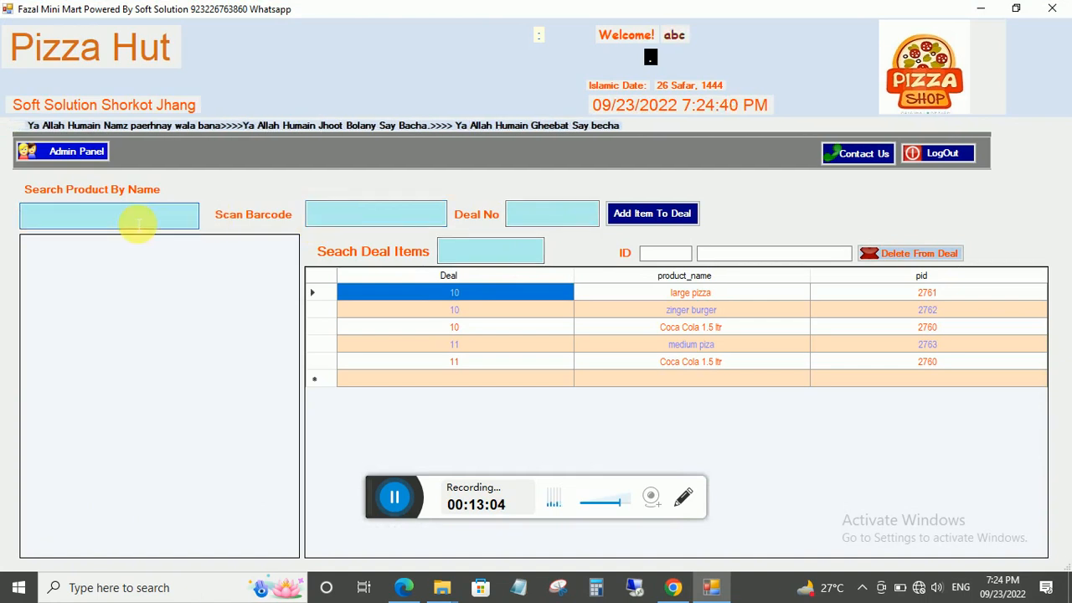
Search 'sa', add smosa chicken (2764) to deal 11, and return to the admin panel.
text(sa)
double_click(167, 260)
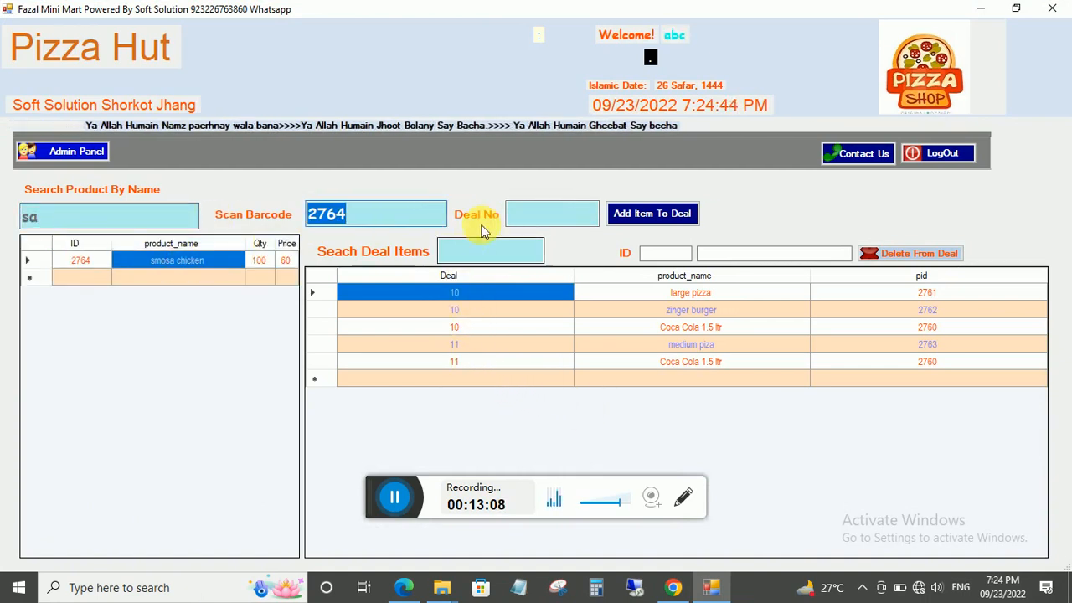
click(528, 214)
text(11)
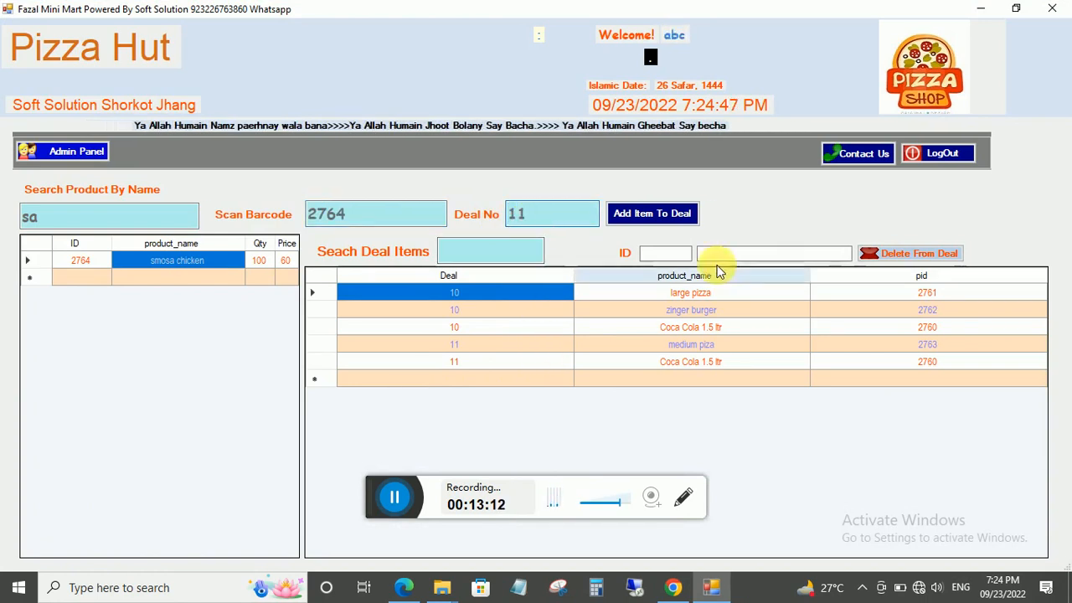
click(649, 214)
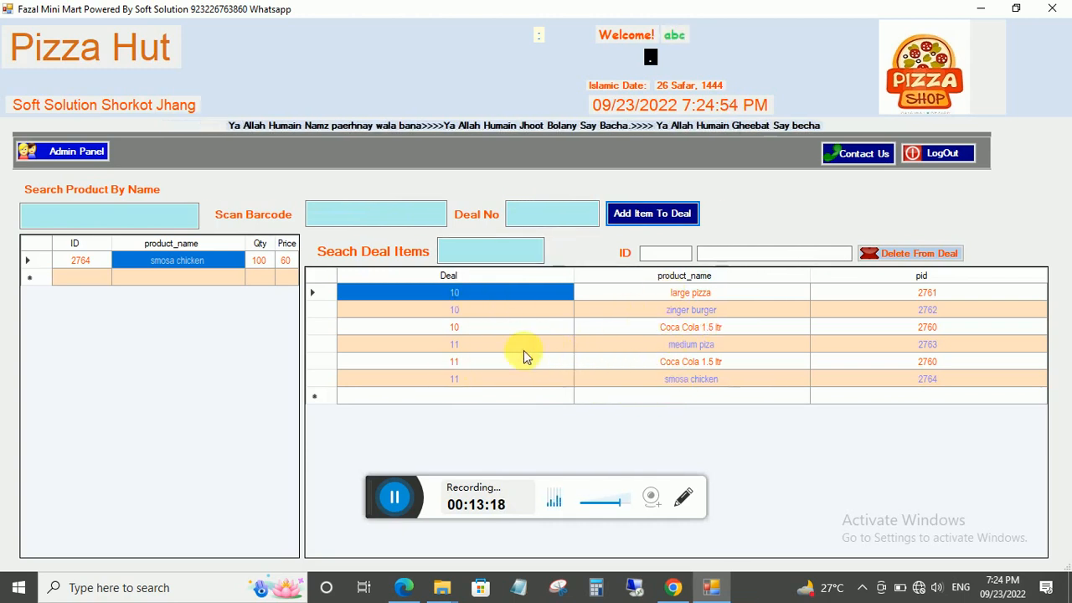
click(53, 151)
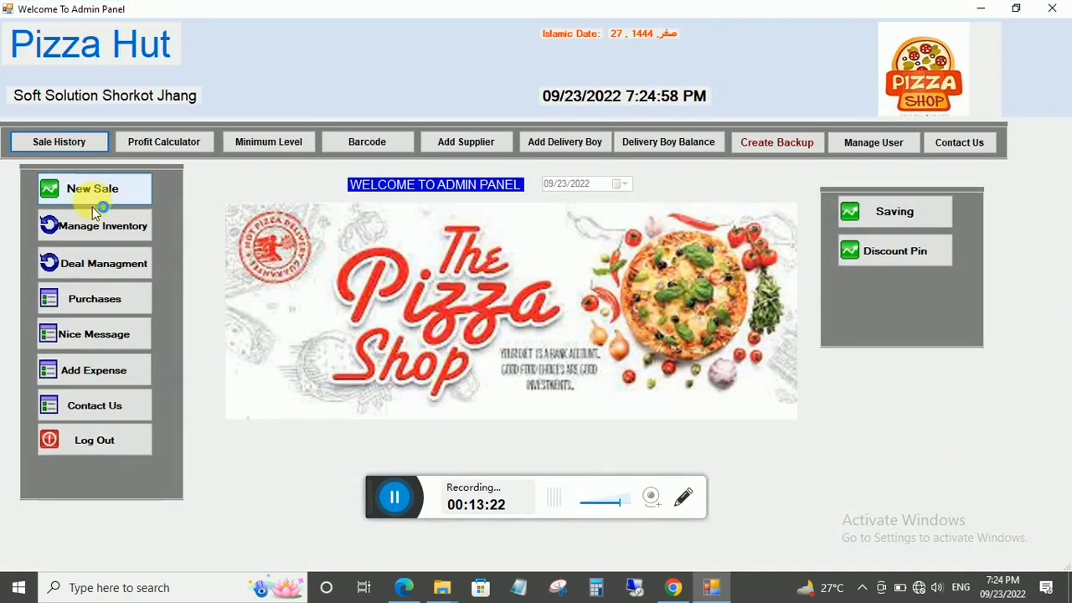
Start a new sale with deal 11 and set medium piza quantity to 2.
click(90, 191)
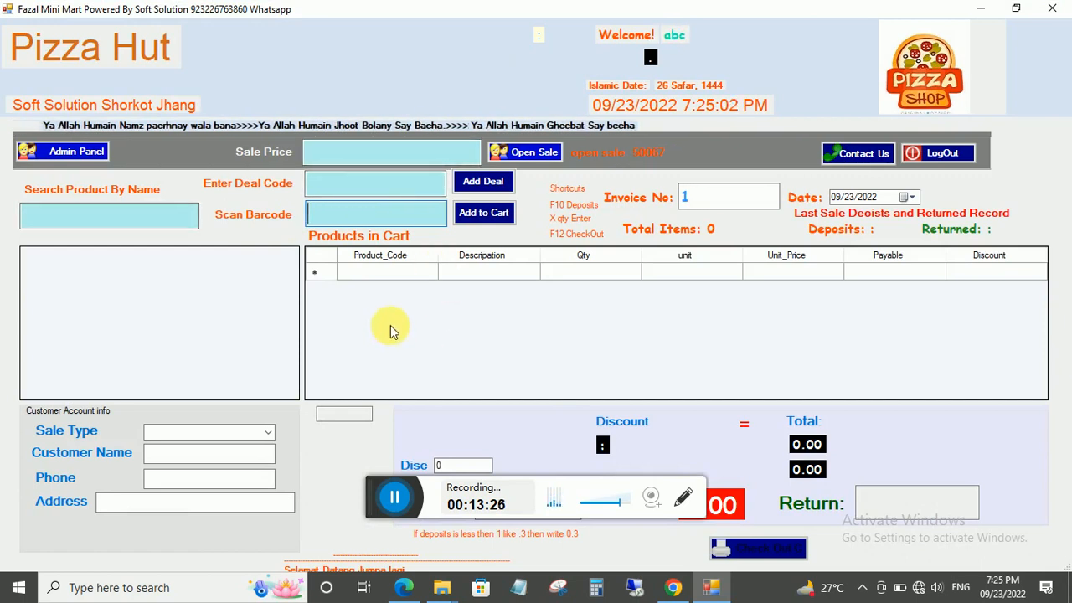
click(375, 195)
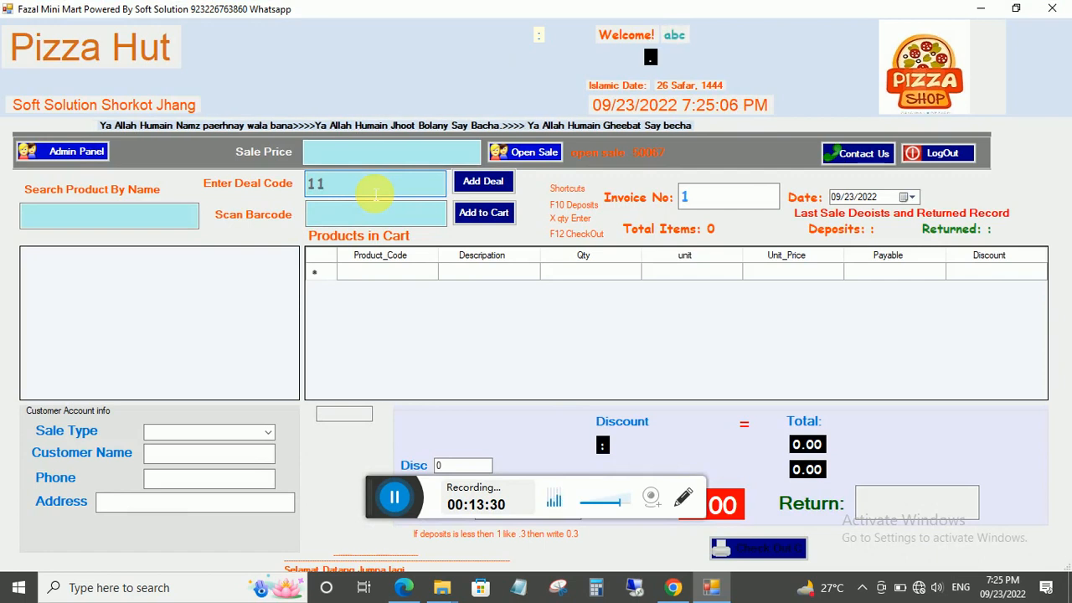
click(483, 181)
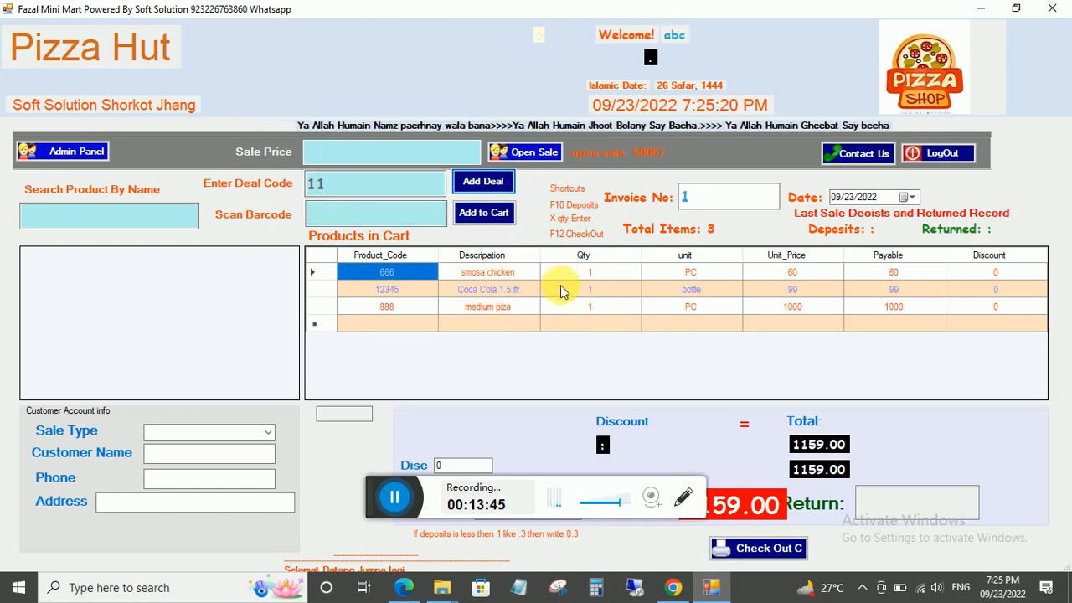
click(589, 306)
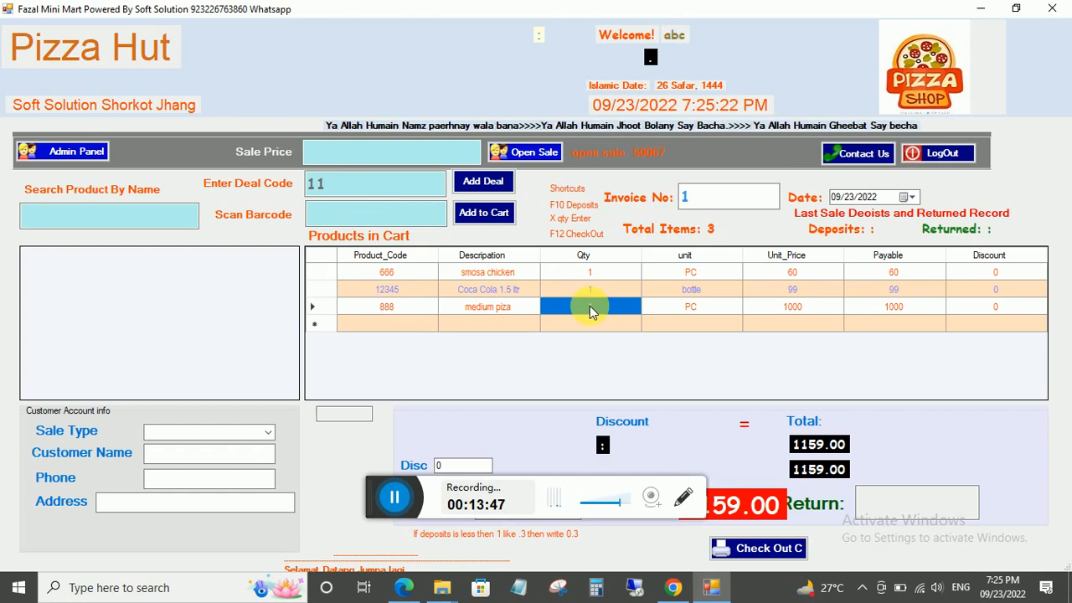
text(2)
key(Return)
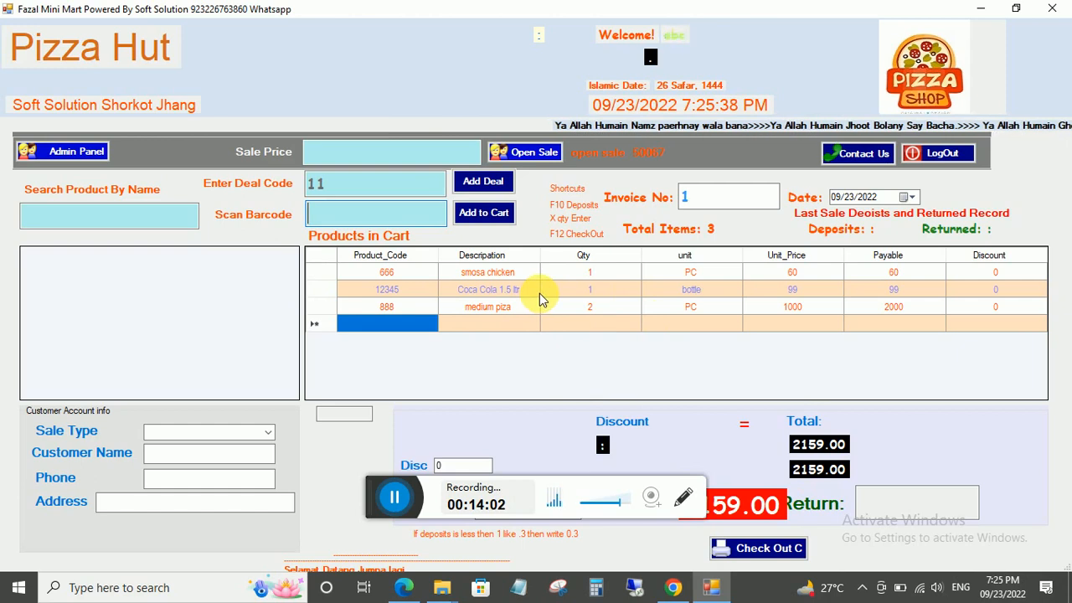
Give Coca Cola 1.5 ltr a 59 discount after resetting a mistaken medium piza discount to 0.
click(995, 308)
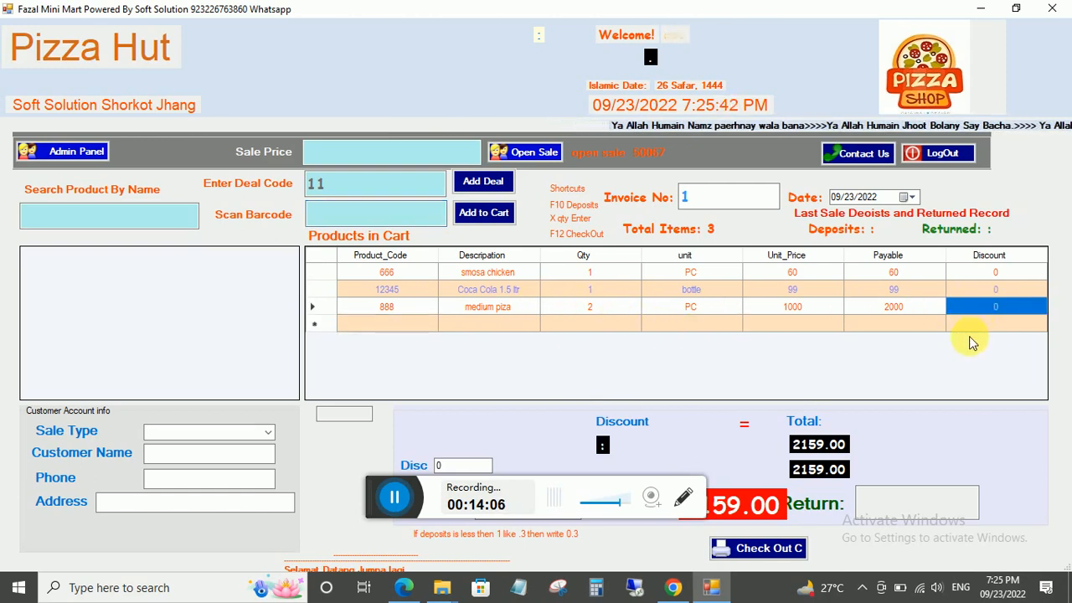
text(59)
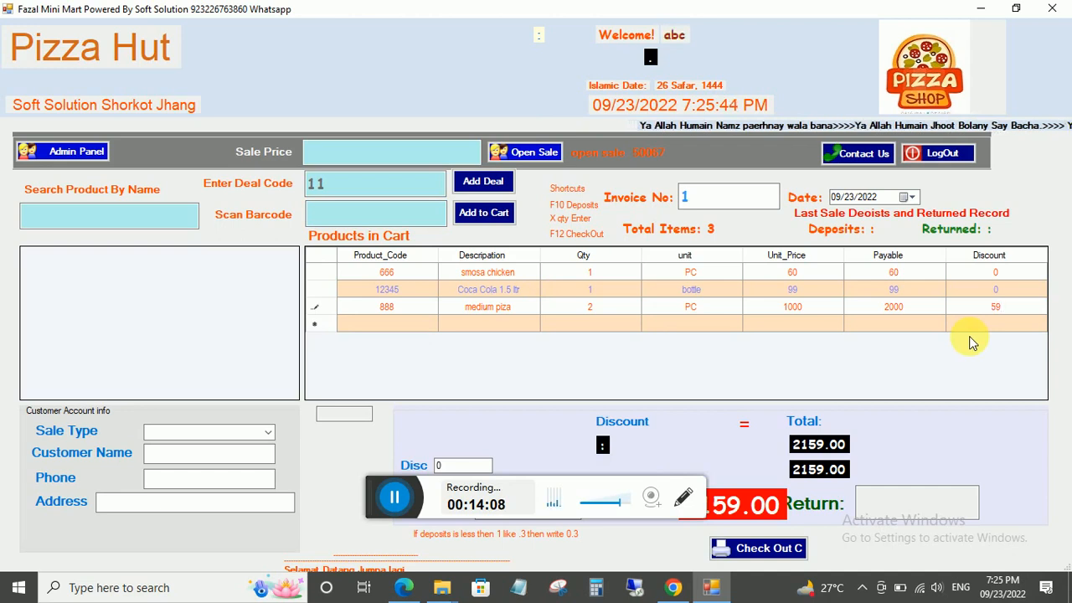
key(Return)
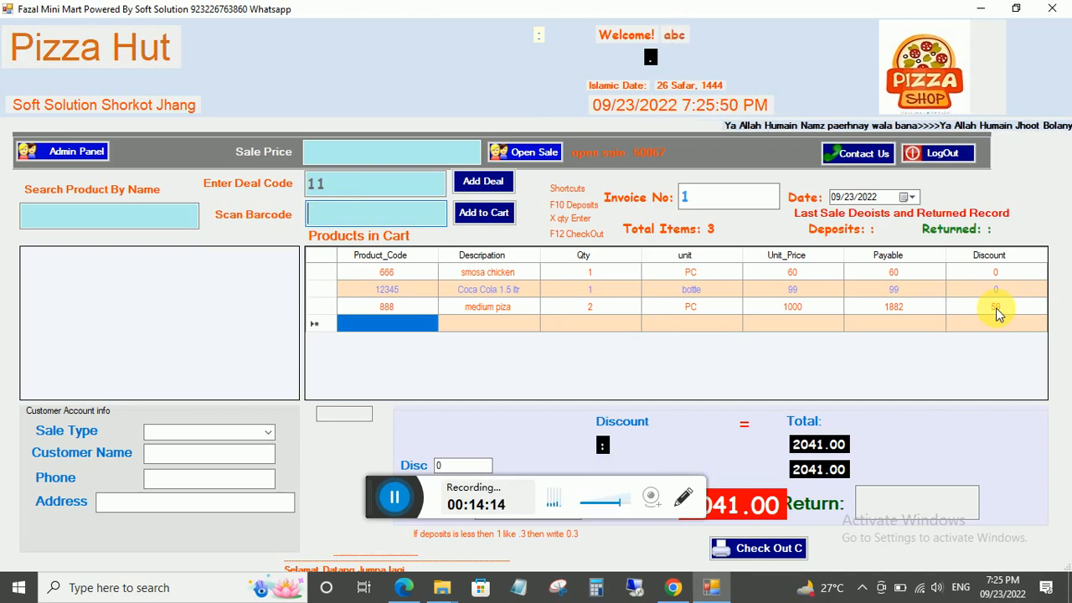
click(997, 311)
text(0)
key(Return)
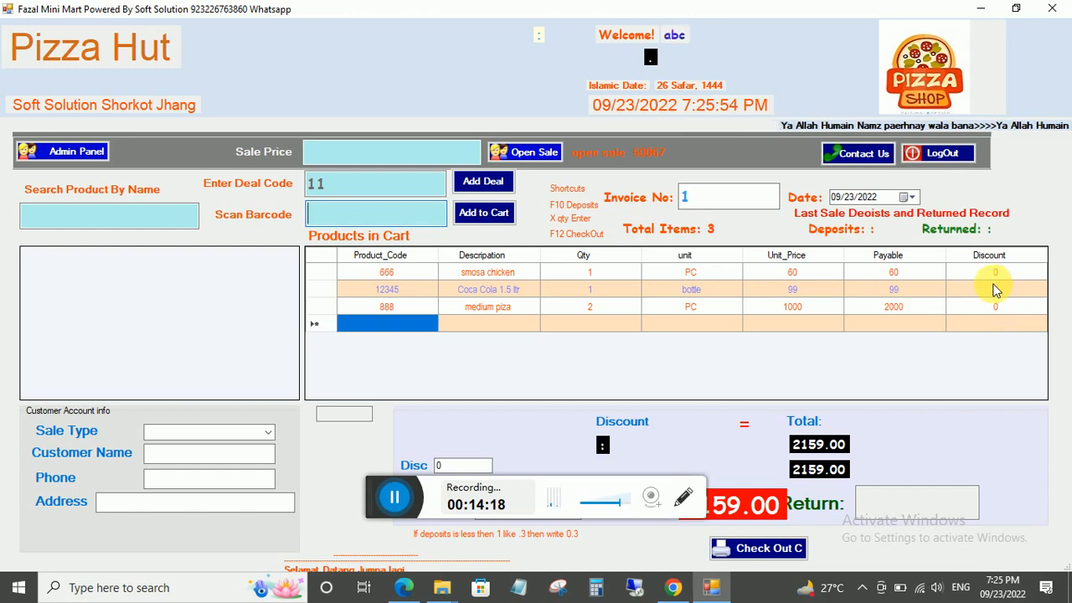
click(993, 285)
text(55)
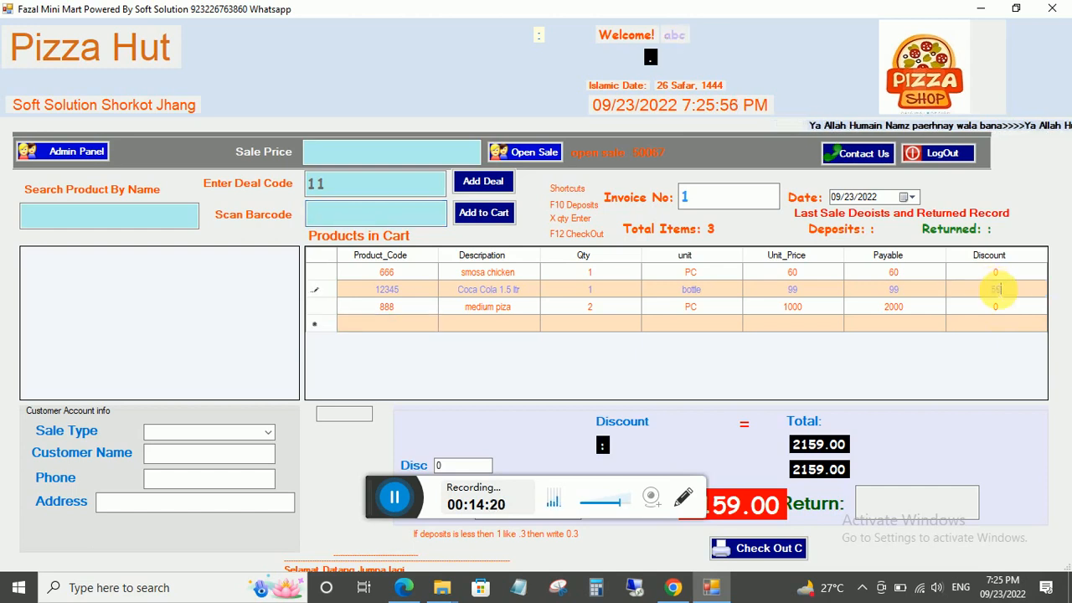
key(Return)
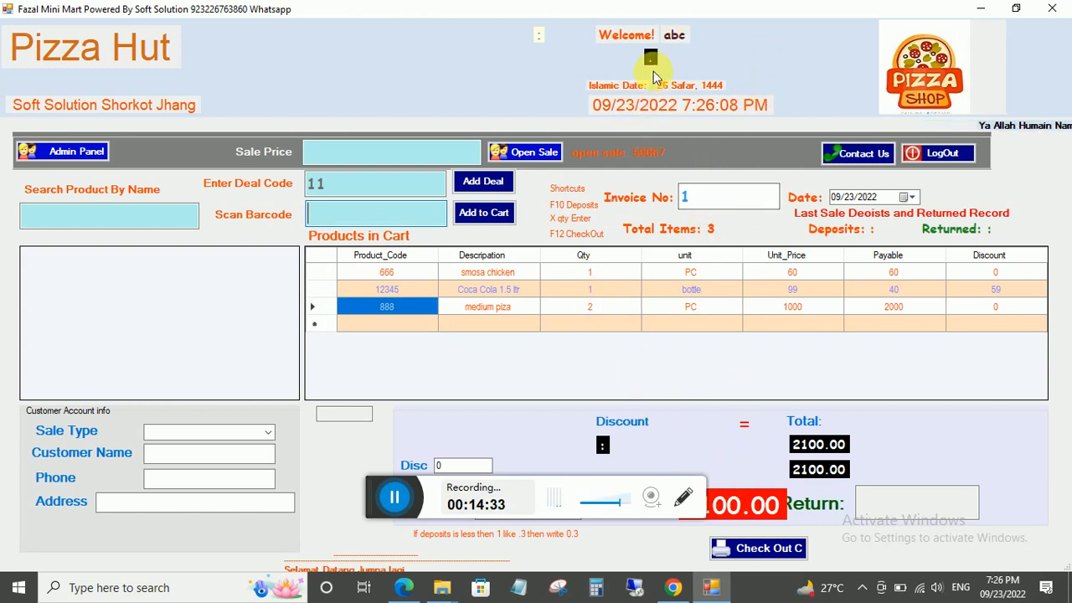
Enter a 2500 deposit, set sale type to At_Shop, and fill in the customer's name.
drag(608, 12, 609, 48)
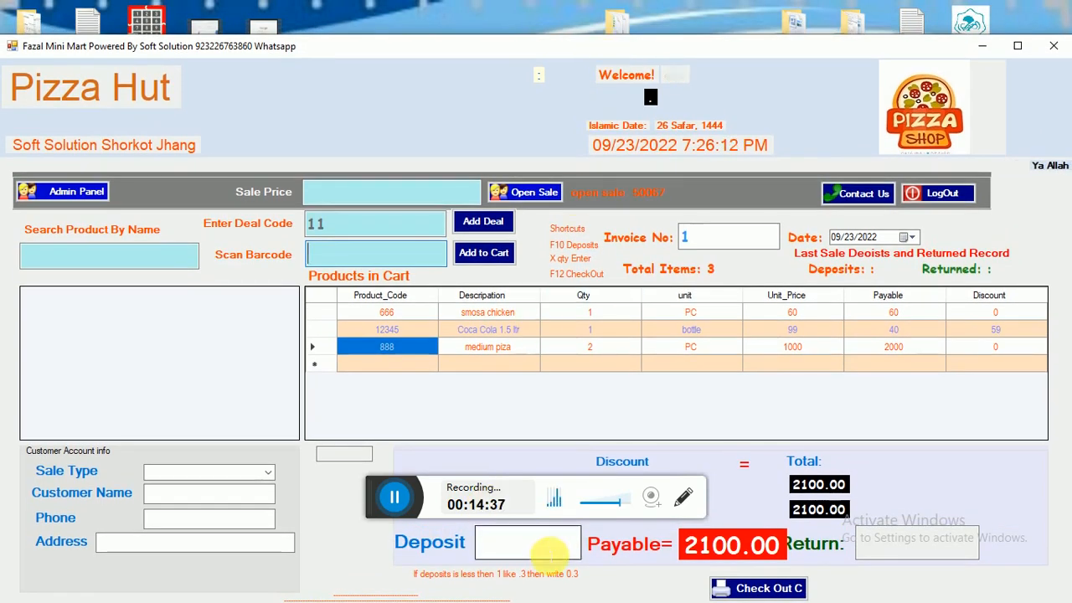
text(2500)
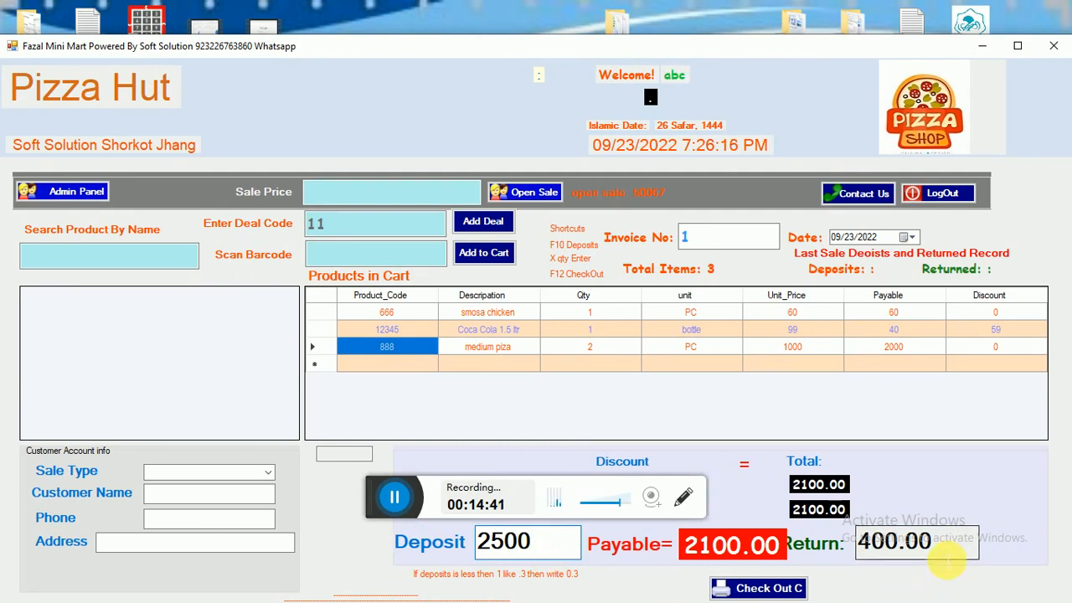
click(269, 471)
click(179, 484)
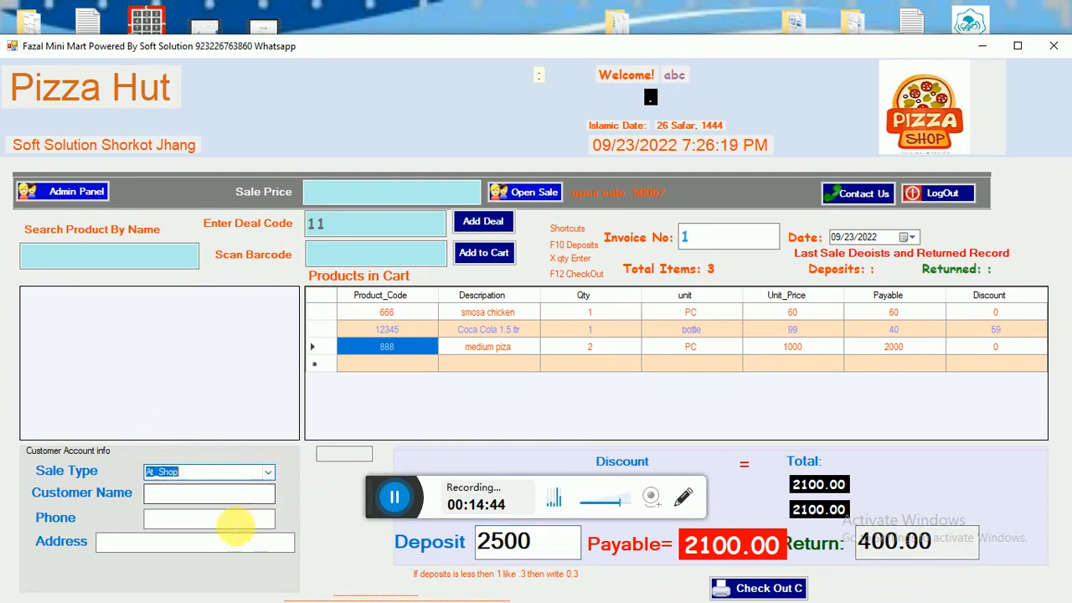
click(164, 494)
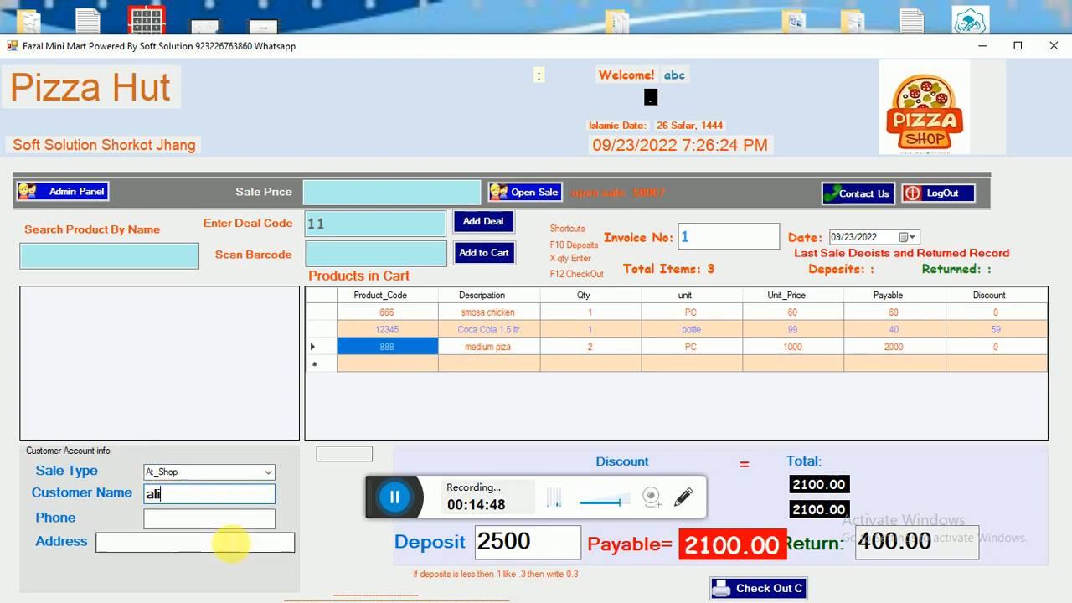
Check out the sale and save the receipt as an OXPS file named 'sale receipt'.
click(766, 588)
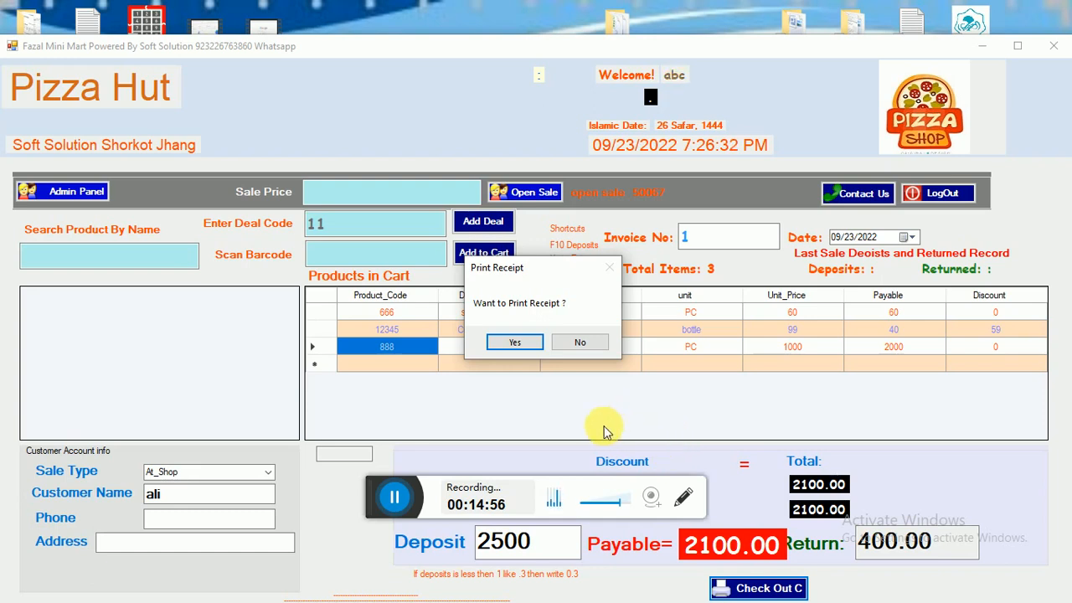
click(507, 342)
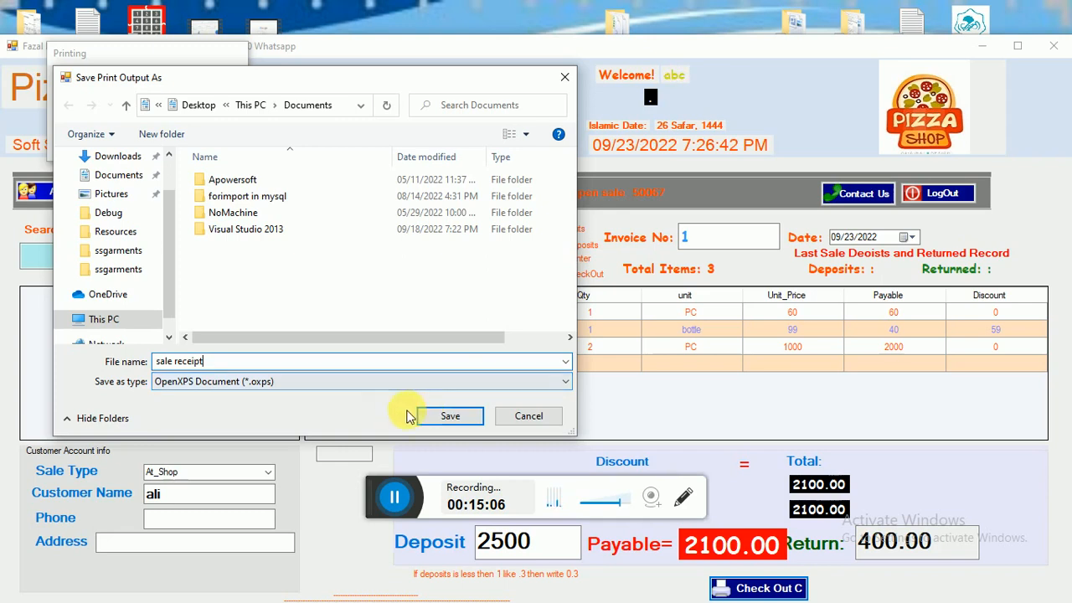
click(461, 421)
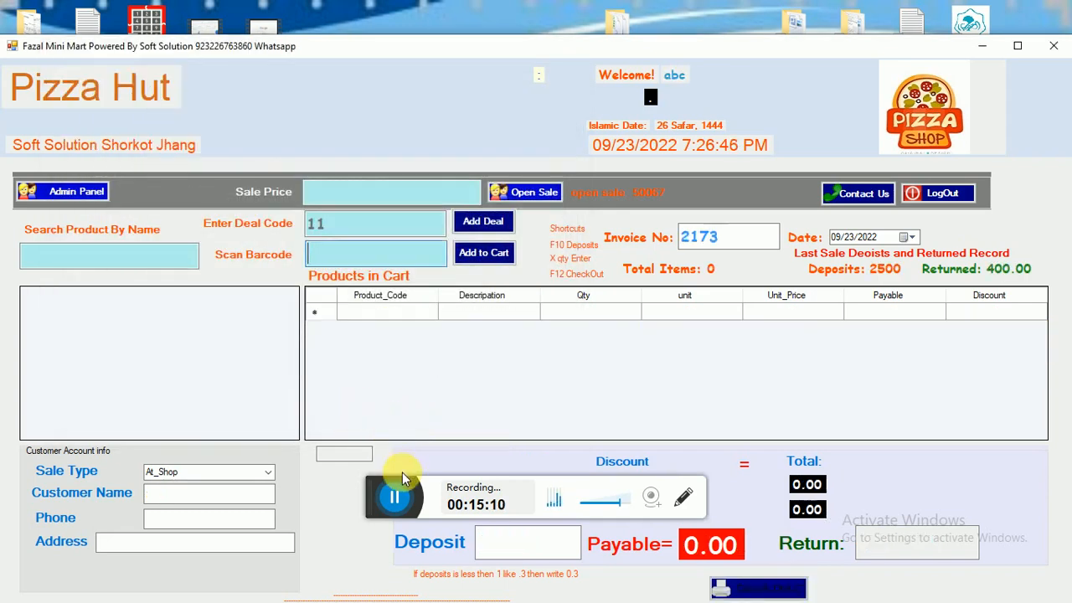
click(396, 494)
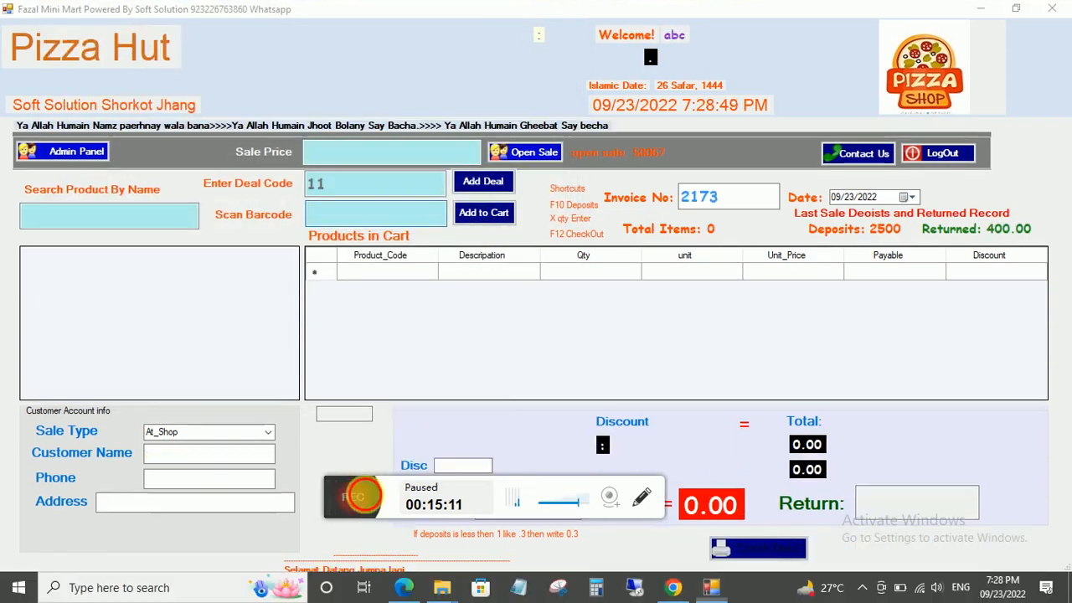
click(359, 495)
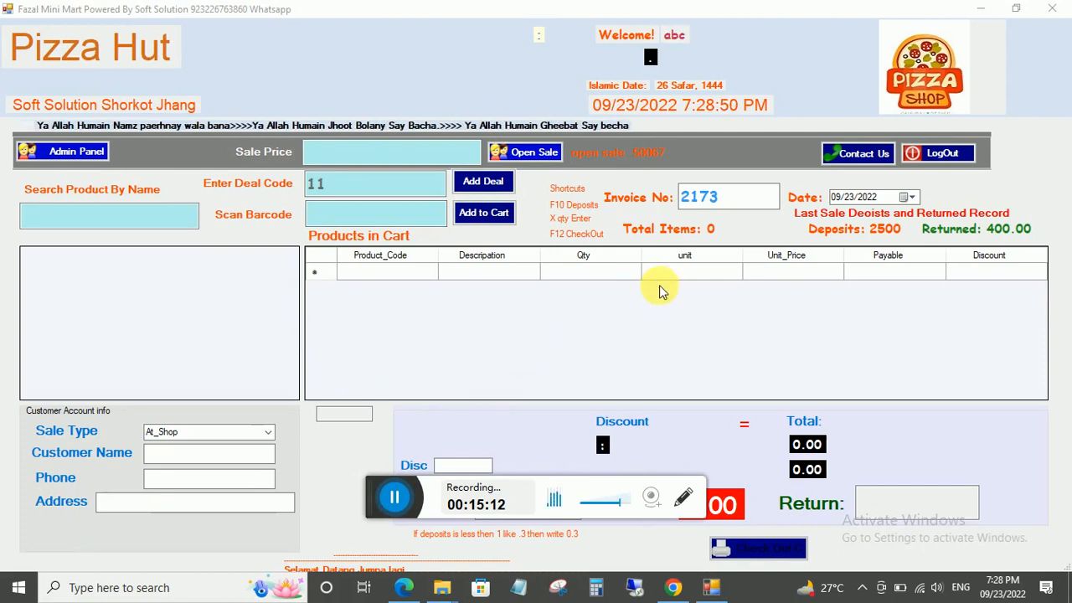
Minimize the POS window and open 'sale receipt' from This PC > Documents.
click(981, 10)
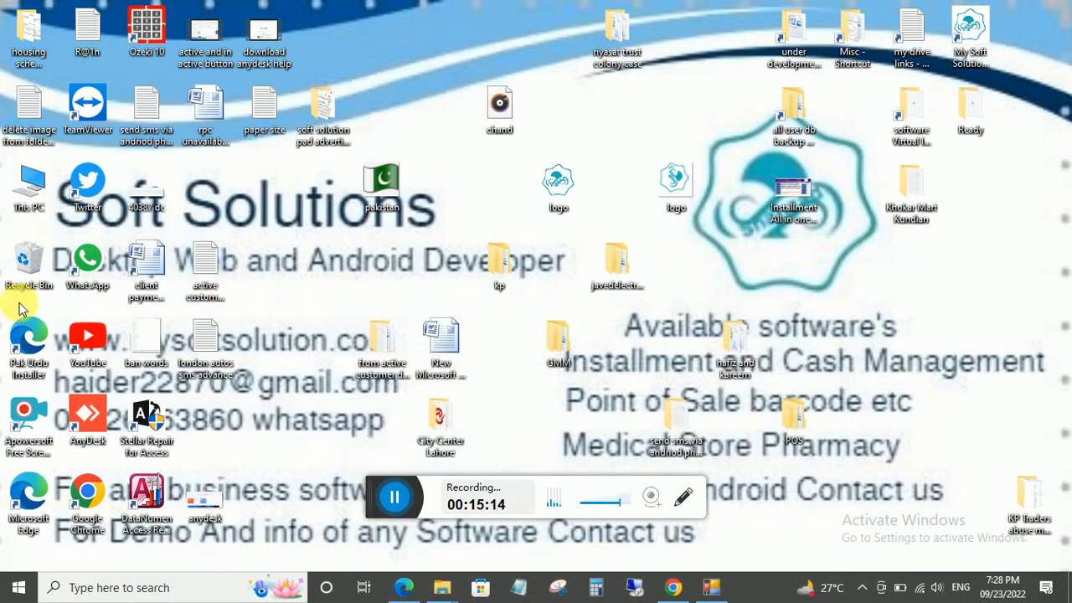
double_click(29, 186)
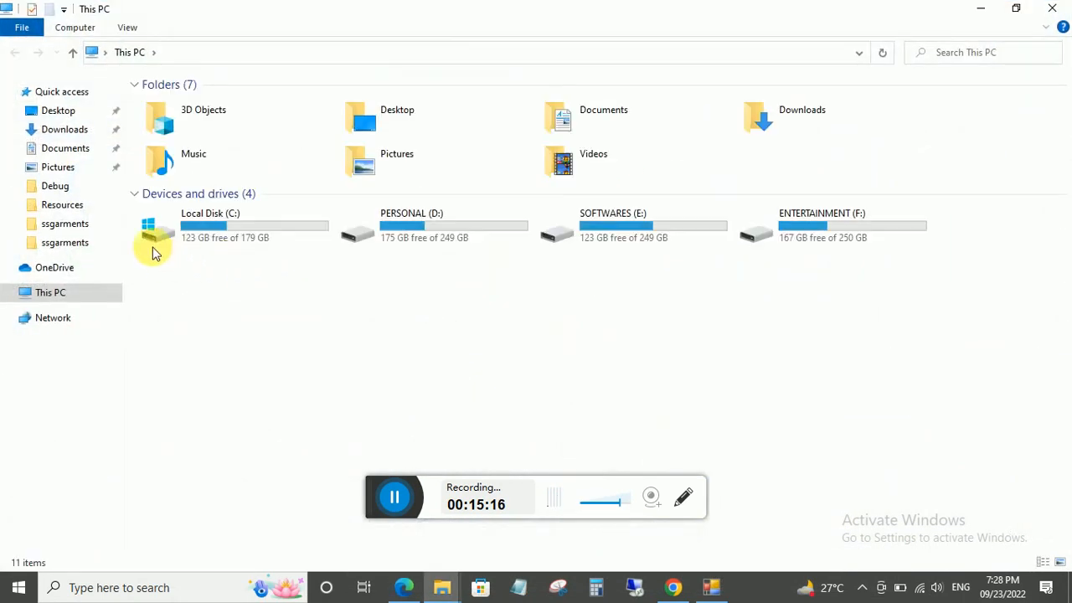
click(66, 148)
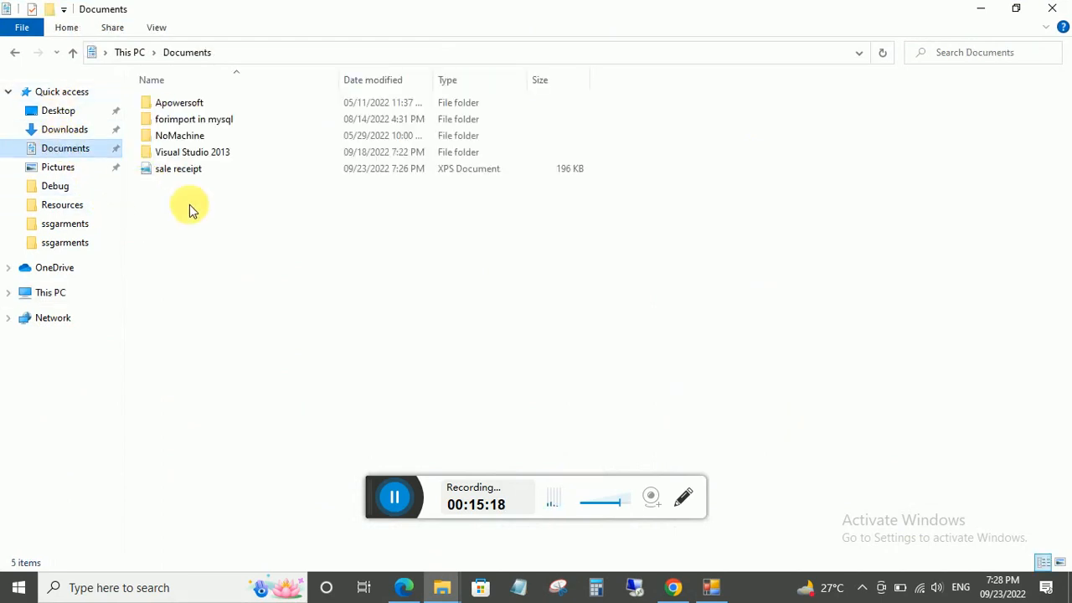
double_click(187, 172)
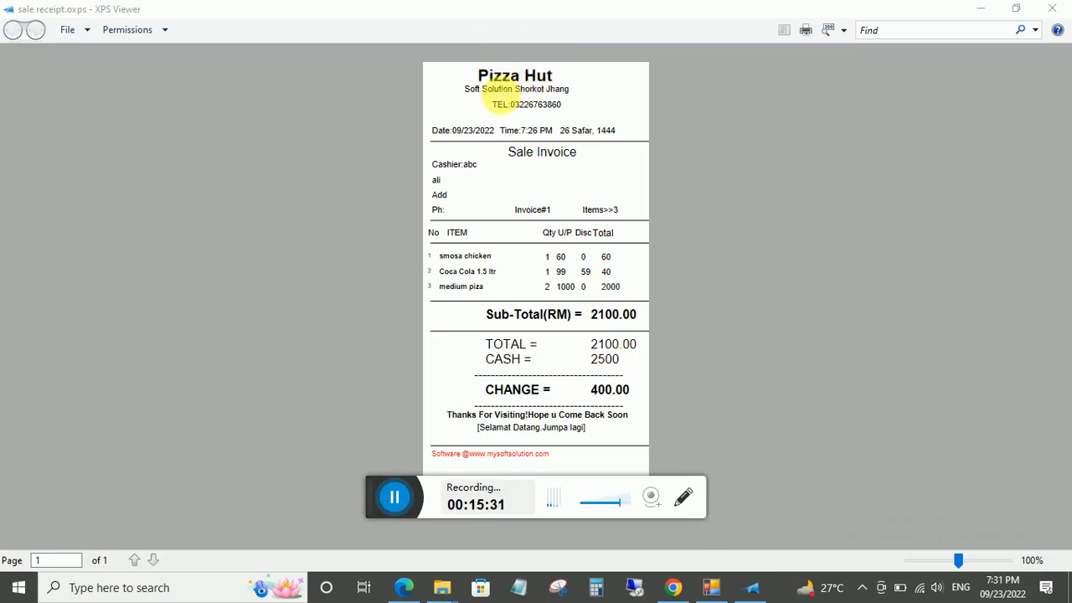
Highlight the receipt's phone number, date and time, cashier, address and invoice line.
drag(484, 91, 546, 105)
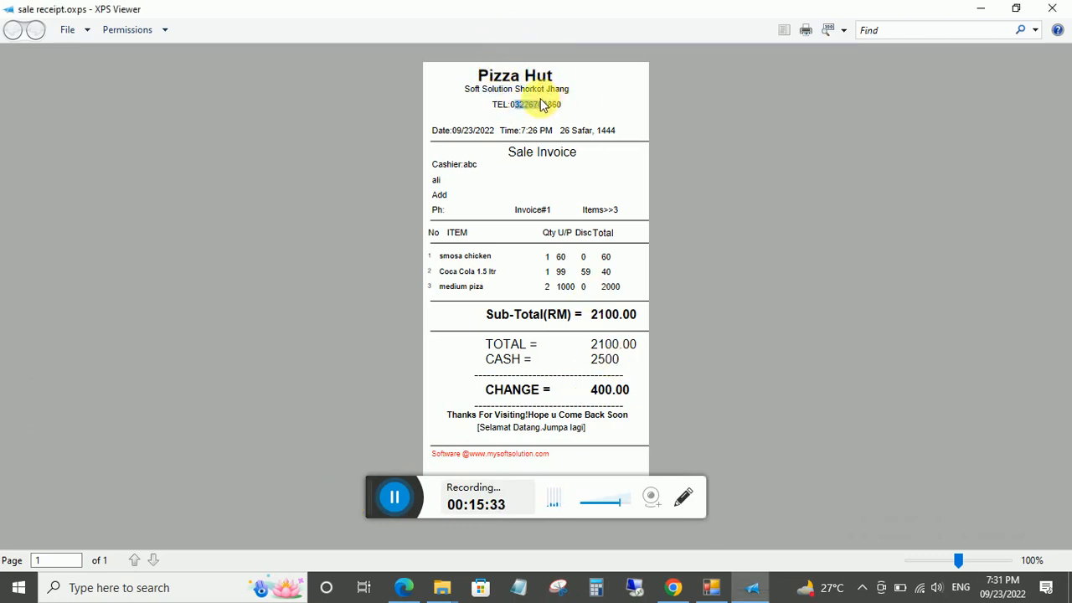
drag(452, 141, 616, 131)
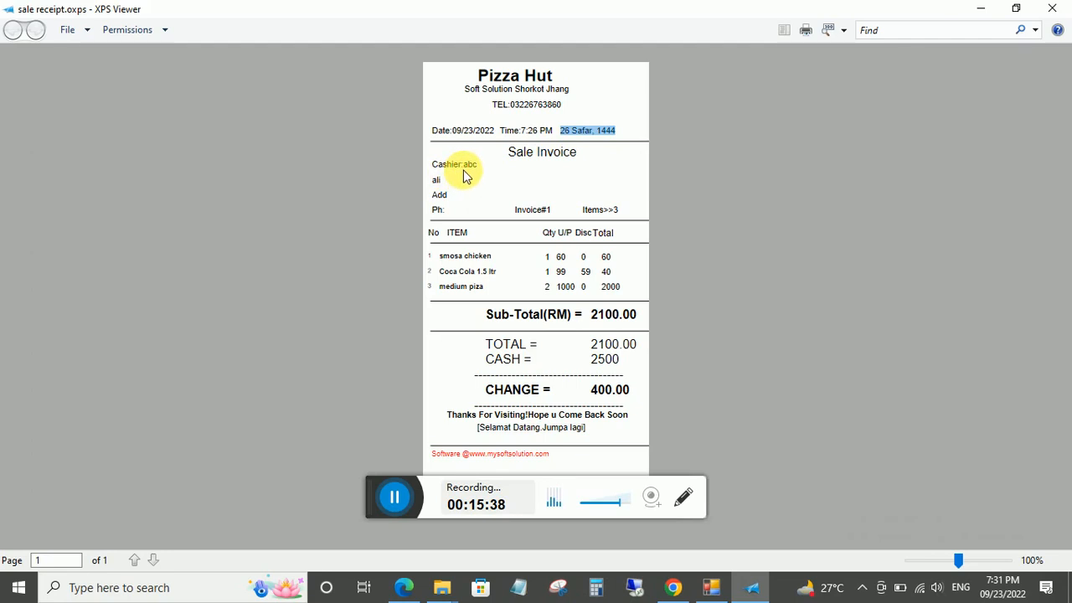
drag(469, 172, 481, 171)
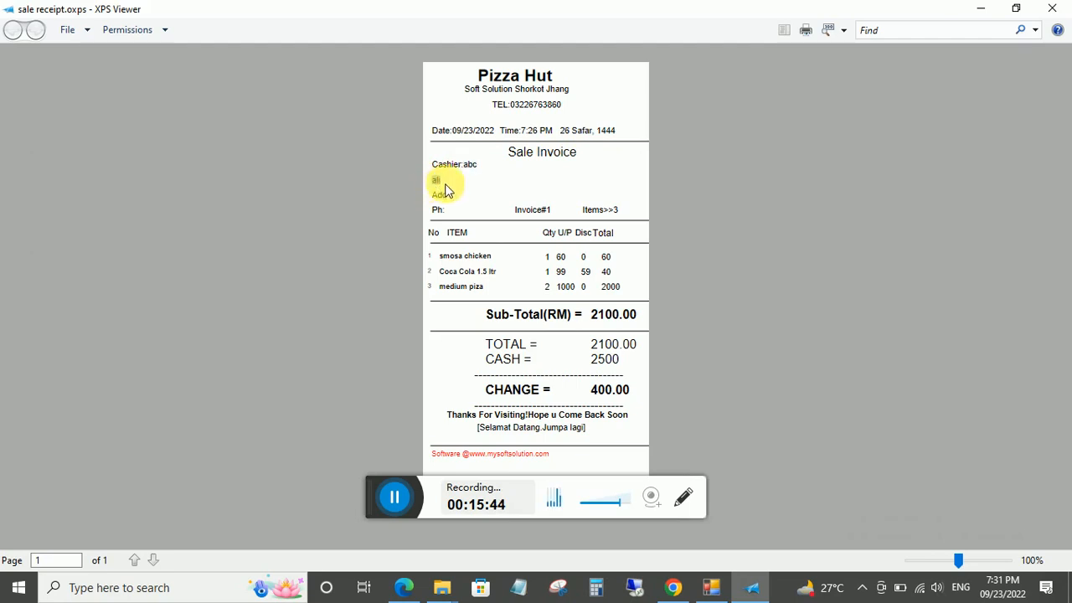
drag(433, 192, 502, 203)
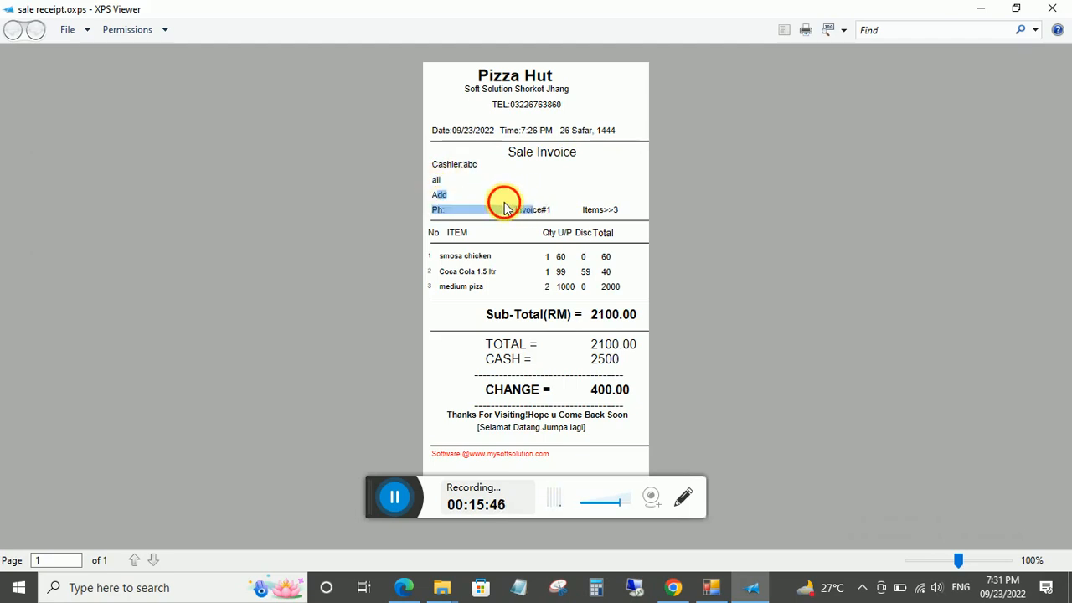
click(494, 206)
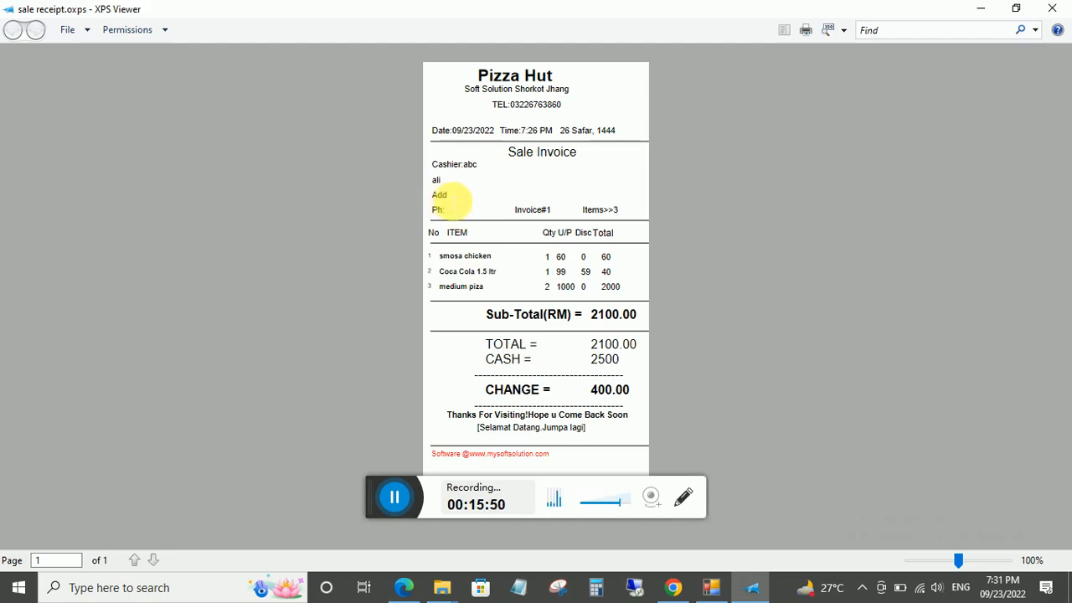
drag(462, 199, 623, 197)
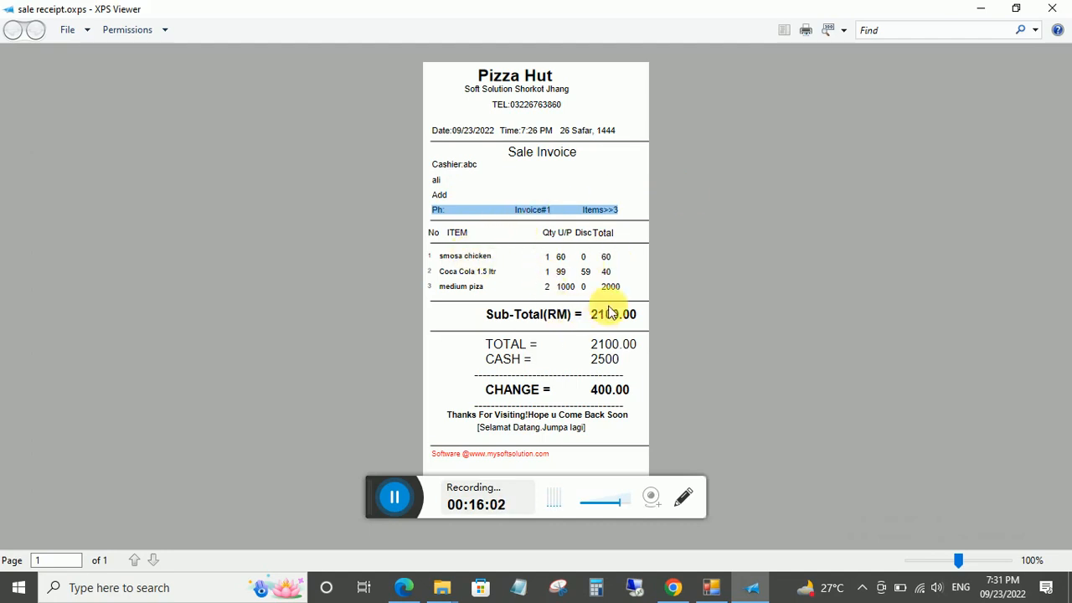
Highlight CASH 2500 and CHANGE 400.00, then close the receipt.
double_click(604, 359)
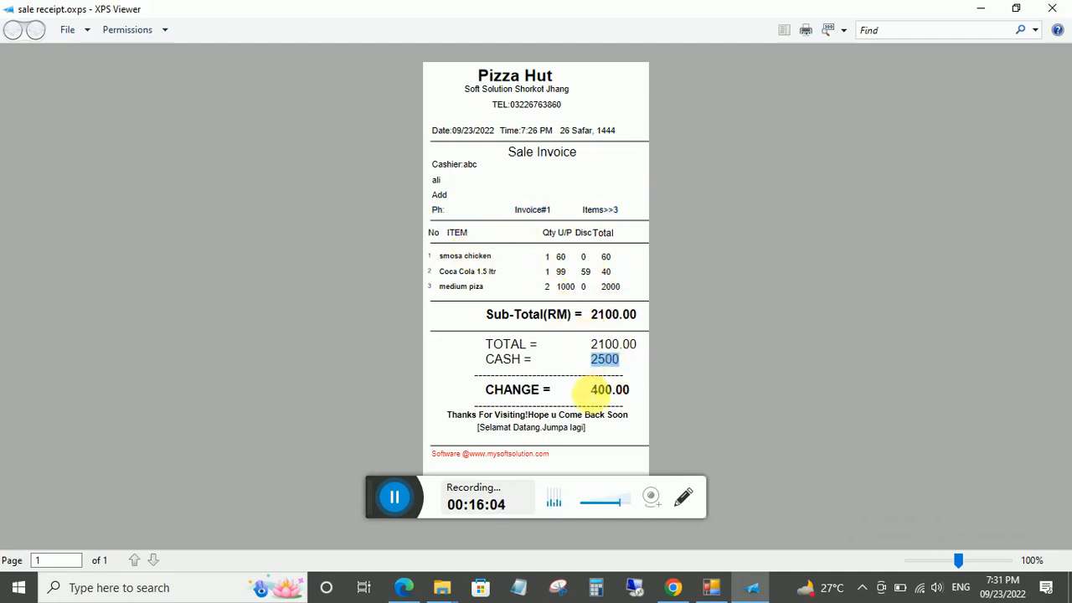
double_click(624, 390)
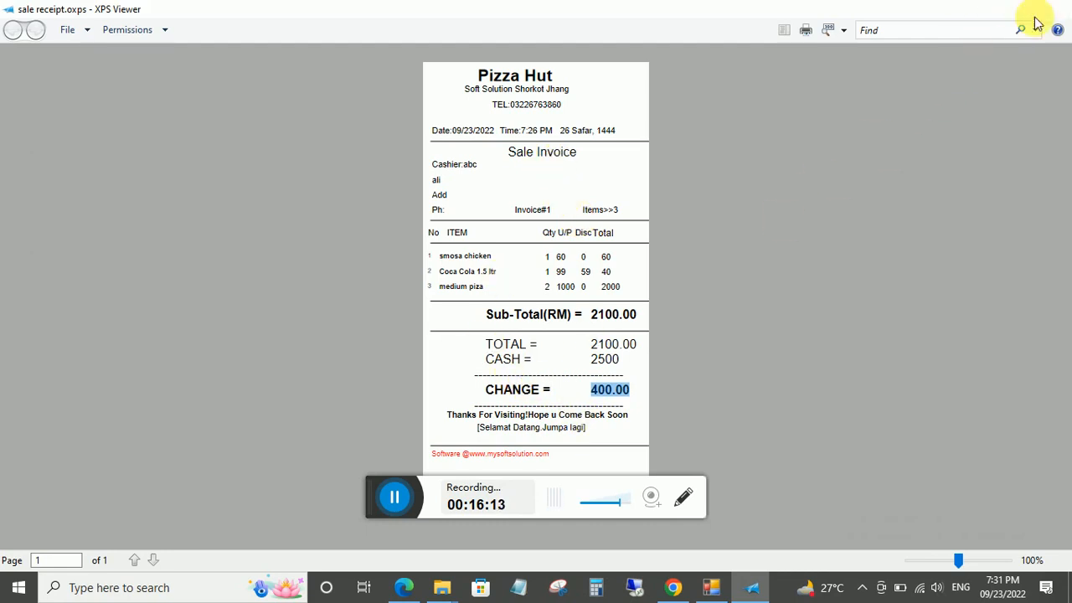
click(1048, 10)
Add deal 10's three items to the cart, totalling 2299.00.
click(709, 587)
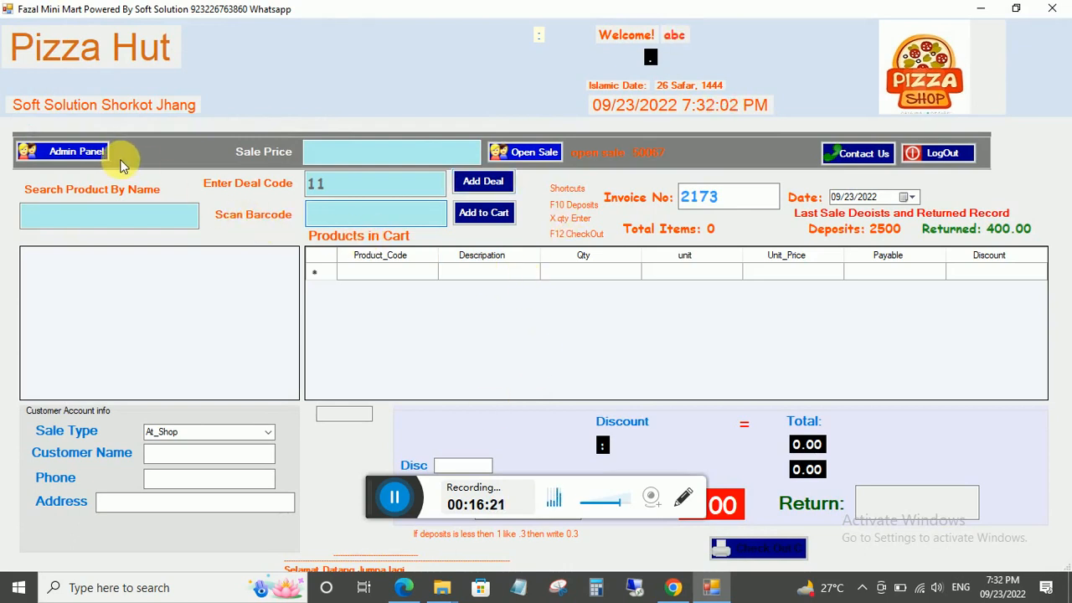
click(347, 184)
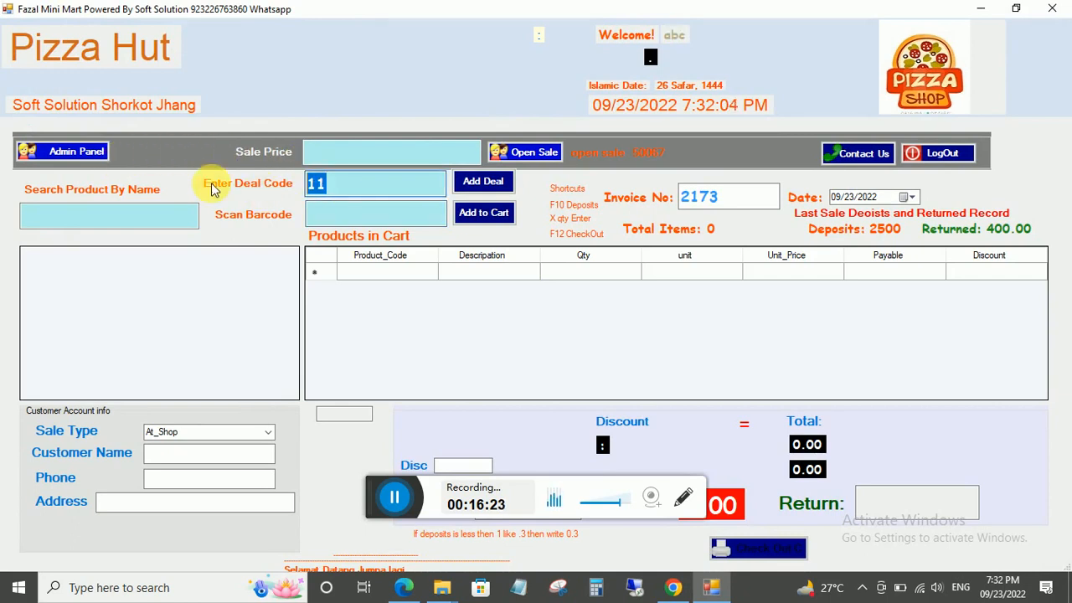
text(10)
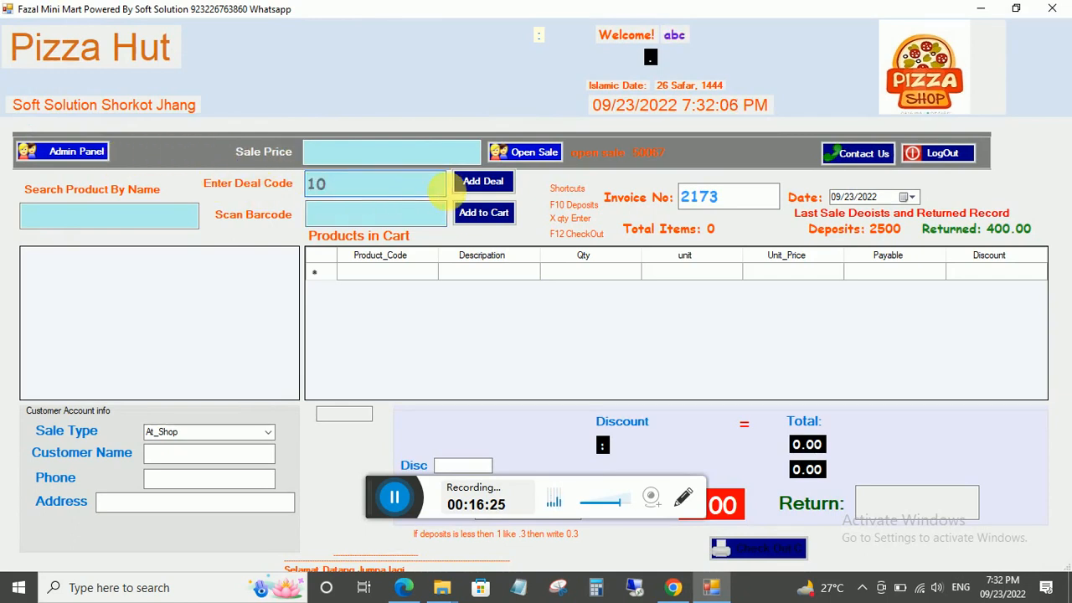
click(473, 183)
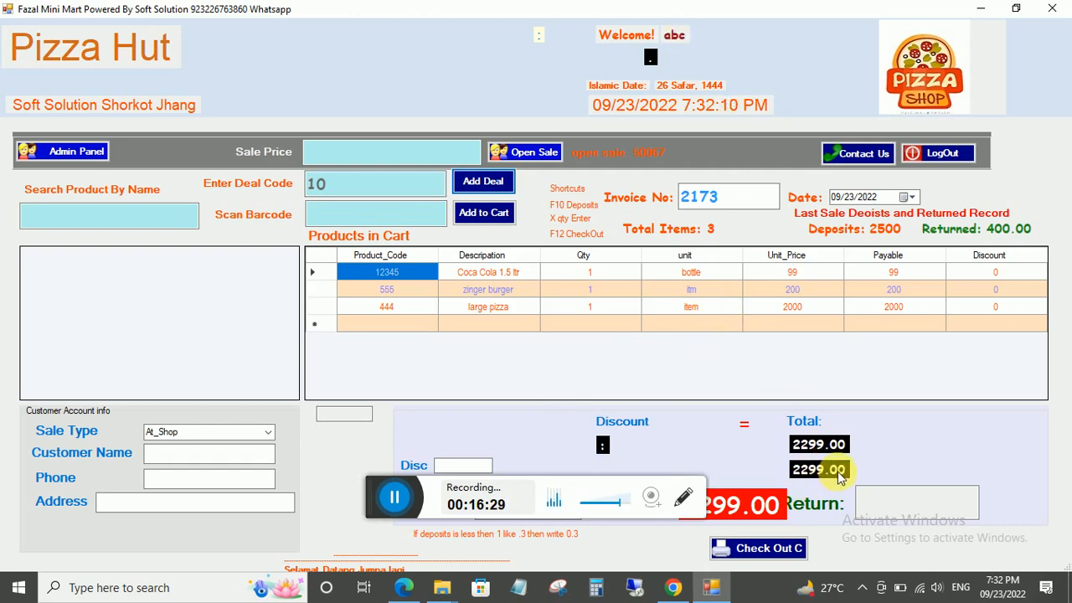
Set the sale type to Home_Delivery and enter the customer's name.
click(268, 432)
click(205, 457)
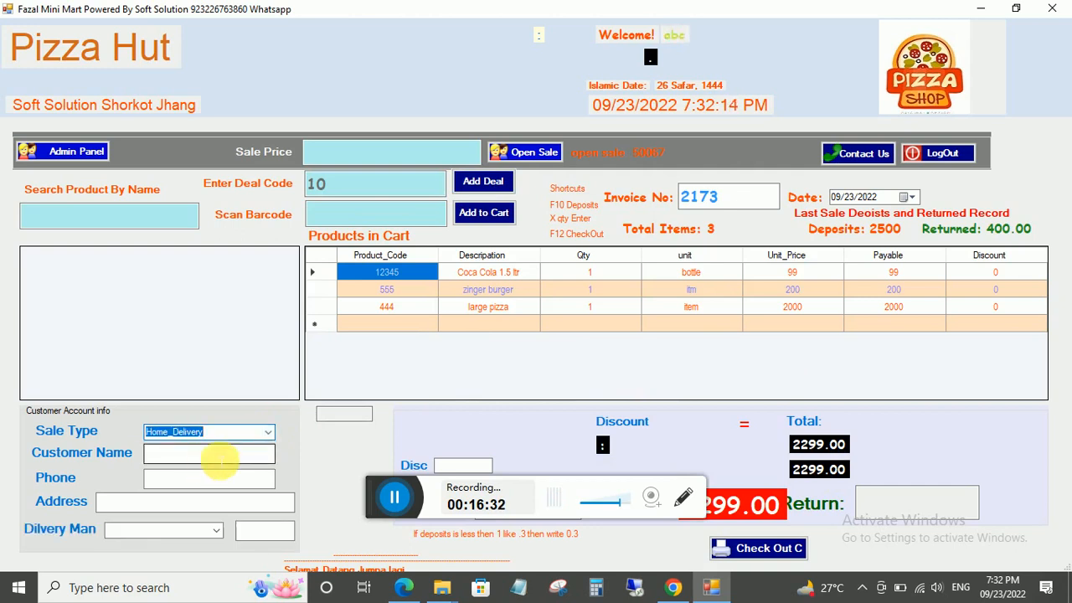
click(219, 457)
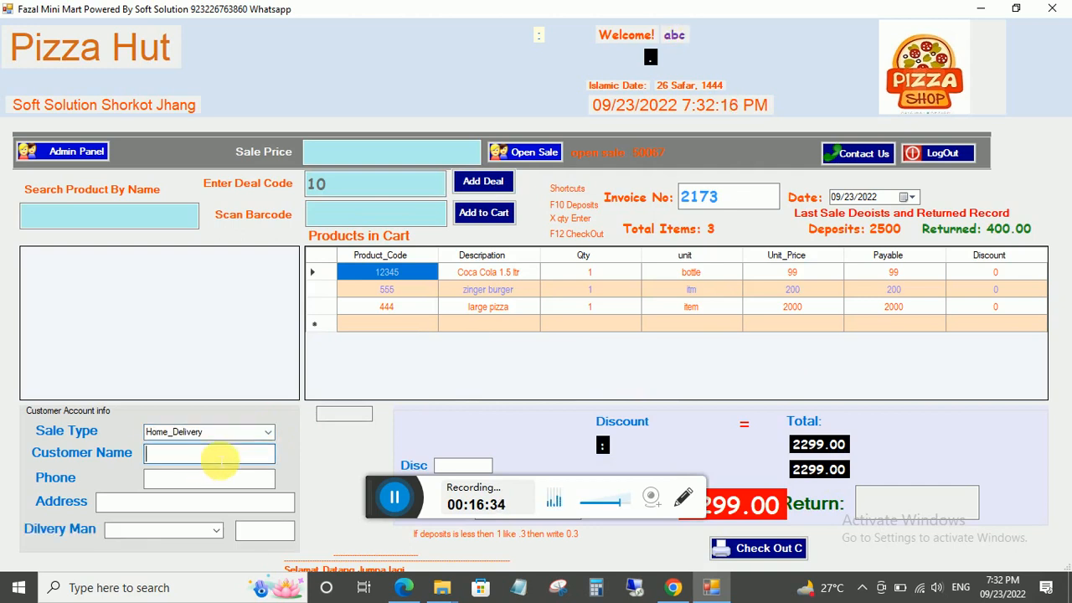
text(tahir)
click(205, 484)
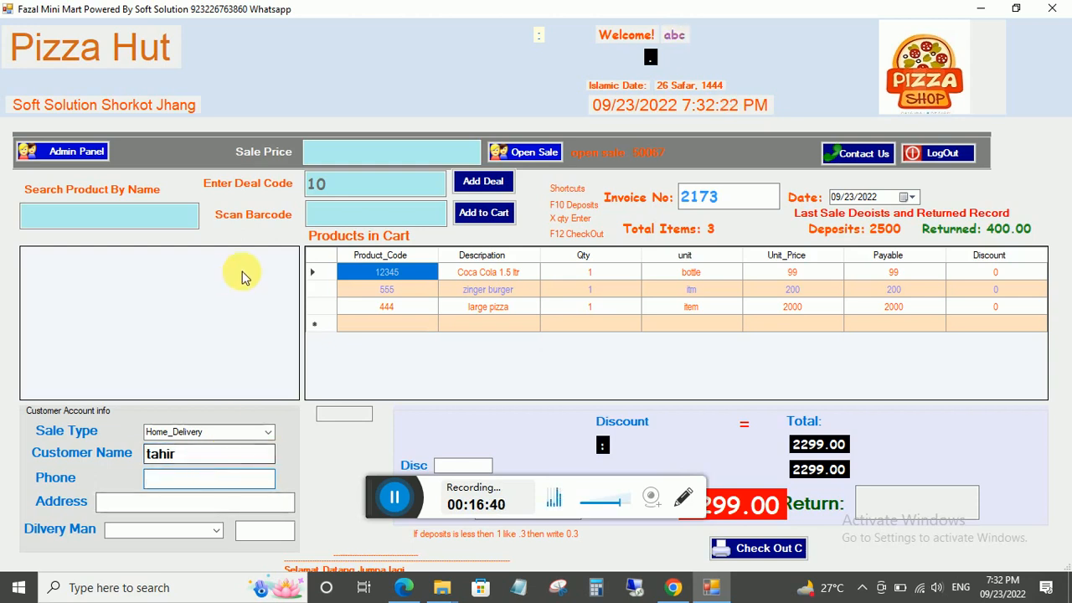
In the Add Delivery Boy form, enter the rider's name, CNIC 00 and second phone 00.
click(72, 151)
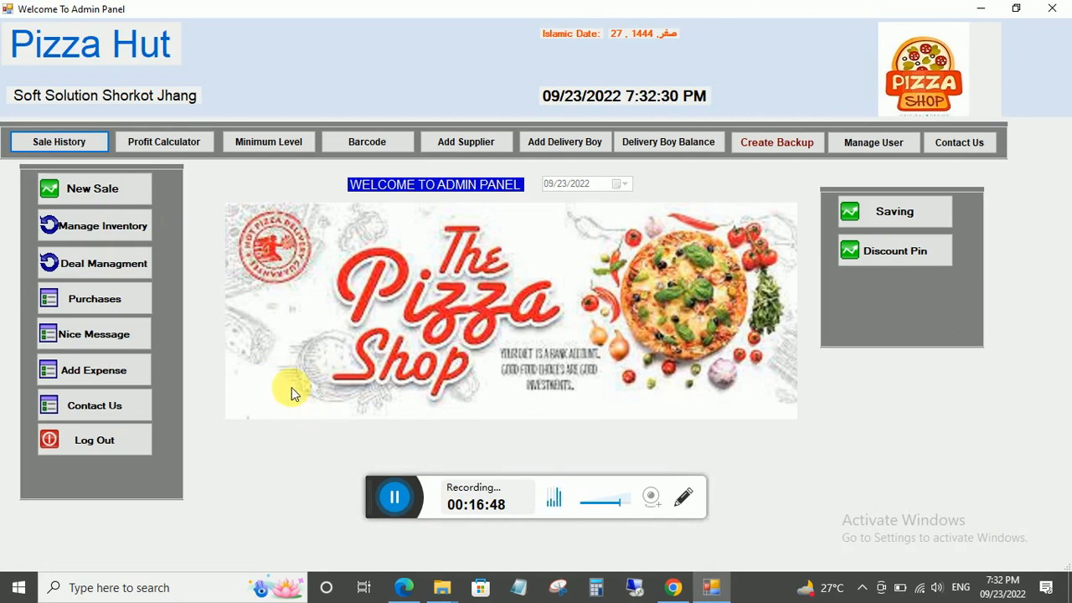
click(562, 142)
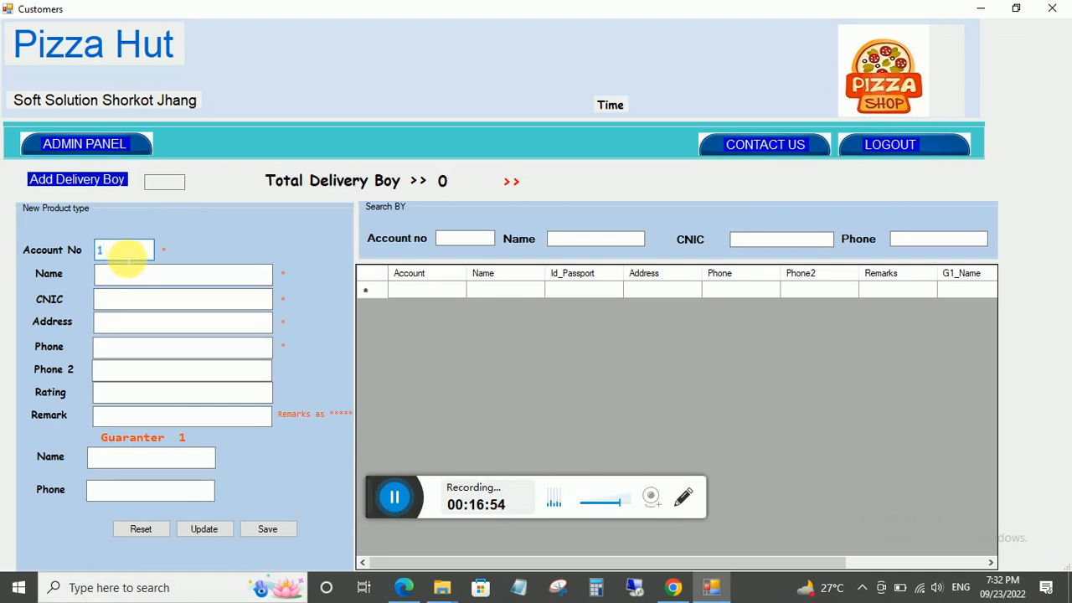
click(131, 279)
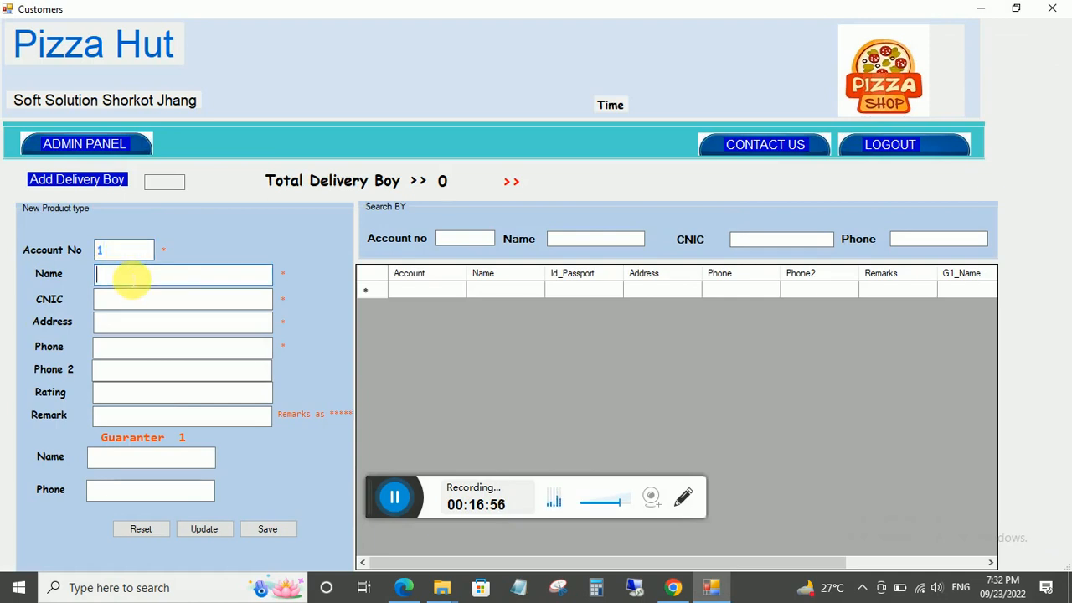
text(yasir)
click(133, 298)
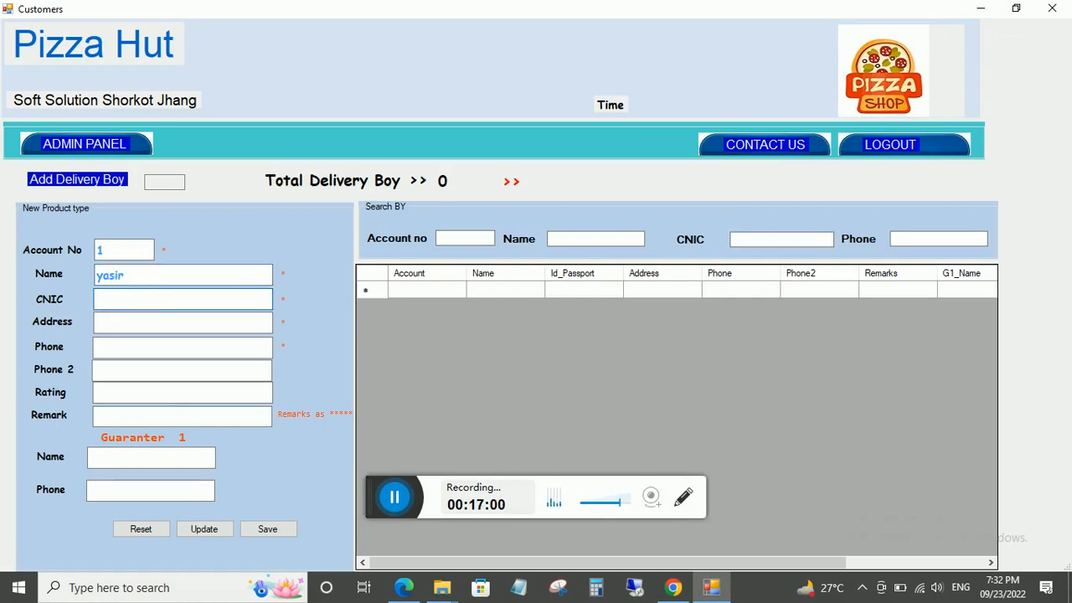
text(00)
click(141, 325)
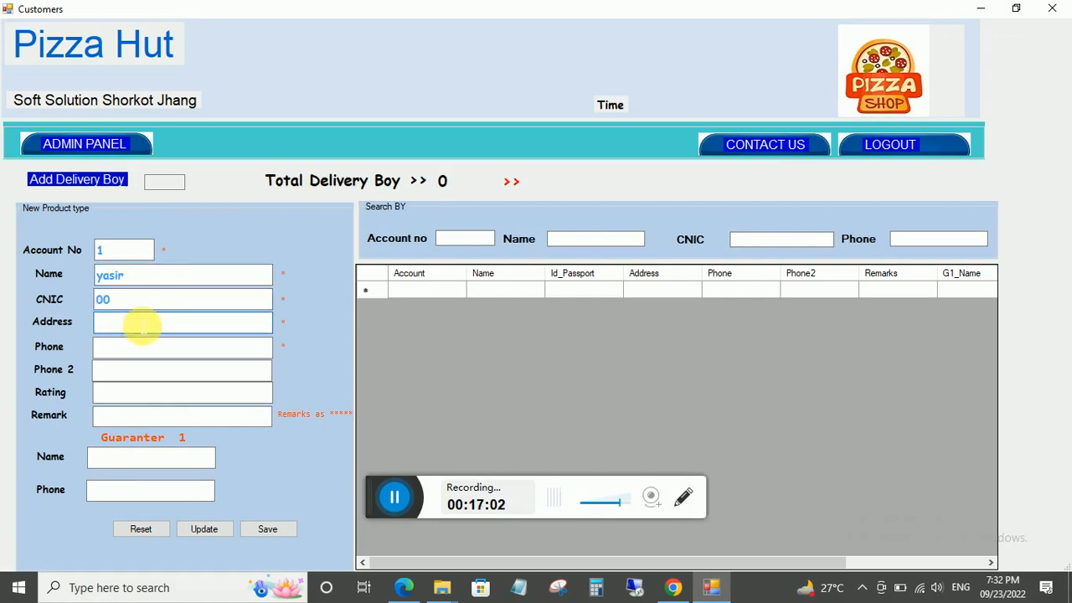
click(142, 350)
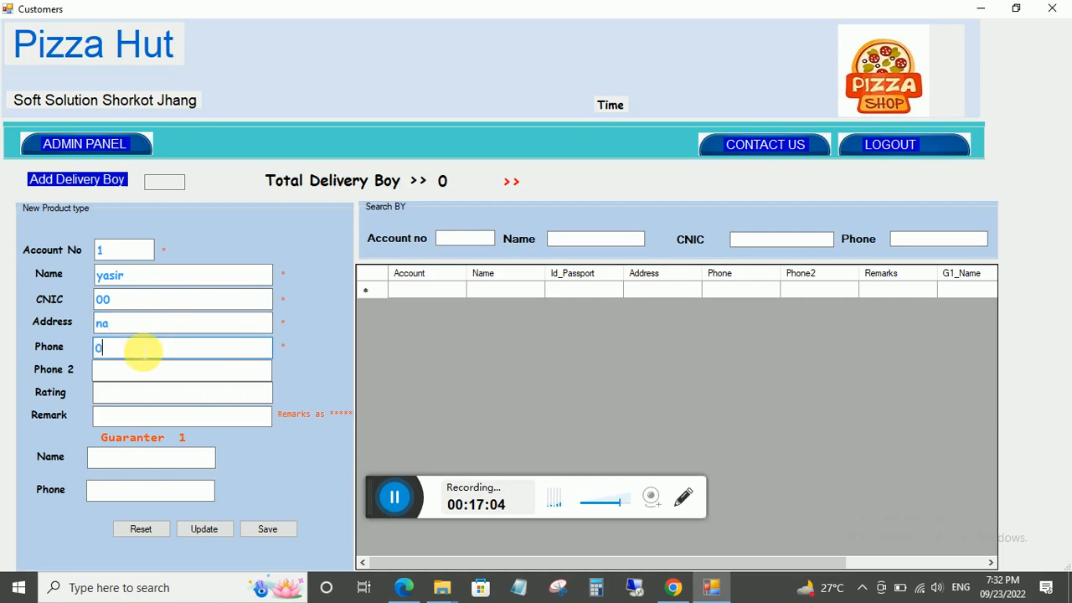
click(147, 375)
text(00)
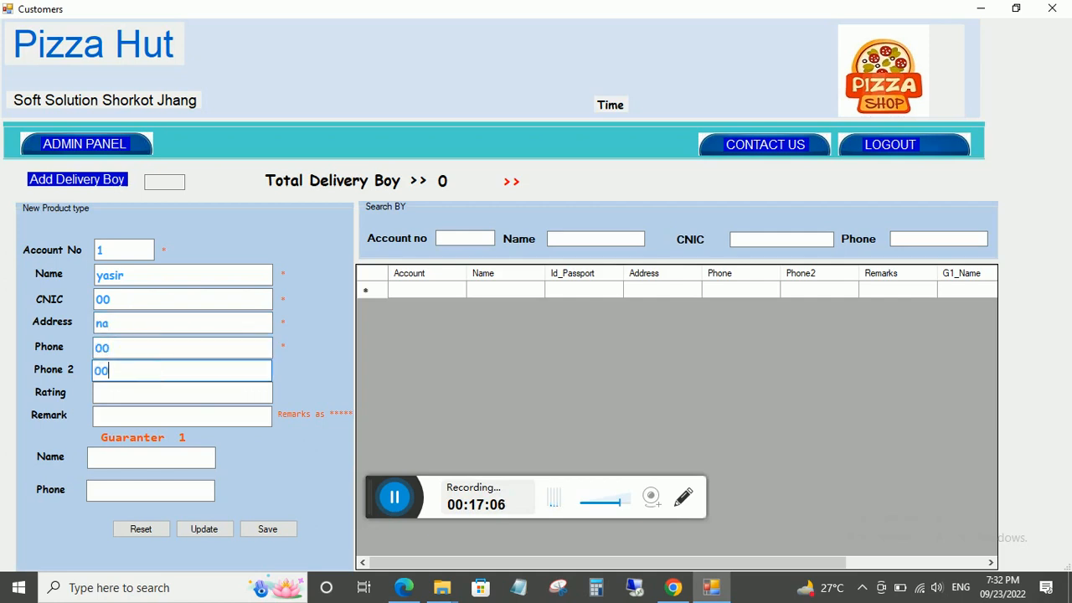
Enter placeholder guarantor 'na' with phone 00, then save the record as account 1.
click(147, 393)
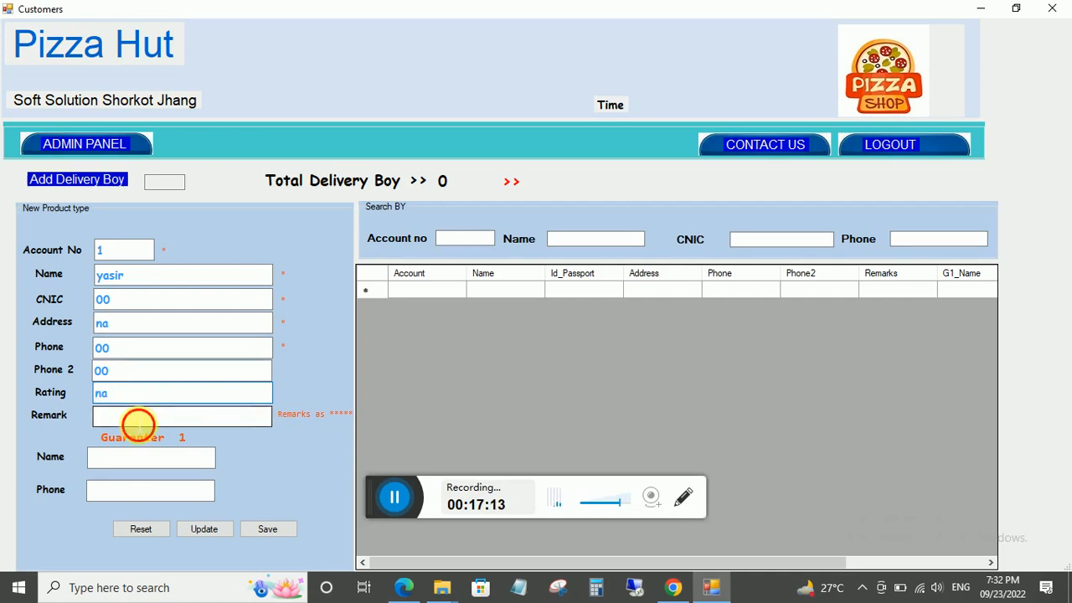
click(138, 416)
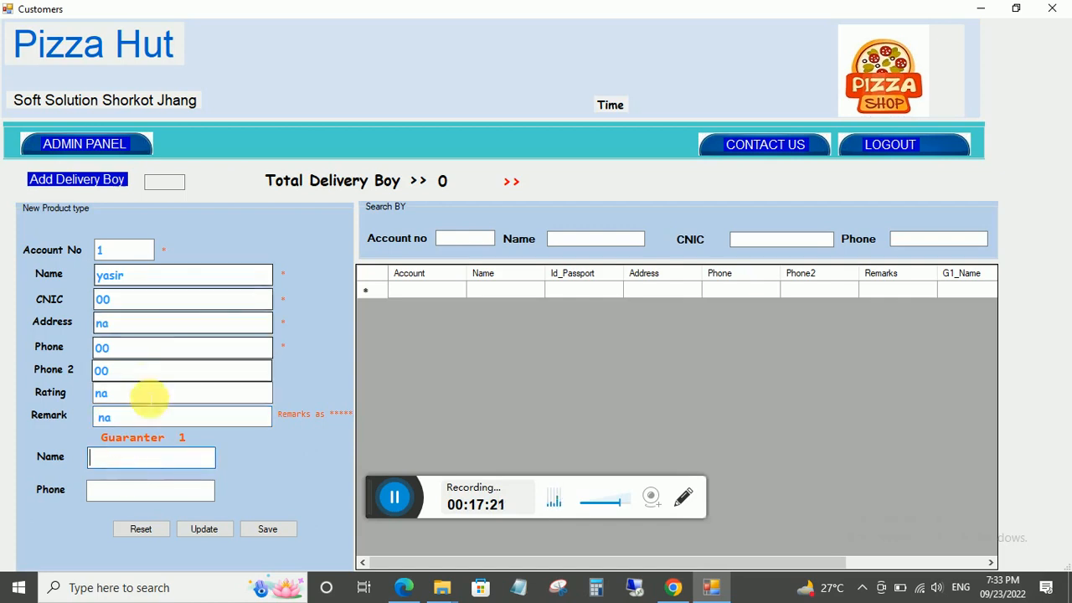
click(95, 461)
text(na)
click(112, 491)
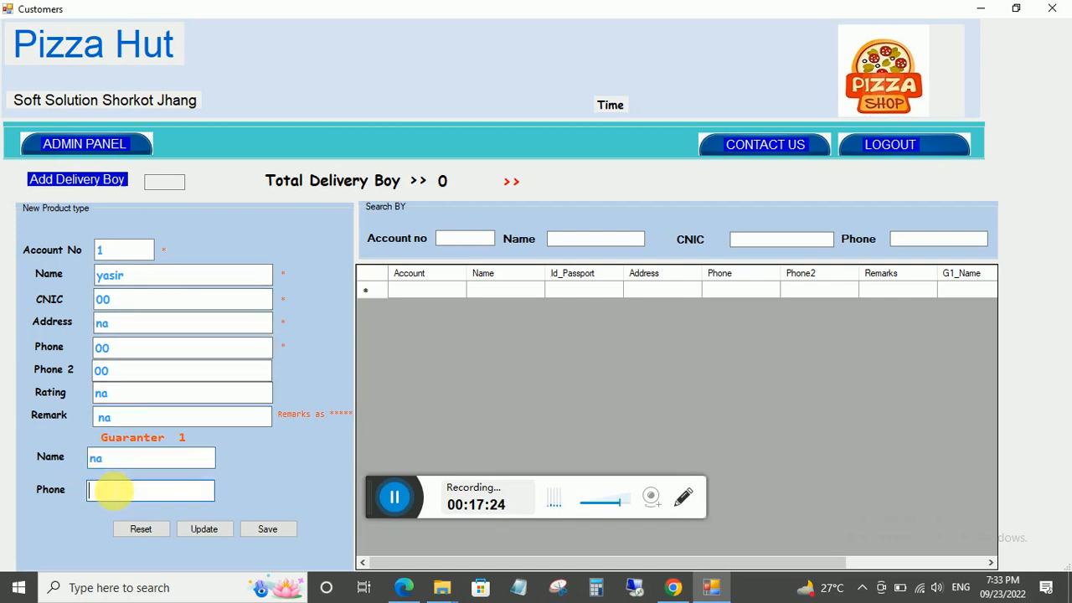
text(00)
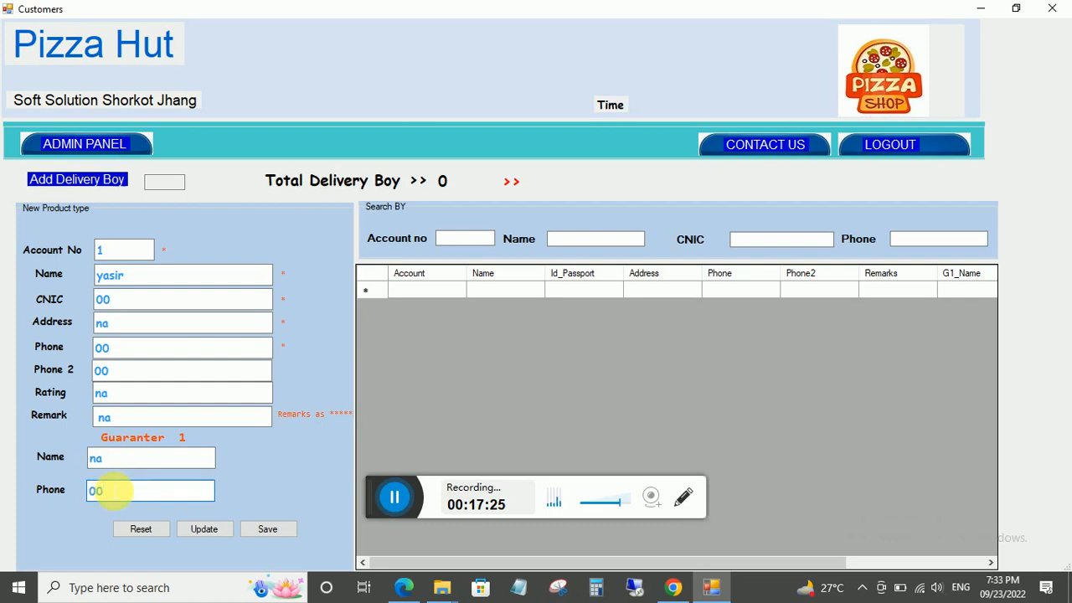
click(266, 529)
click(573, 342)
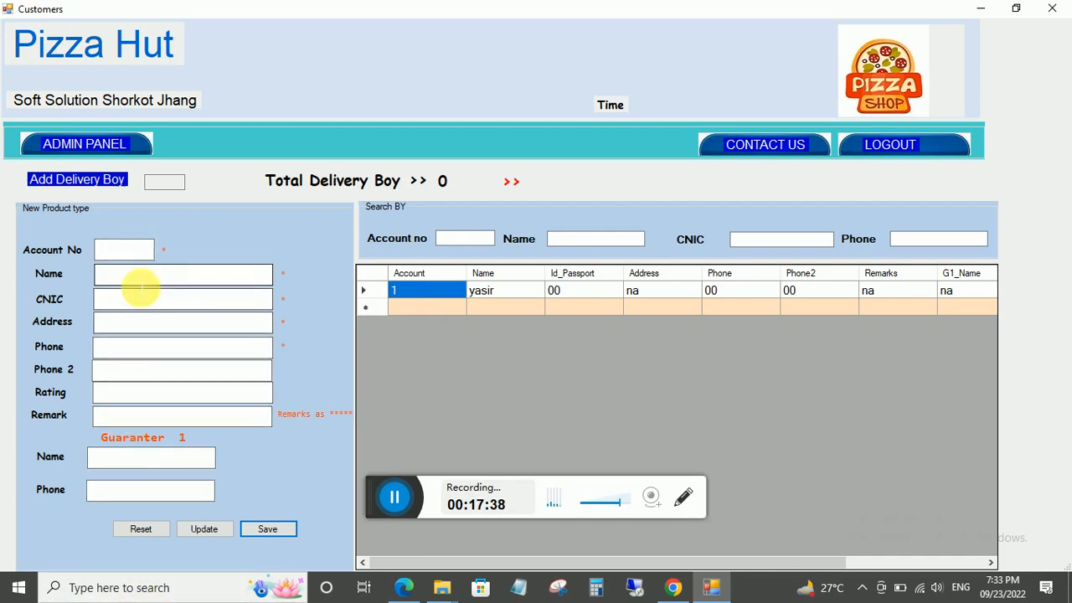
Start a new sale from the admin panel and set it to Home_Delivery.
click(60, 144)
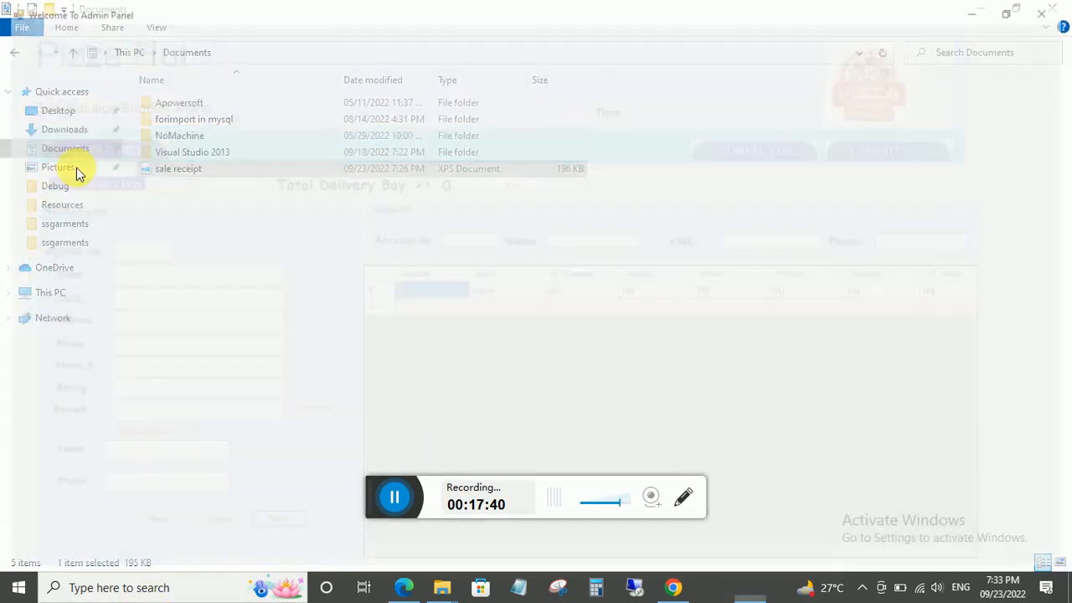
click(84, 185)
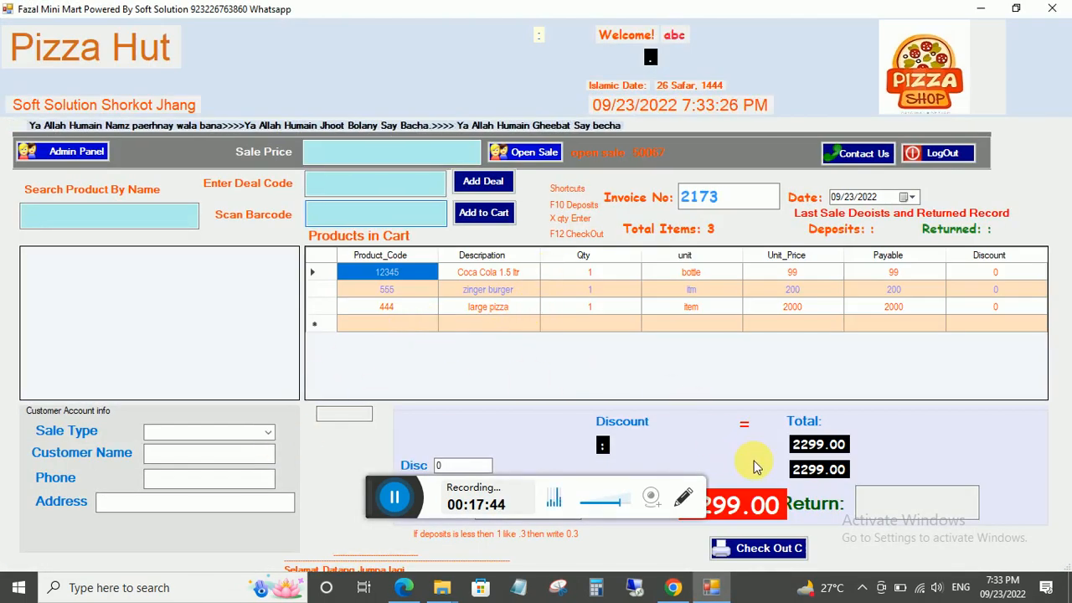
click(262, 432)
click(176, 450)
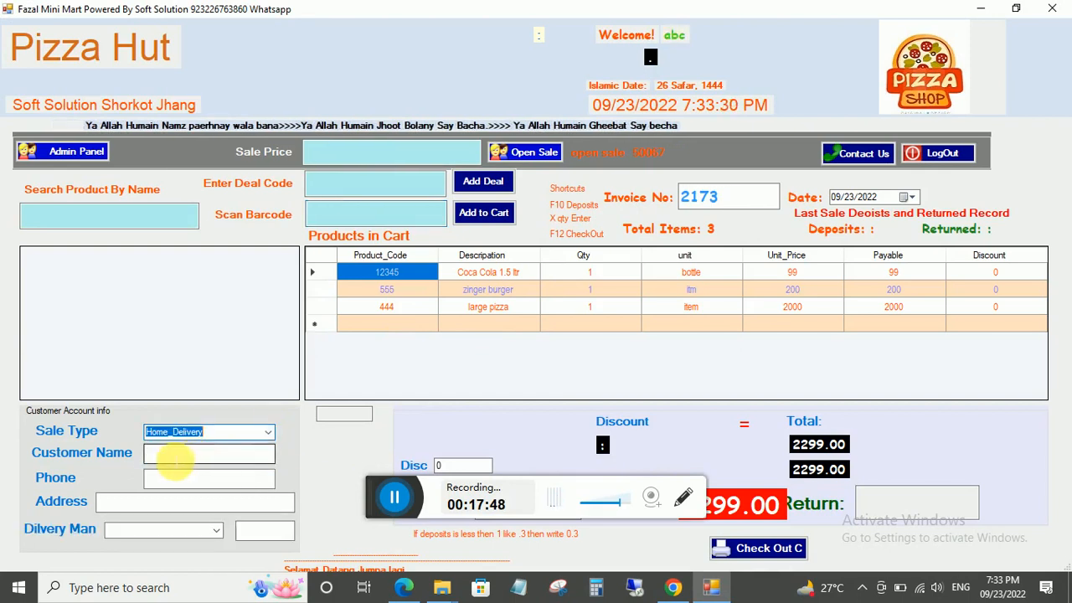
click(175, 459)
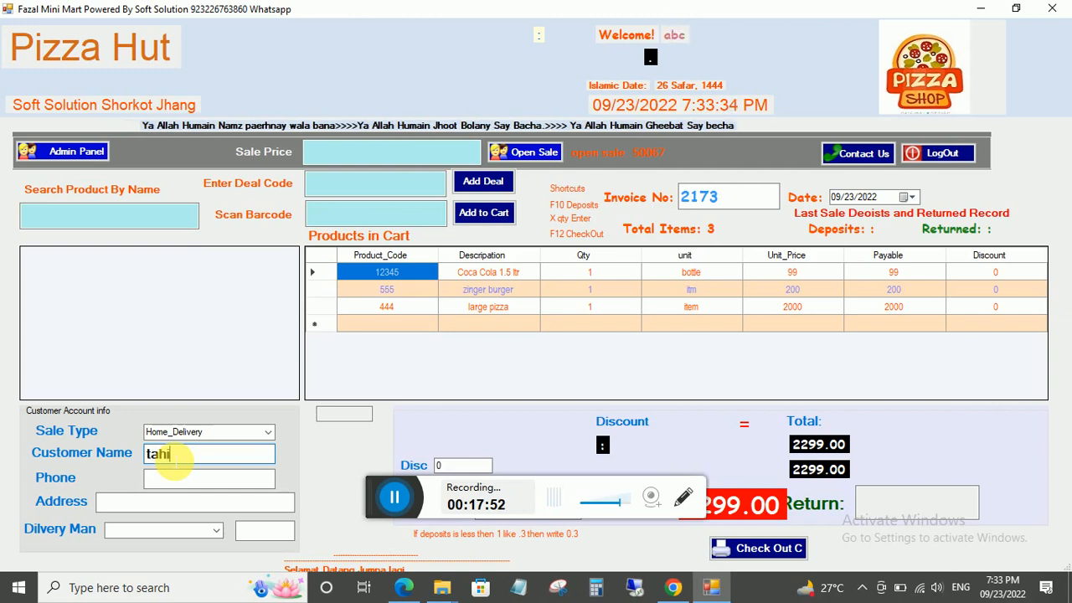
Enter the customer's phone number and delivery address.
click(212, 479)
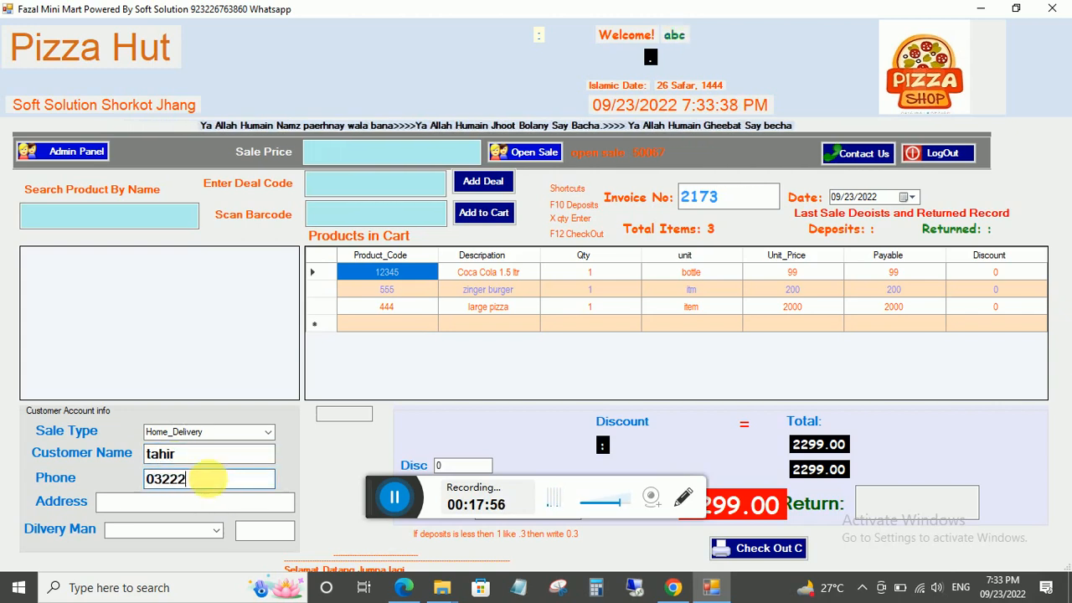
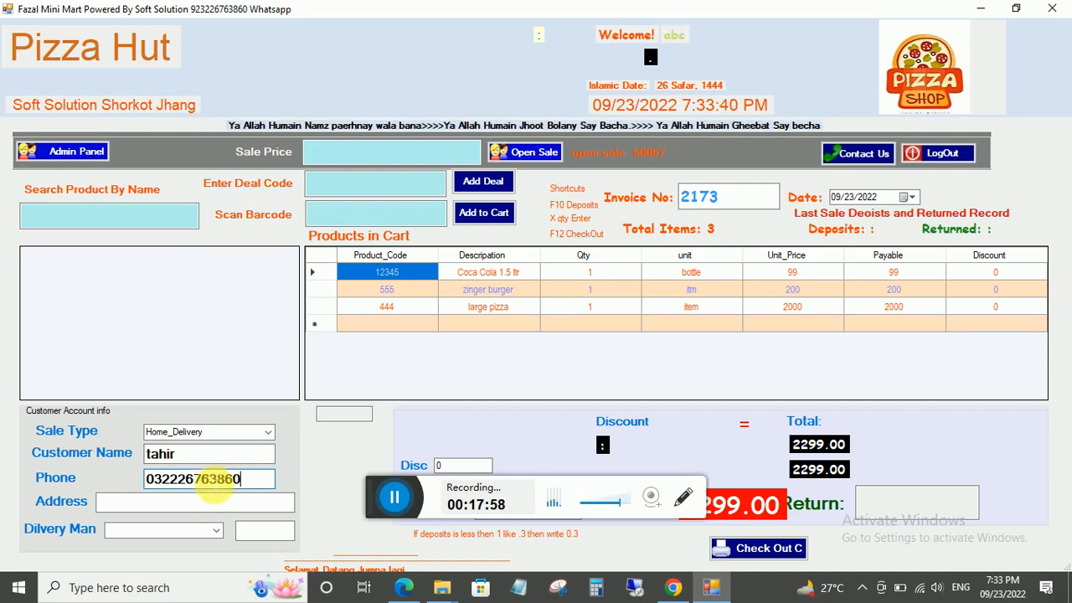
click(187, 501)
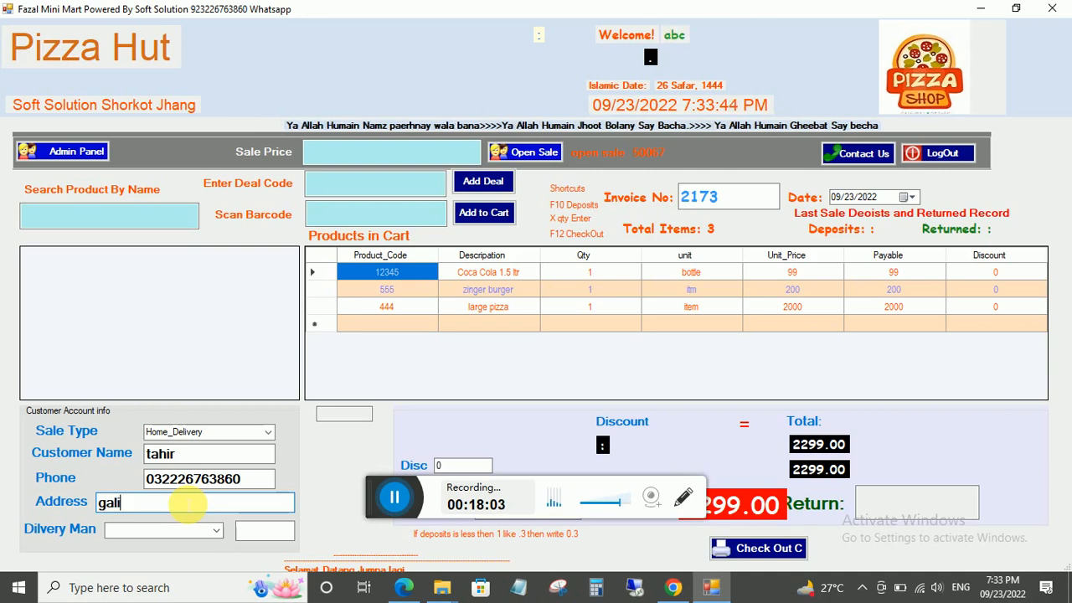
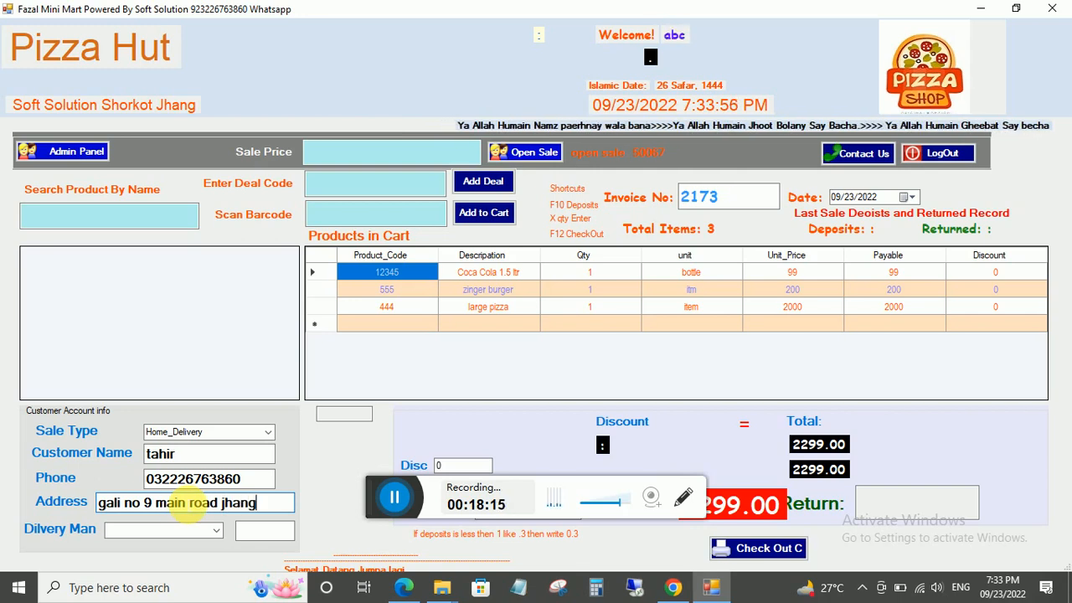
Assign the new delivery boy as delivery man and enter 50 beside him.
click(216, 530)
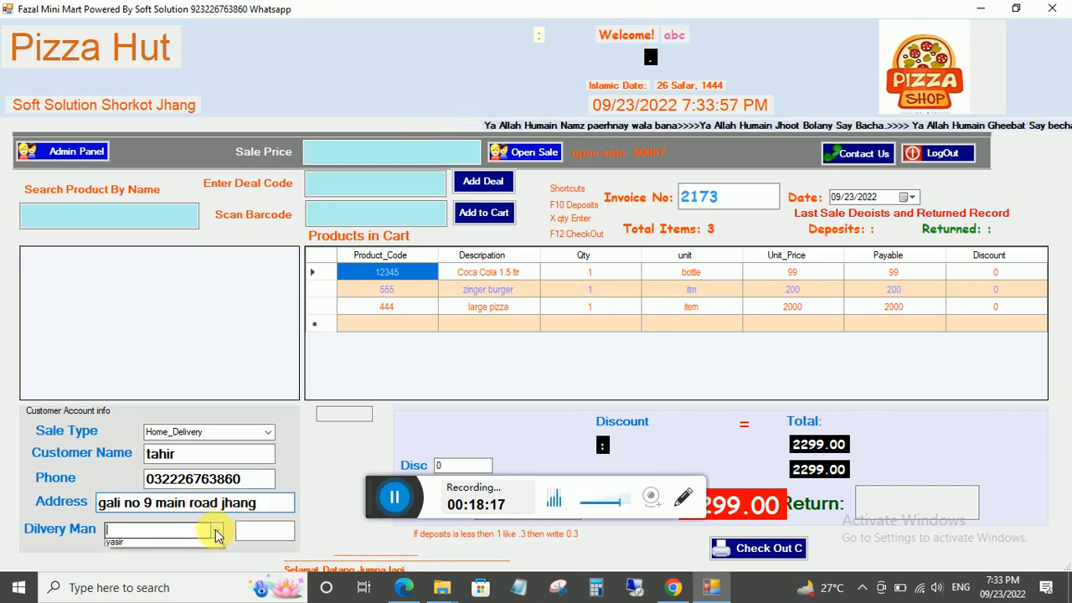
click(119, 545)
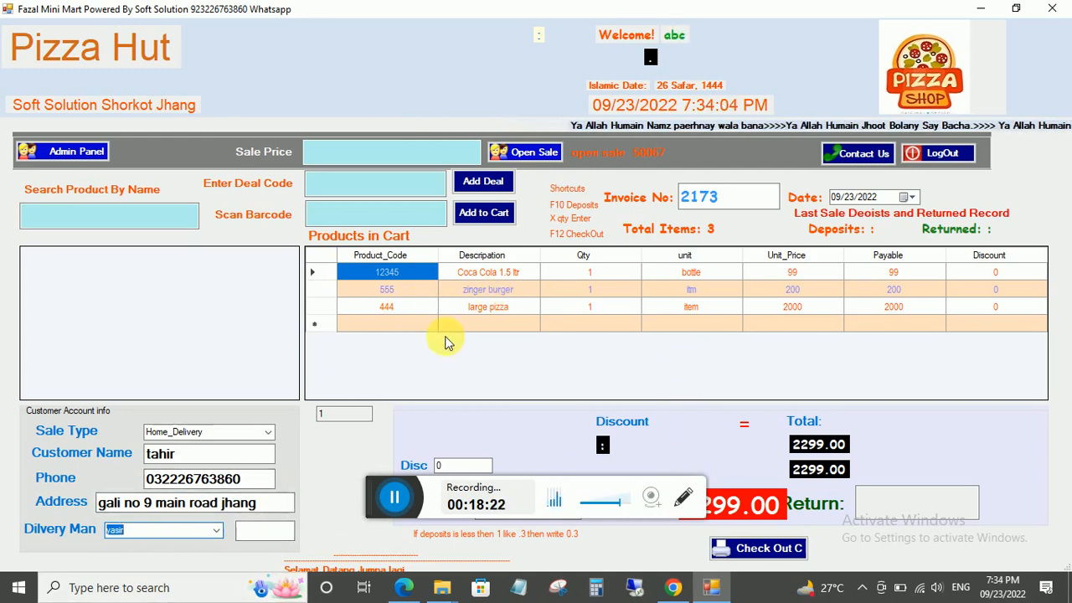
click(265, 531)
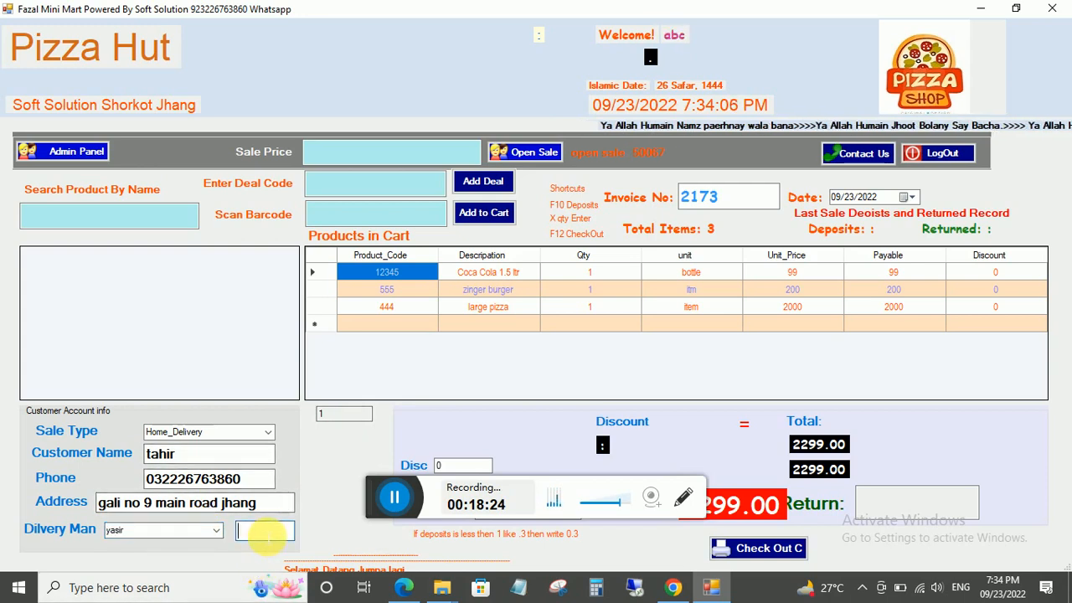
text(50)
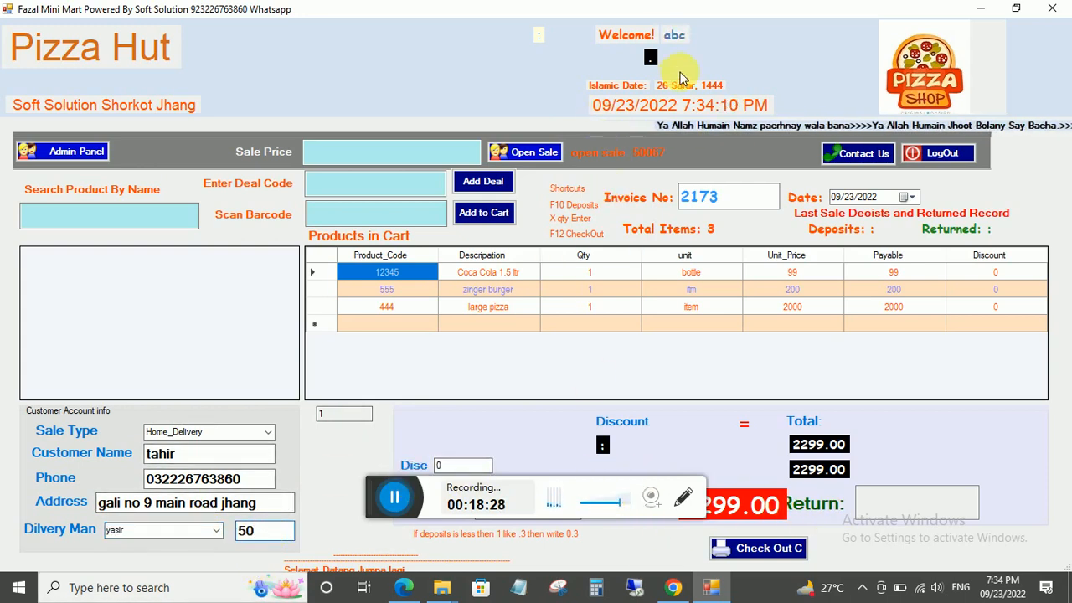
Check out the home-delivery sale, accept receipt printing, and name the output file as a home delivery slip.
drag(686, 21, 665, 64)
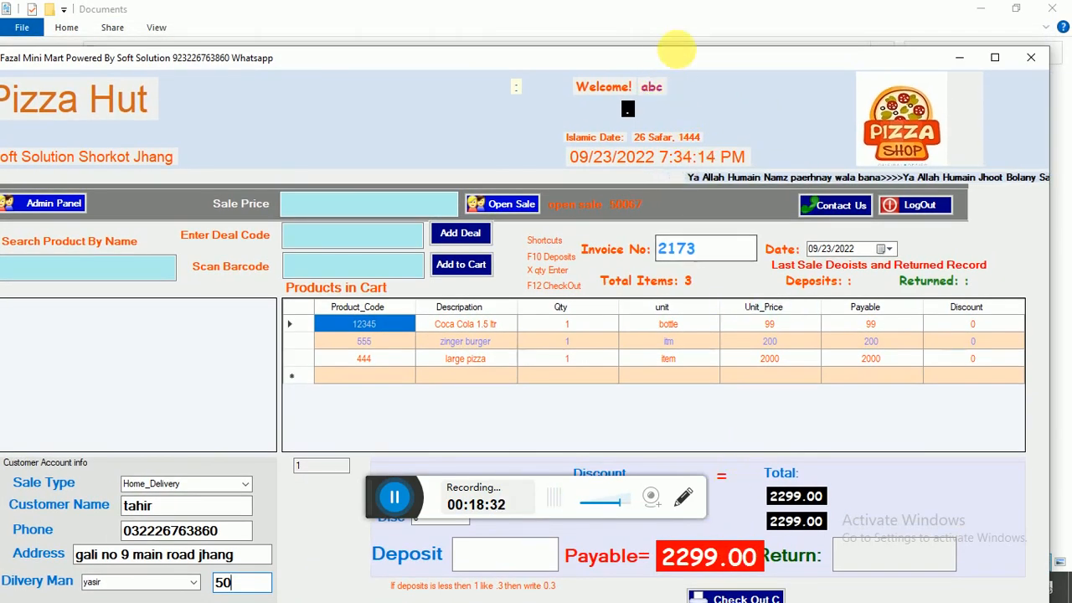
click(479, 554)
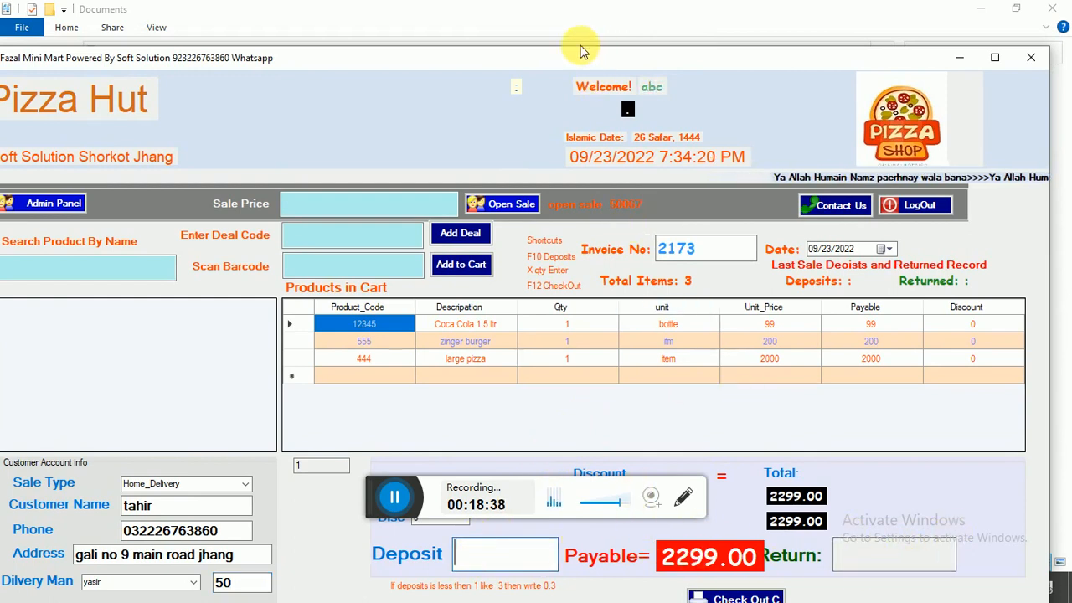
double_click(548, 59)
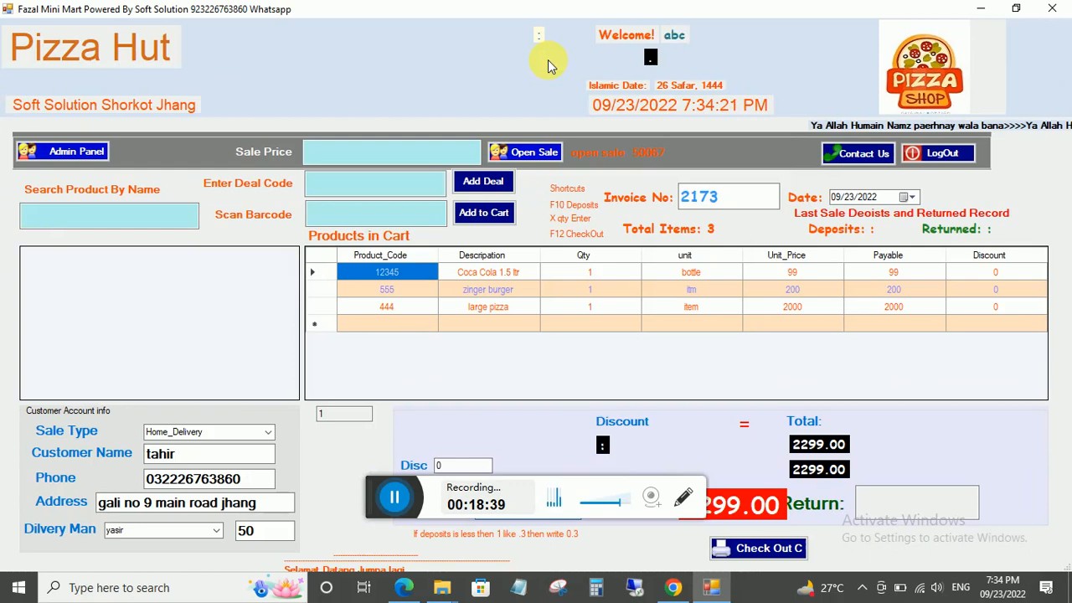
click(749, 547)
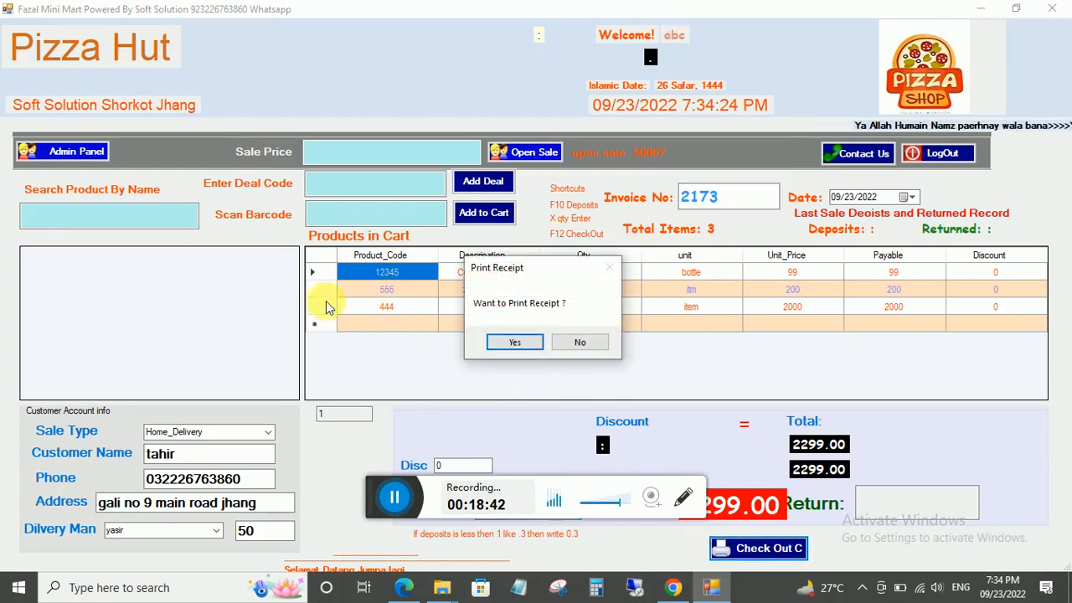
click(513, 341)
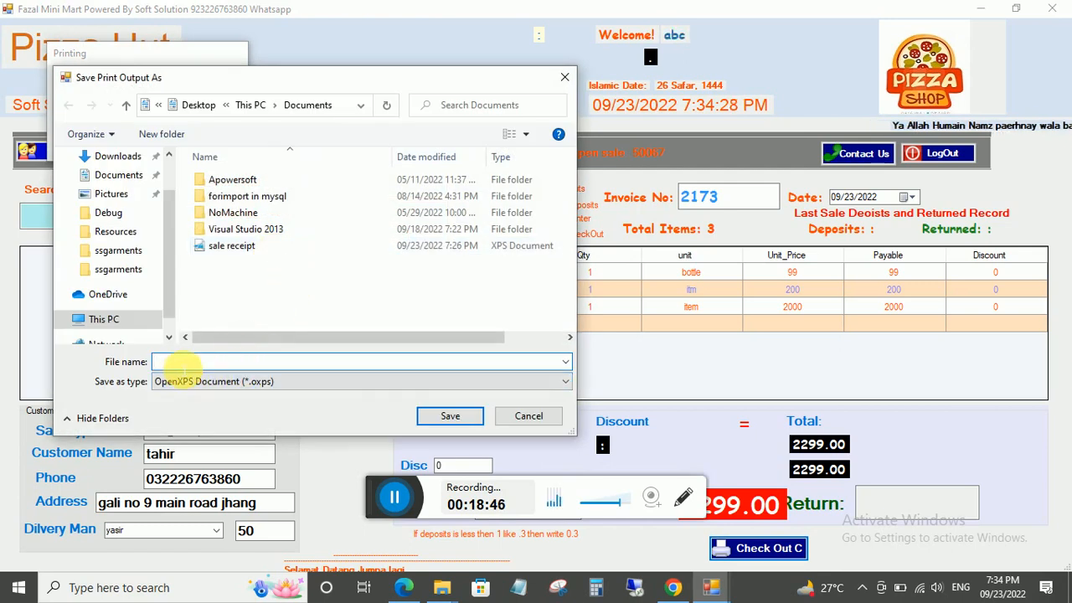
text(hom)
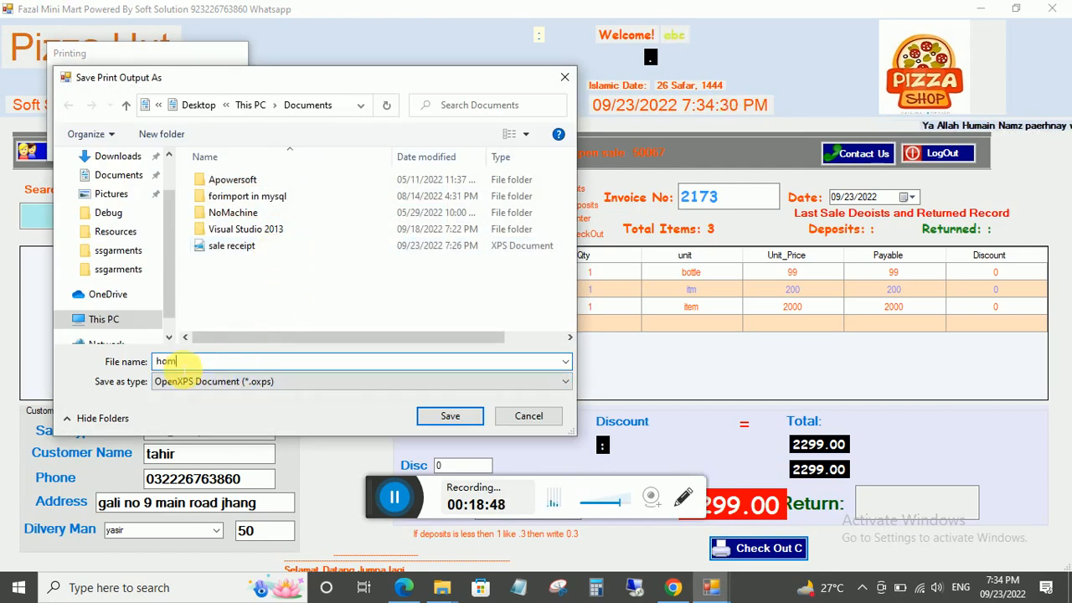
text(e deliver)
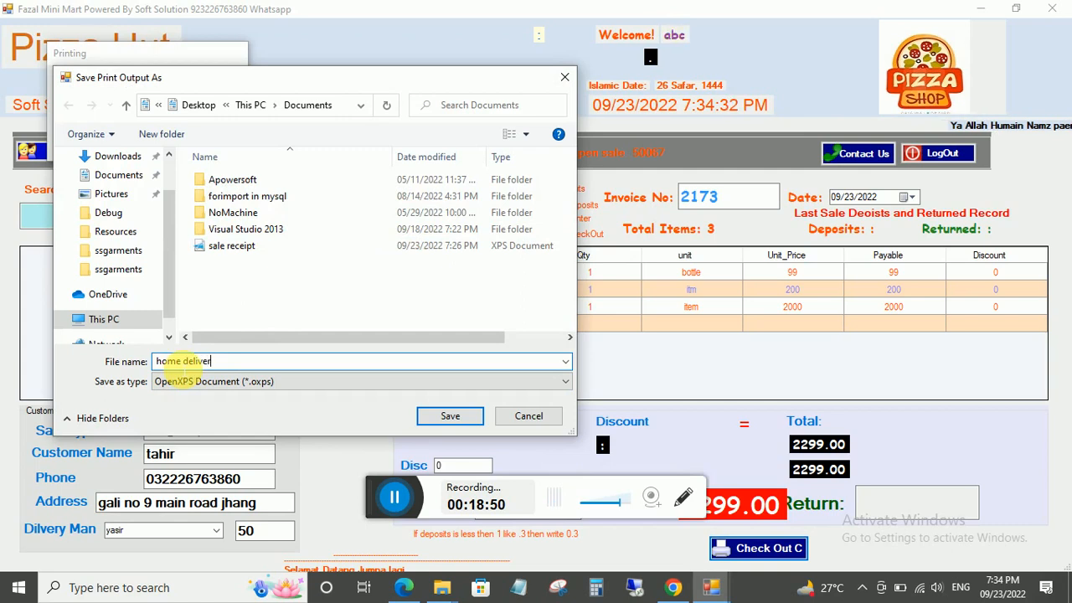
text(y yasir slip)
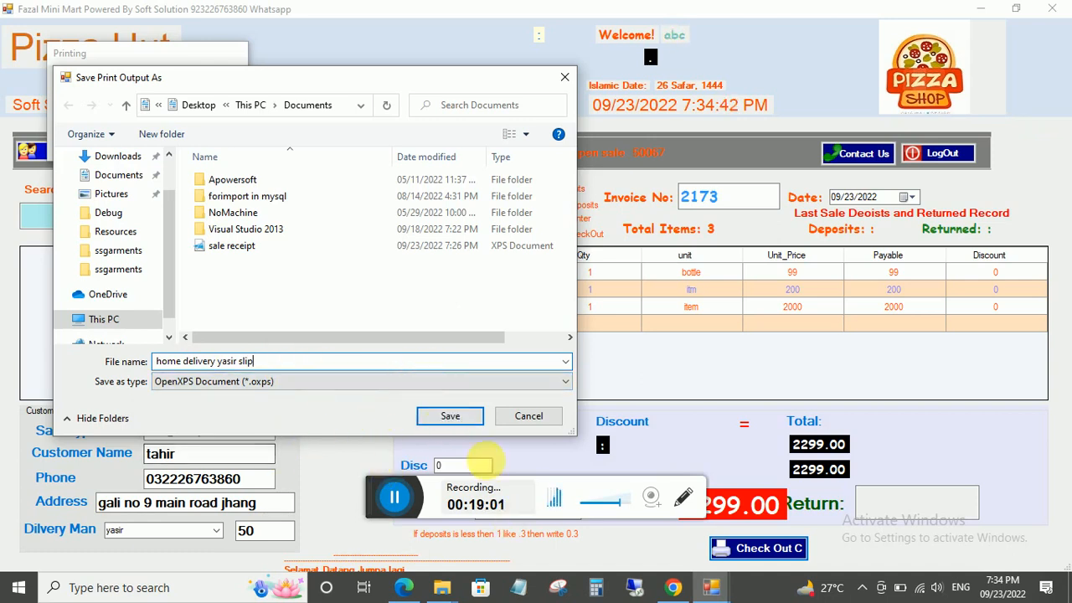
key(Return)
Bring the pending receipt save dialog back, then switch to the Soft Solutions YouTube page.
drag(233, 479, 145, 480)
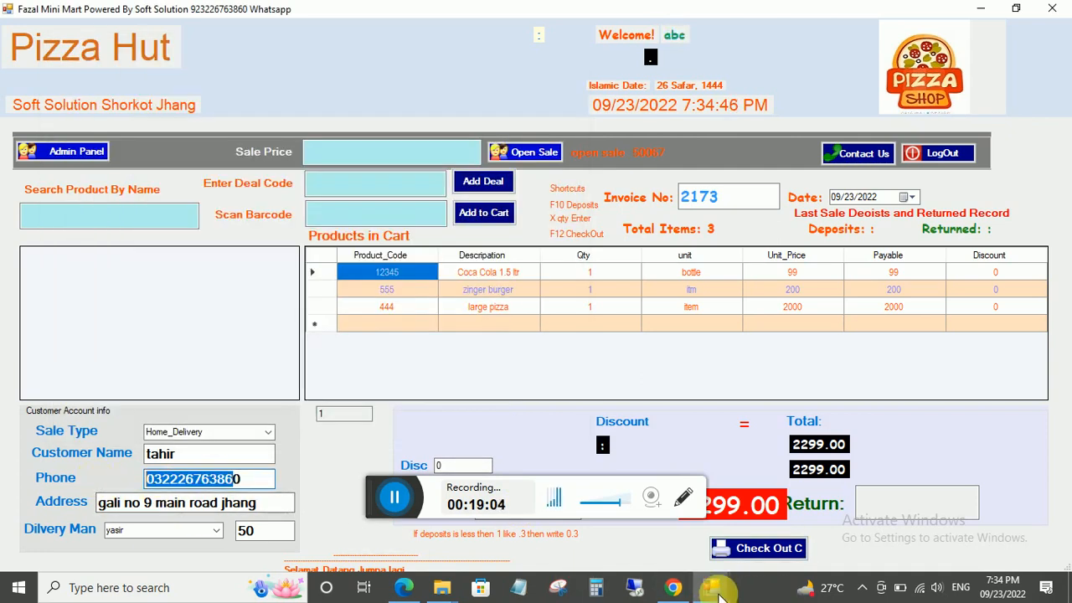
mouse_move(710, 584)
click(760, 472)
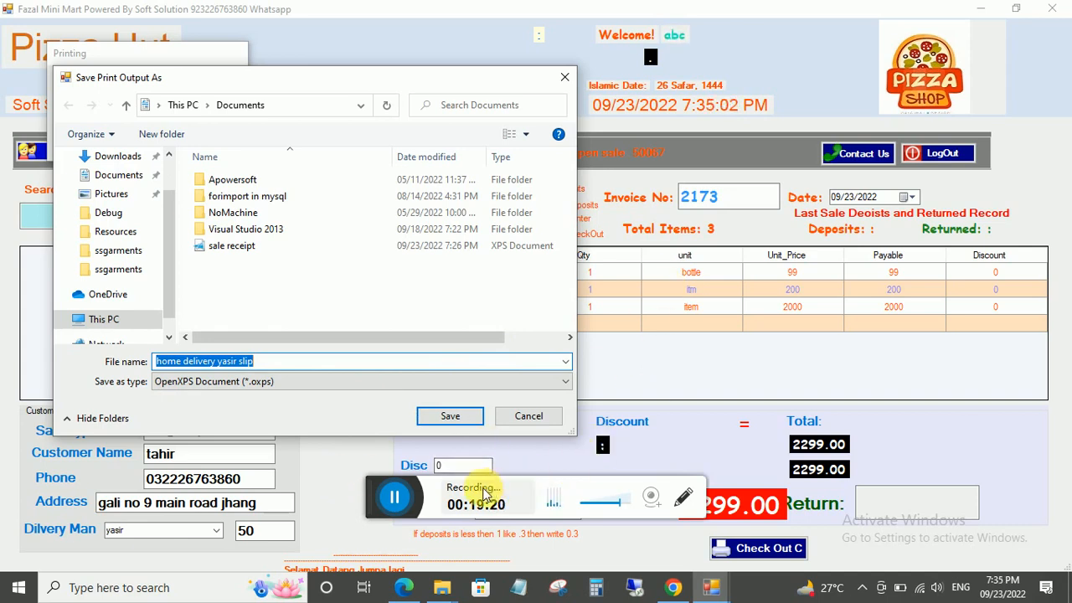
click(670, 586)
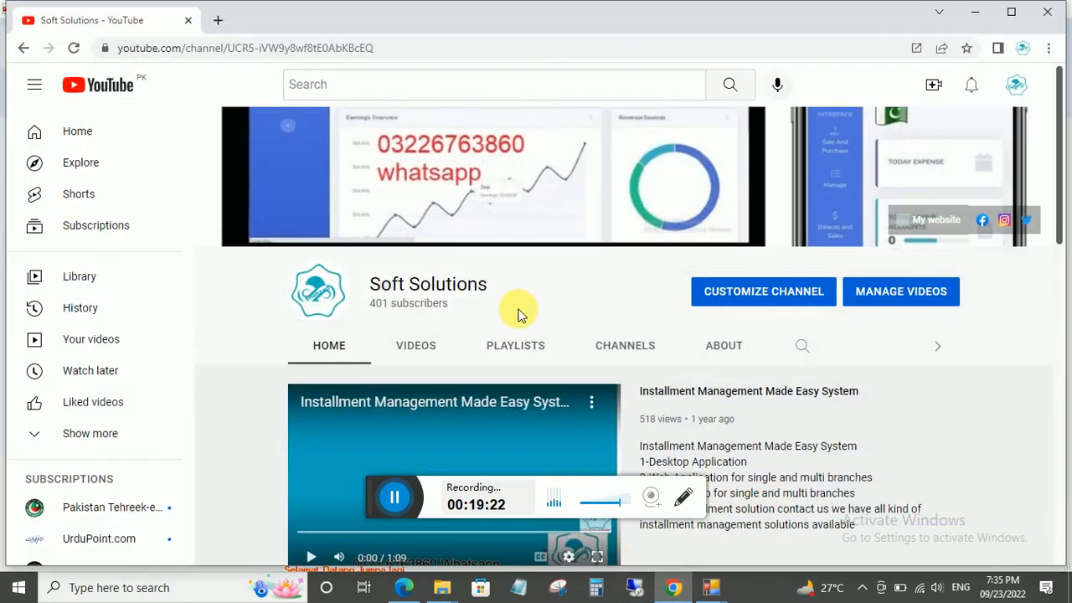
Open the Soft Solutions channel's Videos tab and scroll through its uploads grid.
scroll(435, 268, down, 2)
click(415, 189)
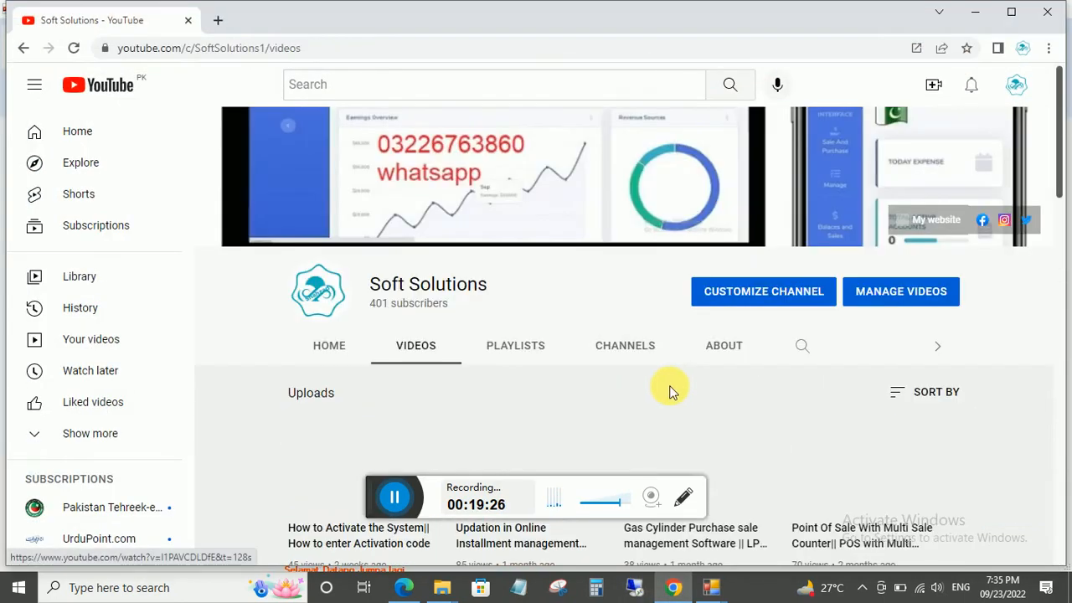
scroll(621, 387, down, 5)
scroll(628, 377, down, 8)
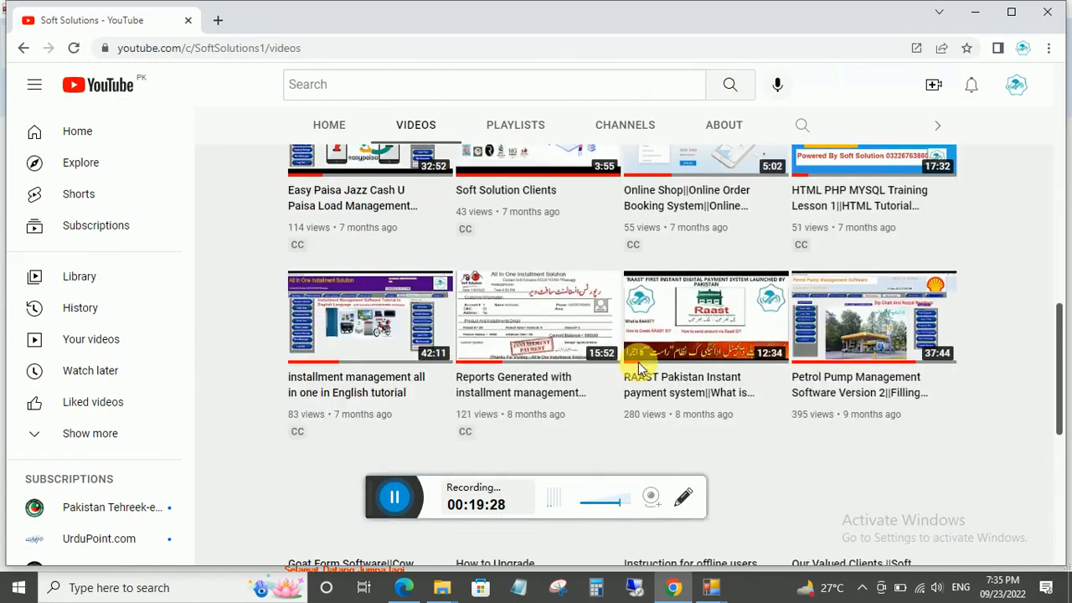
scroll(641, 368, down, 3)
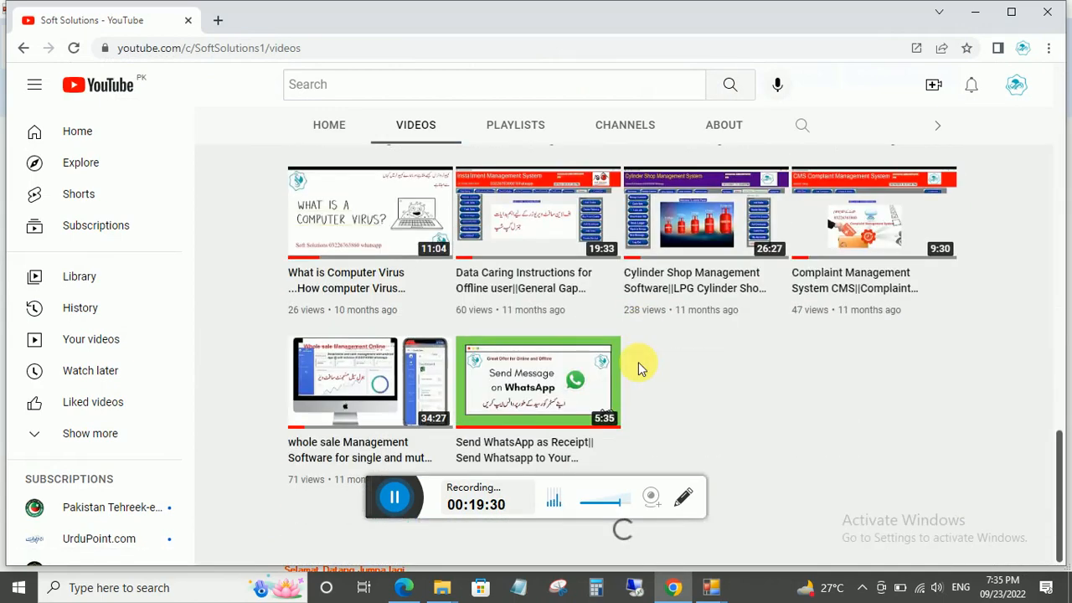
scroll(527, 364, down, 3)
scroll(527, 363, up, 2)
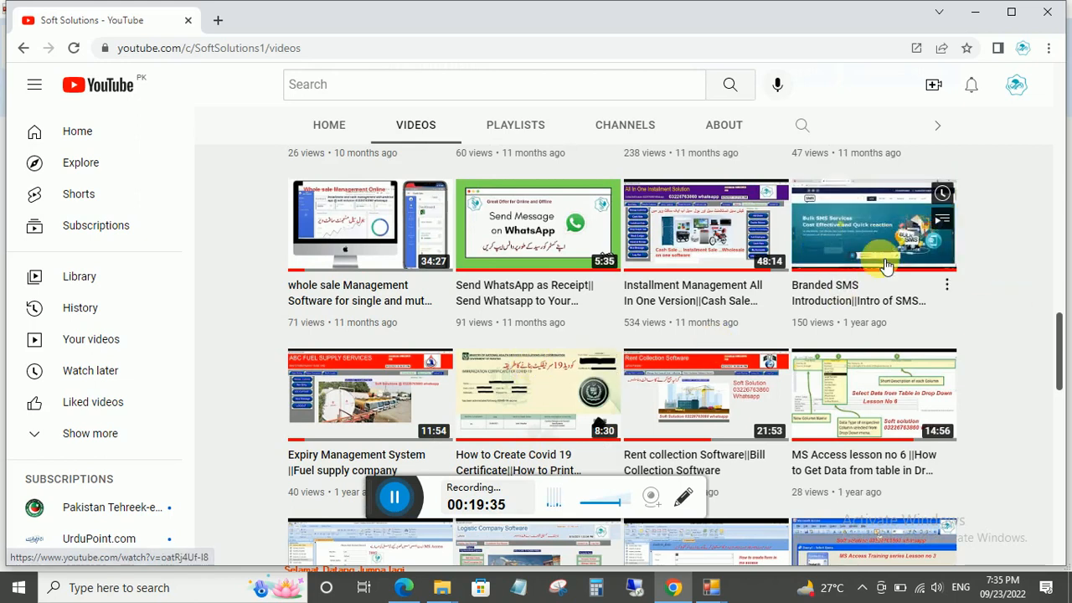
scroll(886, 241, up, 2)
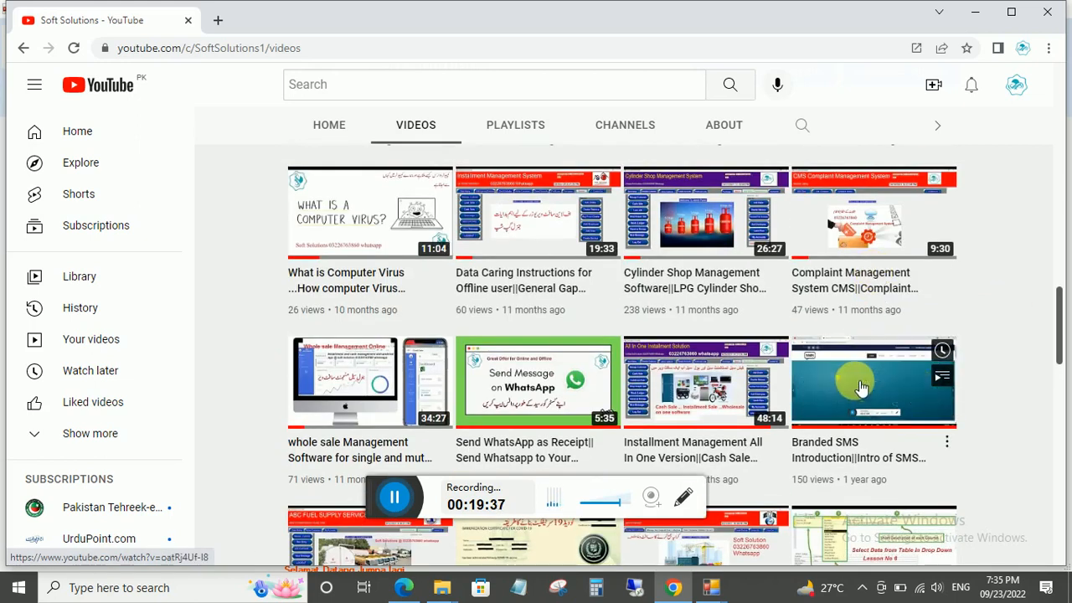
scroll(862, 378, up, 1)
scroll(851, 379, down, 2)
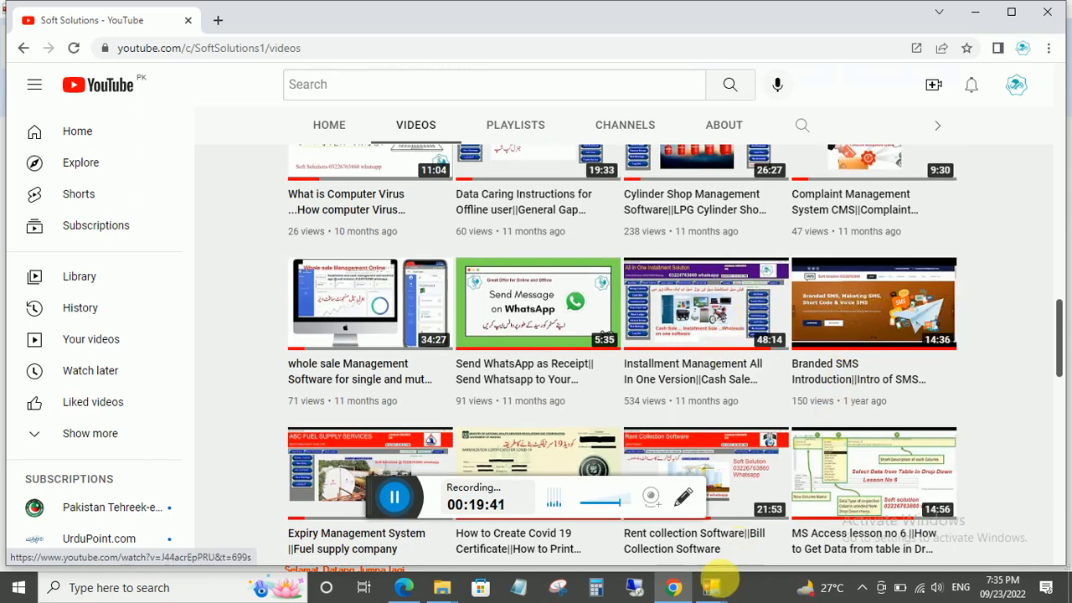
click(710, 586)
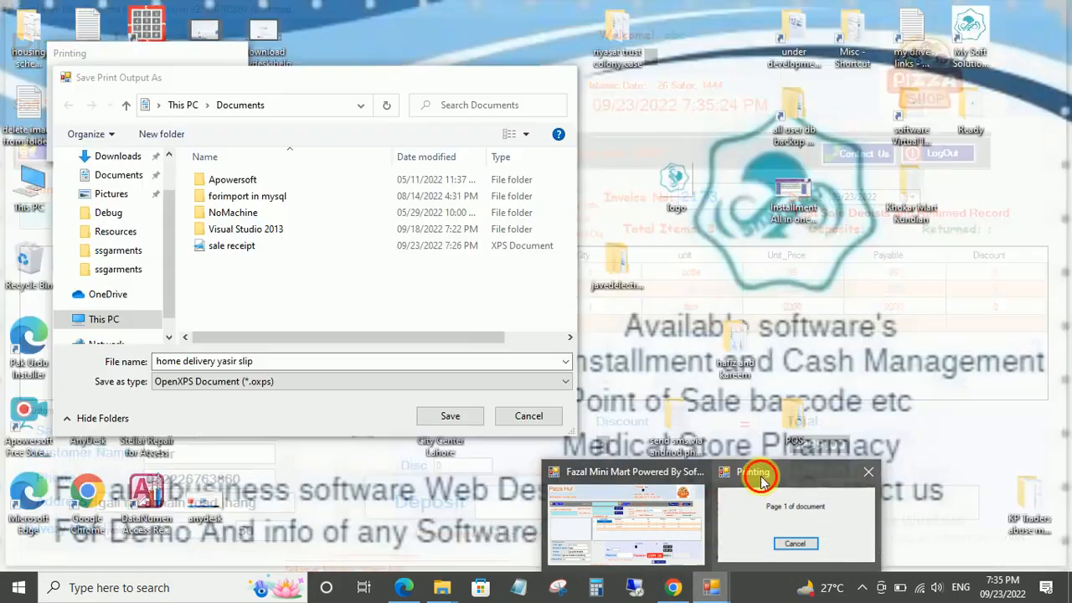
Save the home-delivery receipt to Documents as an XPS slip, then minimize the POS and Chrome windows.
click(795, 515)
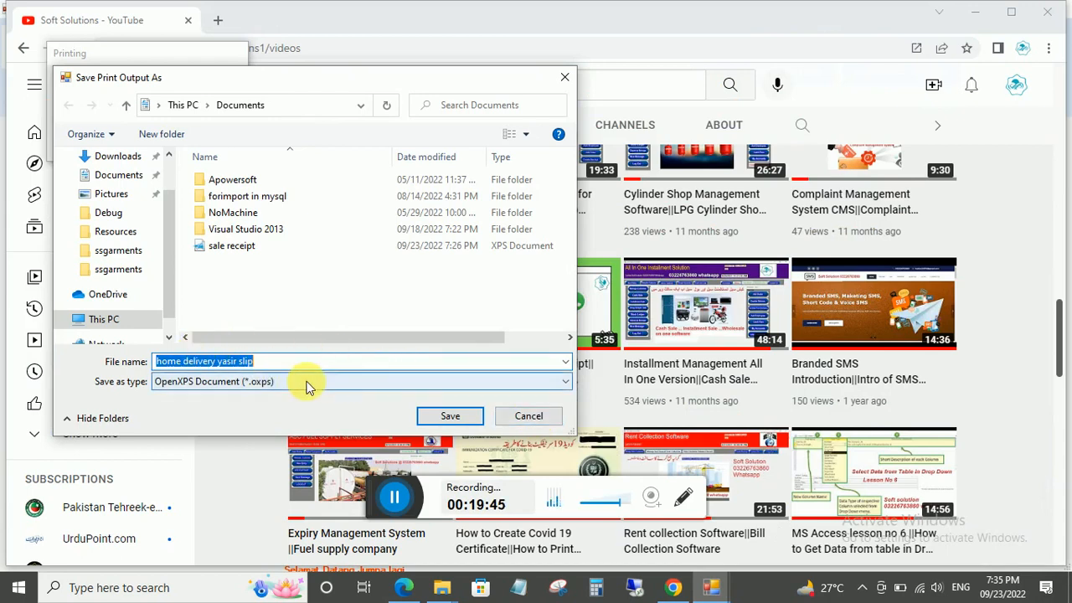
click(456, 423)
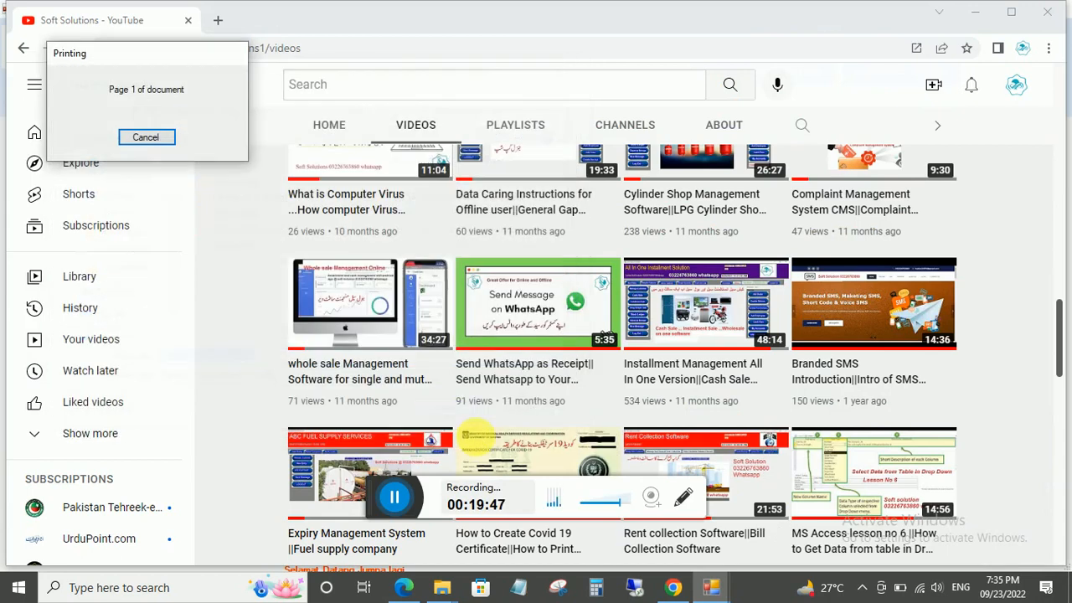
mouse_move(711, 586)
click(638, 471)
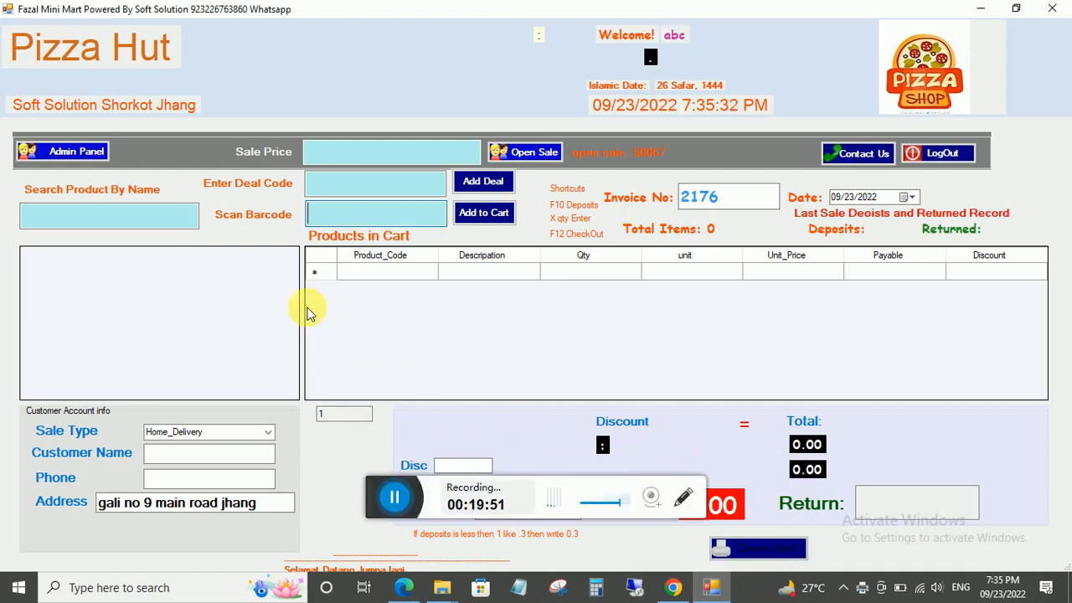
click(980, 9)
click(974, 11)
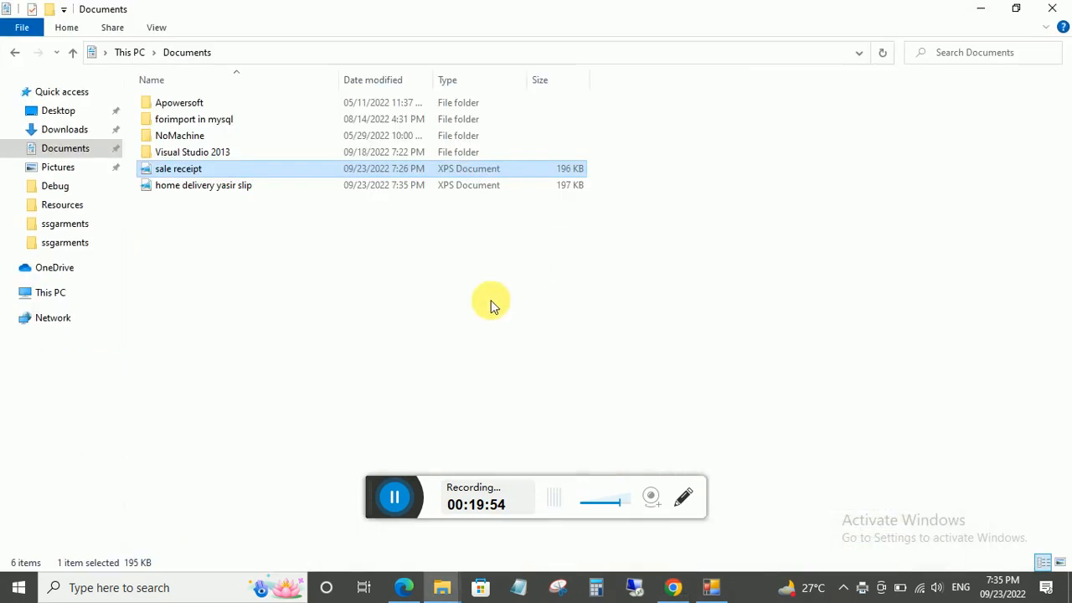
Open the saved home-delivery XPS slip, review its customer name, phone and address lines, then close it.
double_click(210, 188)
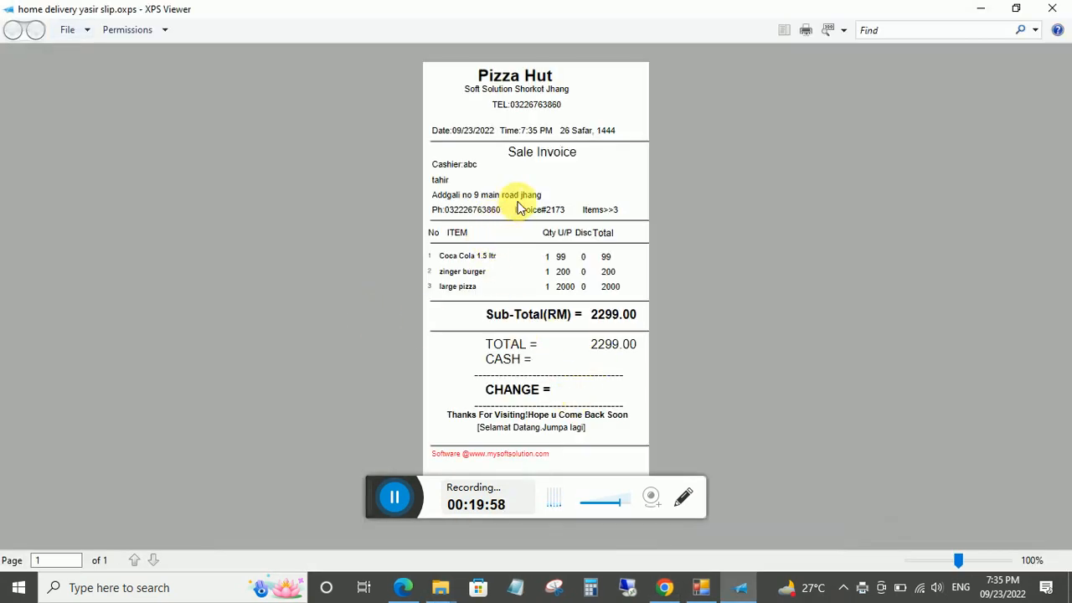
drag(544, 201, 422, 185)
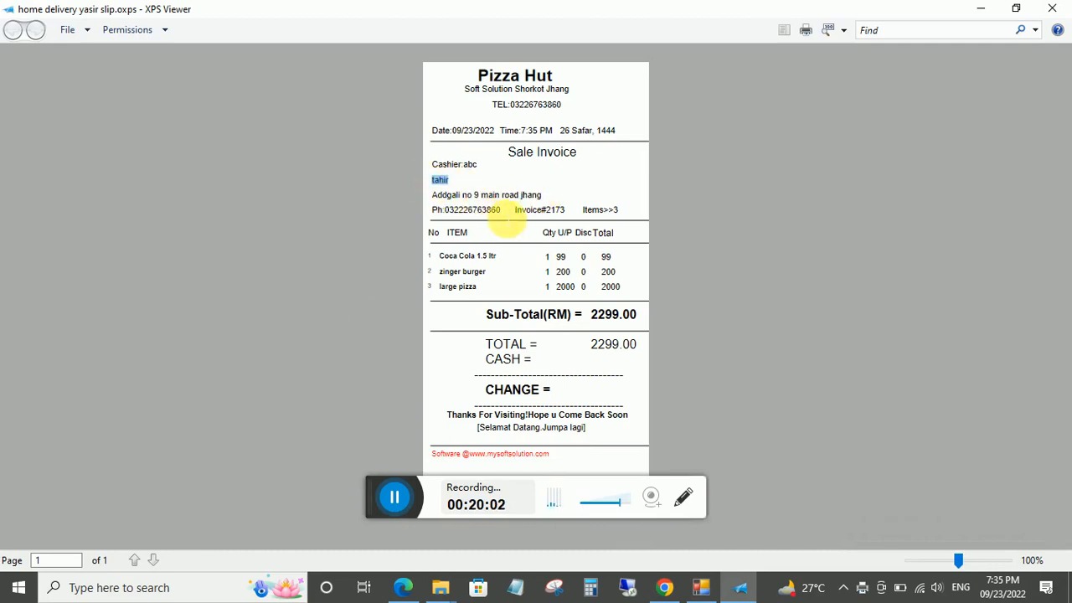
drag(500, 210, 431, 215)
drag(540, 197, 425, 201)
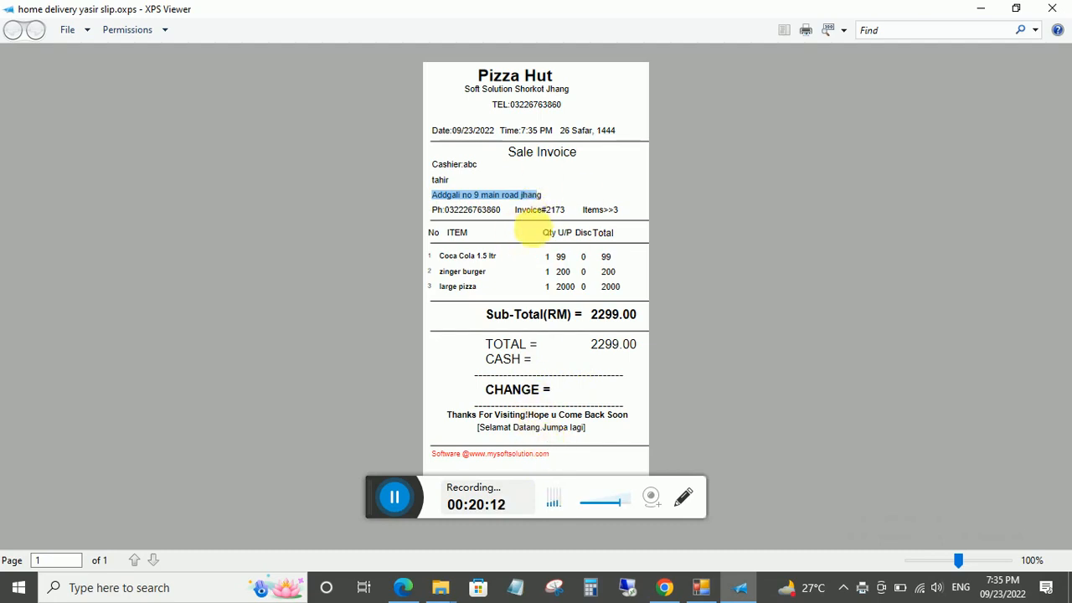
drag(559, 205, 411, 196)
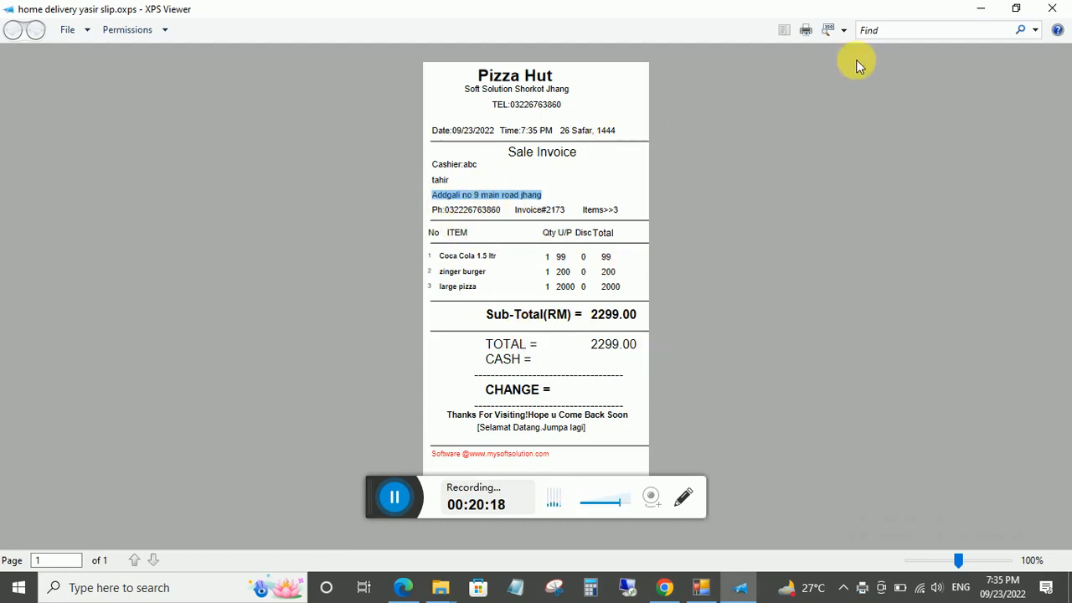
click(1052, 8)
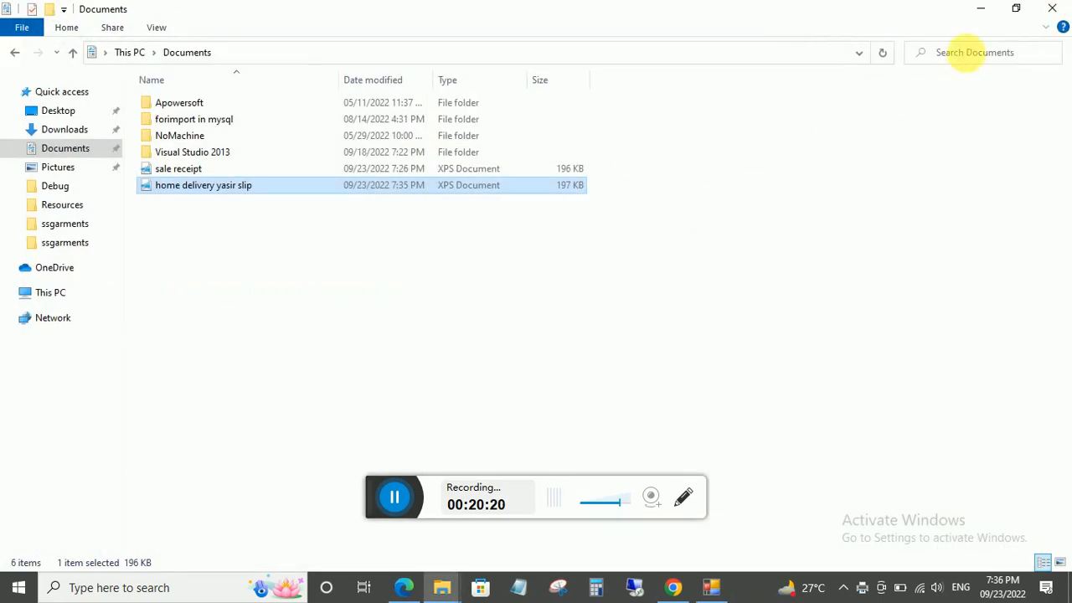
click(700, 587)
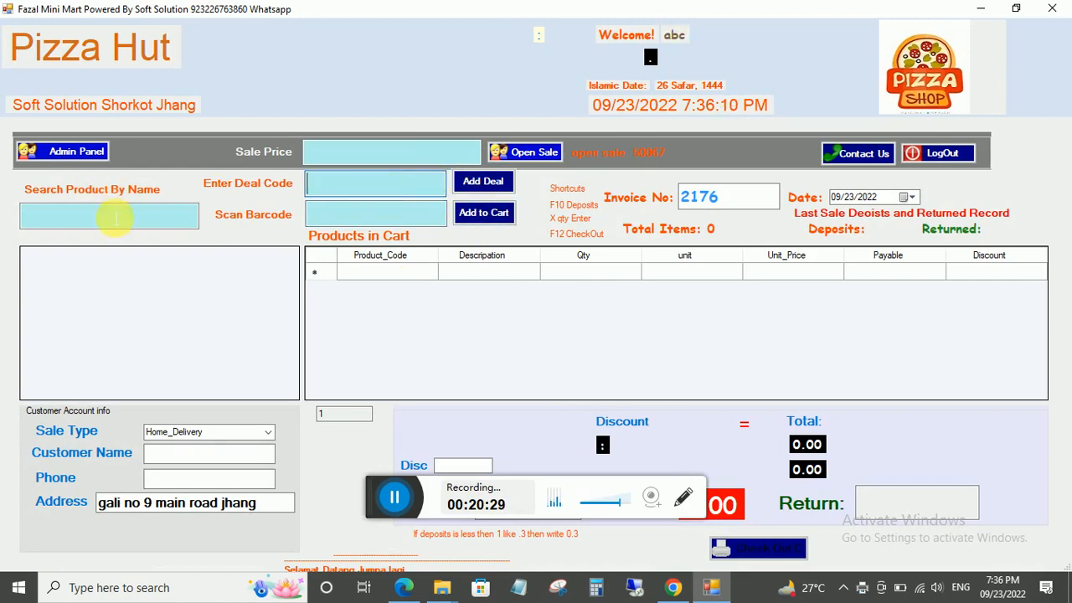
Search 'm' and add medium piza to the cart.
text(m)
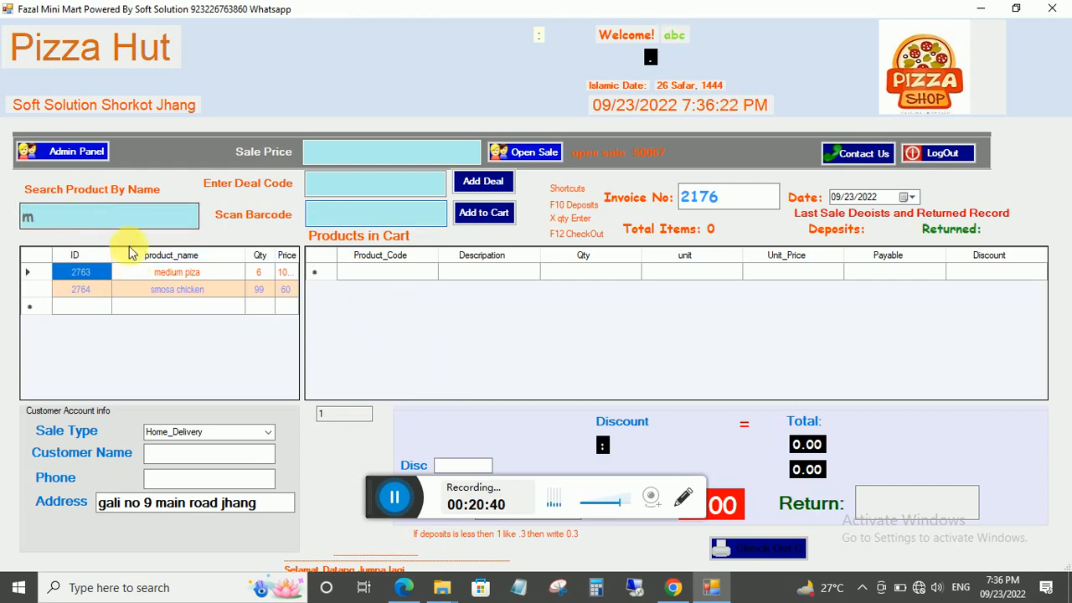
click(173, 272)
click(496, 212)
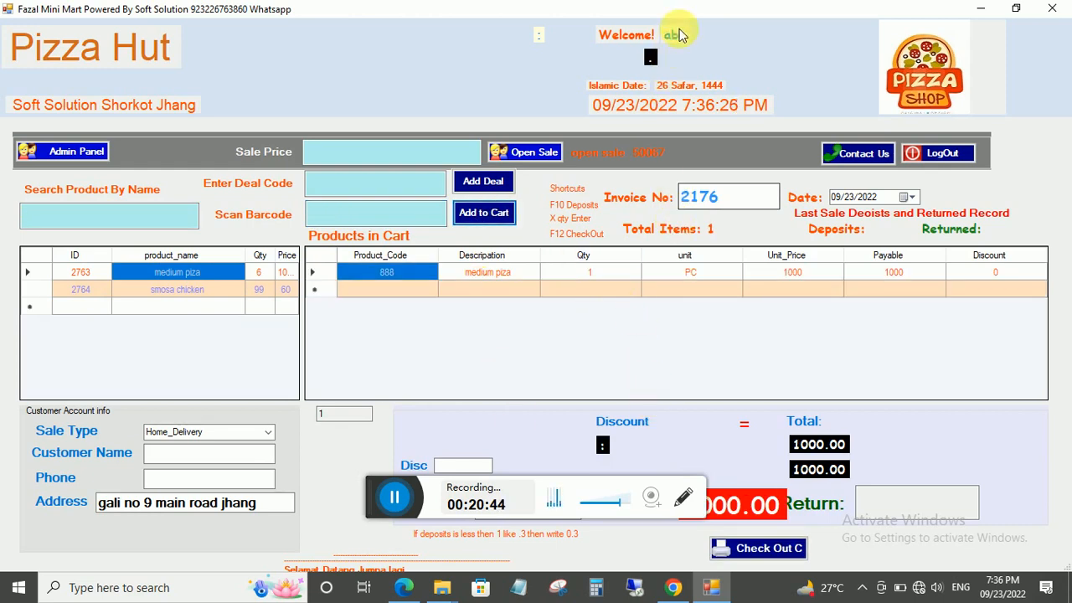
Enter a 1000 deposit and check out the sale without printing a receipt.
drag(694, 9, 684, 38)
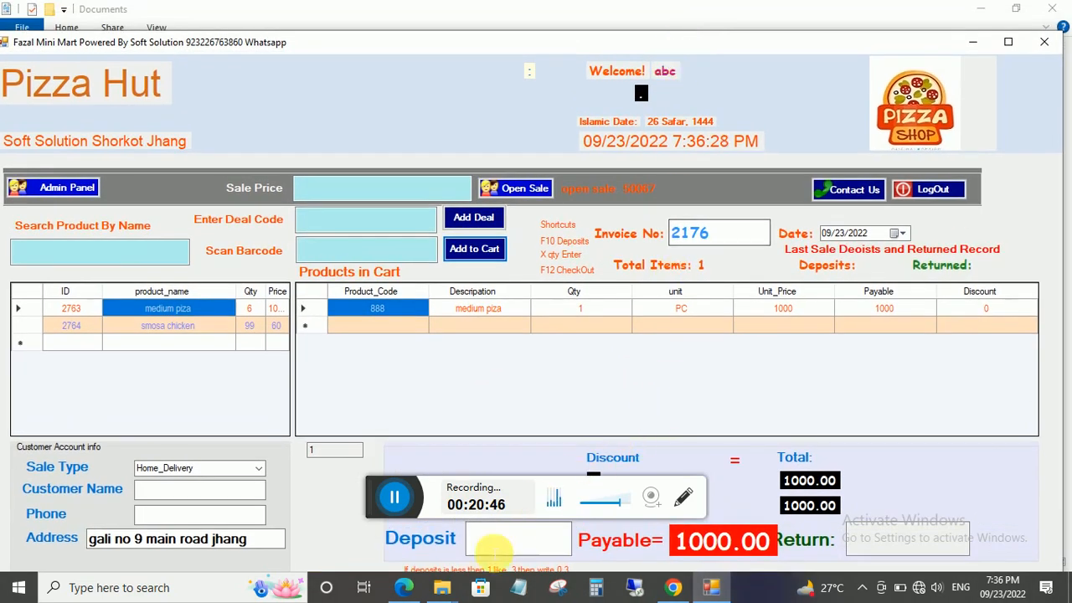
click(482, 543)
text(1000)
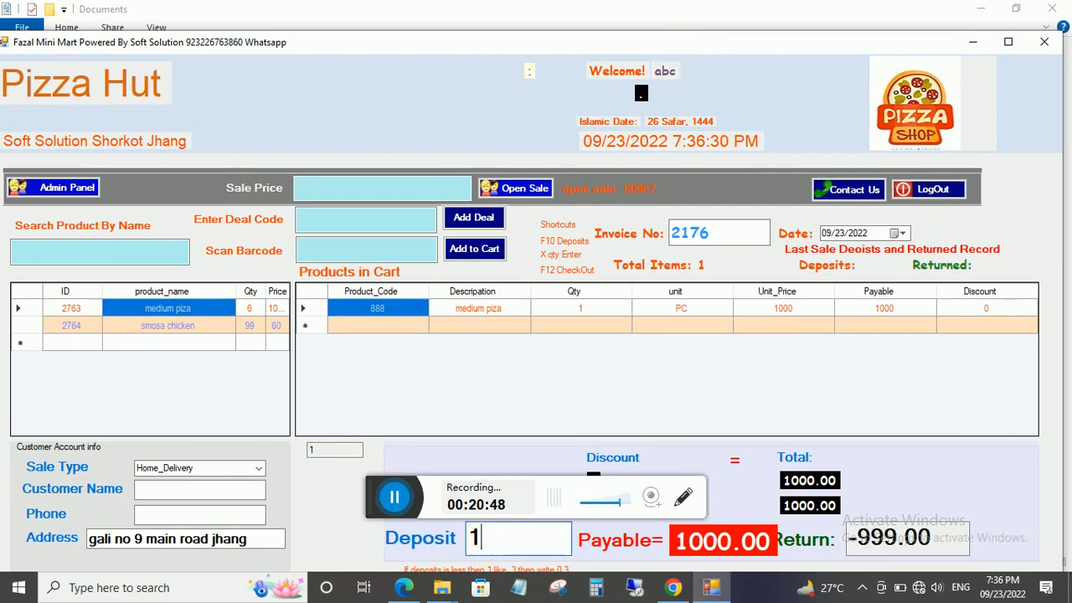
double_click(719, 48)
click(722, 547)
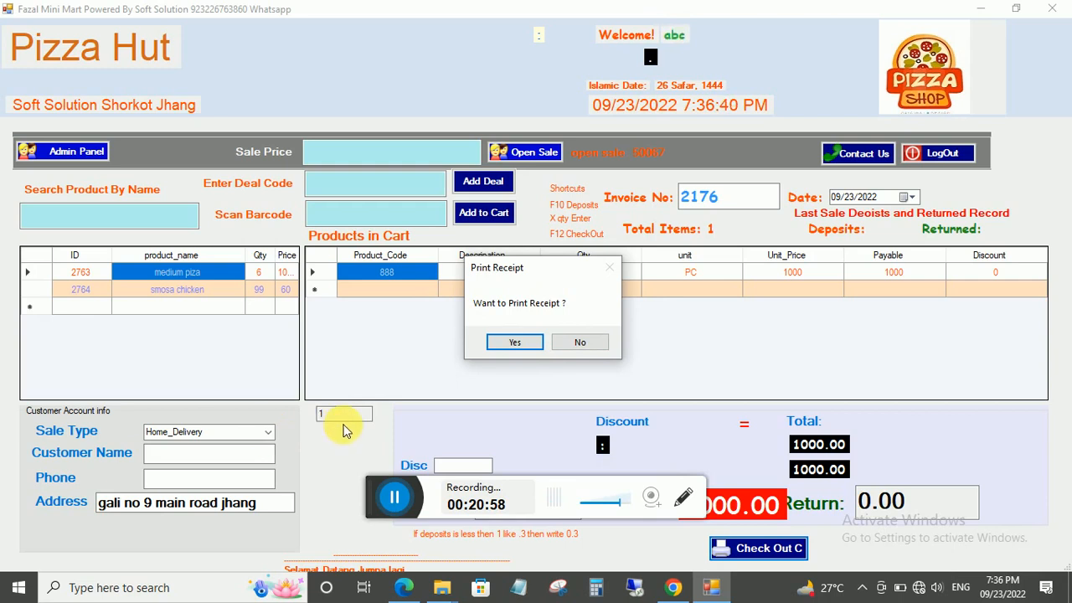
click(267, 435)
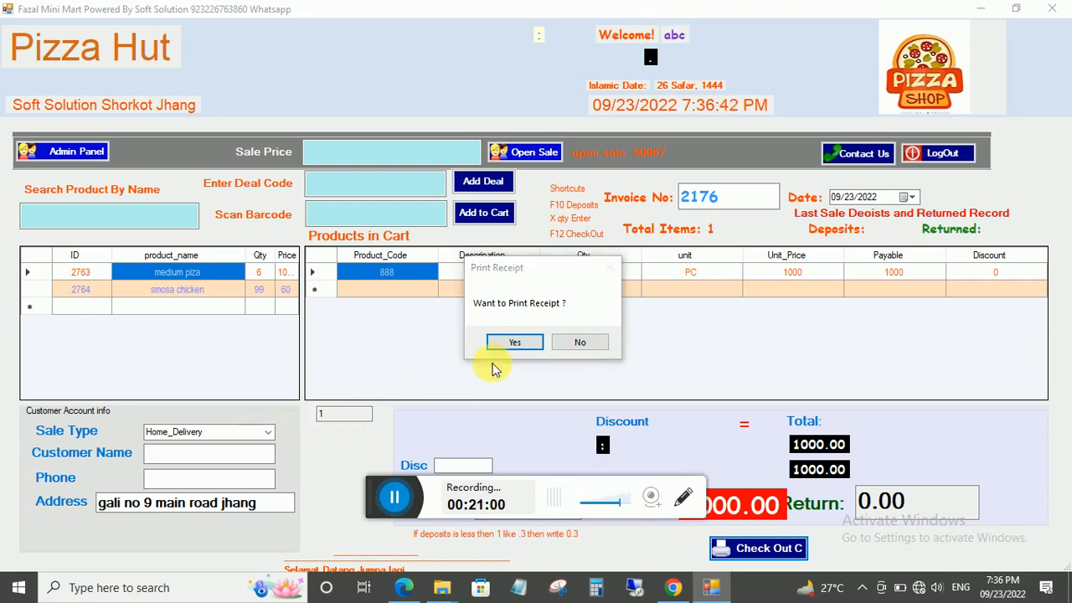
click(561, 341)
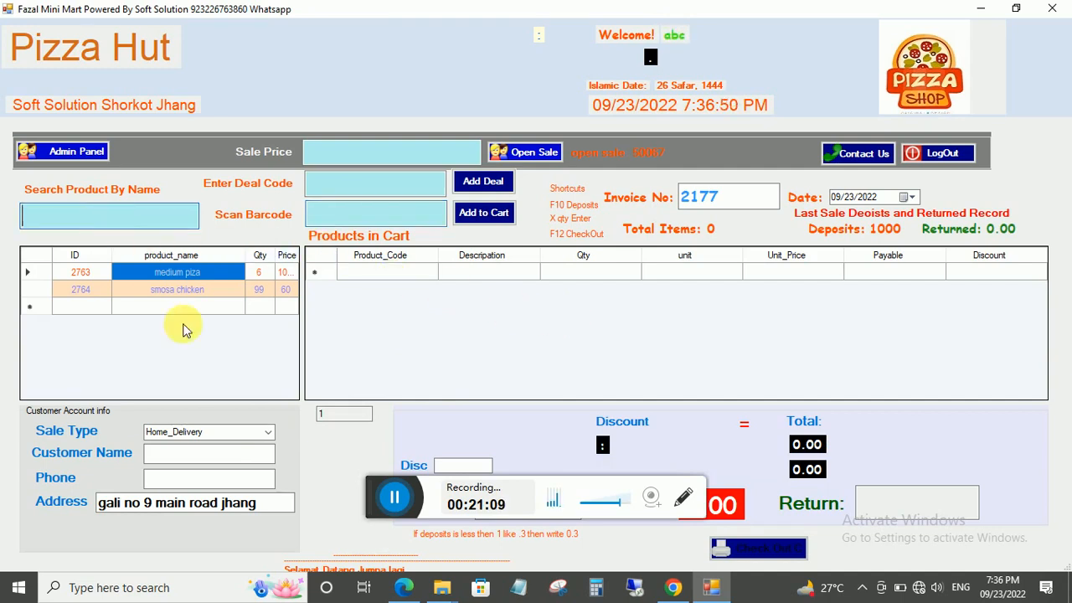
Set the sale type to At_Shop and add Coca Cola 1.5 ltr and smosa chicken to the cart.
click(253, 432)
click(171, 448)
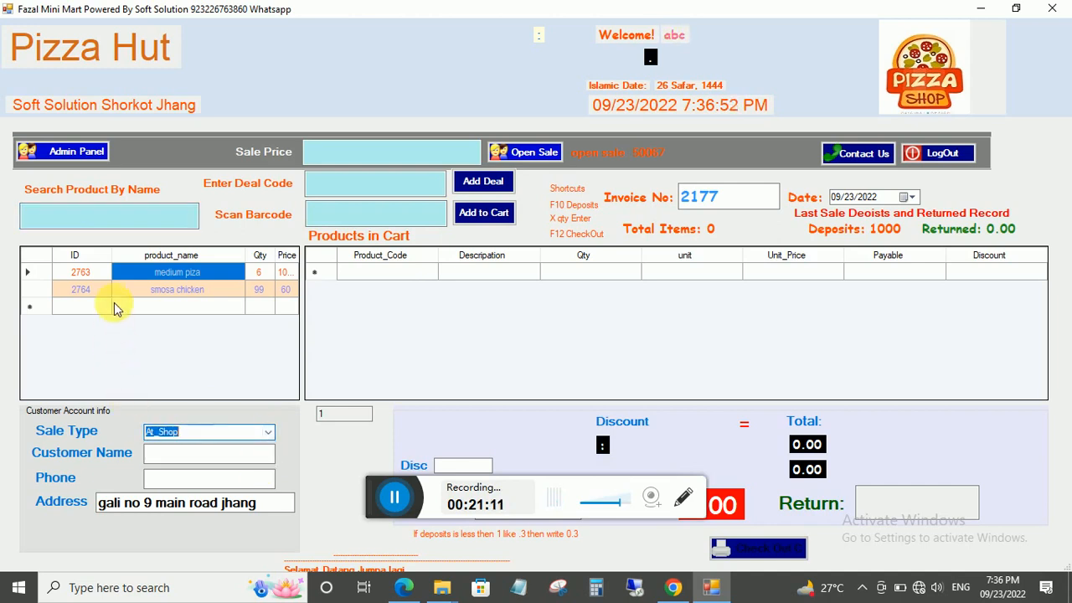
click(118, 216)
text(c)
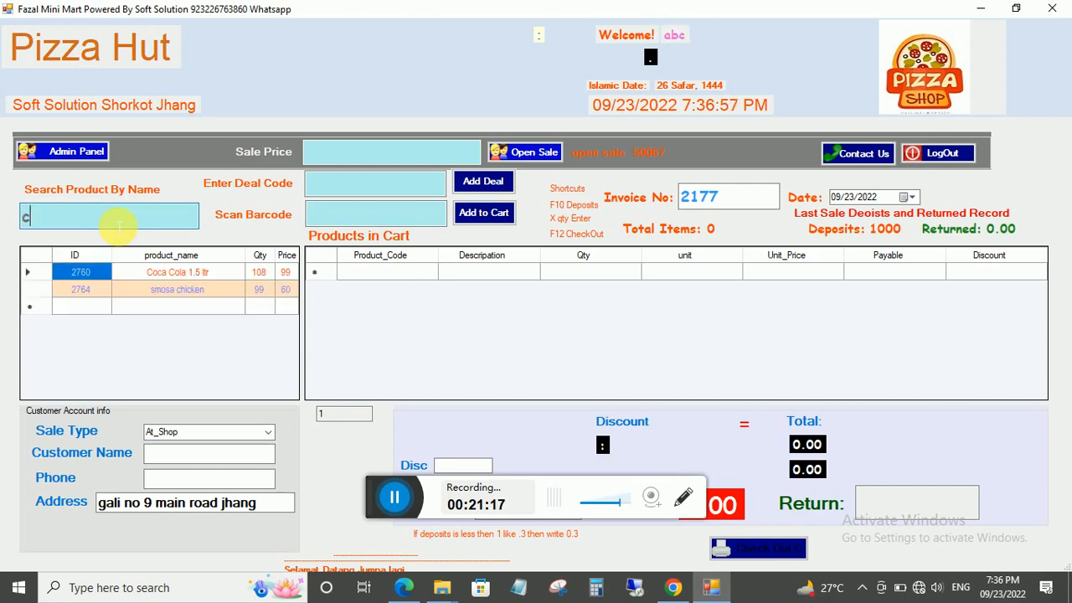
click(206, 272)
click(502, 215)
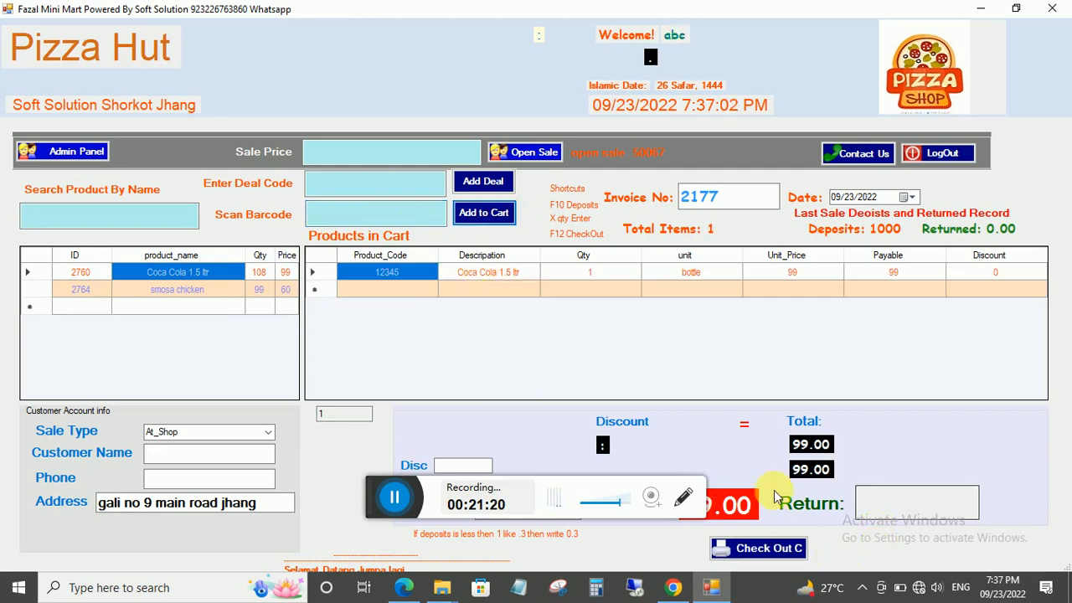
click(163, 295)
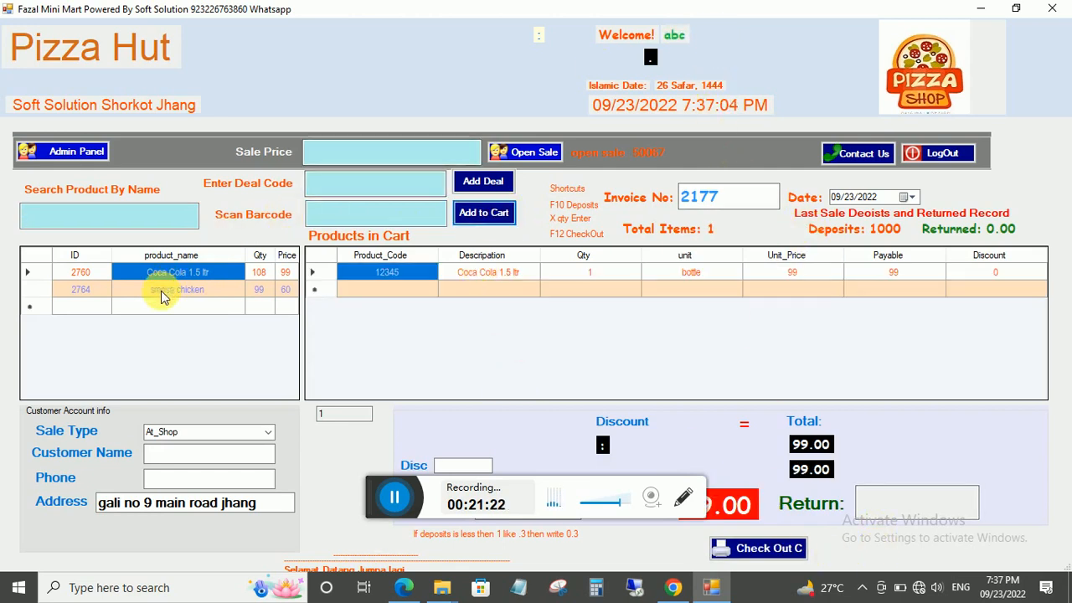
click(505, 220)
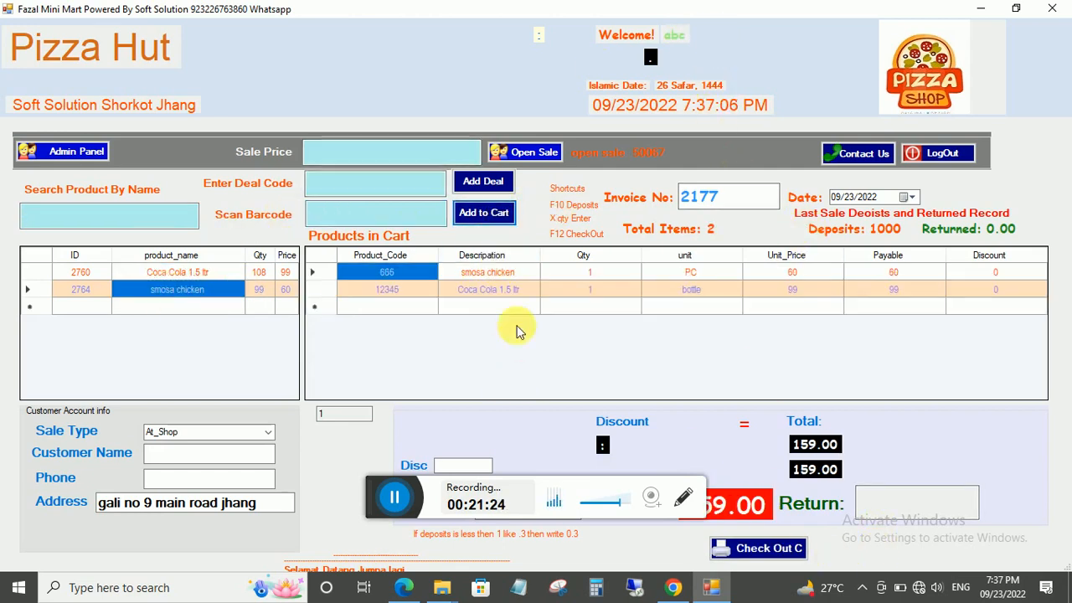
Enter a 200 deposit and check out the 159 sale without a receipt, returning 41.
double_click(716, 12)
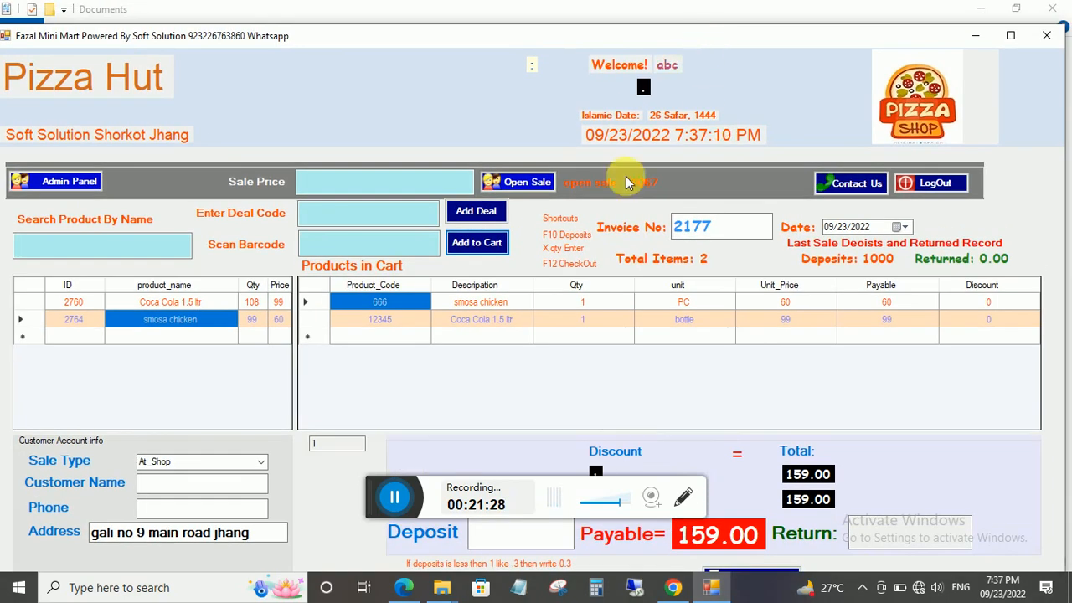
click(531, 535)
text(200)
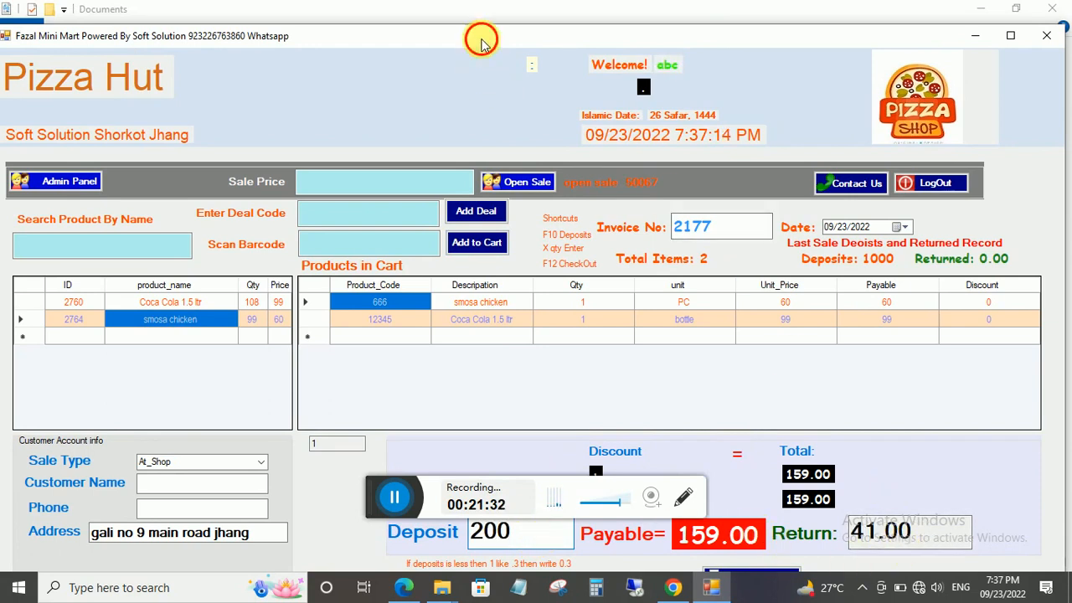
double_click(479, 36)
click(766, 546)
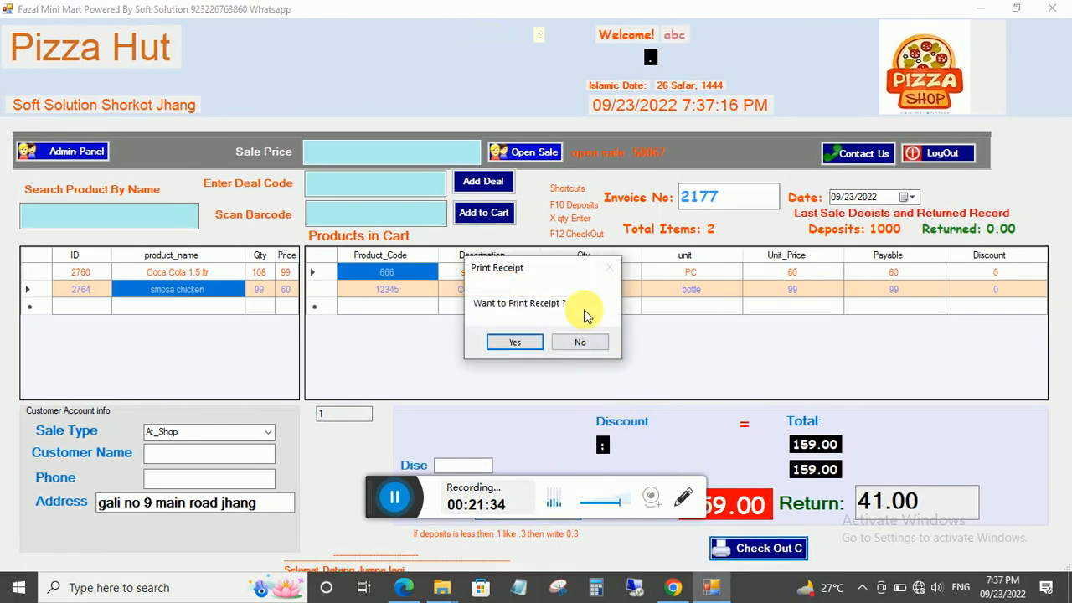
click(581, 336)
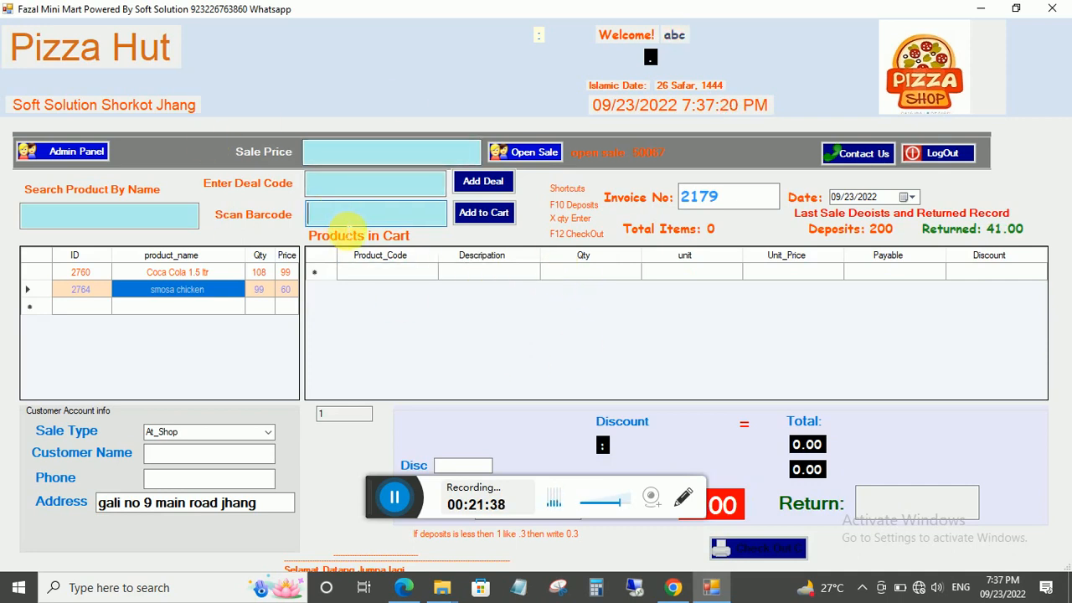
Switch the sale type to Home_Delivery and back to At_Shop, then open the admin panel.
click(429, 218)
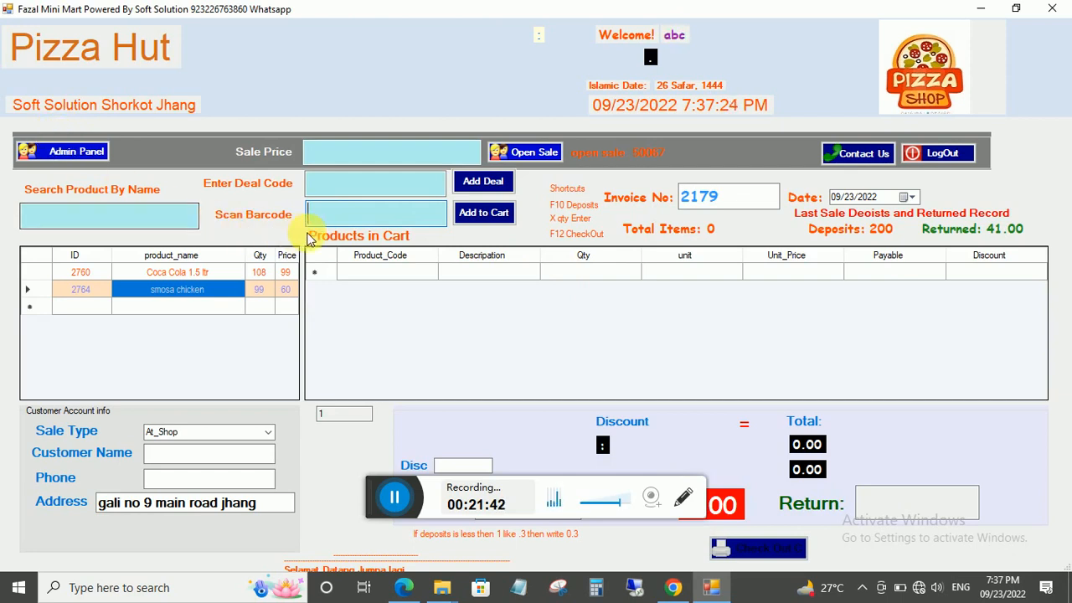
click(267, 432)
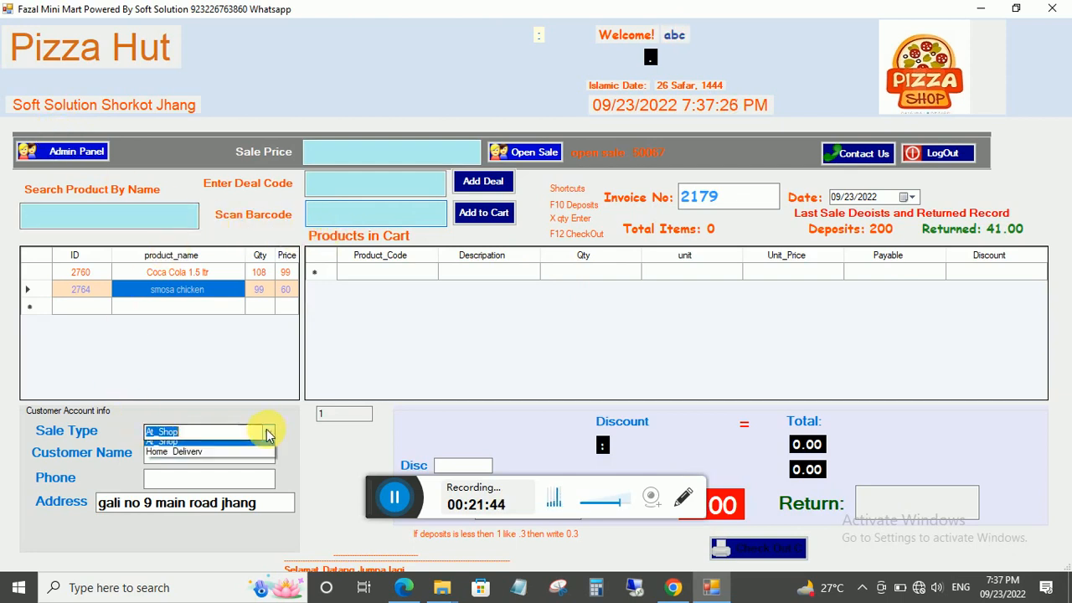
click(167, 444)
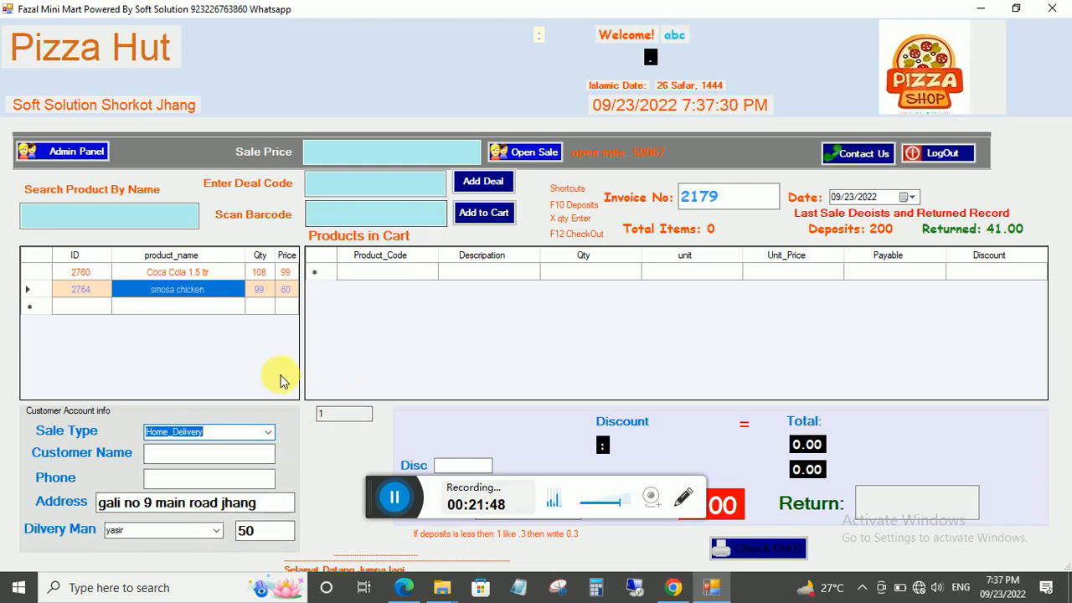
click(268, 432)
click(167, 456)
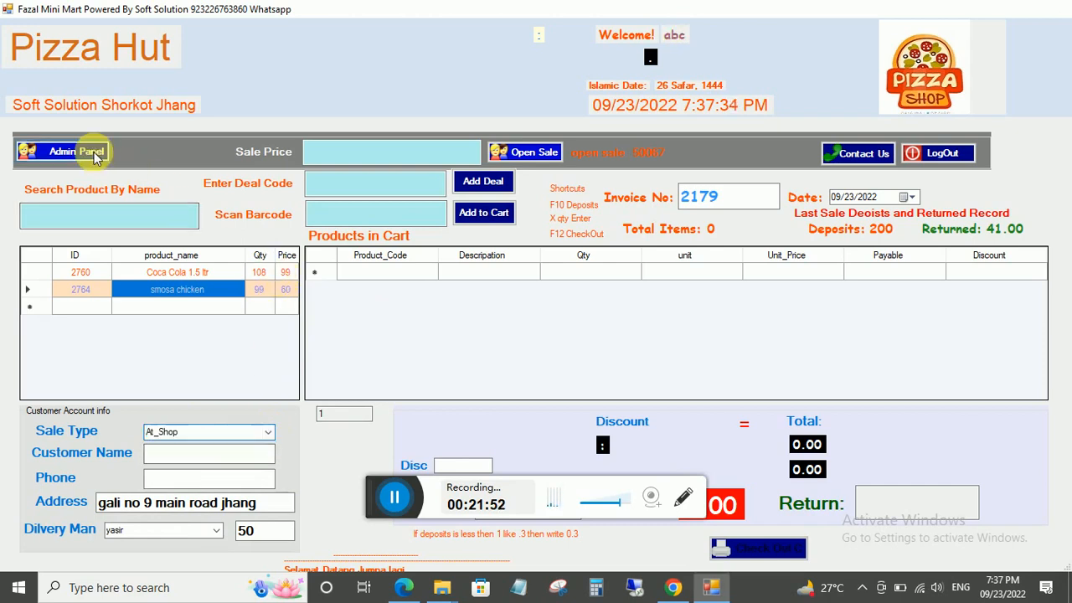
click(95, 154)
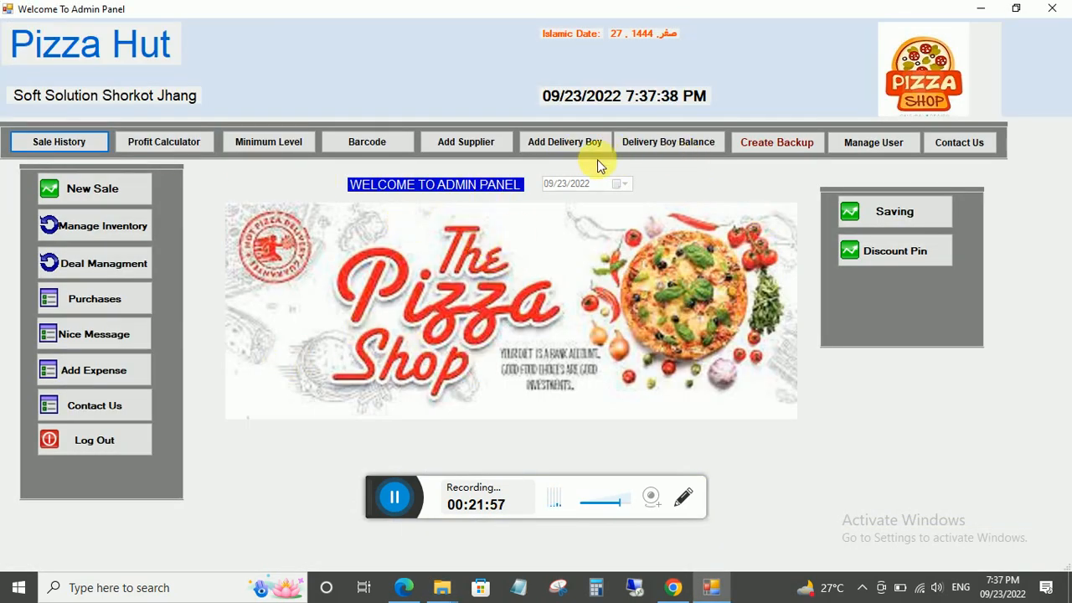
Open delivery boy account 1's ledger showing invoices 2173, 2176 and 2177 at 50 each, balance 150.
click(667, 147)
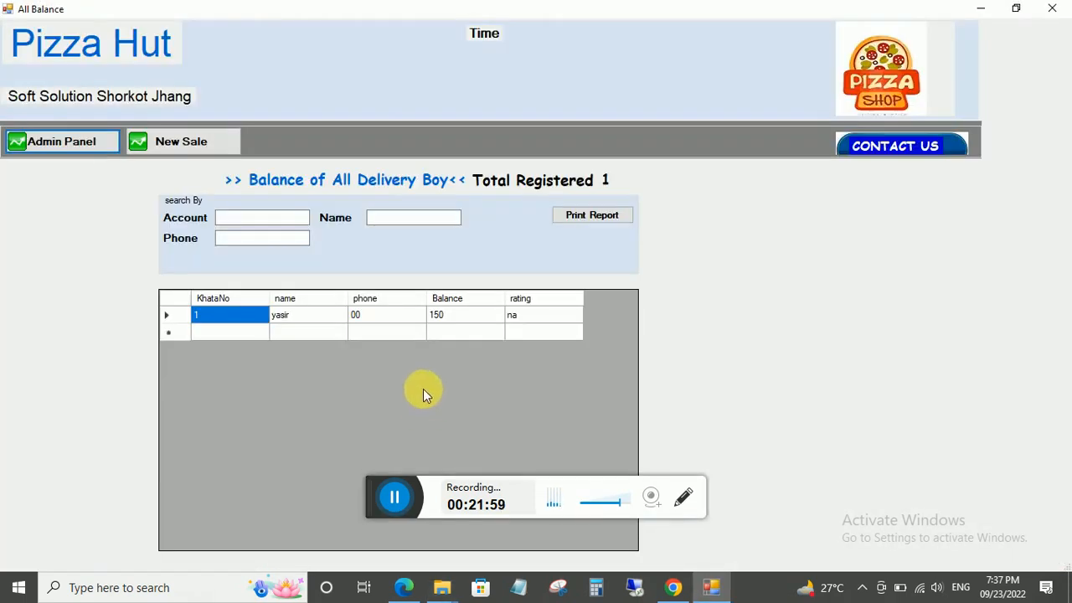
double_click(444, 320)
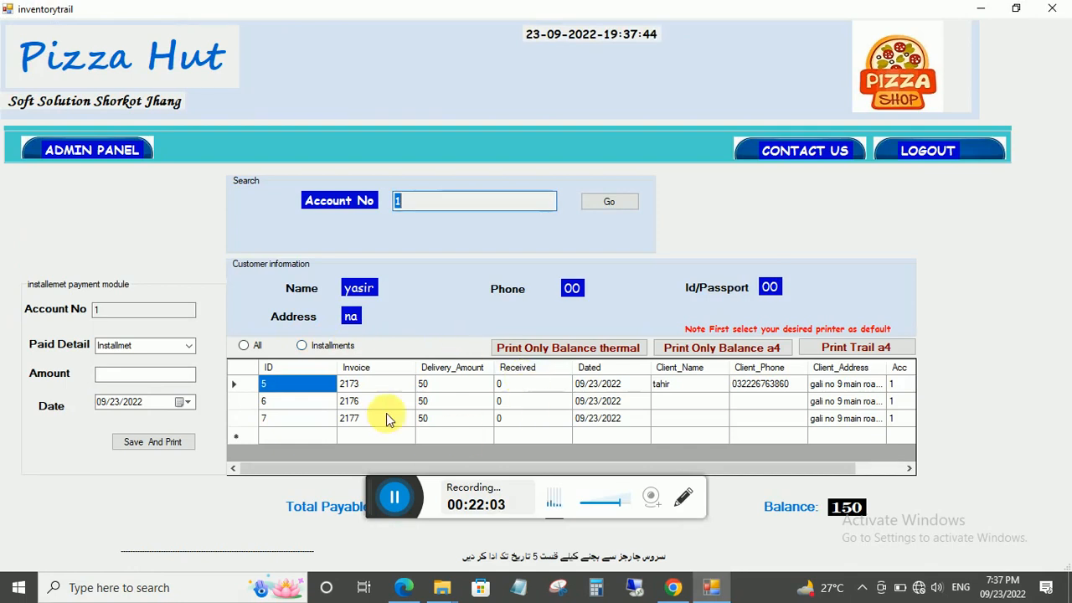
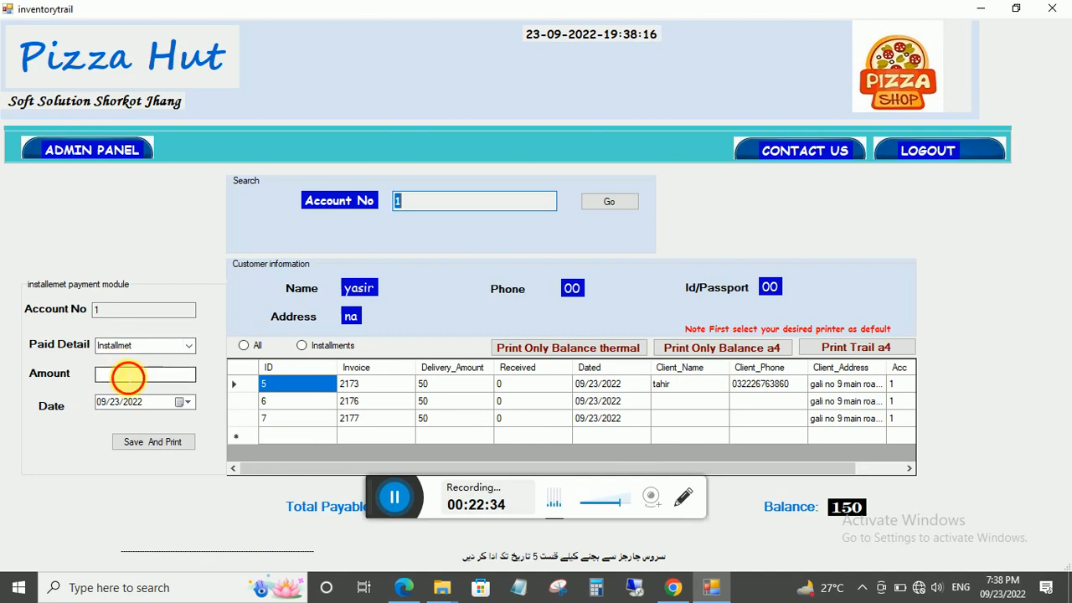
Save a 100 installment payment without a receipt, cutting the balance from 150 to 50.
click(127, 376)
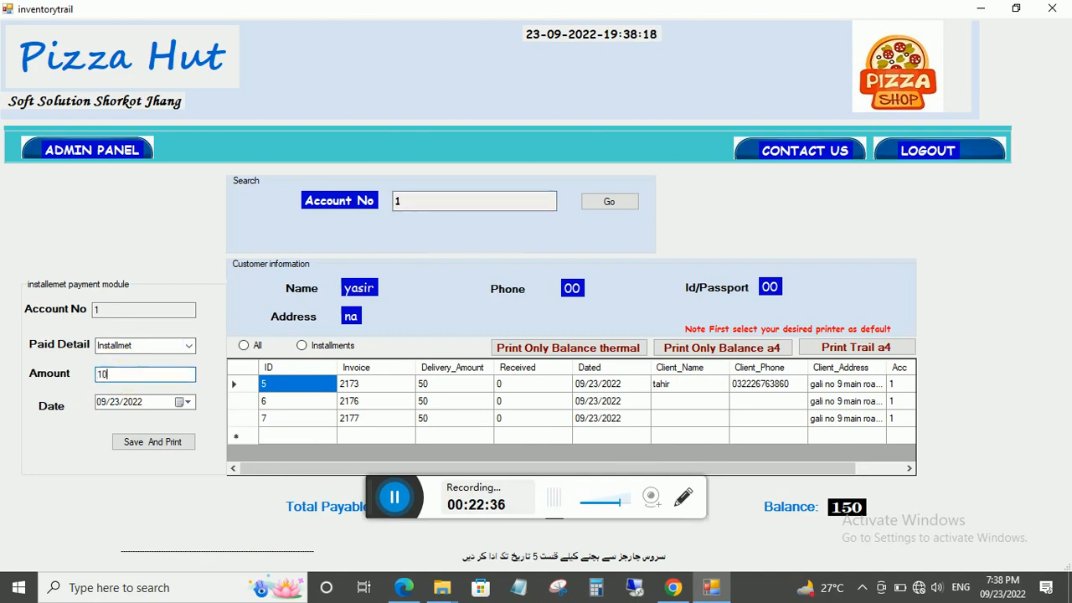
click(154, 438)
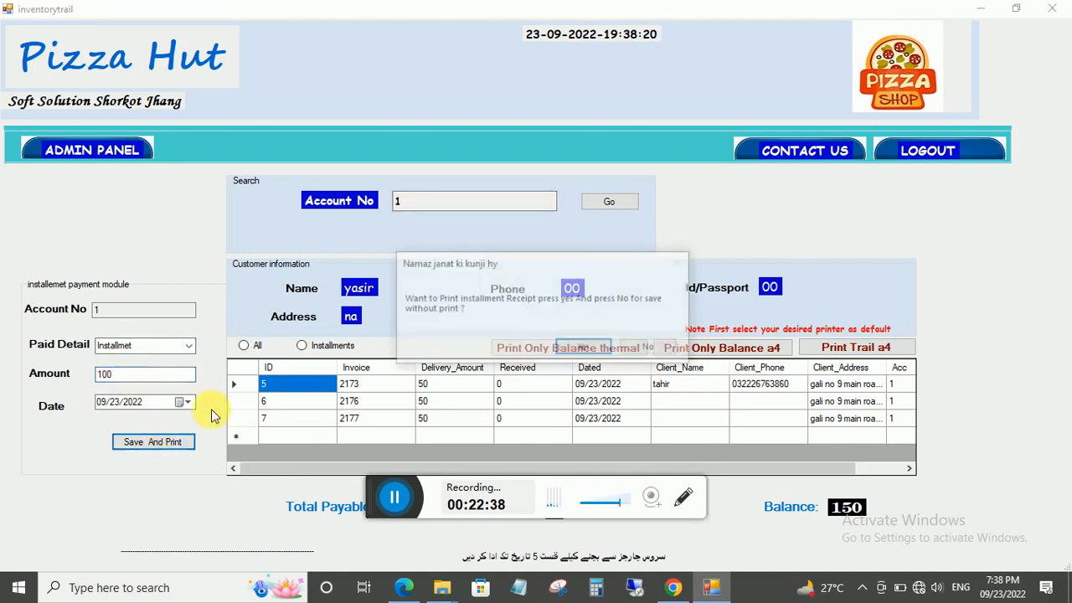
click(631, 353)
click(529, 345)
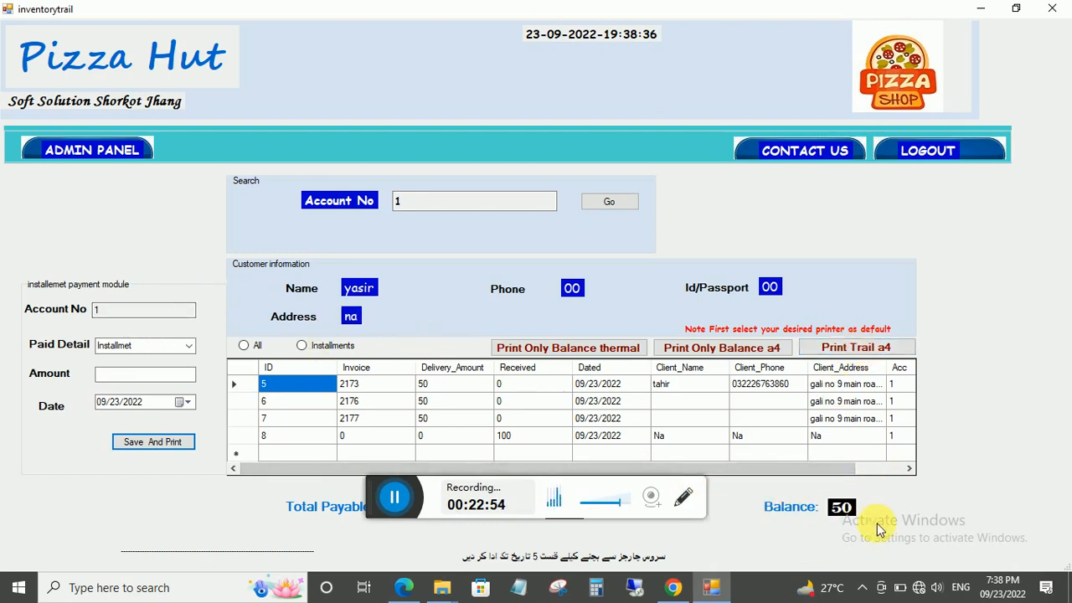
Check the delivery boy records and balances, showing one registered boy owing 50.
click(103, 152)
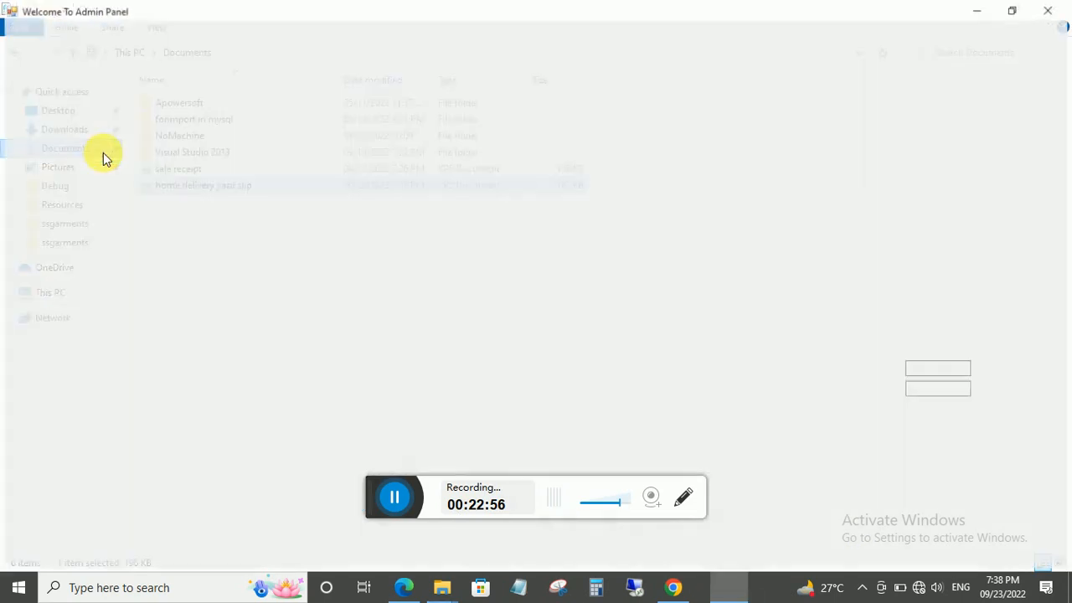
click(575, 144)
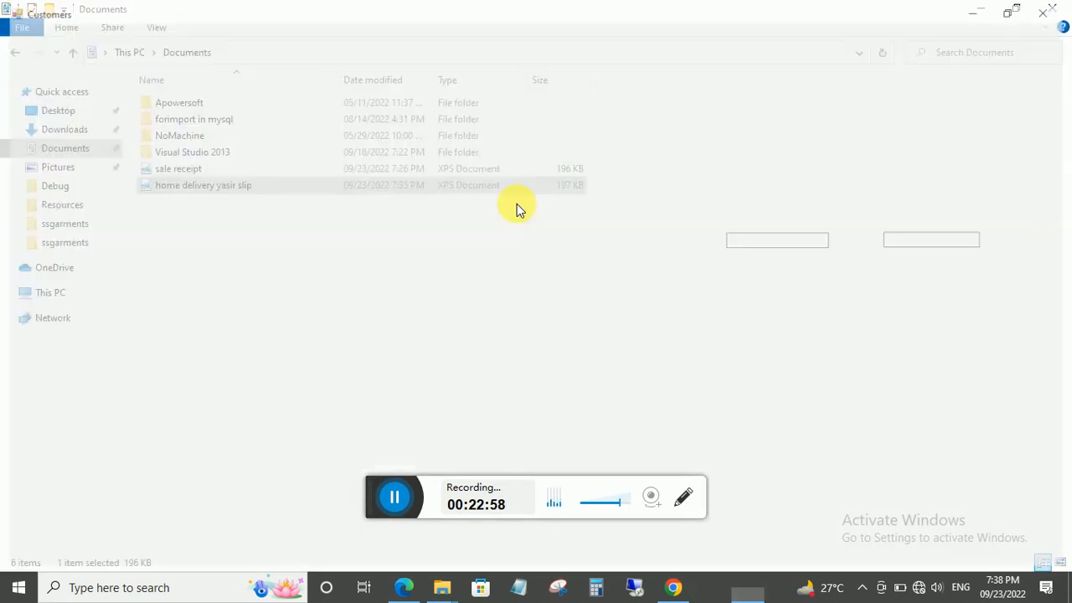
click(83, 144)
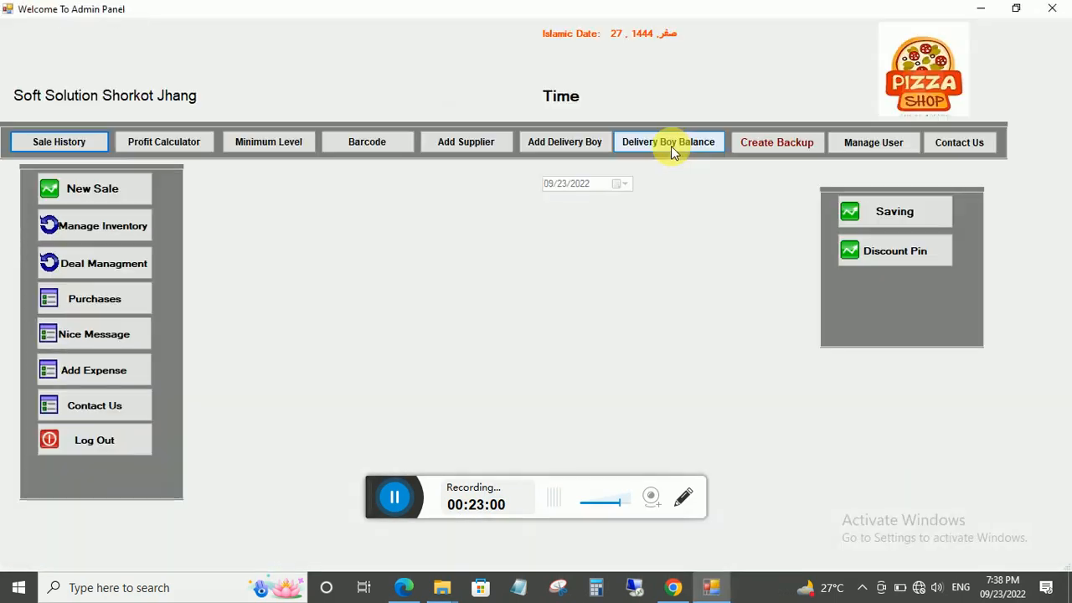
click(670, 146)
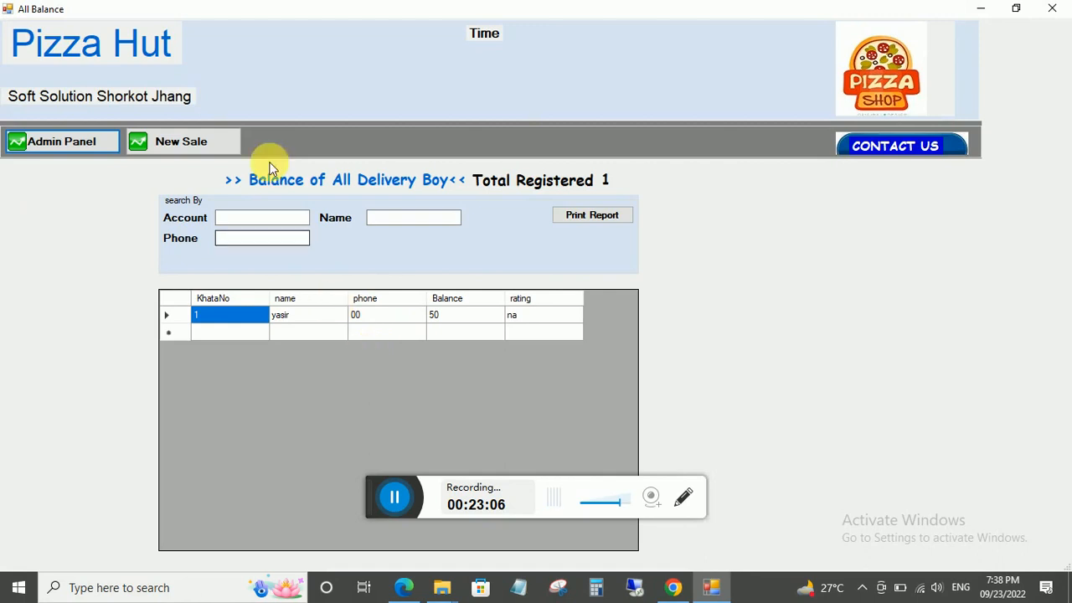
click(42, 143)
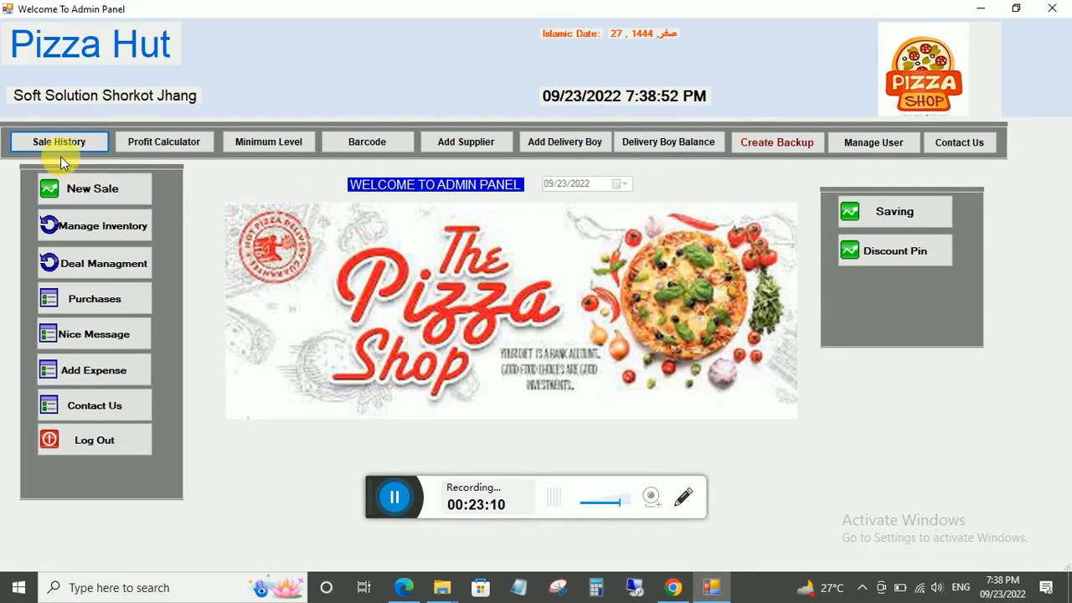
List today's sales in the sale history, keeping the seller filter on All.
click(58, 144)
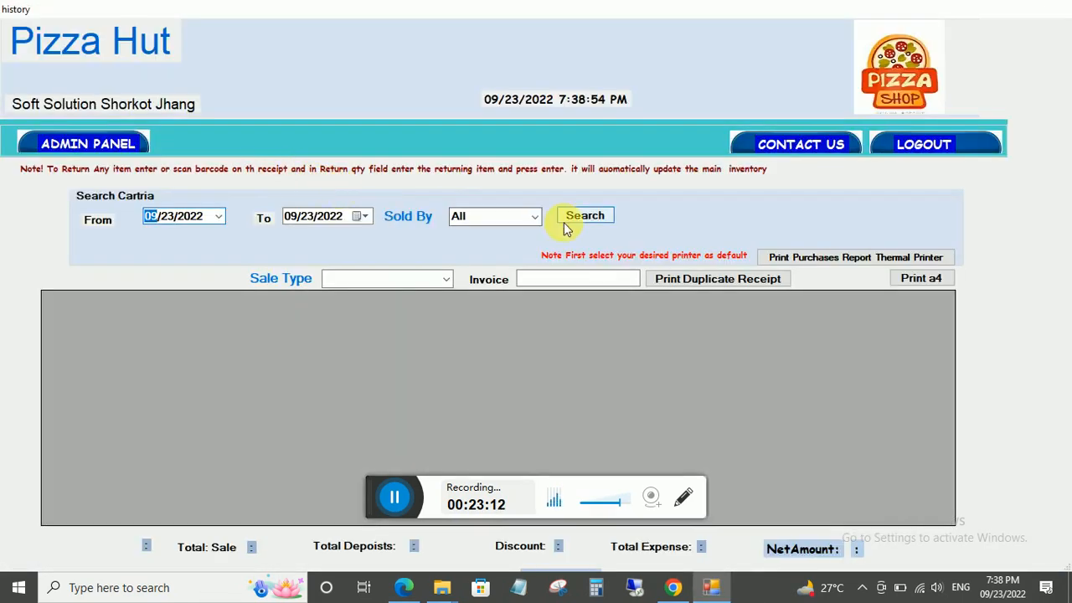
click(218, 217)
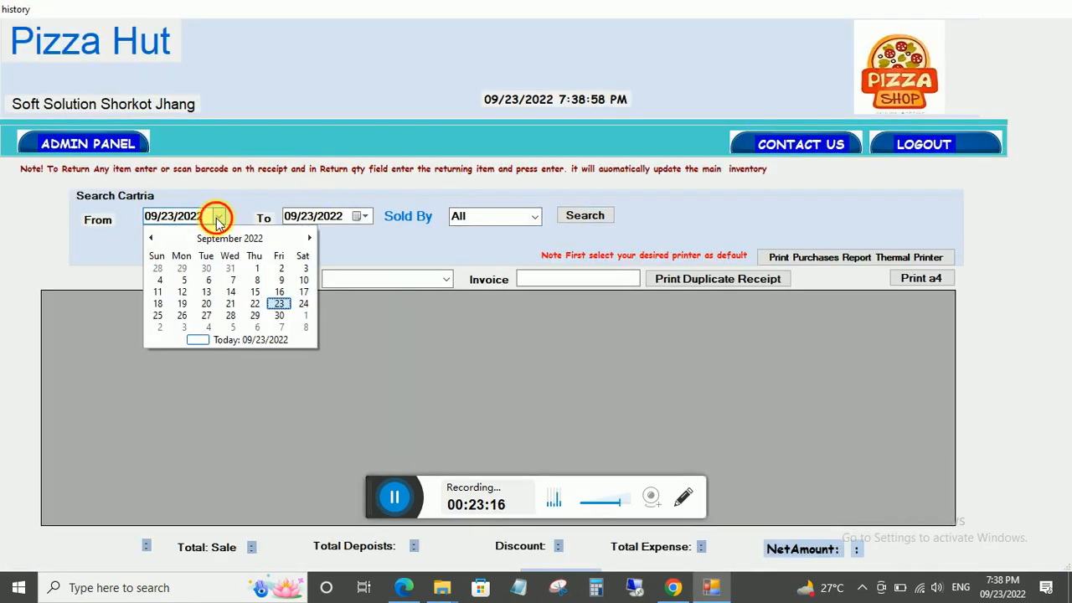
click(217, 217)
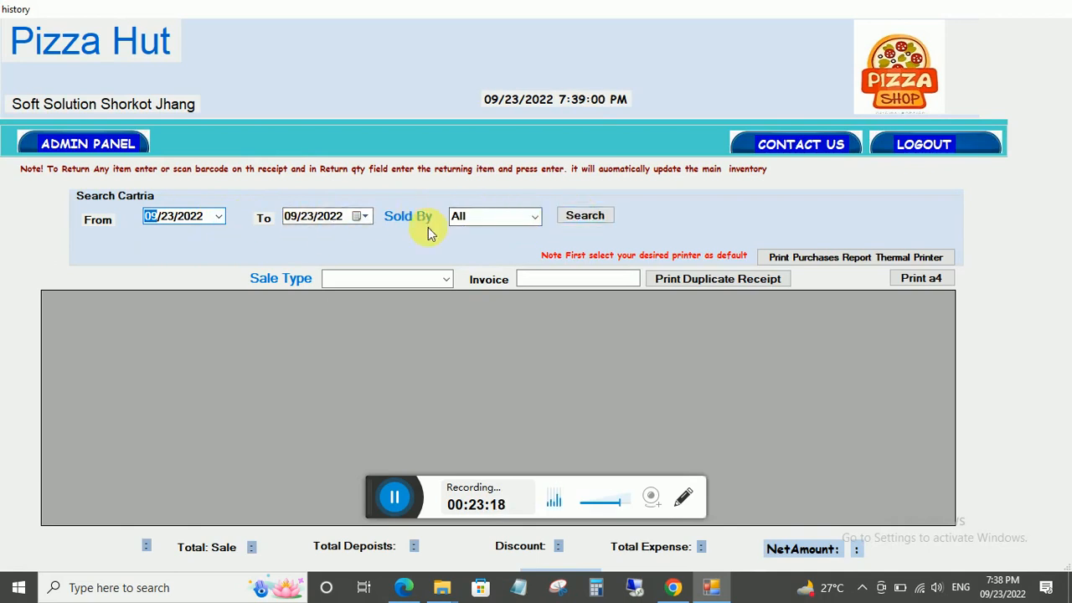
click(600, 219)
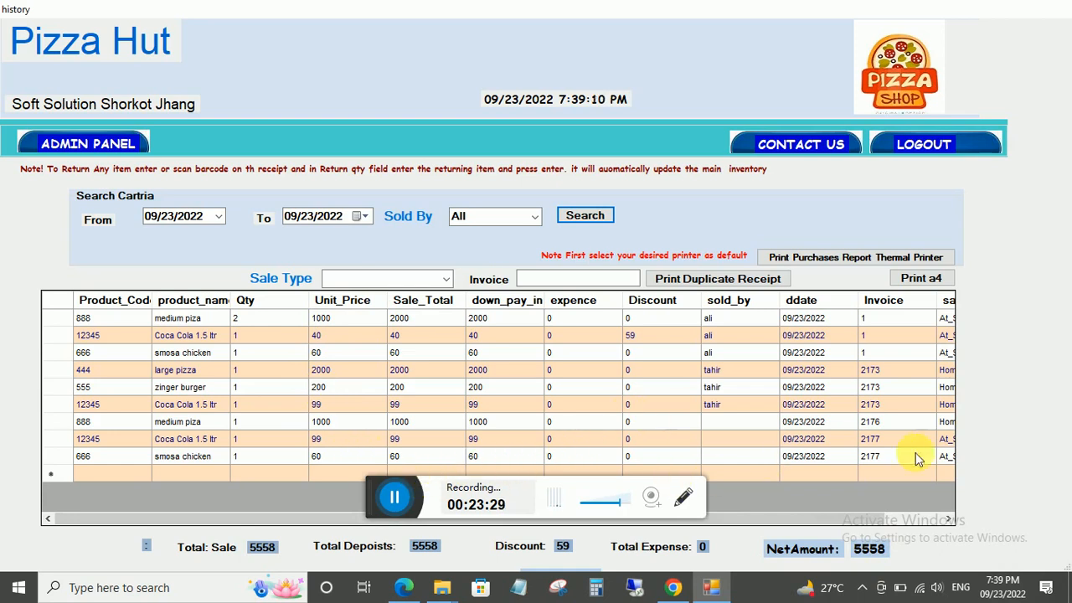
click(536, 219)
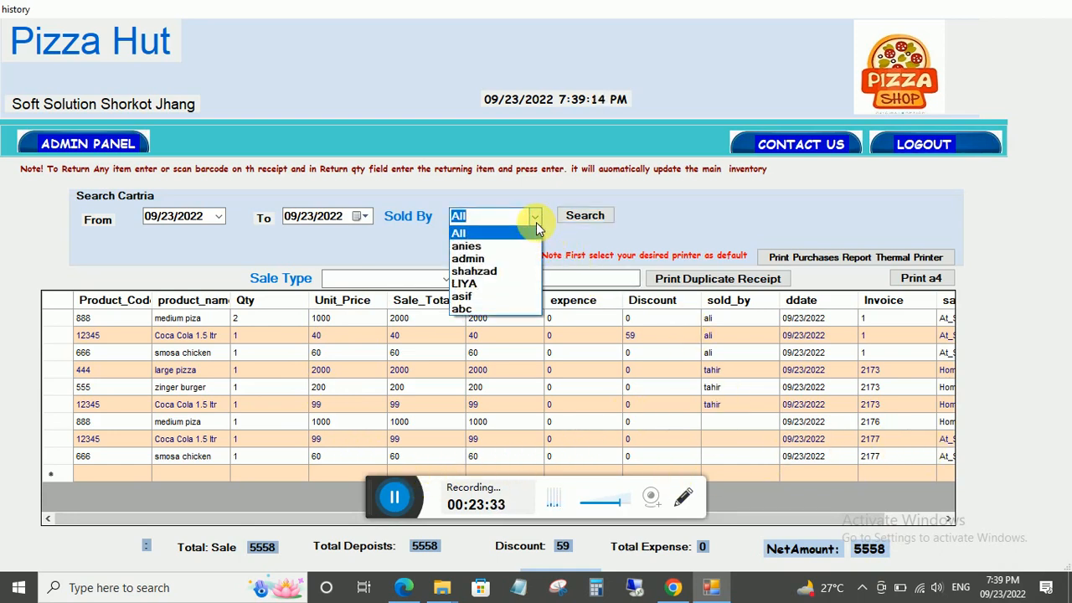
click(536, 222)
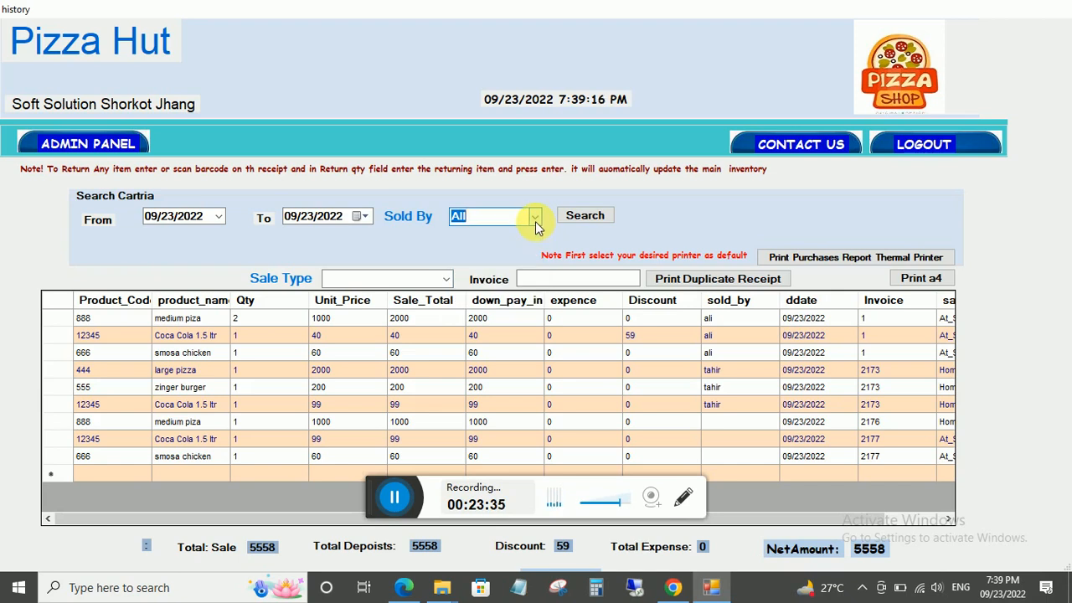
click(535, 221)
click(535, 221)
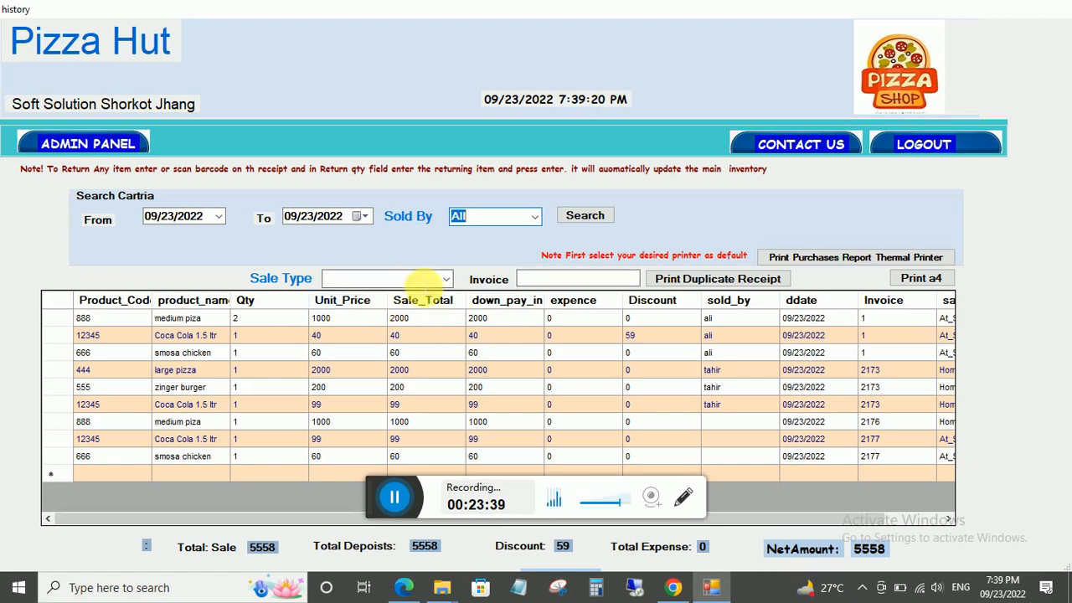
Filter sales by type: At_Shop totals 2259, Home_Delivery totals 3299.
click(446, 285)
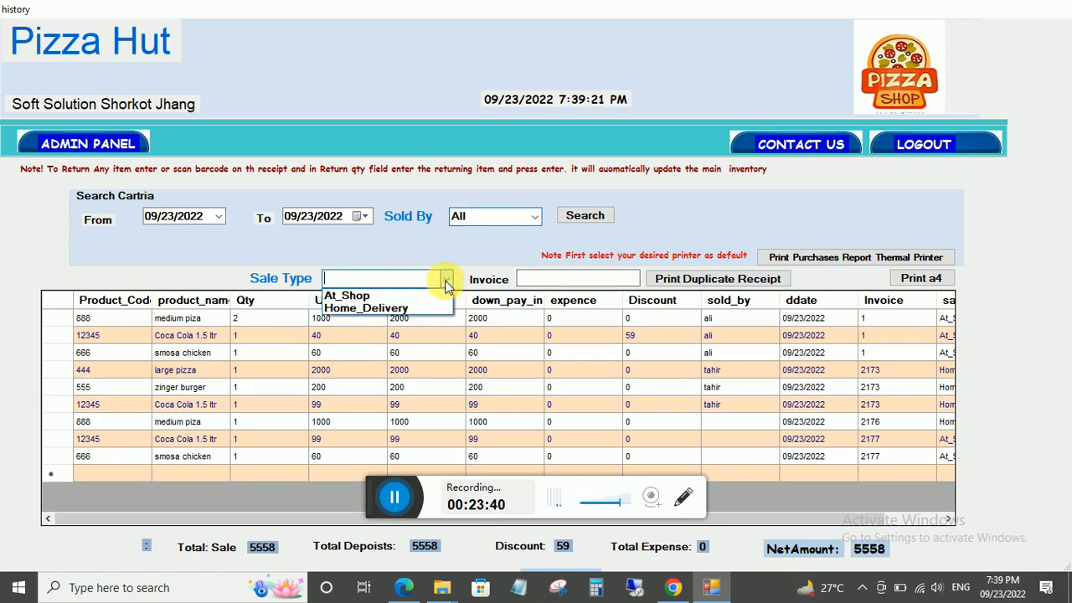
click(365, 294)
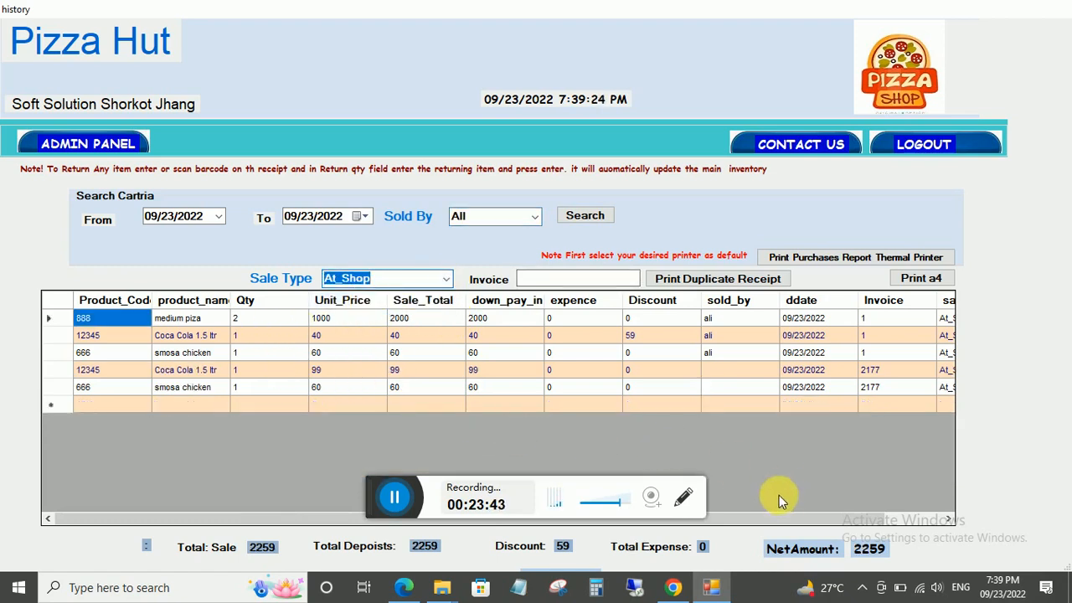
click(444, 279)
click(399, 309)
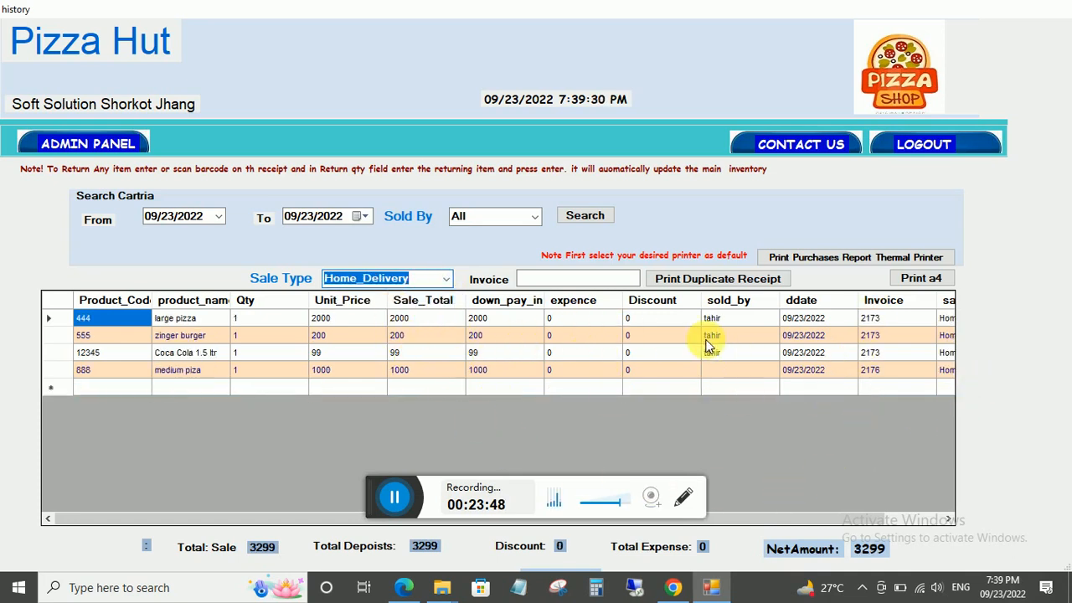
click(113, 144)
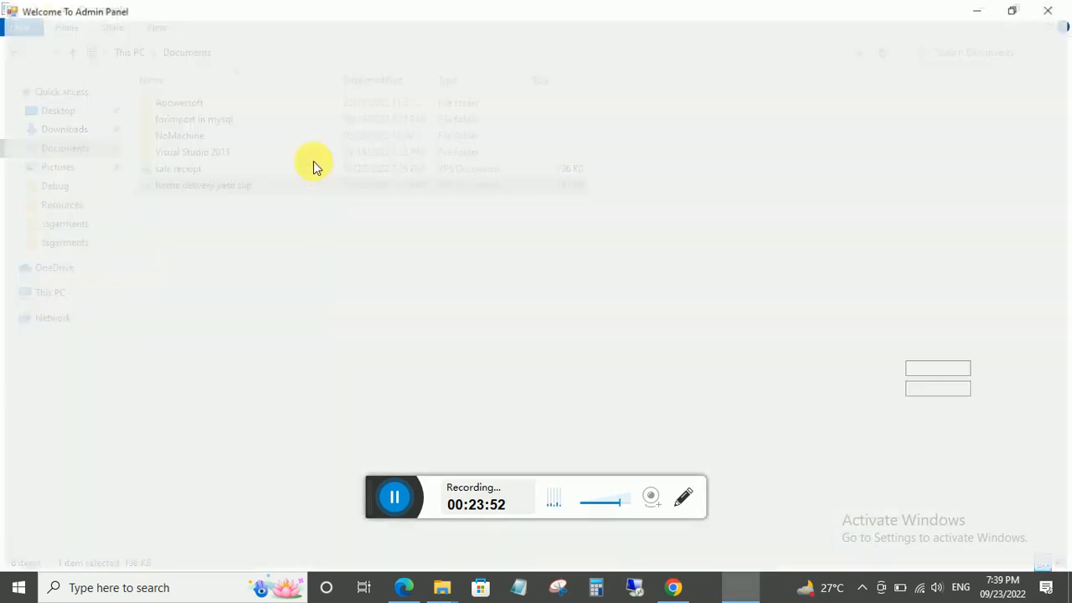
Calculate today's profit: purchases 4420, sales 5558, profit 1138.
click(201, 142)
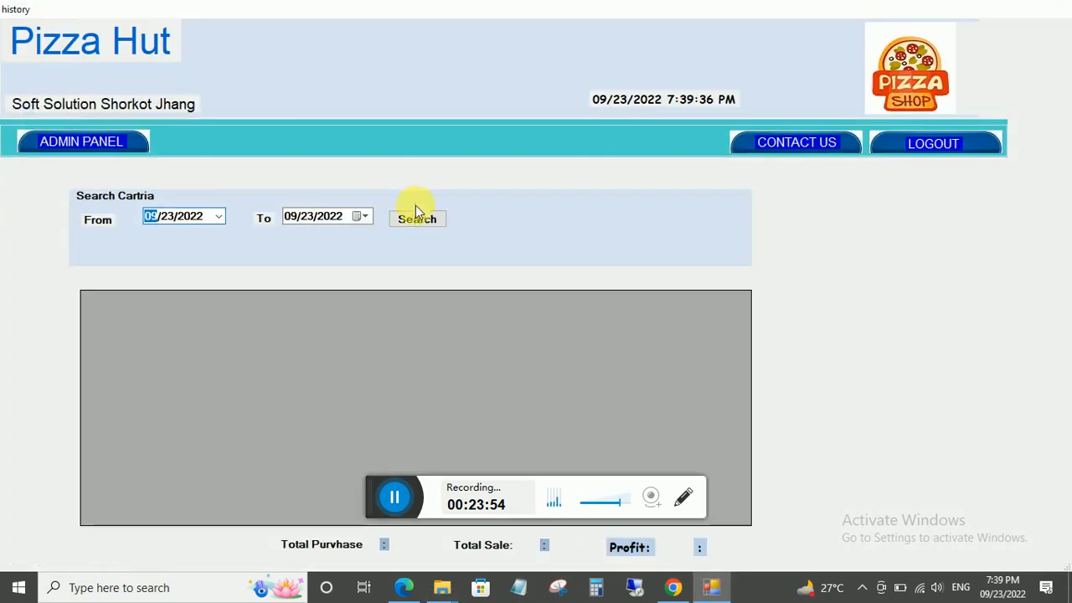
click(415, 217)
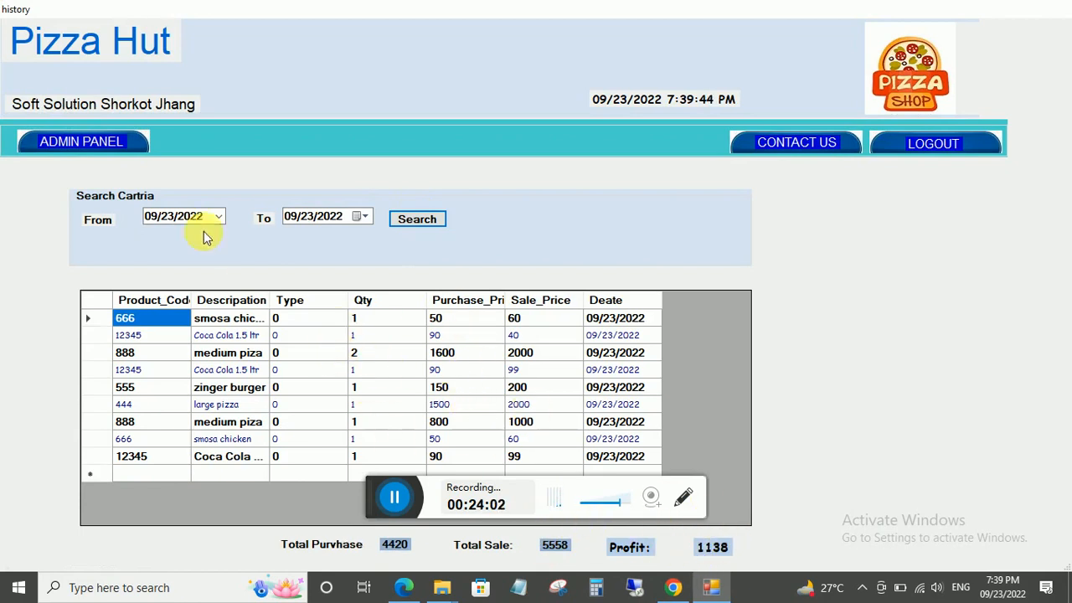
click(84, 140)
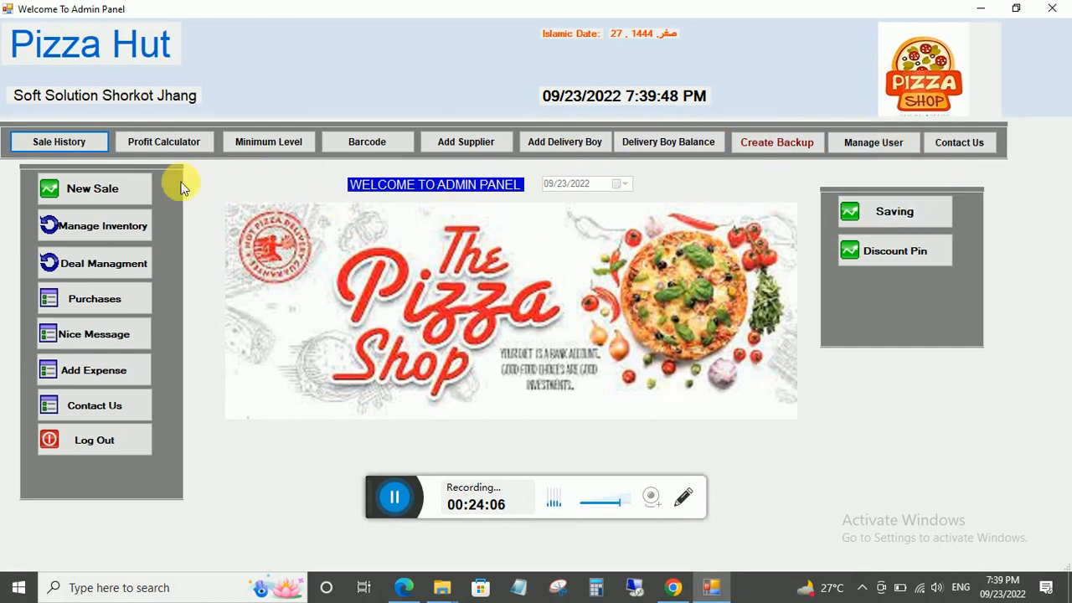
Look over the five inventory products, then open the purchases history for 09/23/2022.
click(73, 225)
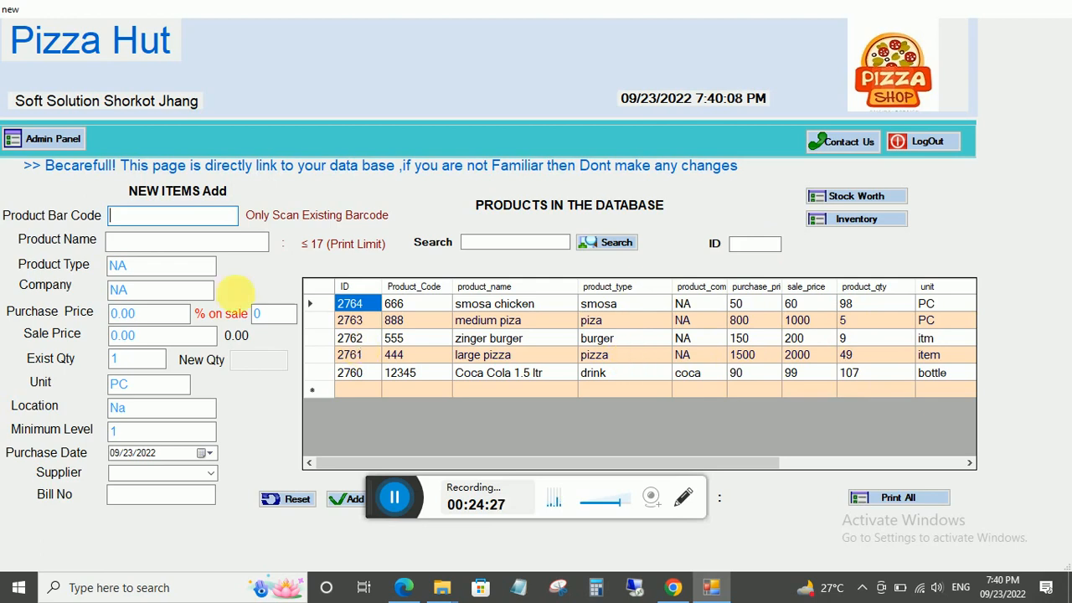
click(63, 139)
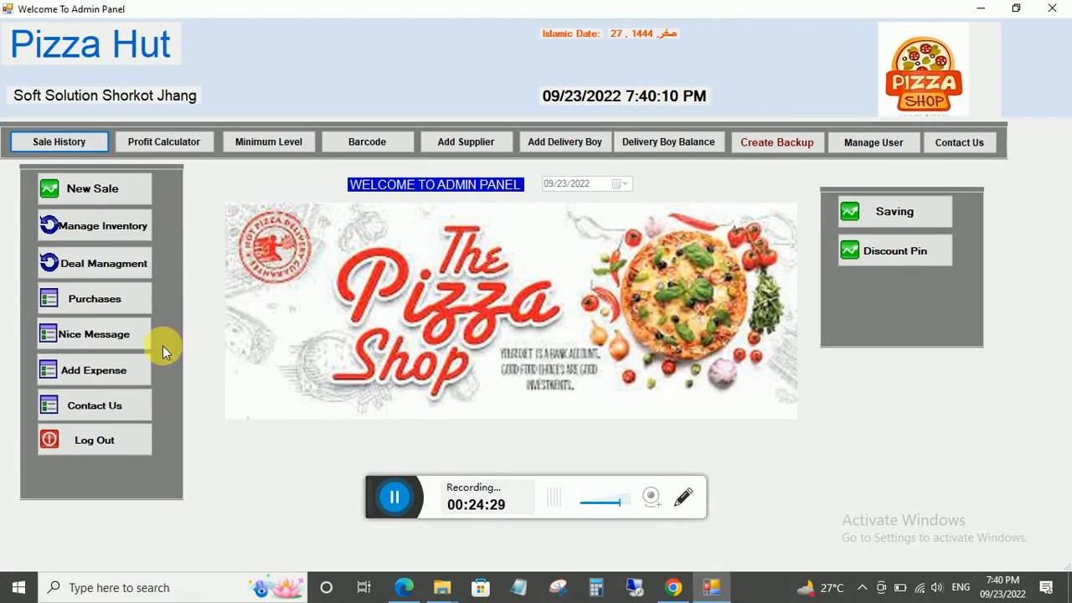
click(92, 299)
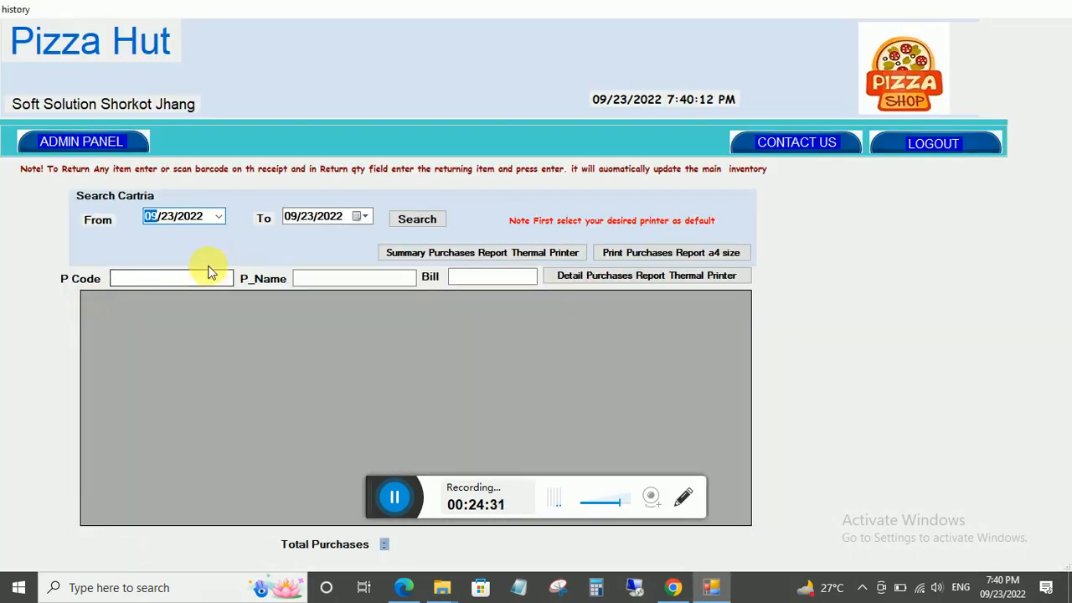
List today's six purchase records totalling 97800.
click(415, 221)
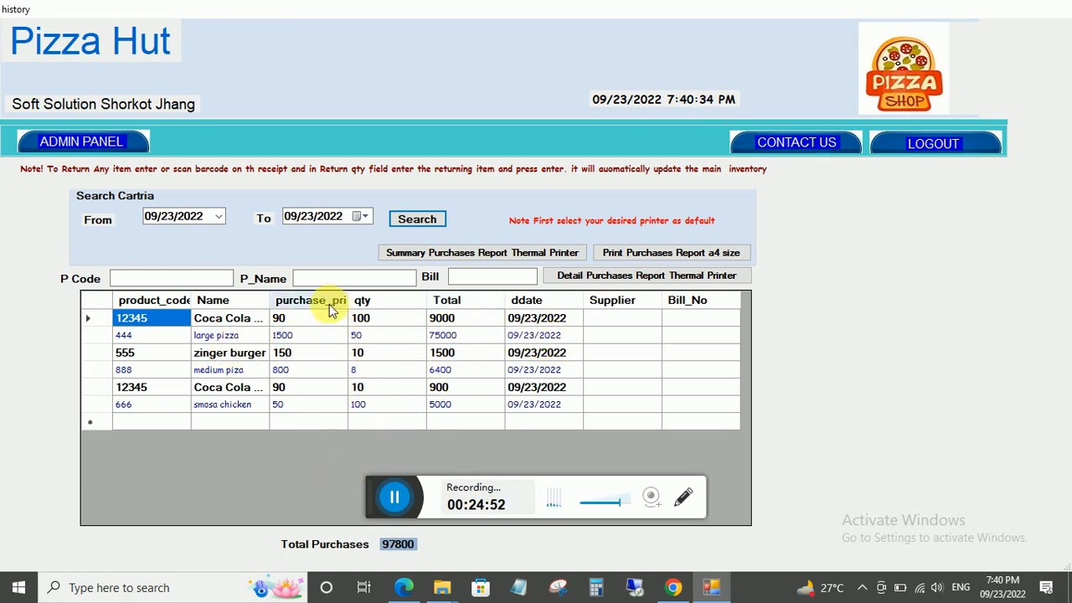
click(72, 144)
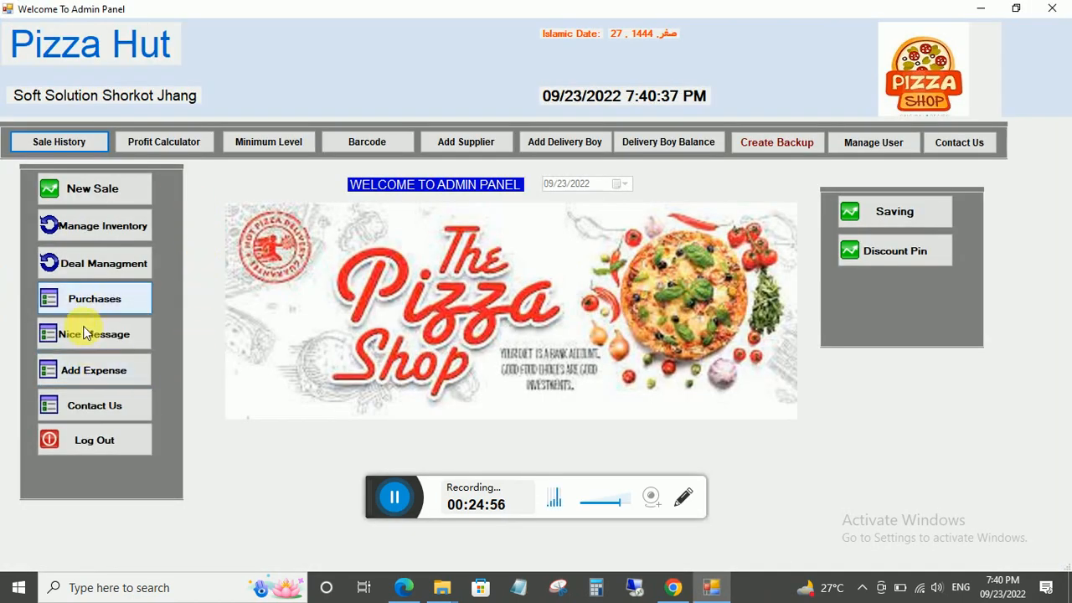
Check the receipt greeting message text, close it, and minimize Pizza Hut to Documents.
click(84, 334)
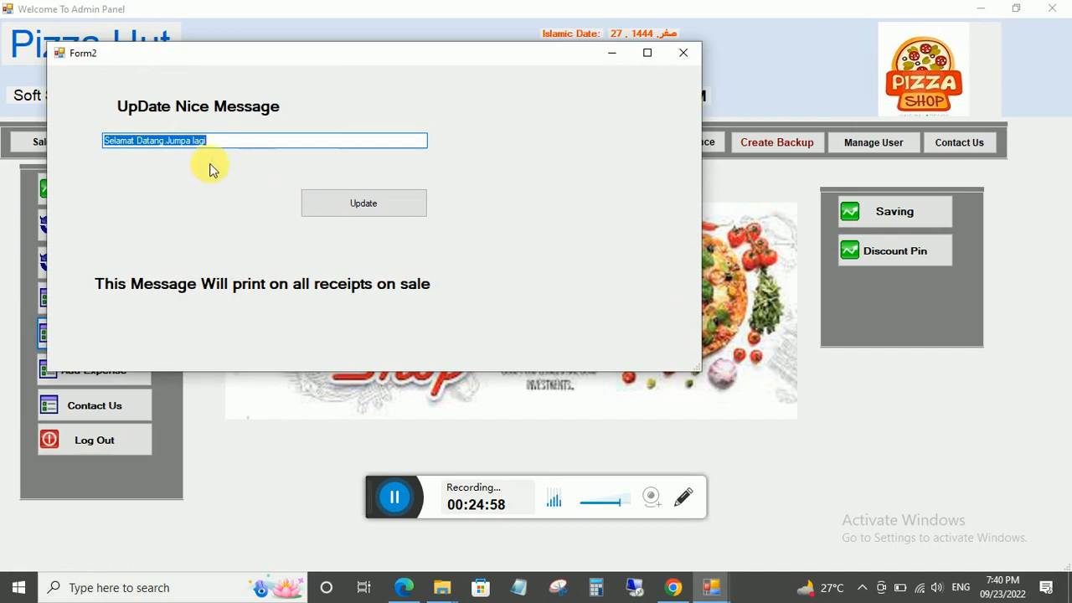
click(219, 143)
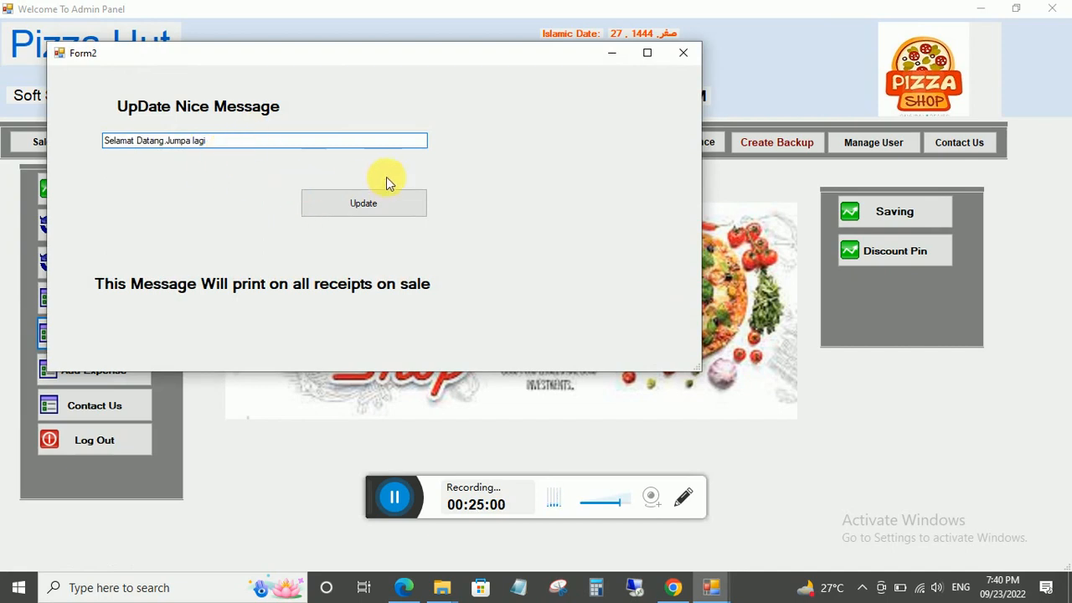
click(685, 52)
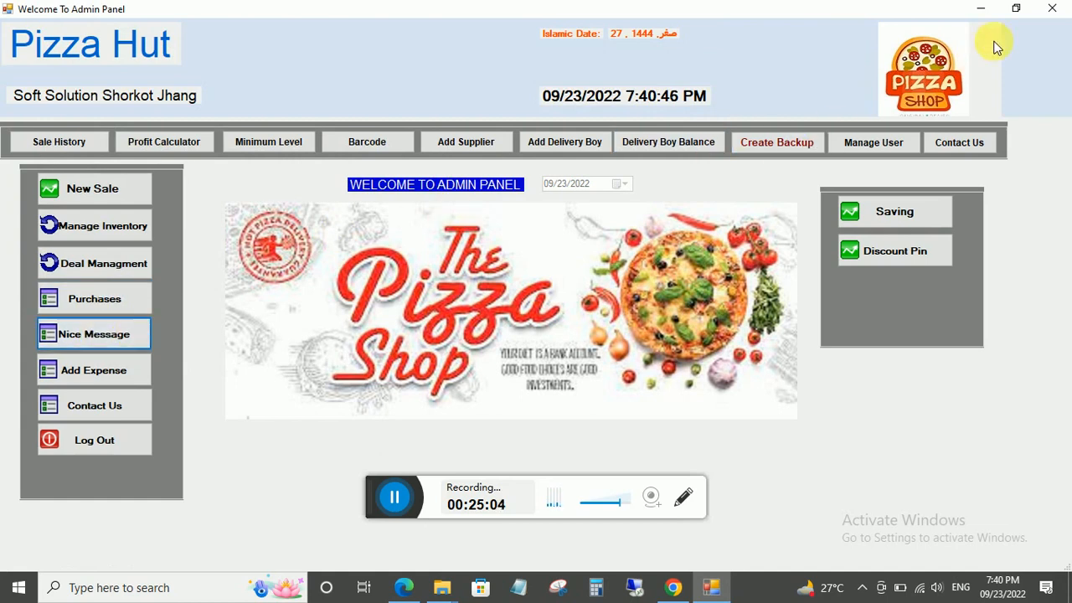
click(980, 8)
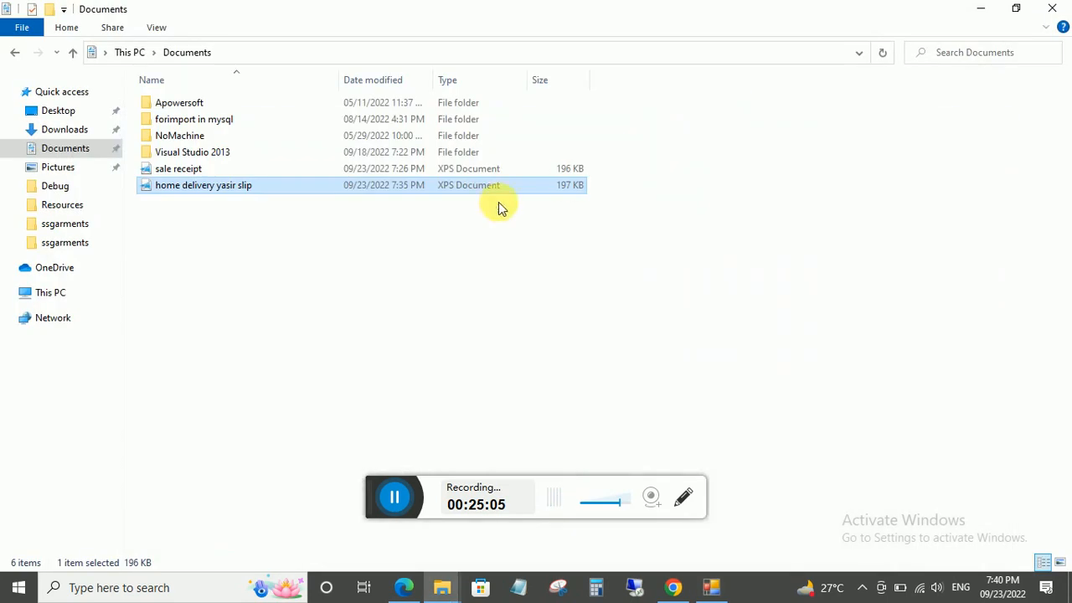
View the home delivery slip's Selamat Datang greeting line, then return to Pizza Hut.
double_click(179, 186)
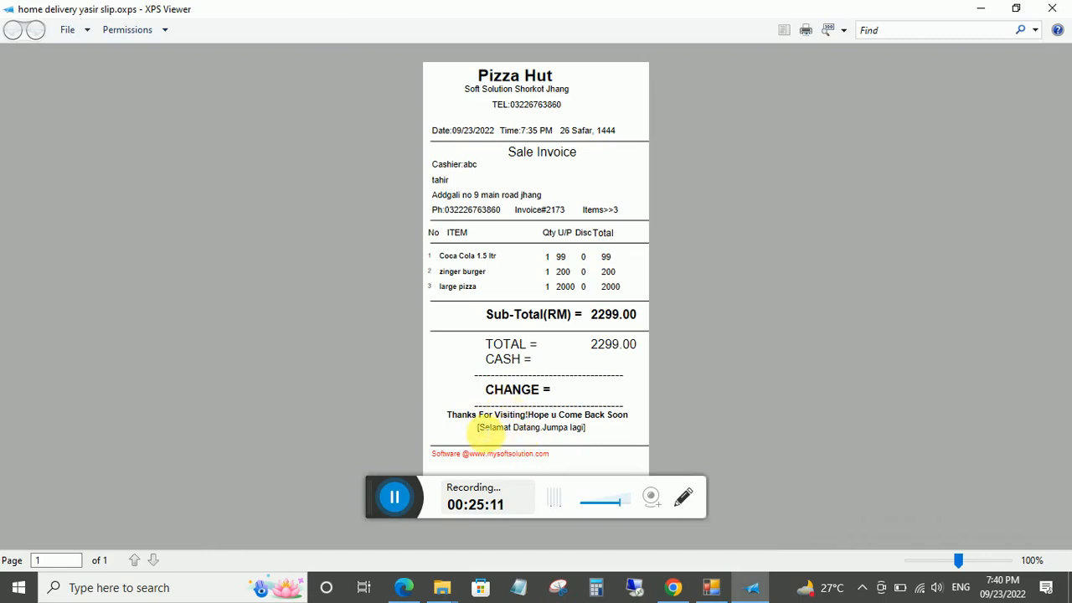
drag(492, 426, 572, 429)
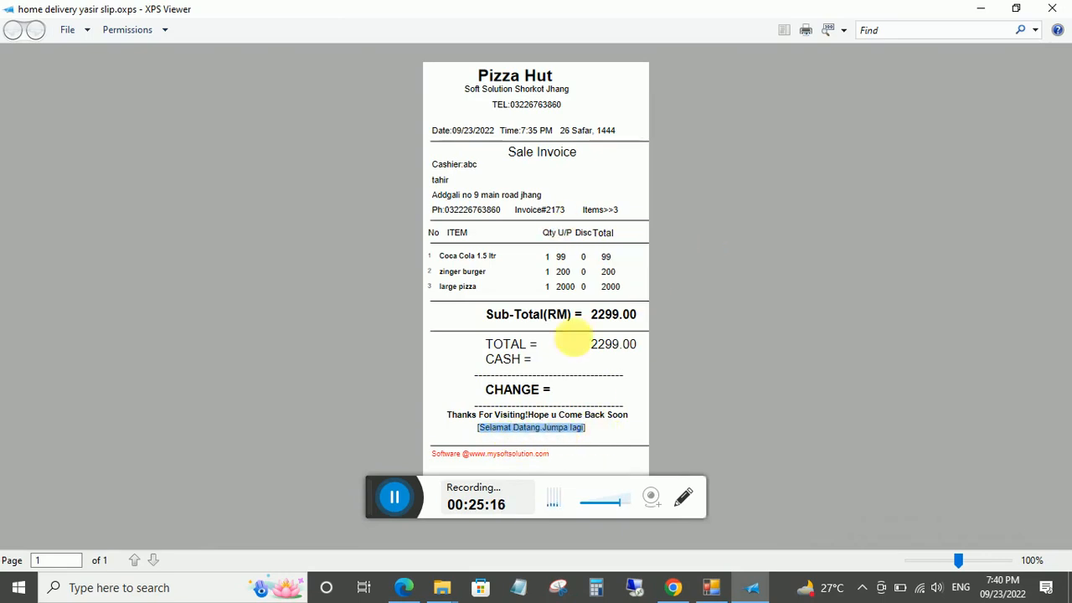
click(1052, 8)
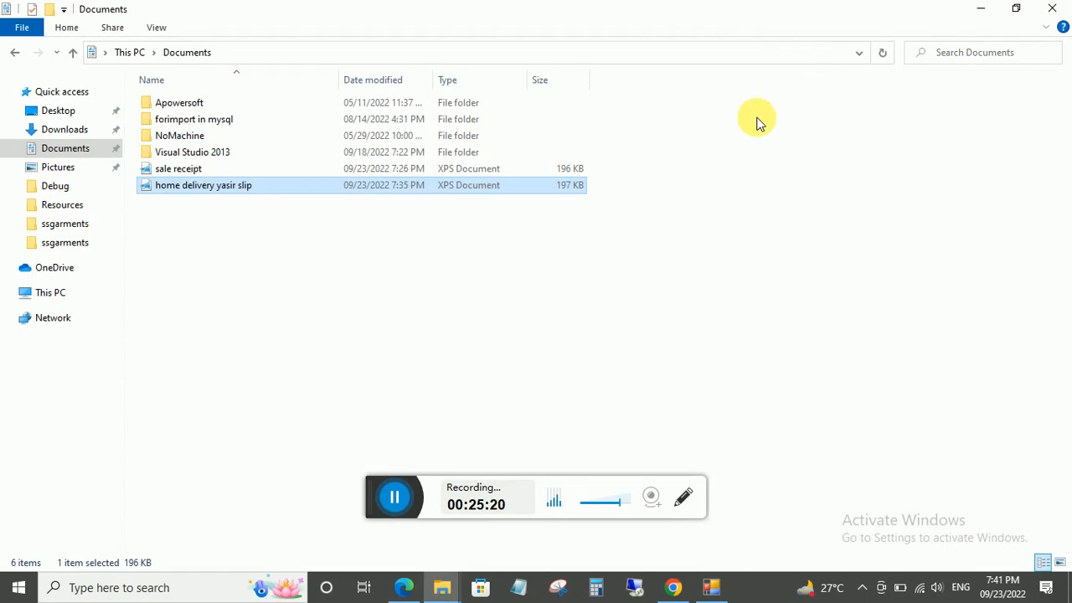
click(980, 10)
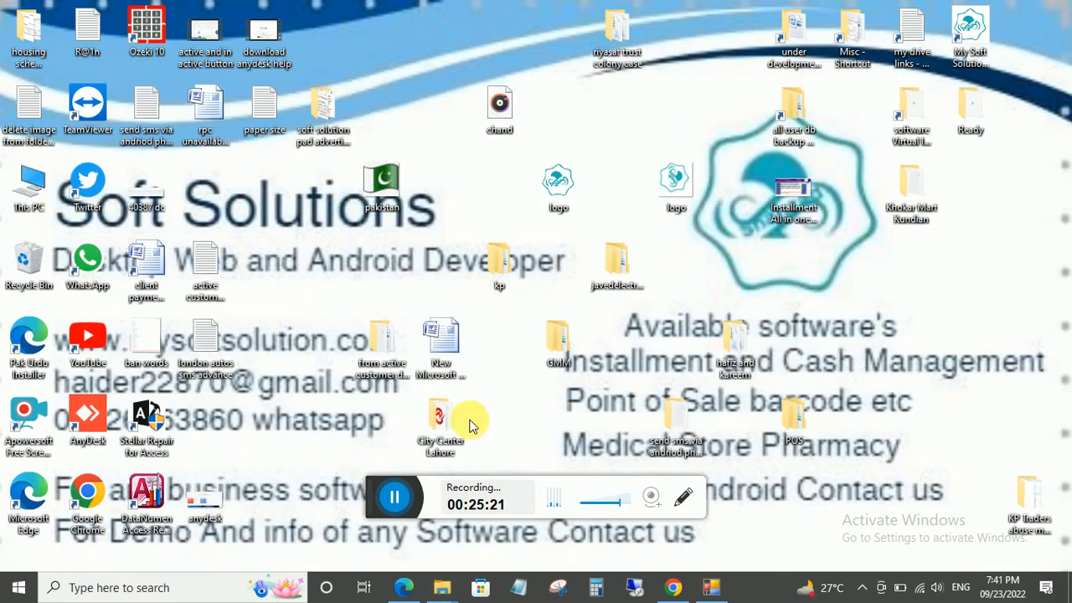
click(711, 586)
Start a new expense described as petrol for the delivery boy.
click(141, 332)
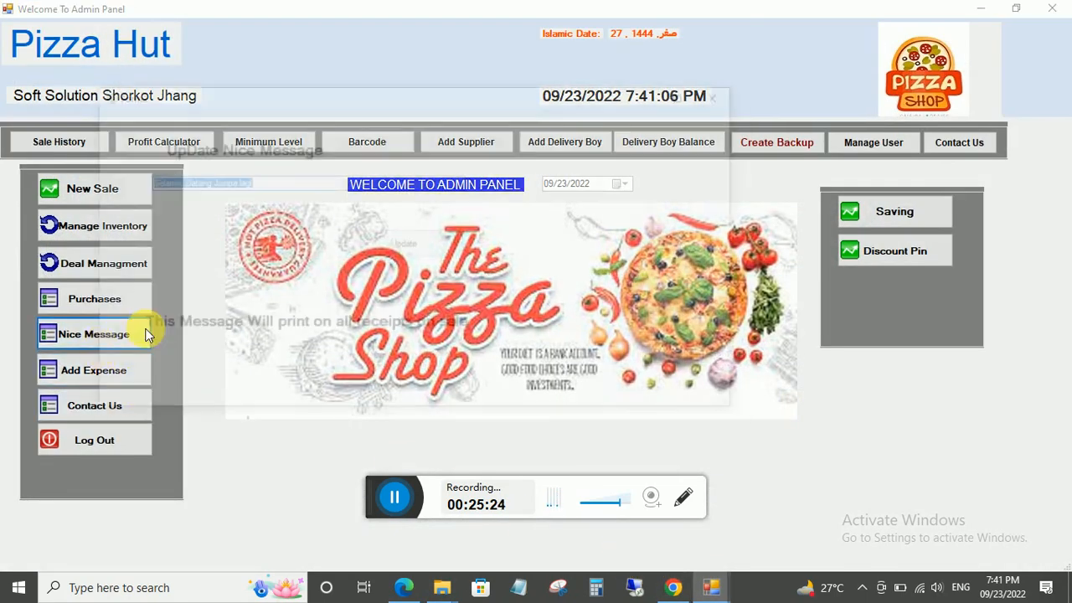
click(724, 94)
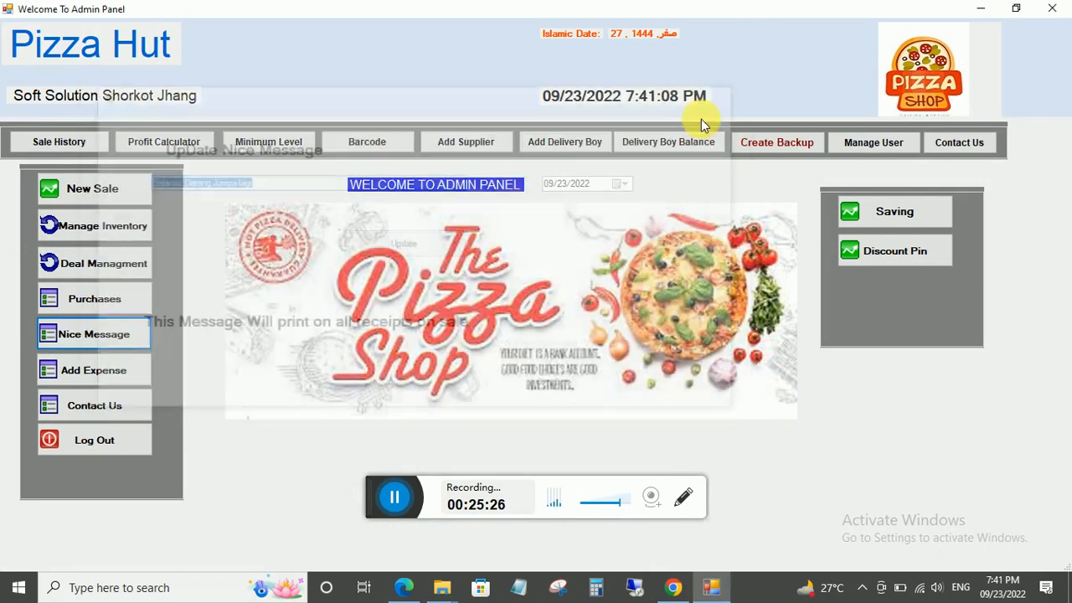
click(95, 375)
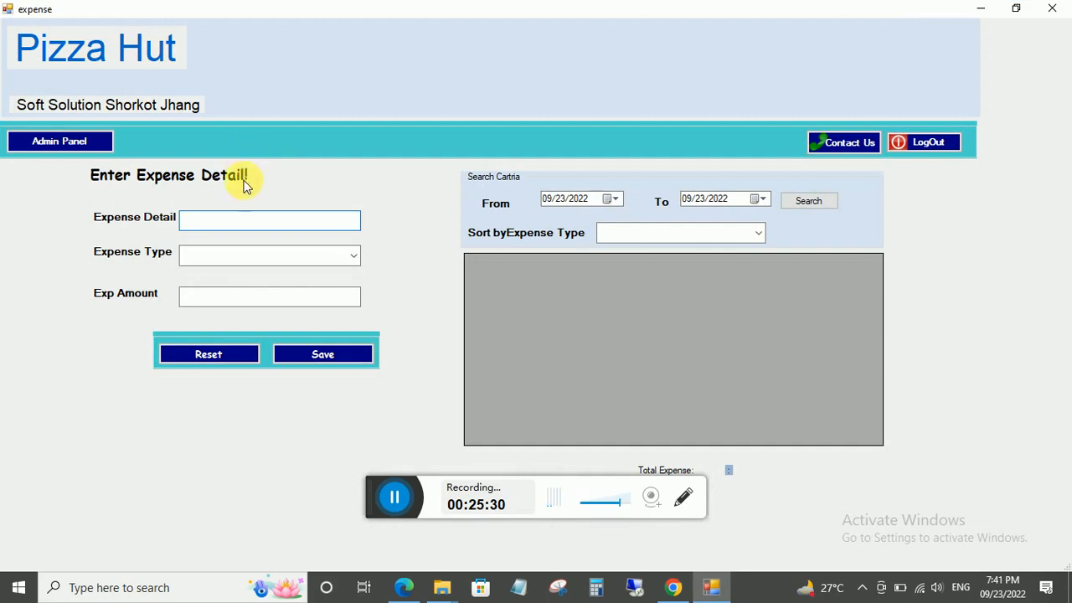
click(354, 261)
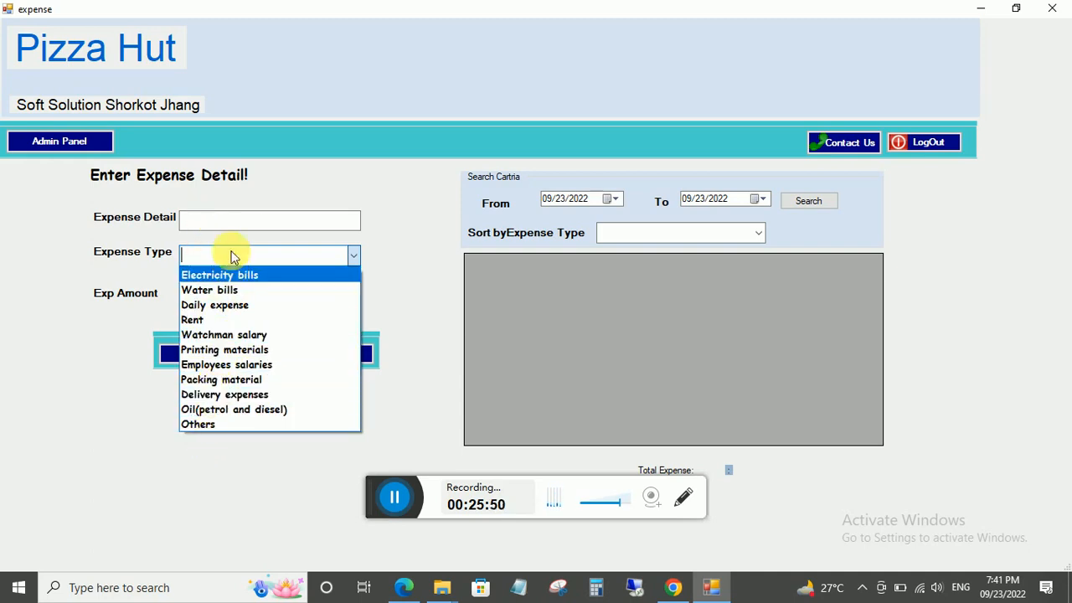
click(238, 223)
click(238, 223)
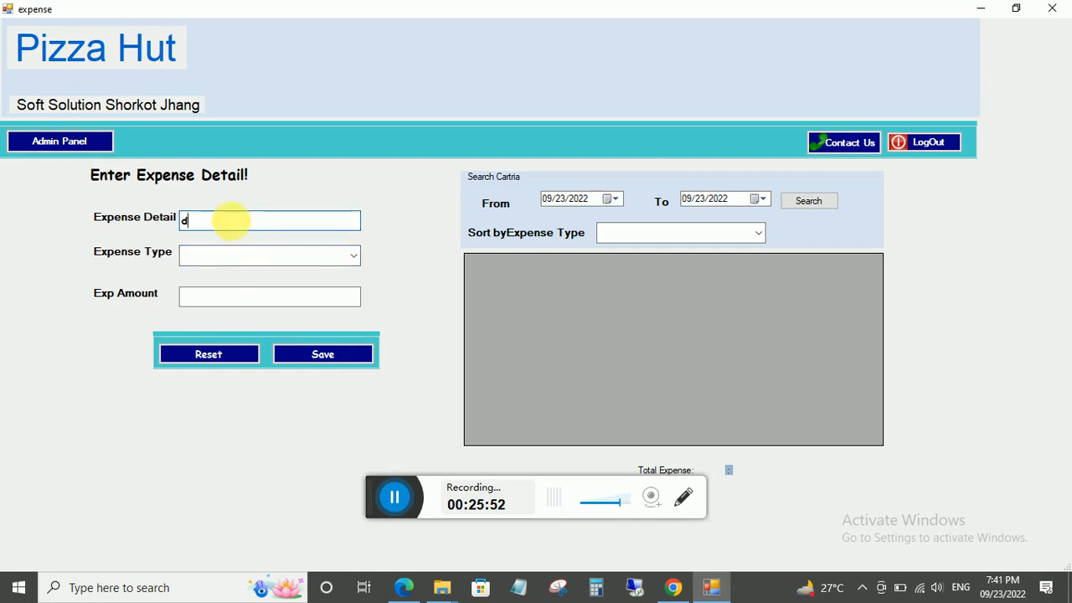
text(delivery)
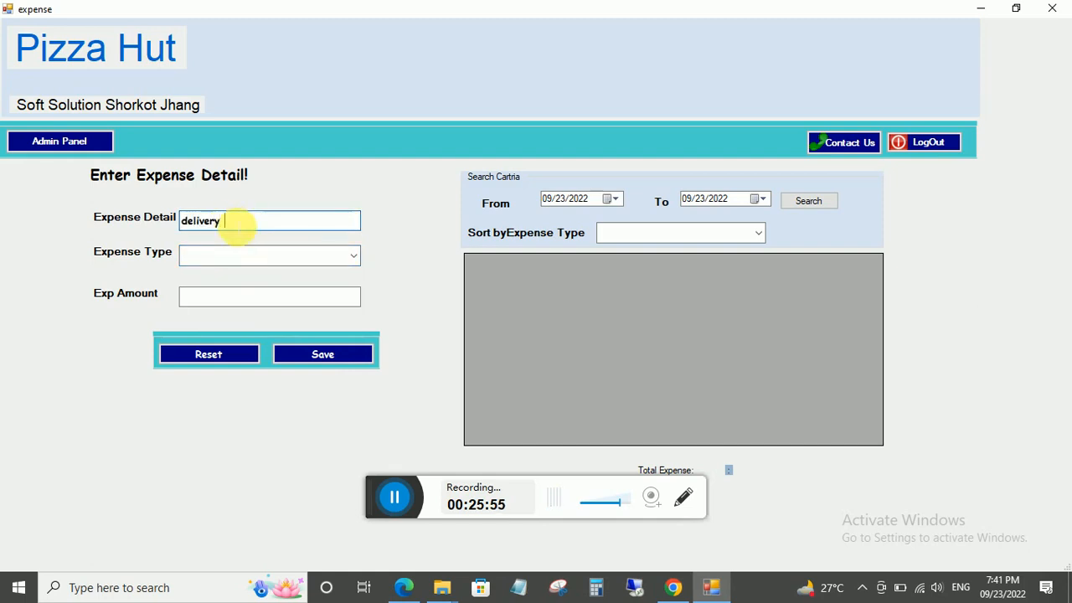
text( boy yasir petrol)
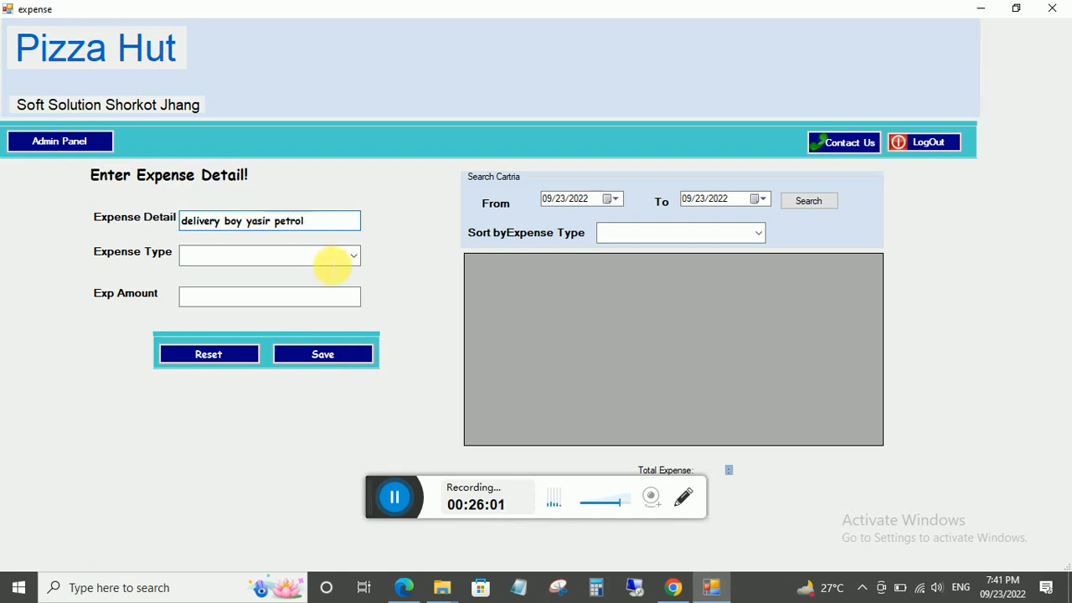
Set type Oil(petrol and diesel) and amount 500, then save the expense.
click(352, 257)
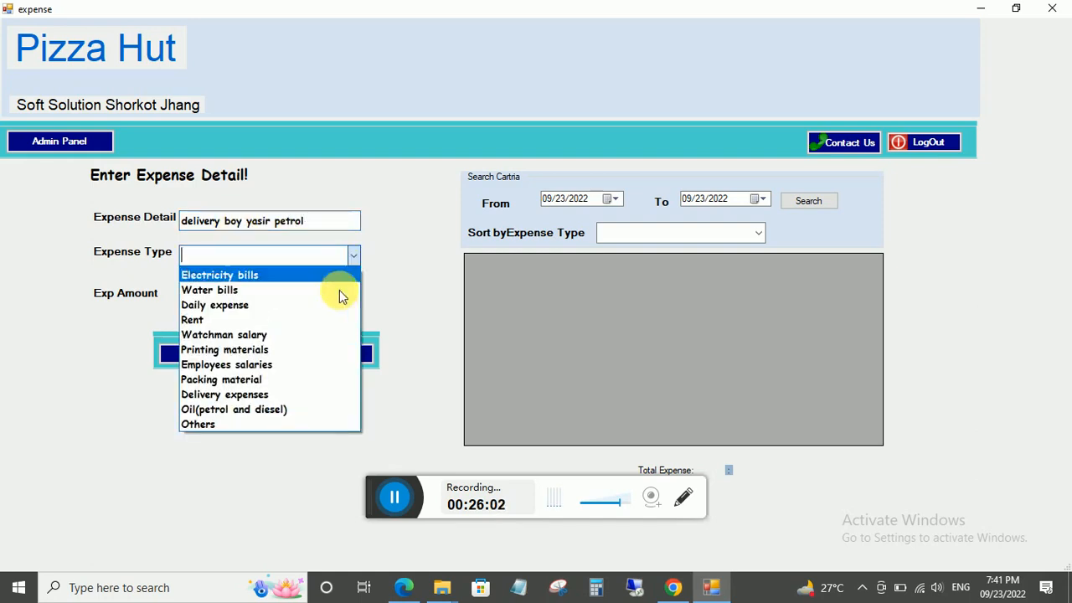
click(259, 410)
click(230, 296)
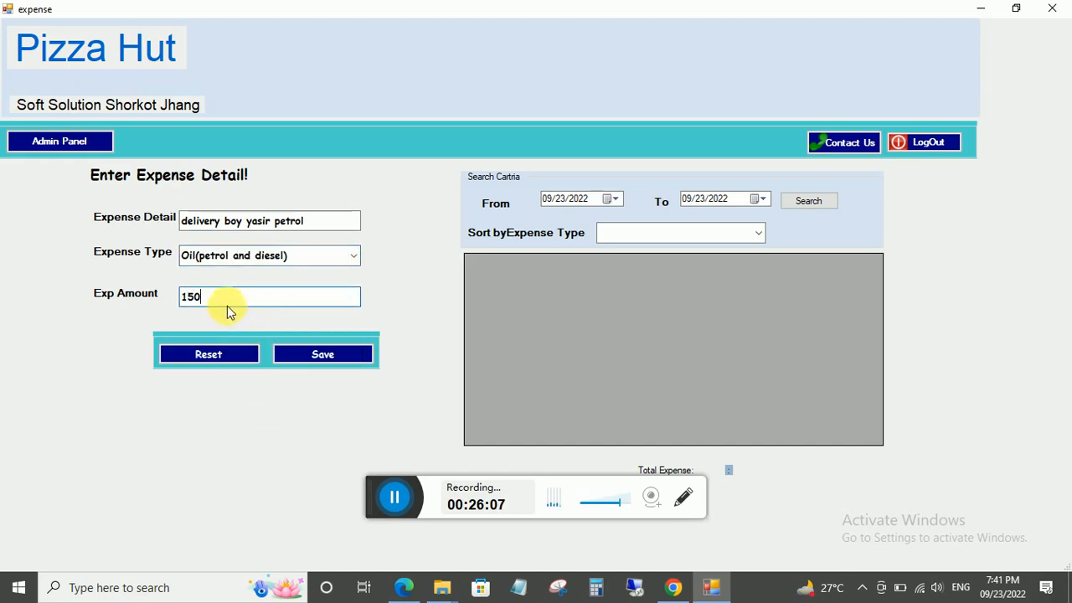
drag(227, 306, 173, 310)
text(5000)
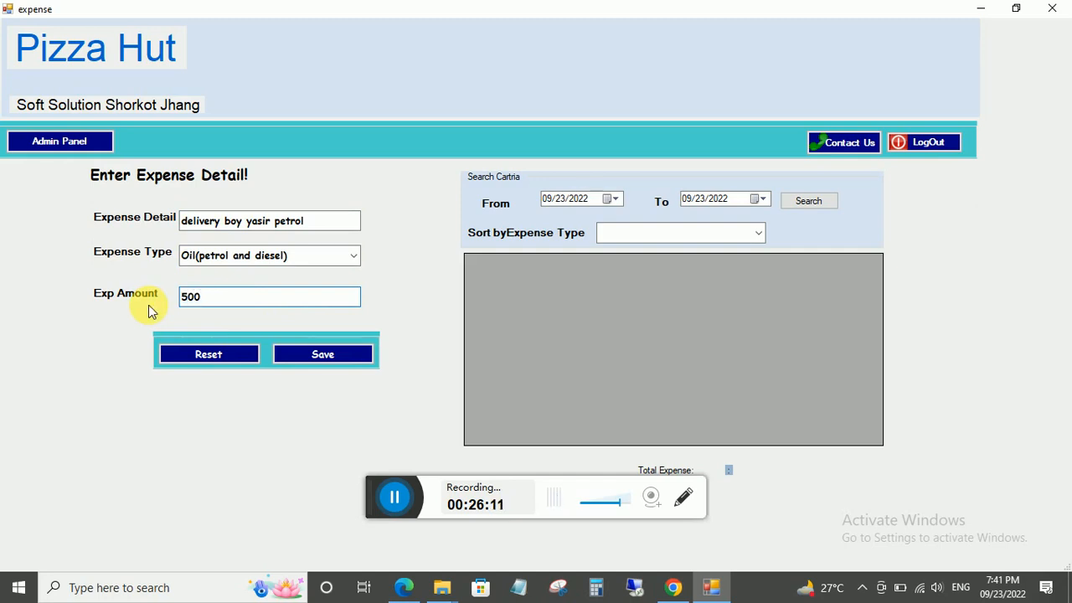
click(310, 355)
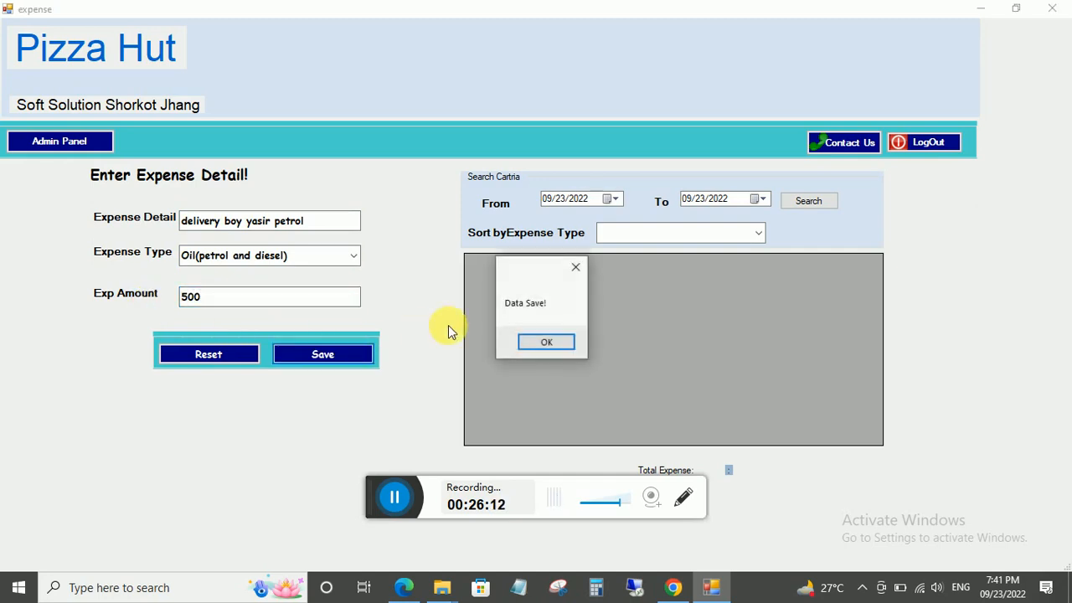
click(547, 343)
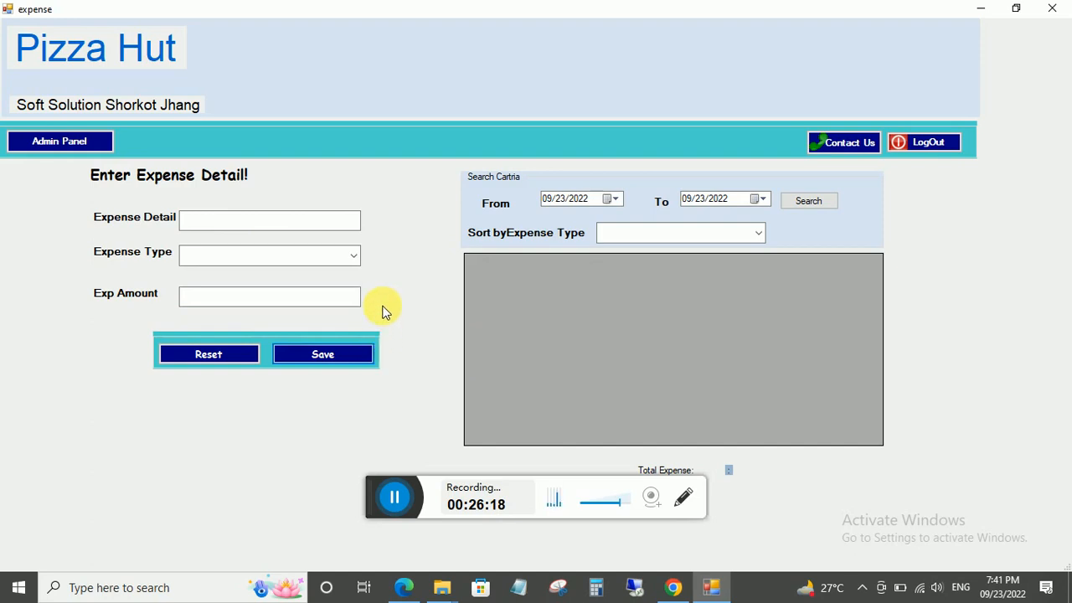
Browse the expense type categories, leaving the filter unchanged.
click(353, 260)
click(353, 261)
click(353, 260)
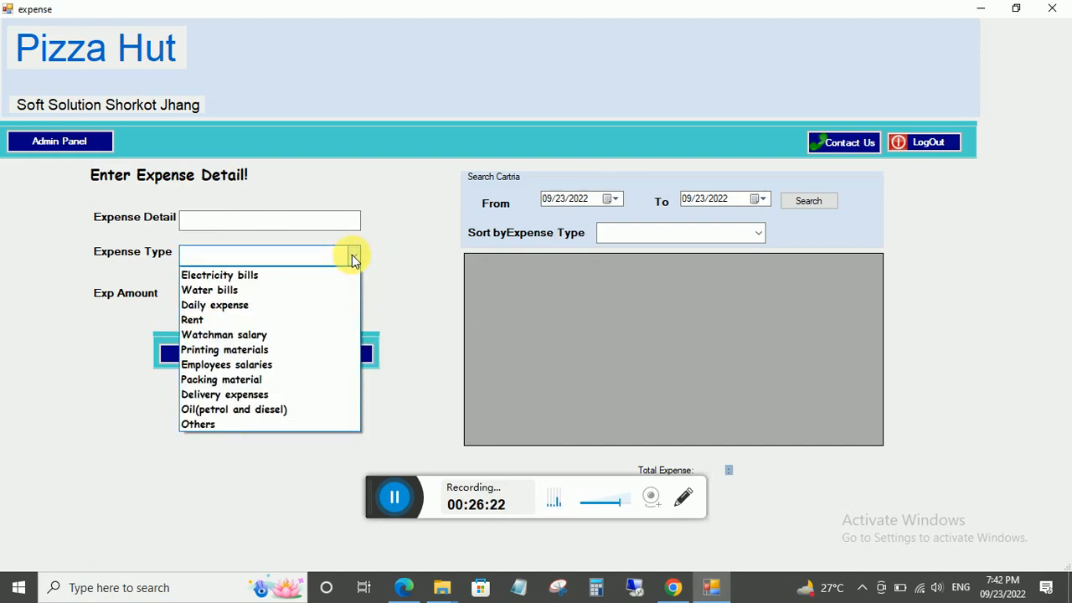
click(352, 260)
click(352, 260)
click(353, 261)
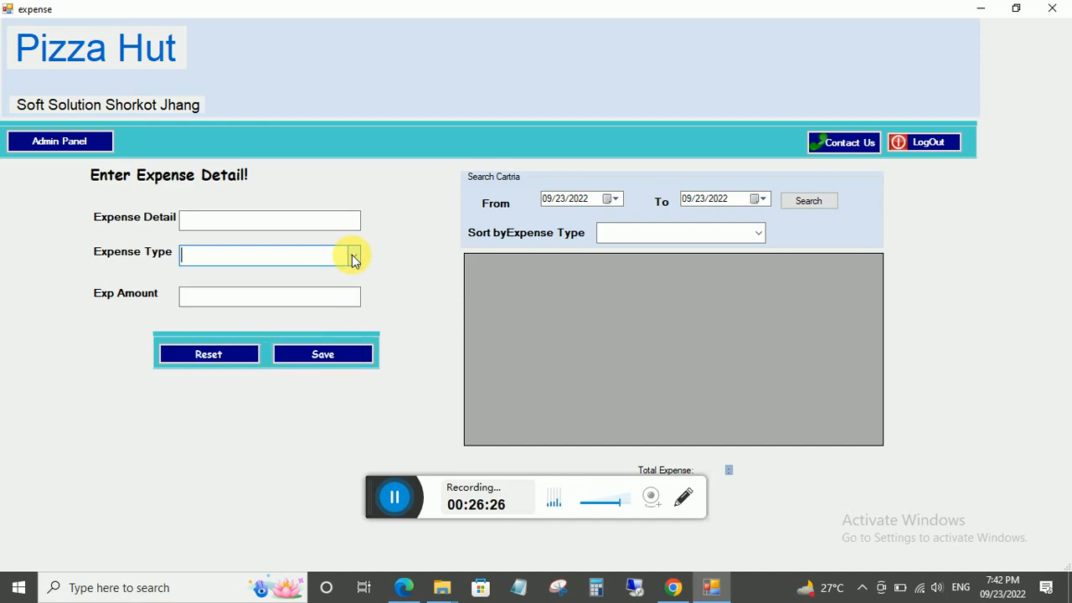
click(353, 260)
click(352, 260)
click(756, 234)
click(708, 237)
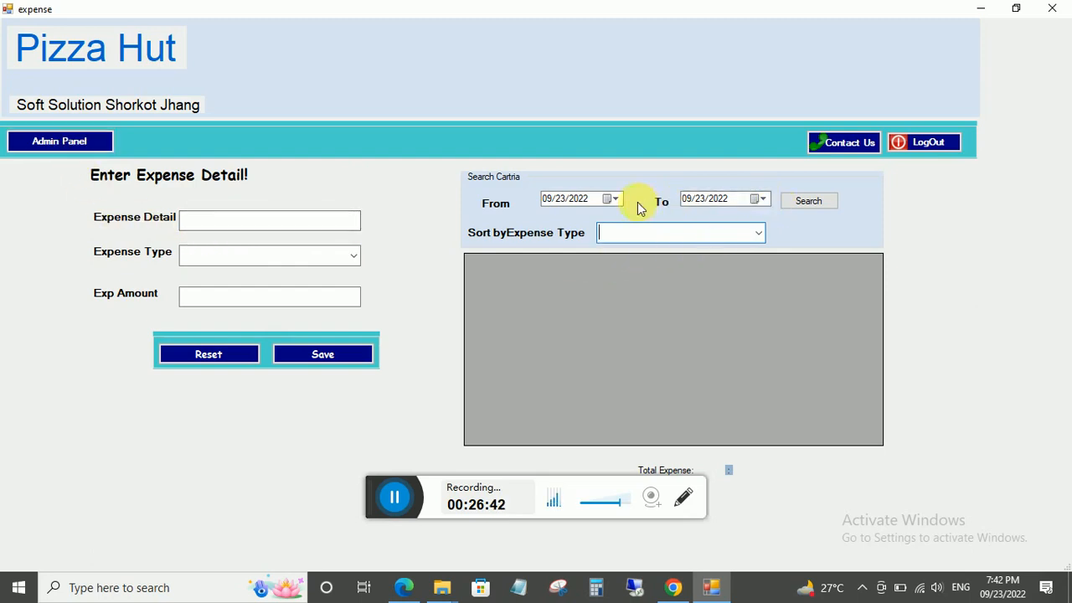
Search today's expenses, showing the single 500 fuel expense and 500 total.
click(821, 202)
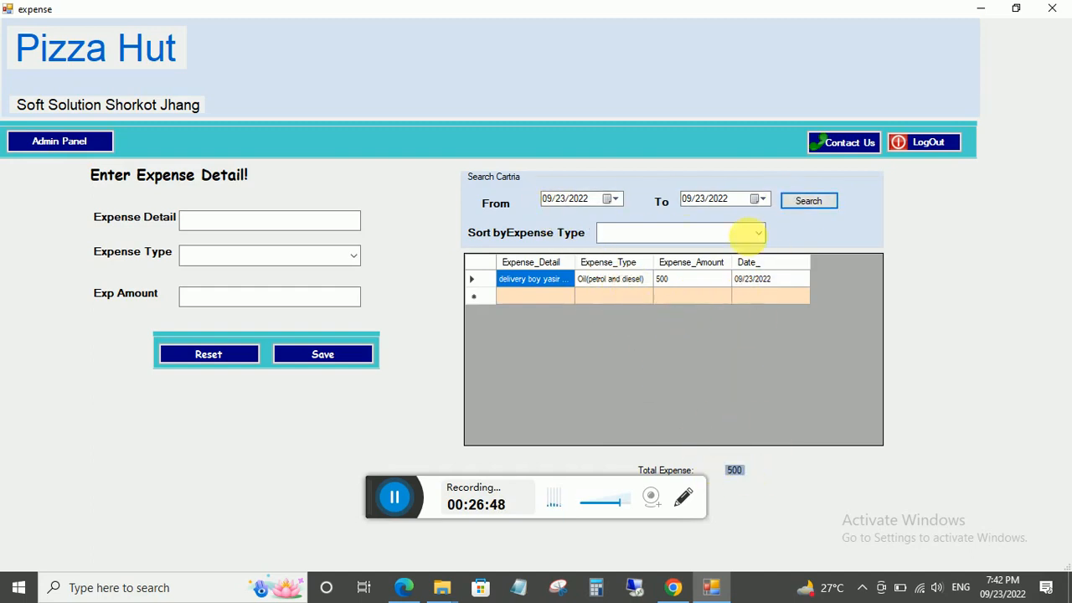
click(760, 232)
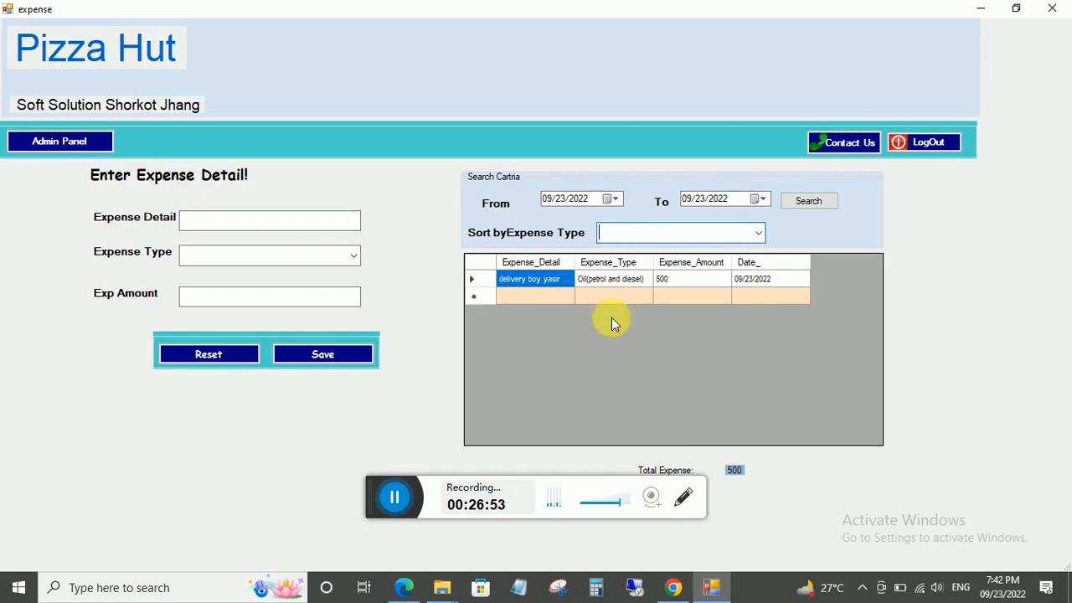
click(46, 141)
click(77, 146)
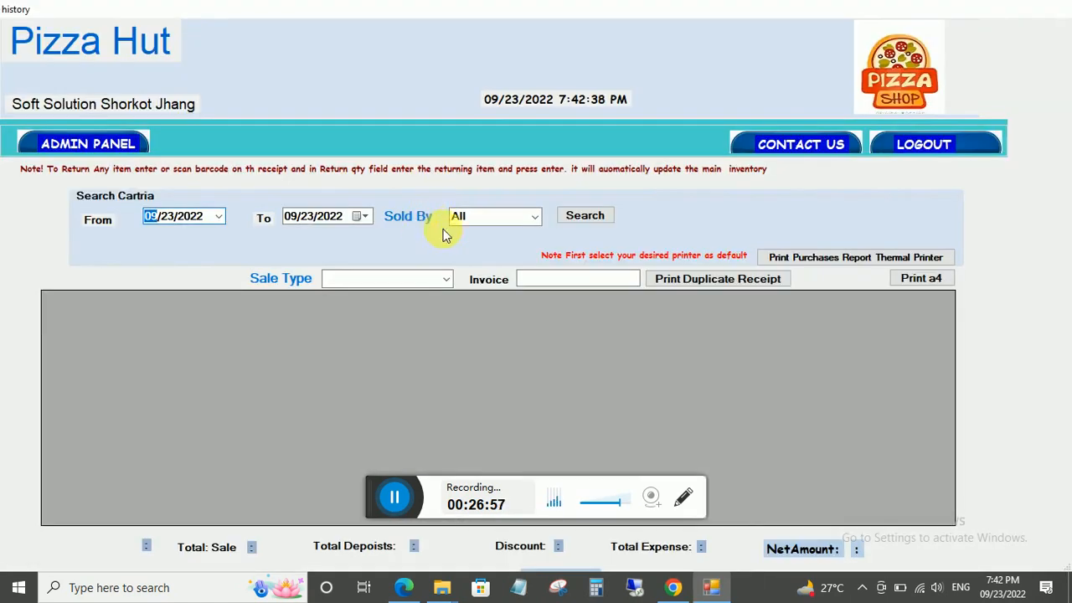
Search today's sales: total 5558, discount 59, expense 500, net 5058.
click(574, 216)
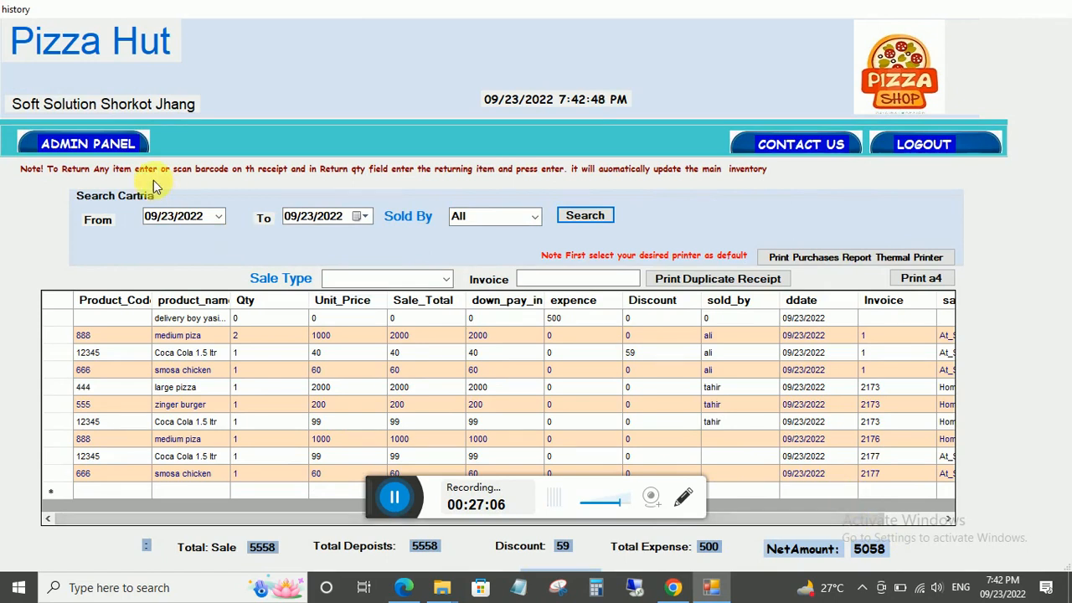
click(90, 144)
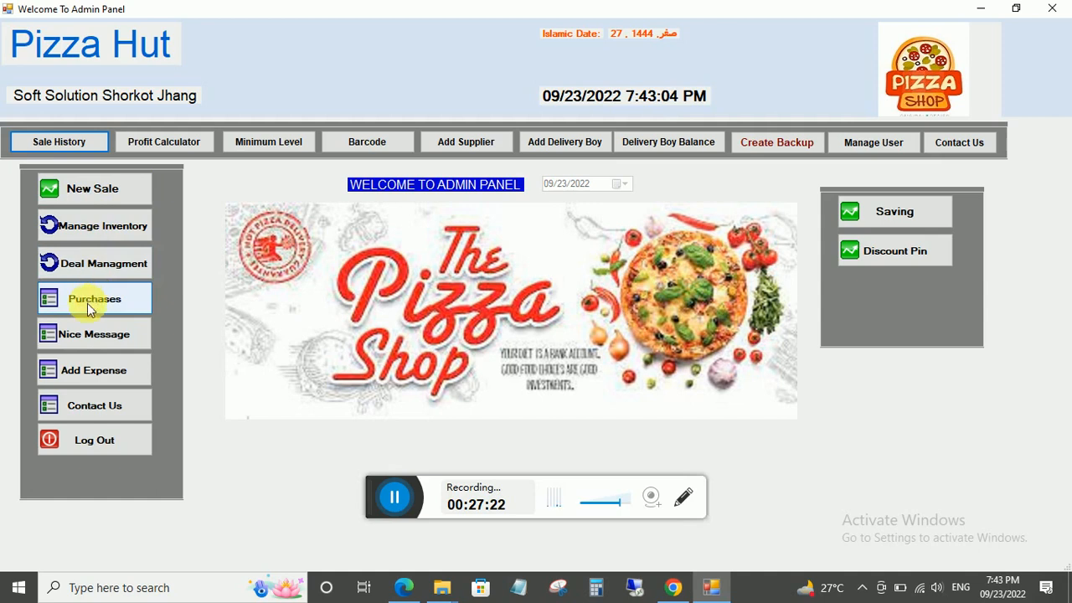
View the developer's contact page, then list products at minimum stock level, which shows none.
click(95, 406)
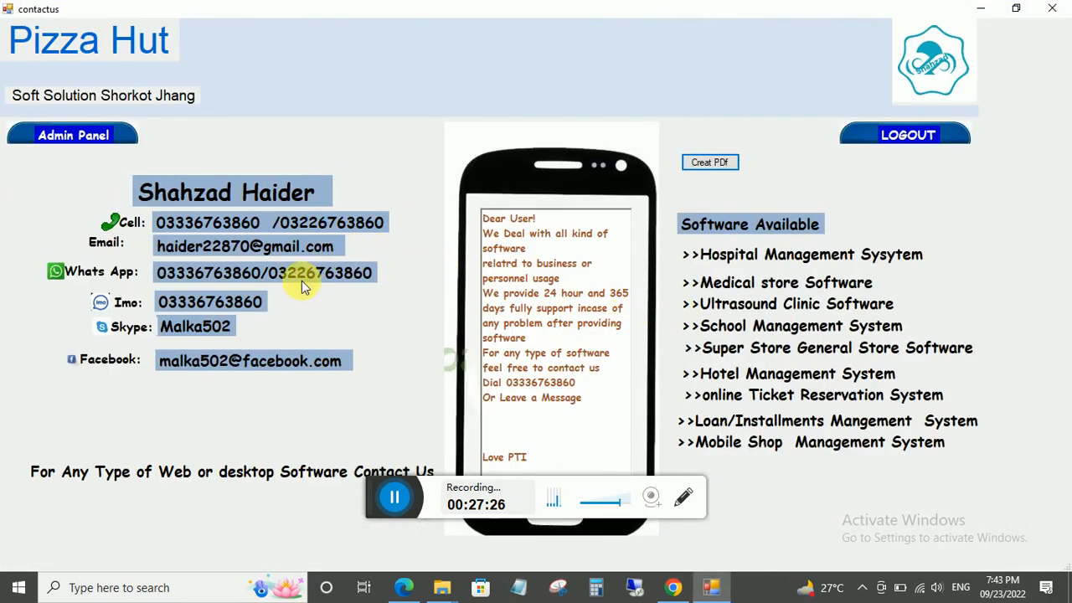
click(111, 136)
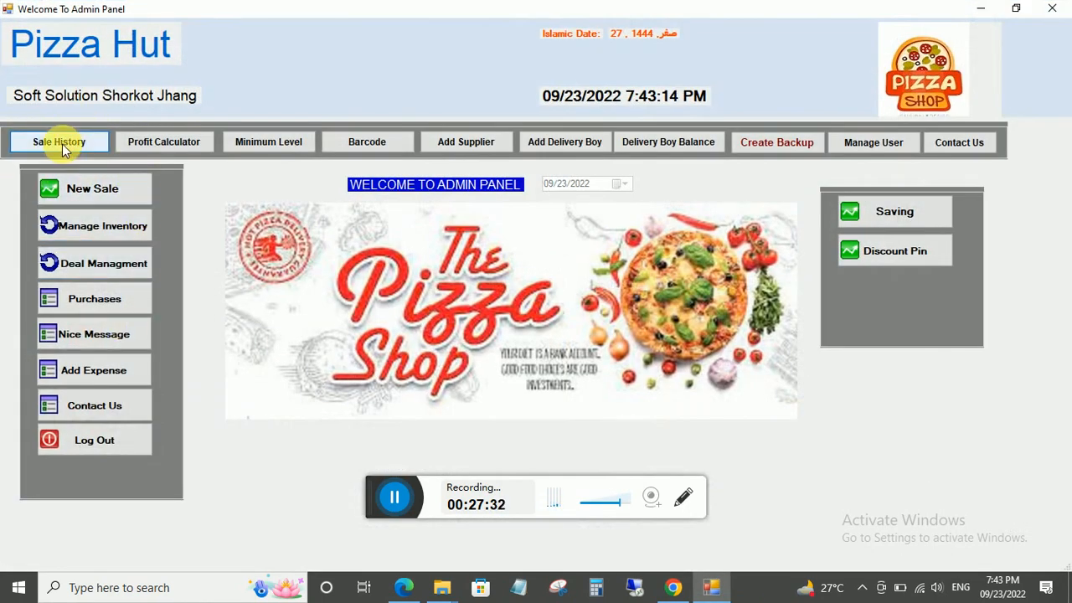
click(285, 144)
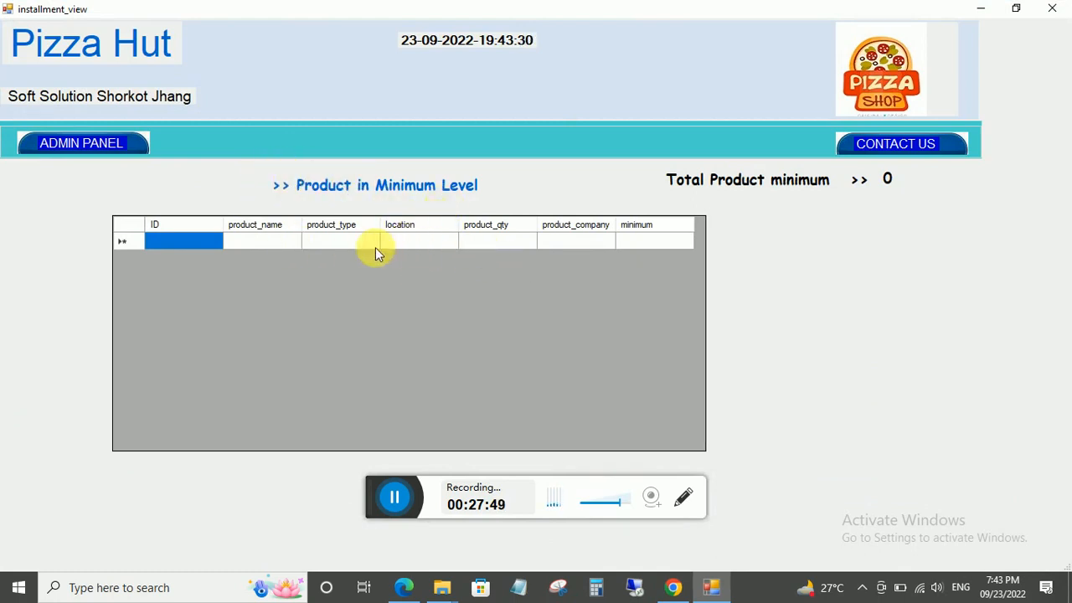
Load smosa chicken into the barcode generation and printing form.
click(87, 146)
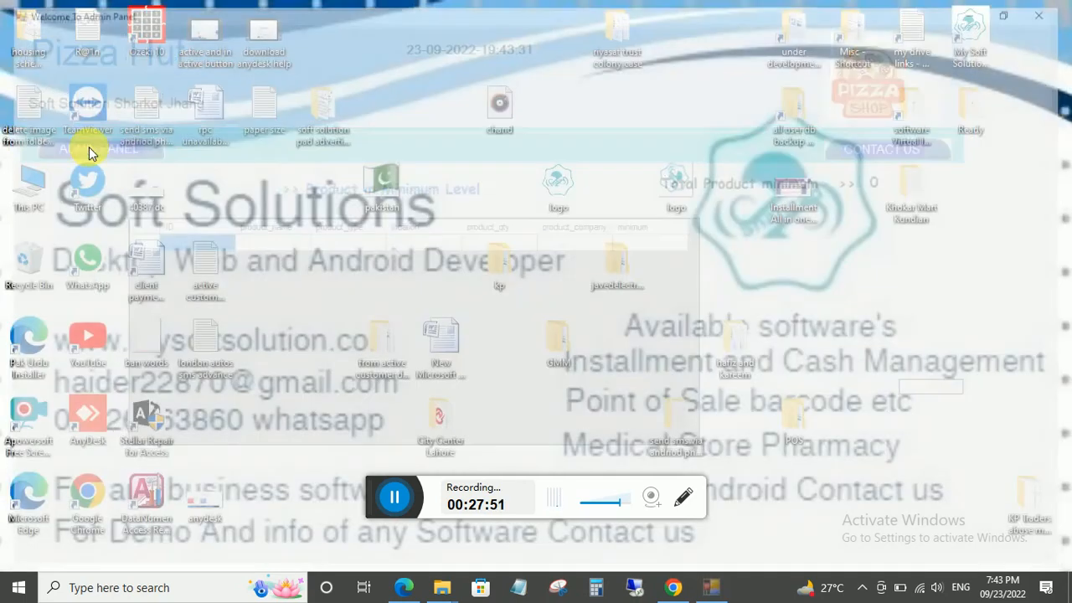
click(367, 143)
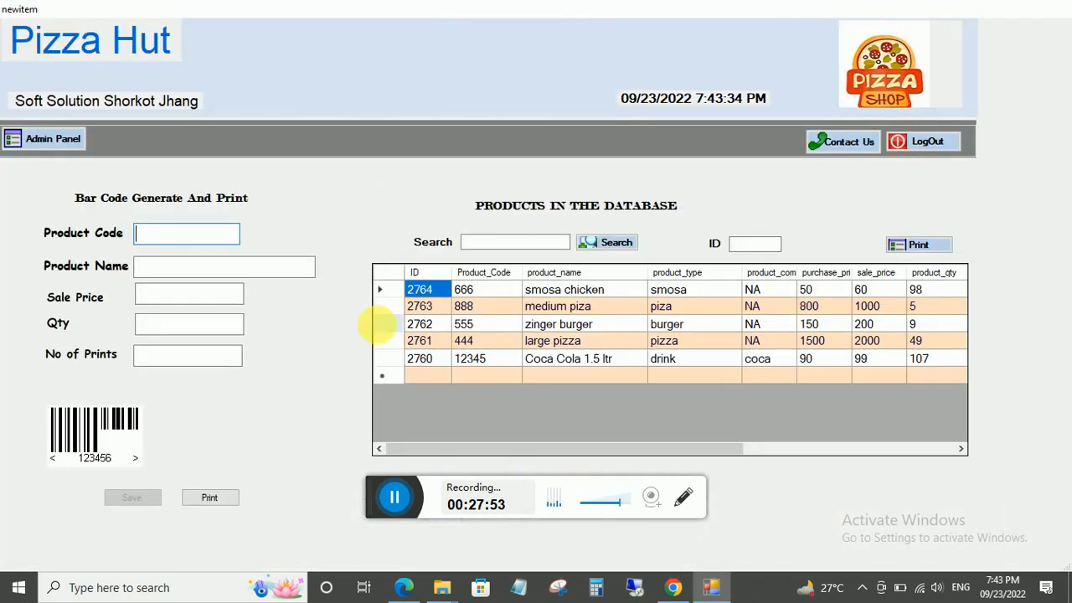
click(574, 290)
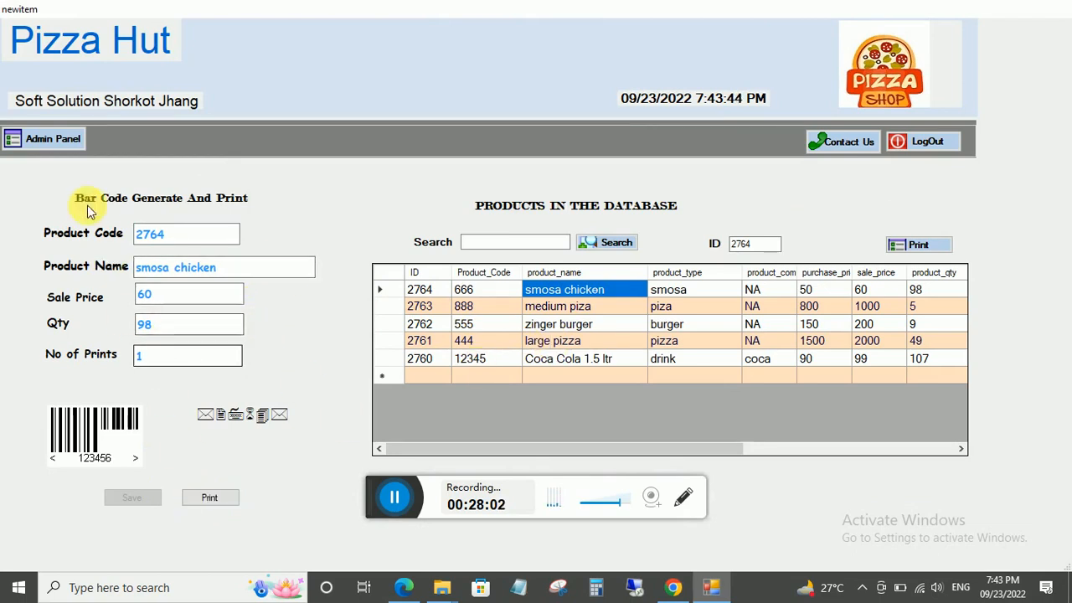
Start a new sale and search products by name with 's' to find smosa chicken.
click(46, 140)
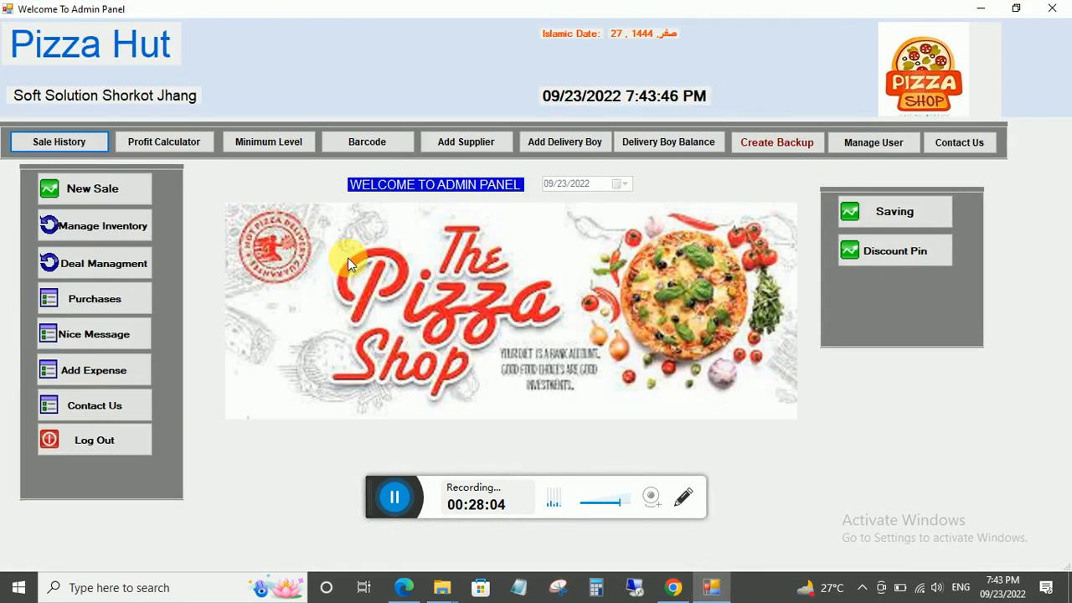
click(50, 188)
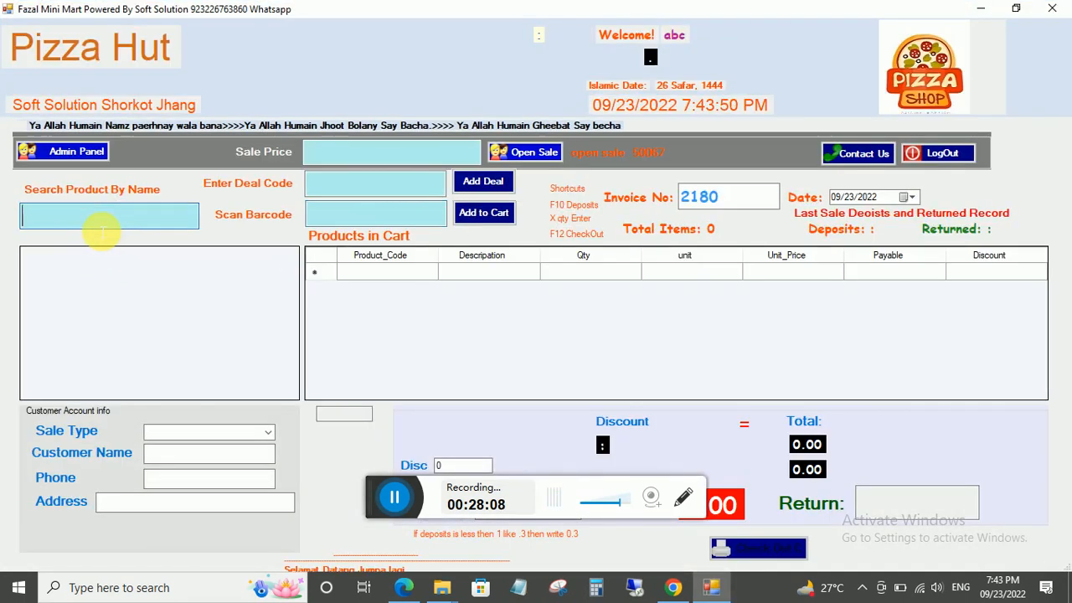
click(101, 223)
text(s)
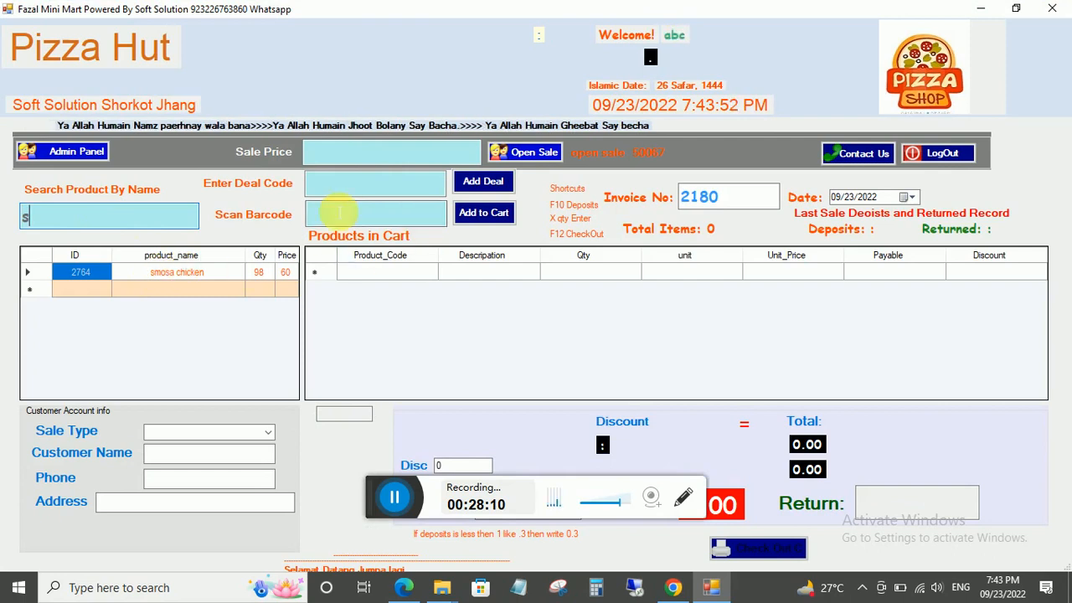
click(30, 154)
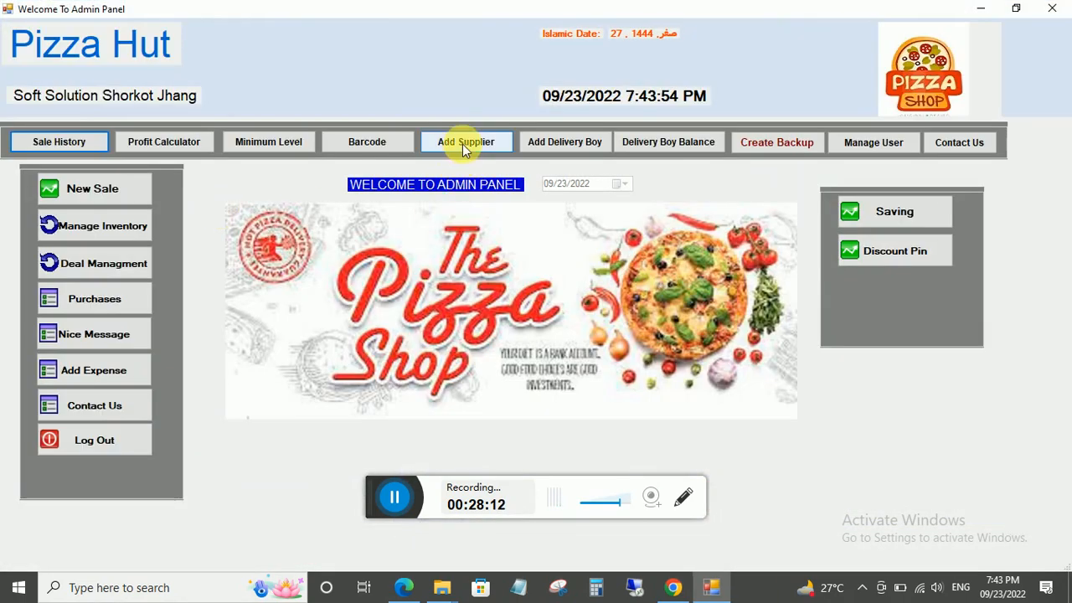
Check the supplier list and the purchase form's supplier dropdown, ending on the minimum-level page.
click(466, 144)
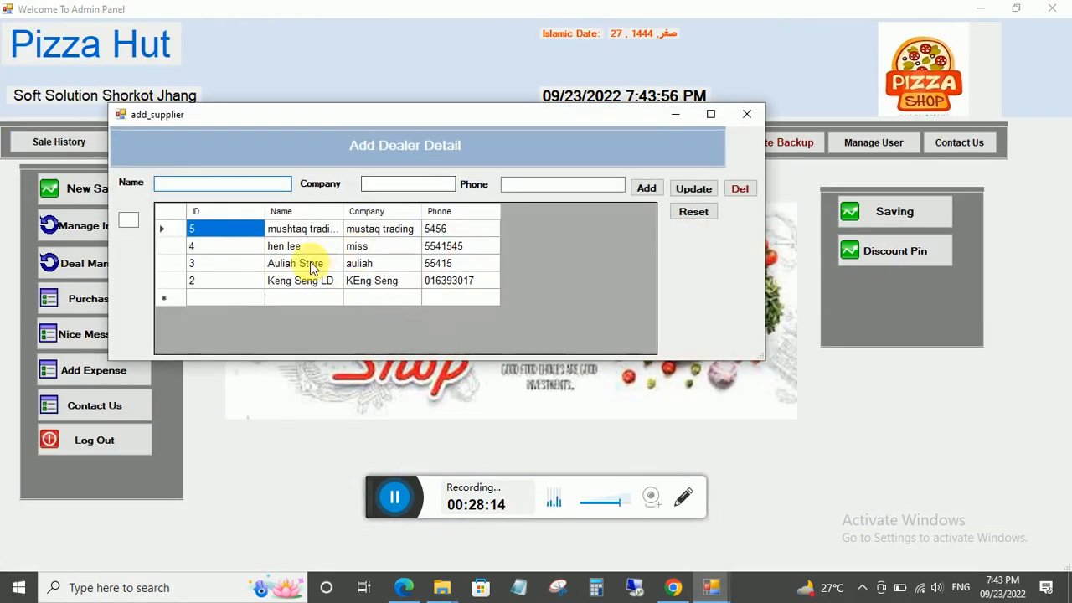
click(746, 114)
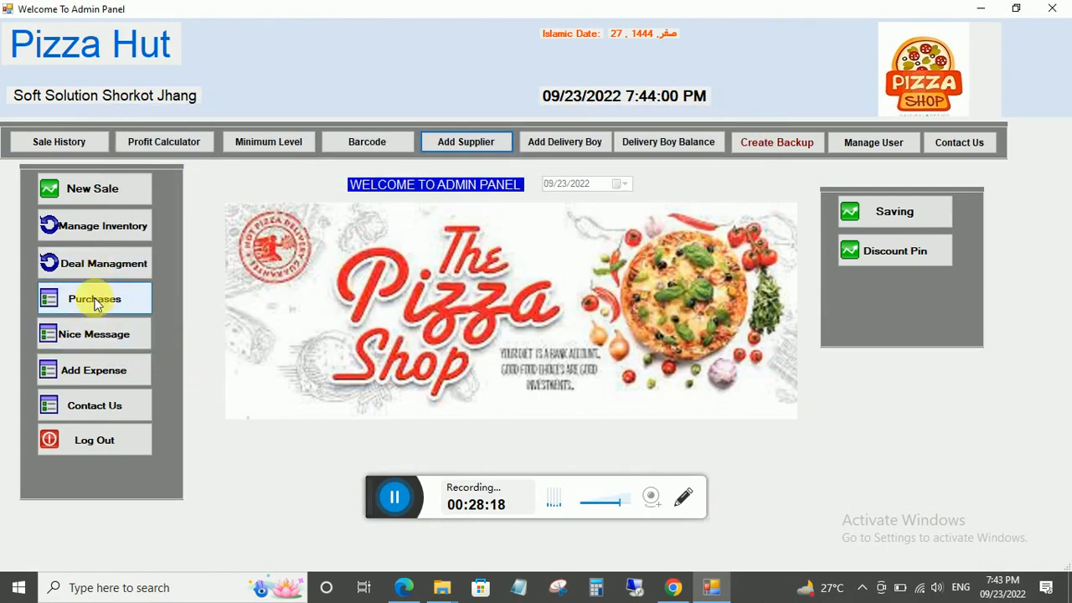
click(102, 230)
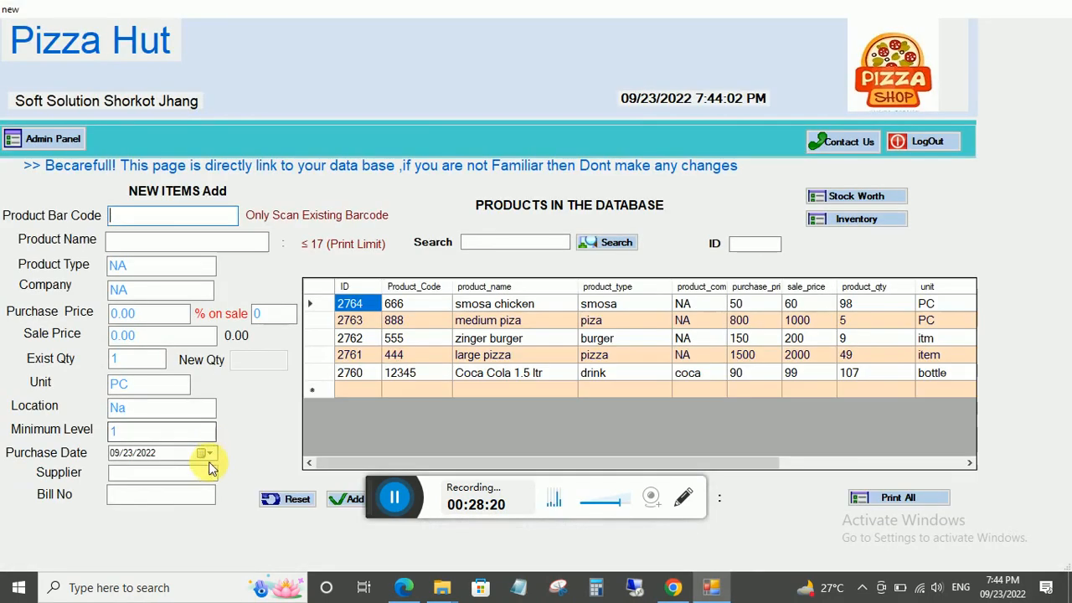
click(211, 475)
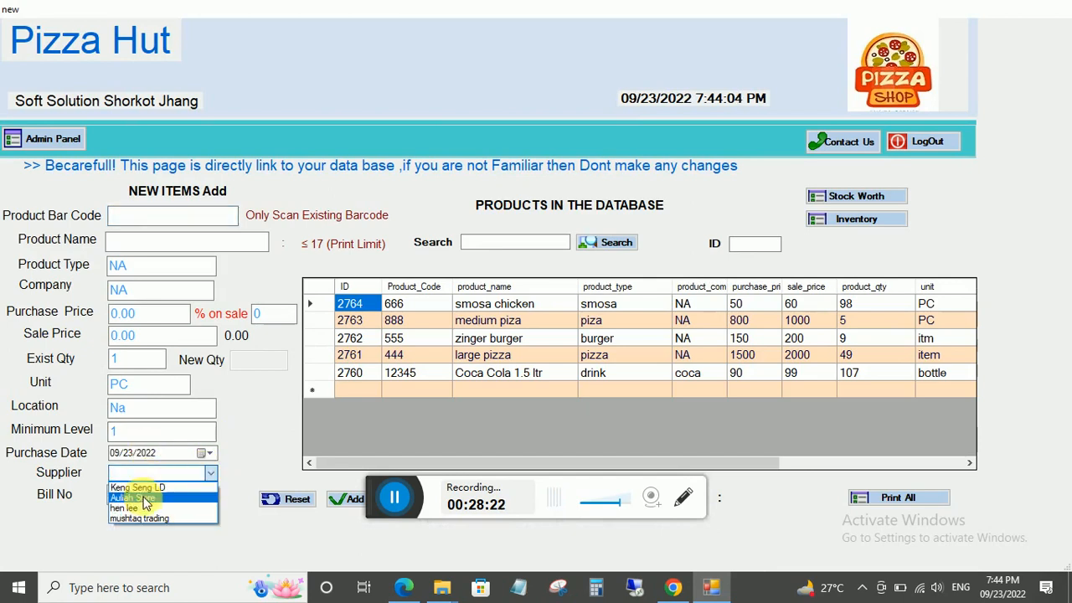
click(44, 145)
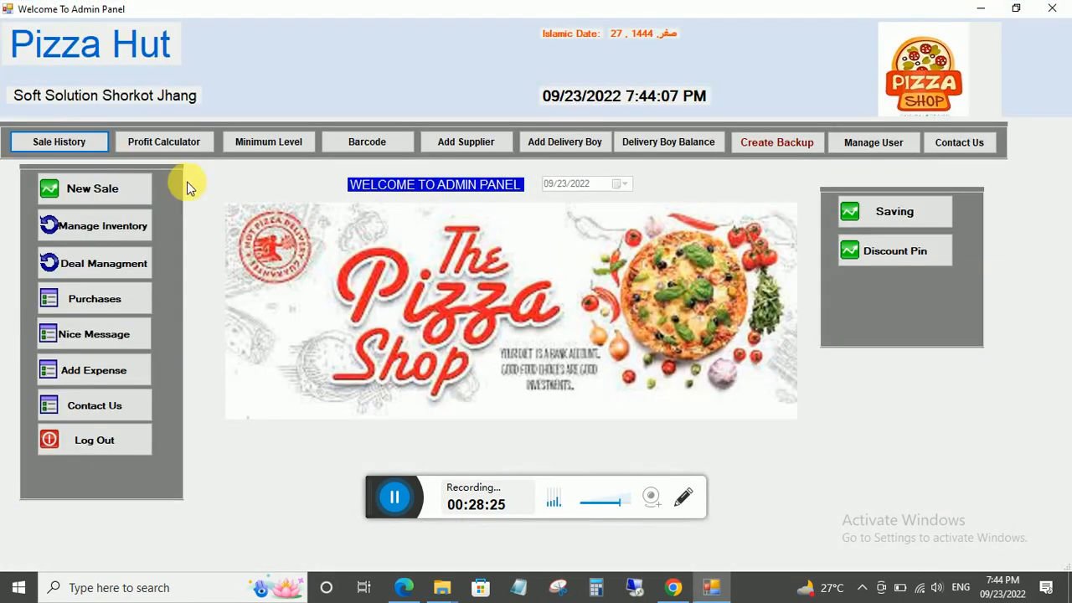
click(307, 144)
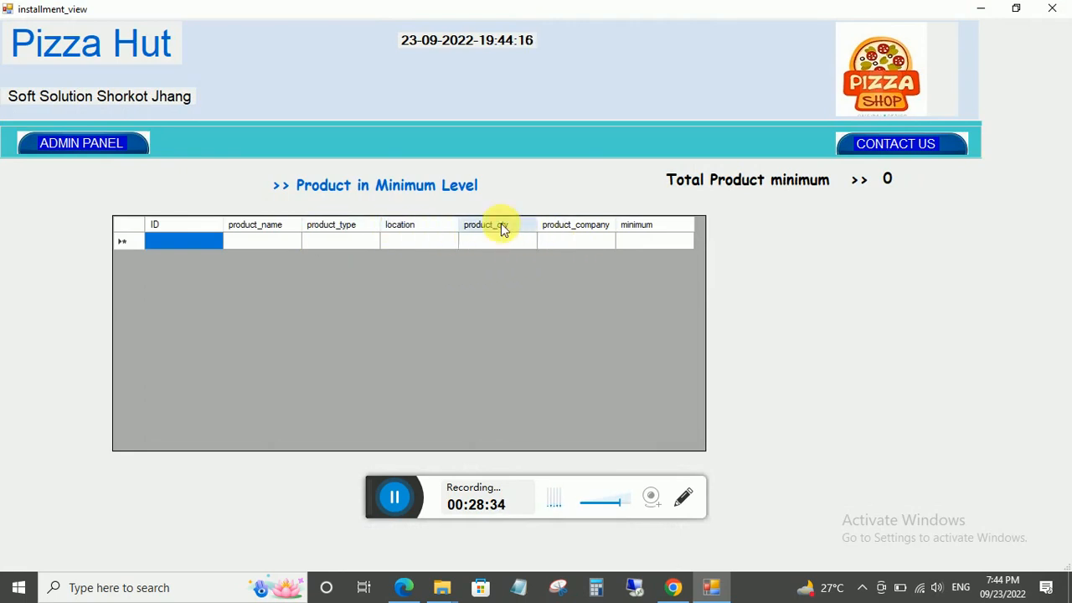
View the delivery boy records and all delivery boy balances, showing one boy owed 50.
click(44, 147)
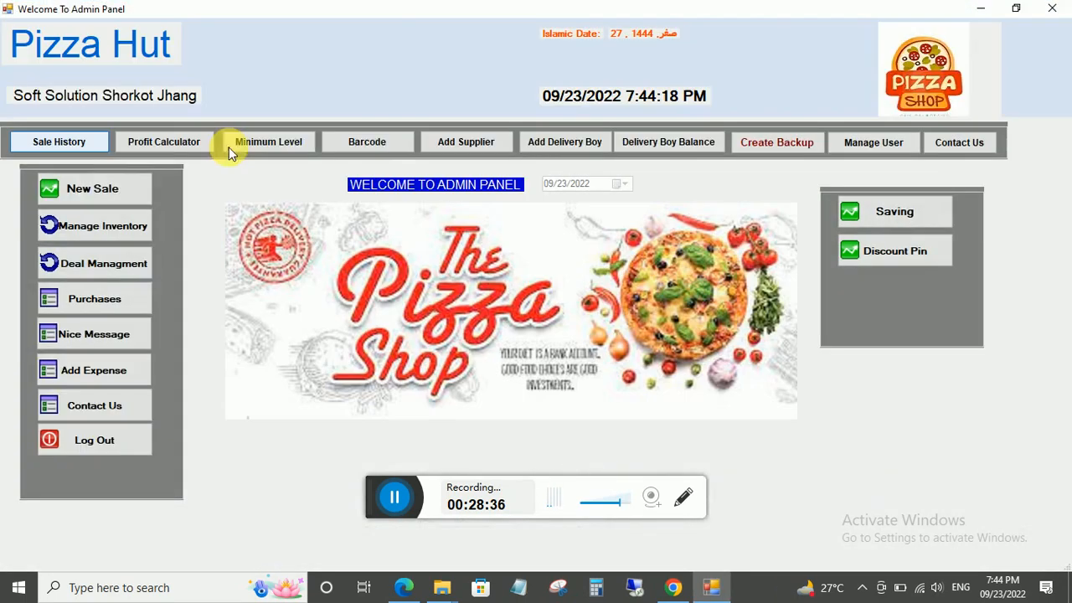
click(563, 145)
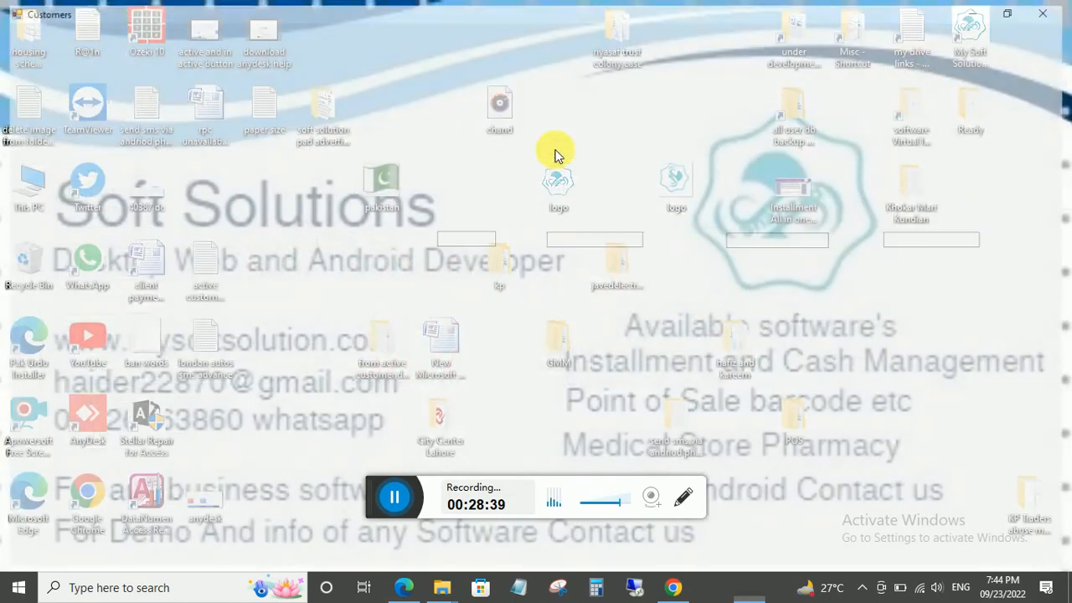
click(68, 153)
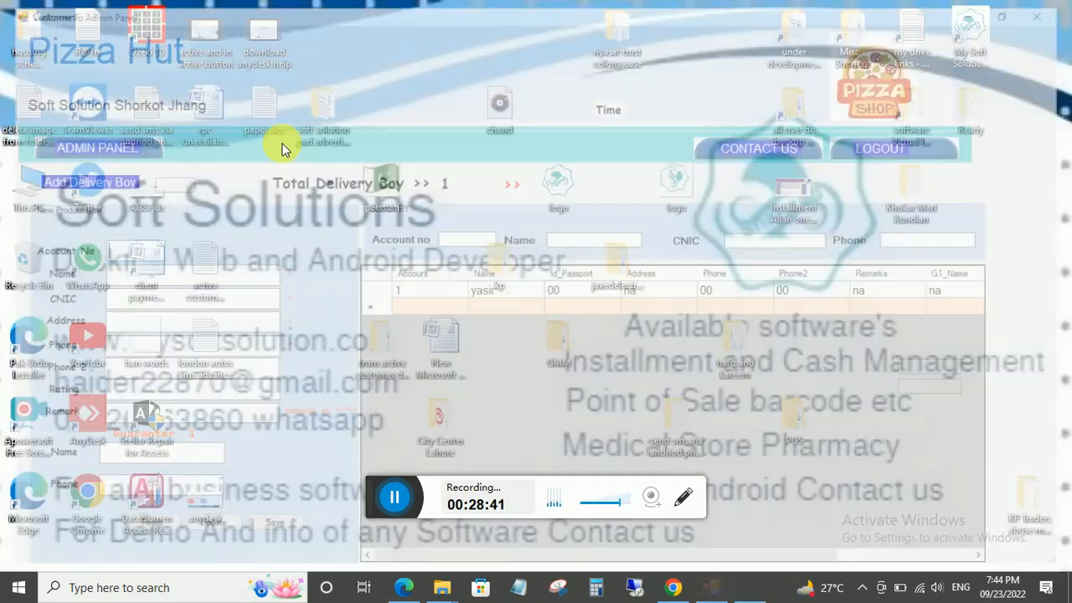
click(635, 144)
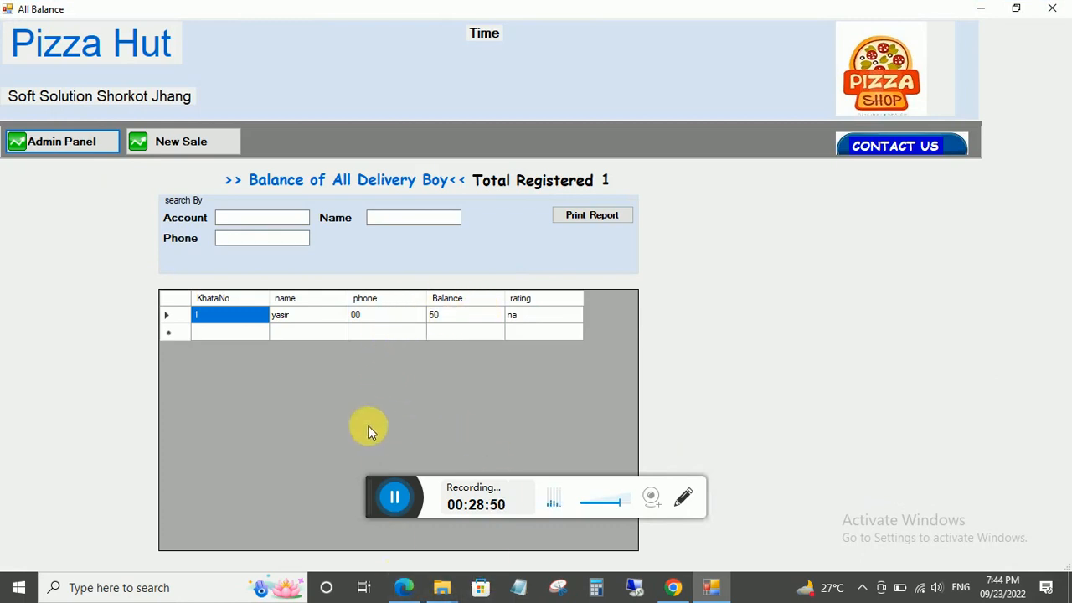
click(67, 144)
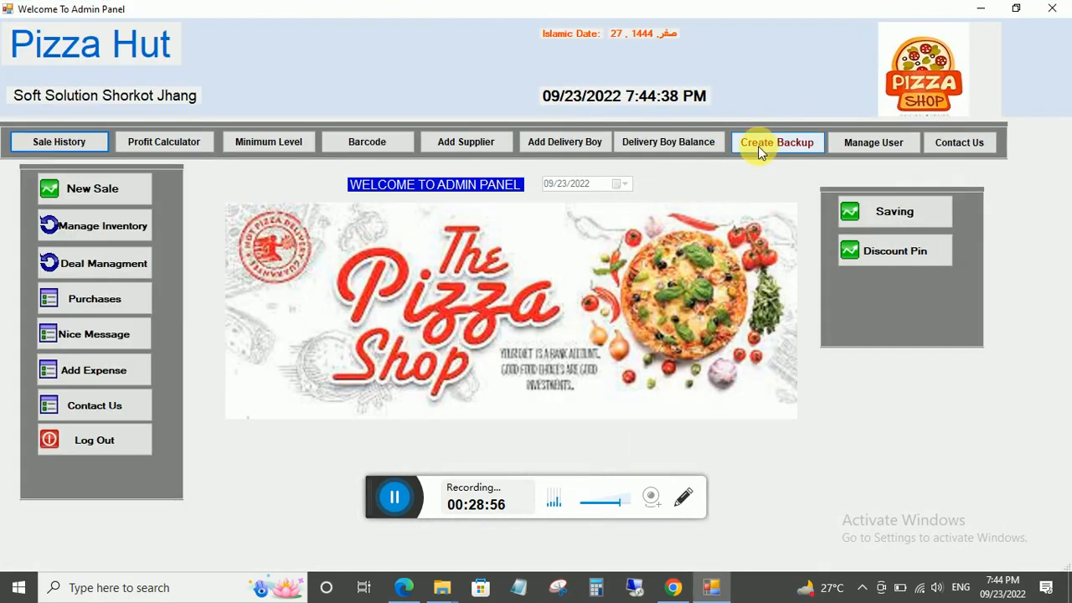
Back up the database to the D drive Backup folder, then view the user accounts list.
click(758, 146)
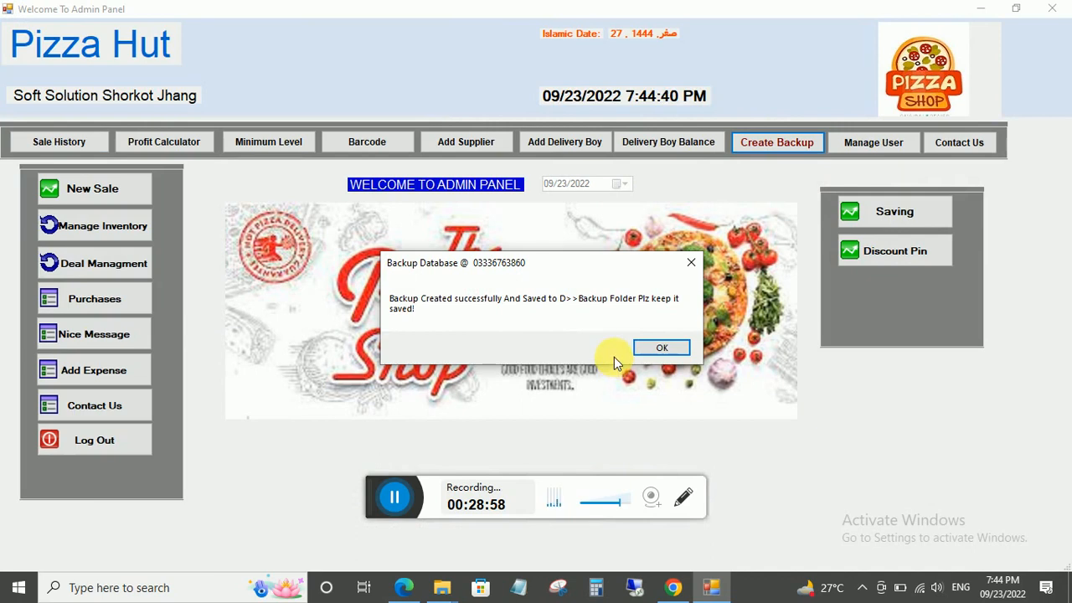
click(645, 345)
click(873, 141)
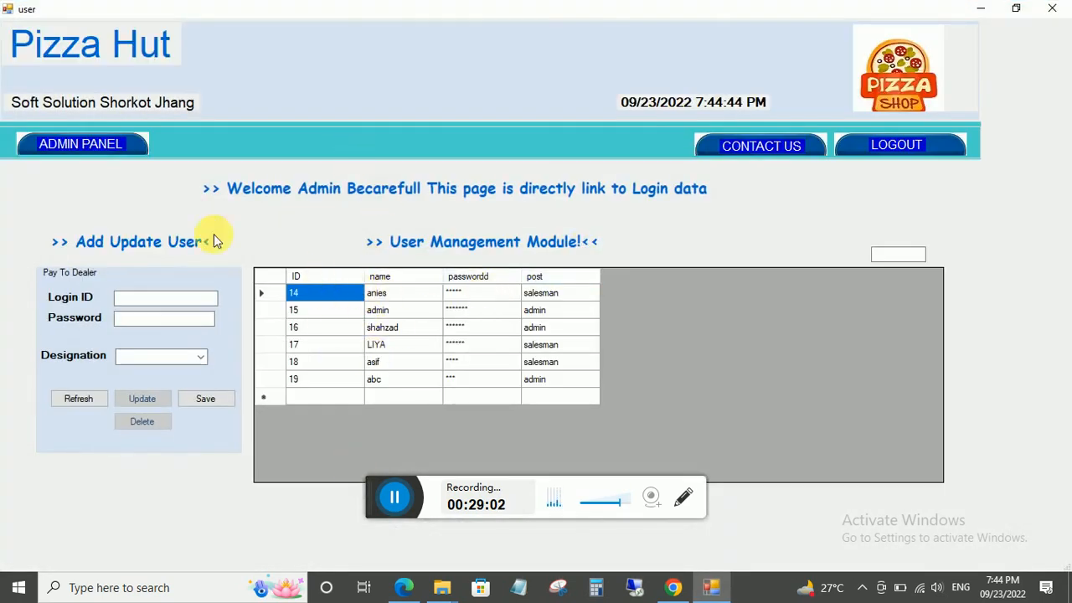
click(92, 151)
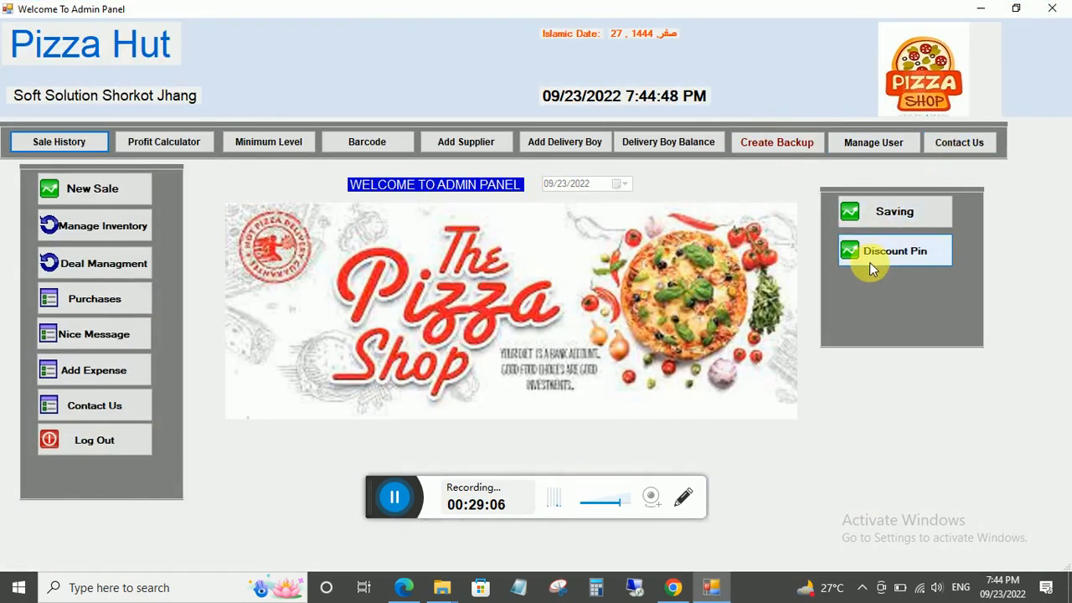
Save a Committee saving entry of 500 dated 09/23/2022.
click(881, 211)
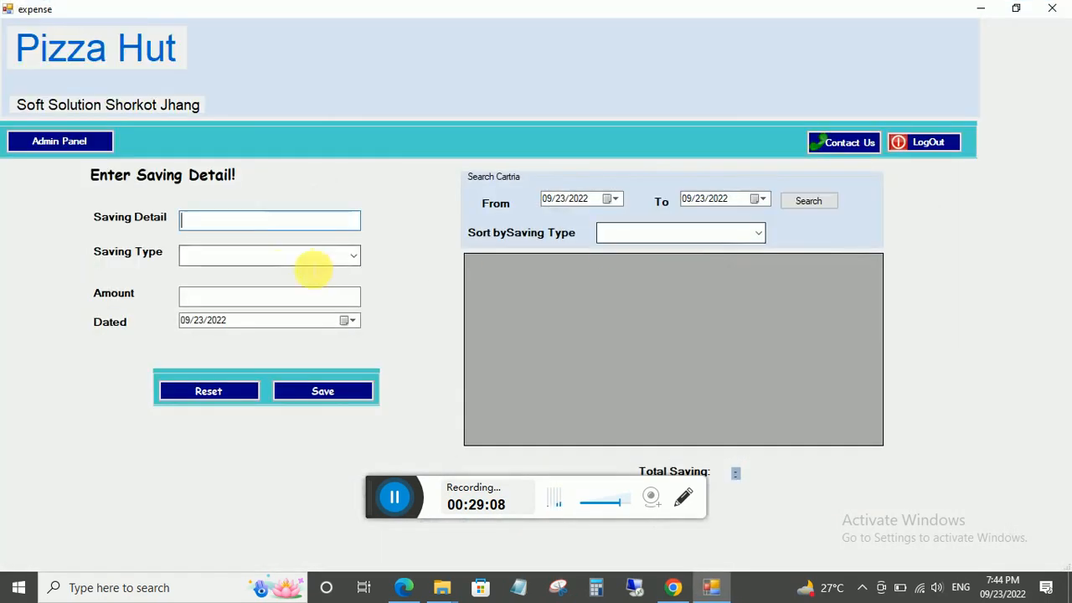
click(350, 260)
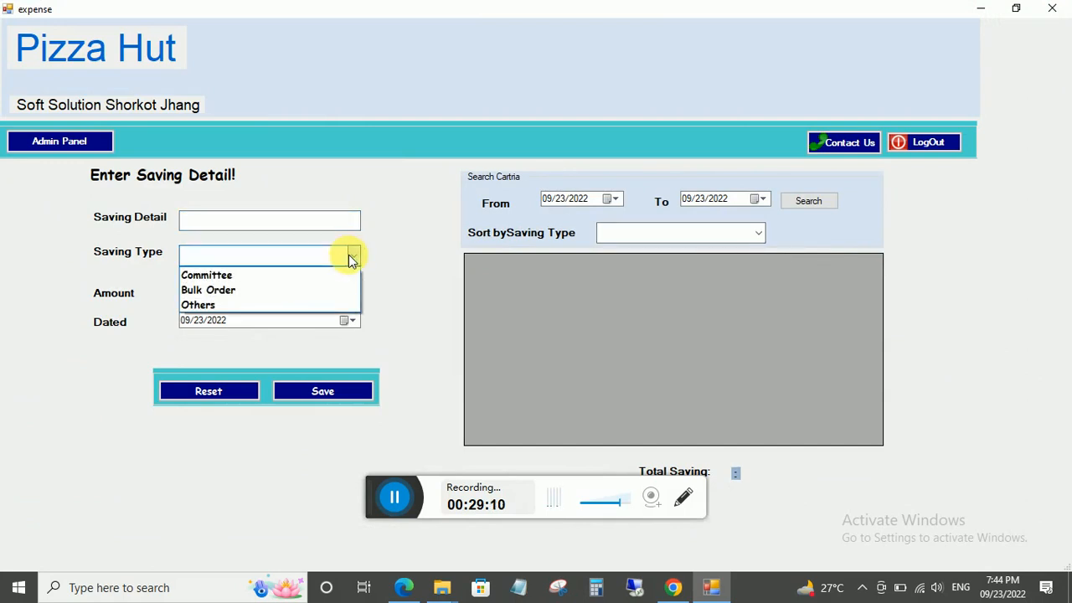
click(228, 222)
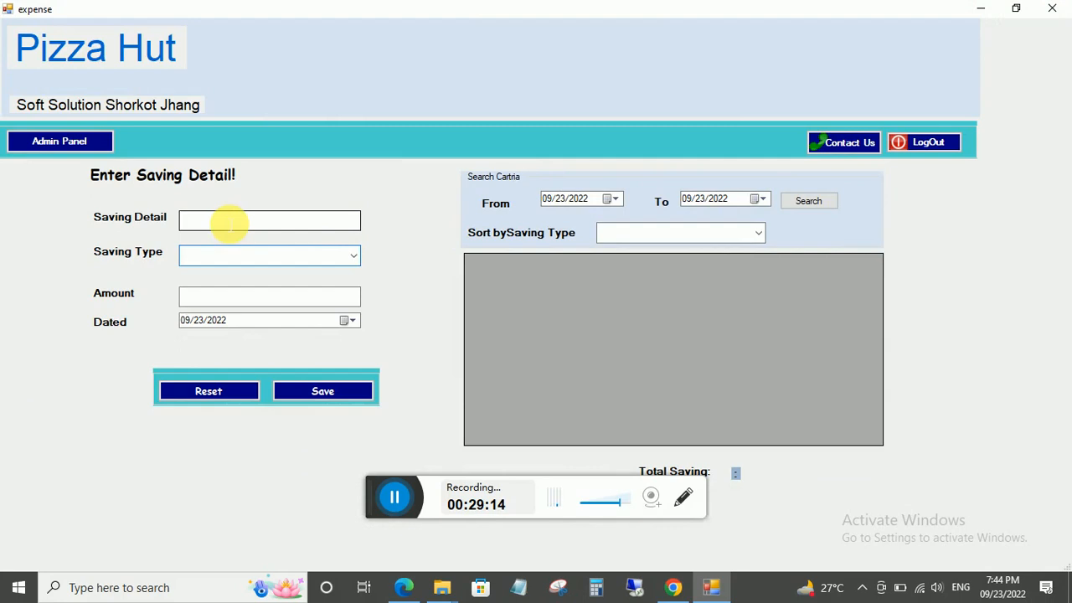
click(228, 223)
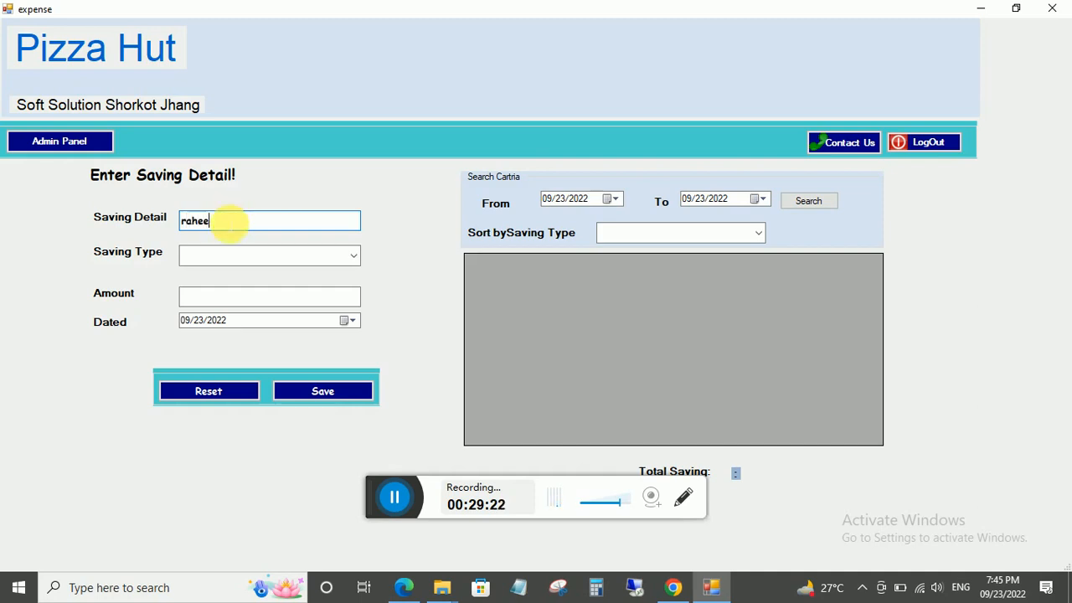
click(354, 255)
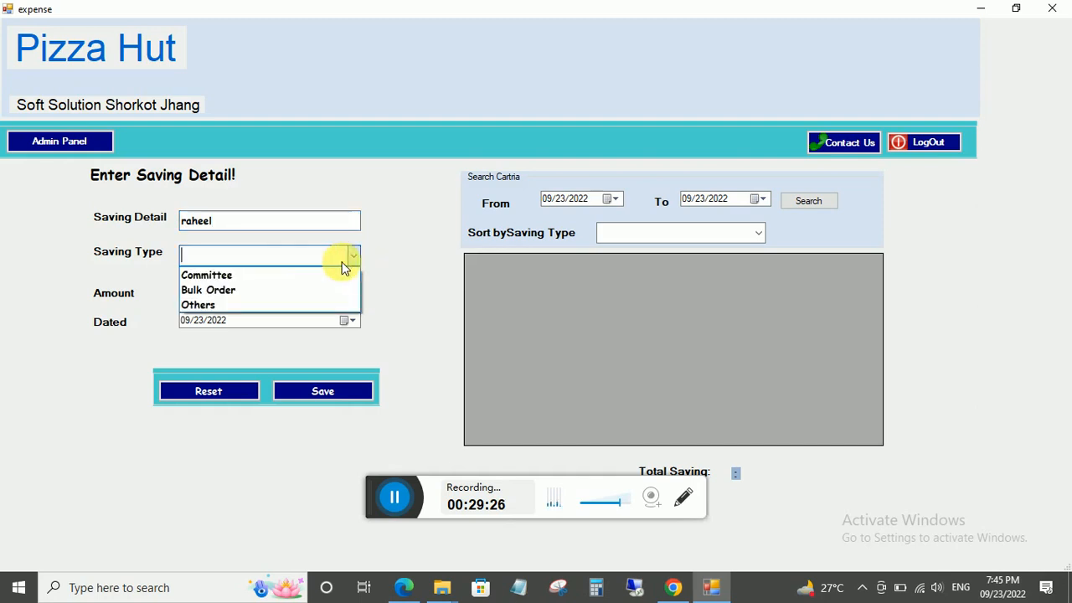
click(246, 275)
click(216, 298)
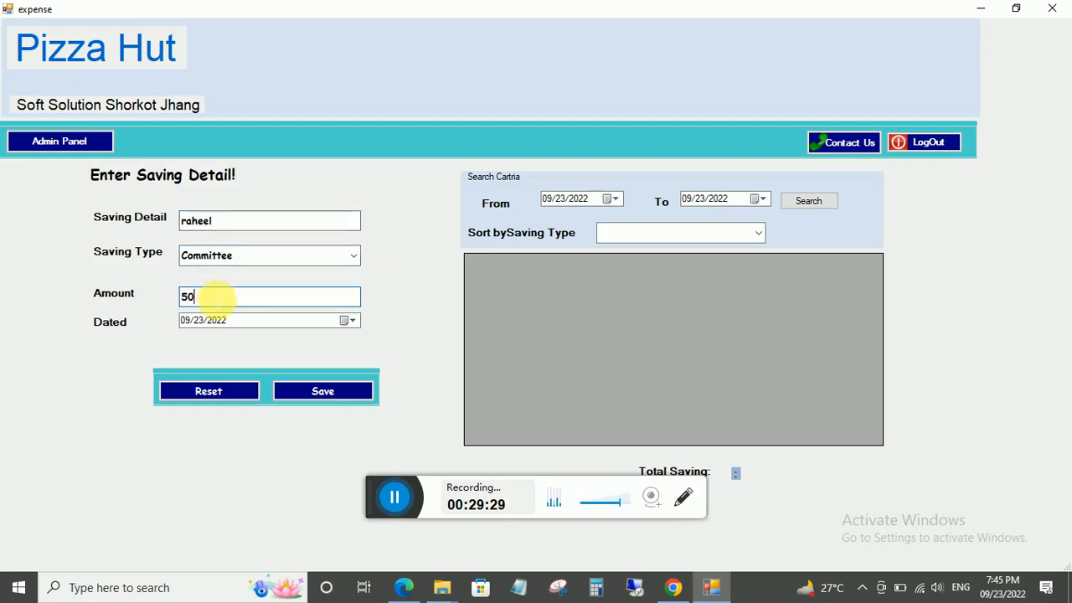
click(306, 387)
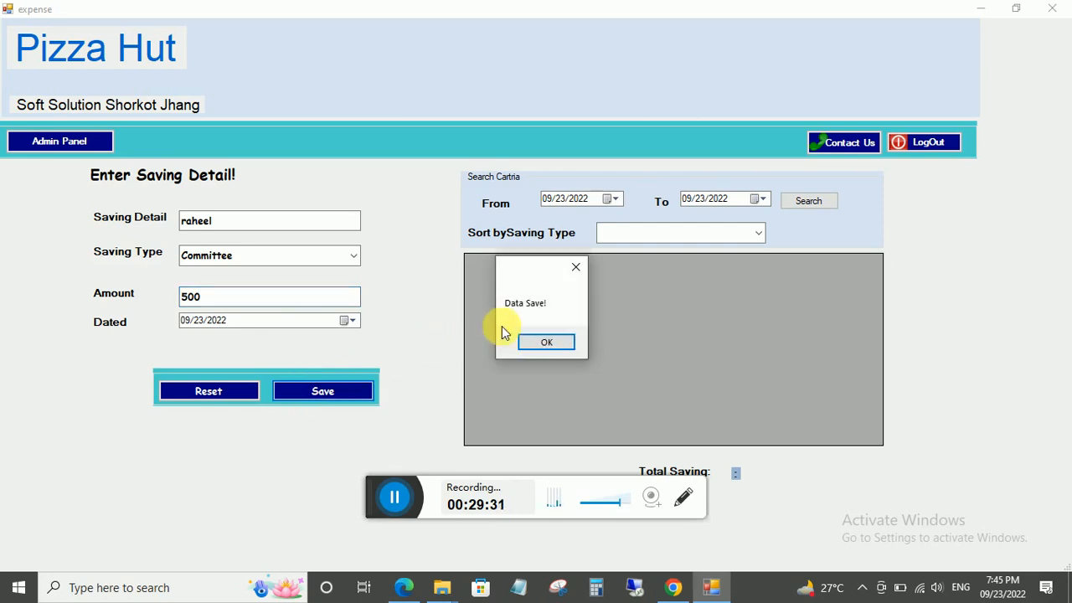
click(527, 340)
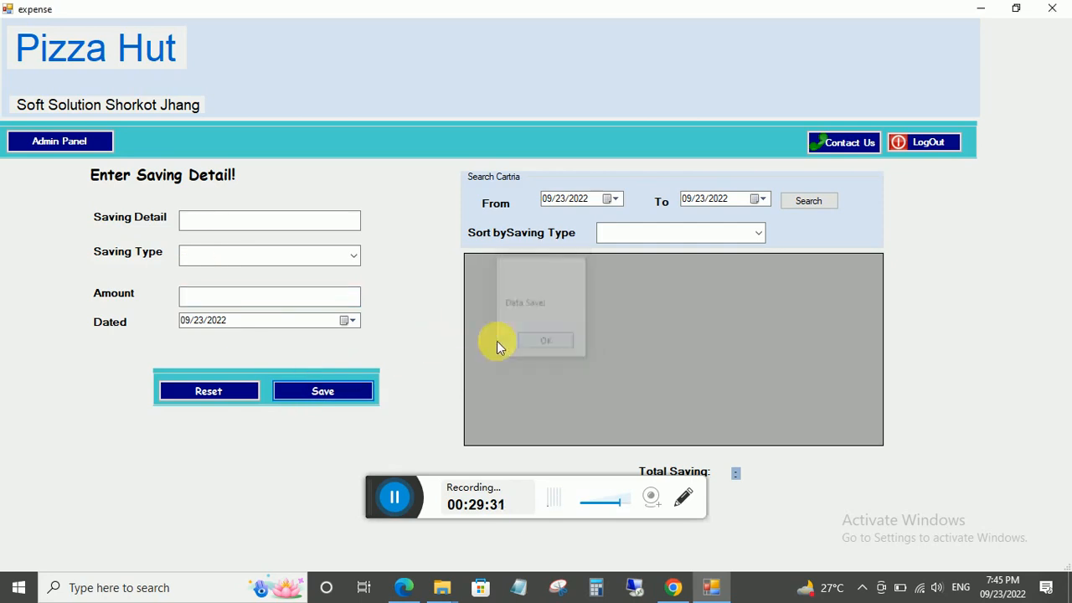
Search savings to confirm a Total Saving of 500, then minimize the admin panel to the desktop.
click(800, 201)
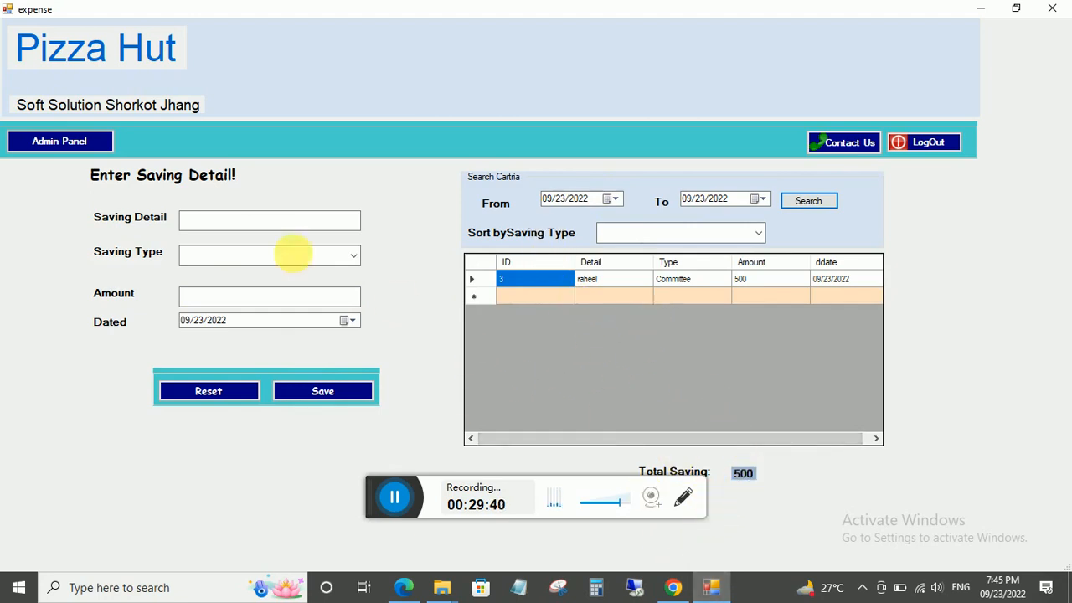
click(76, 143)
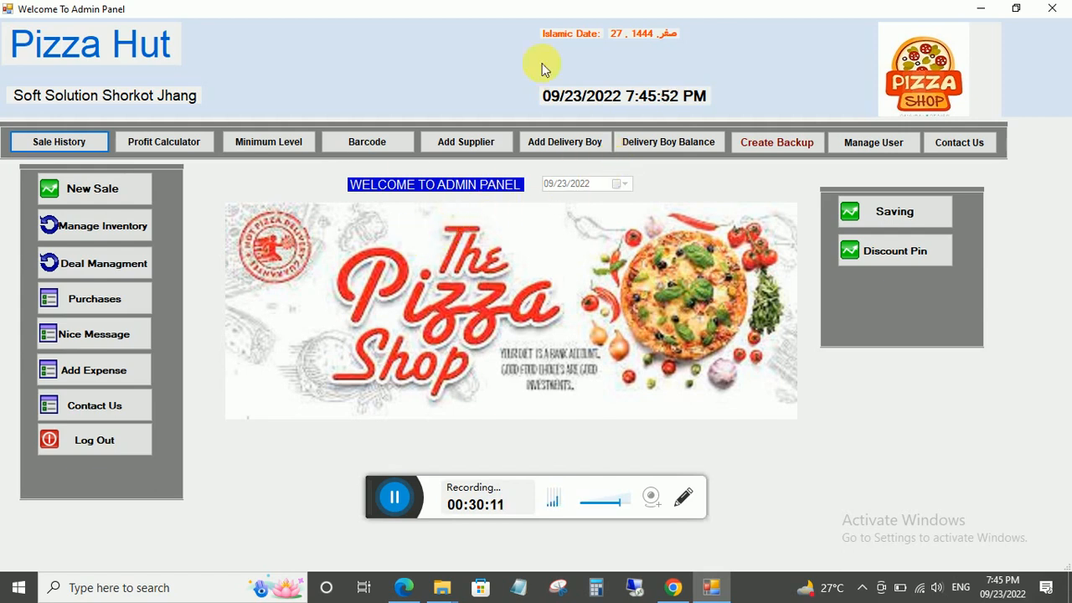
click(980, 9)
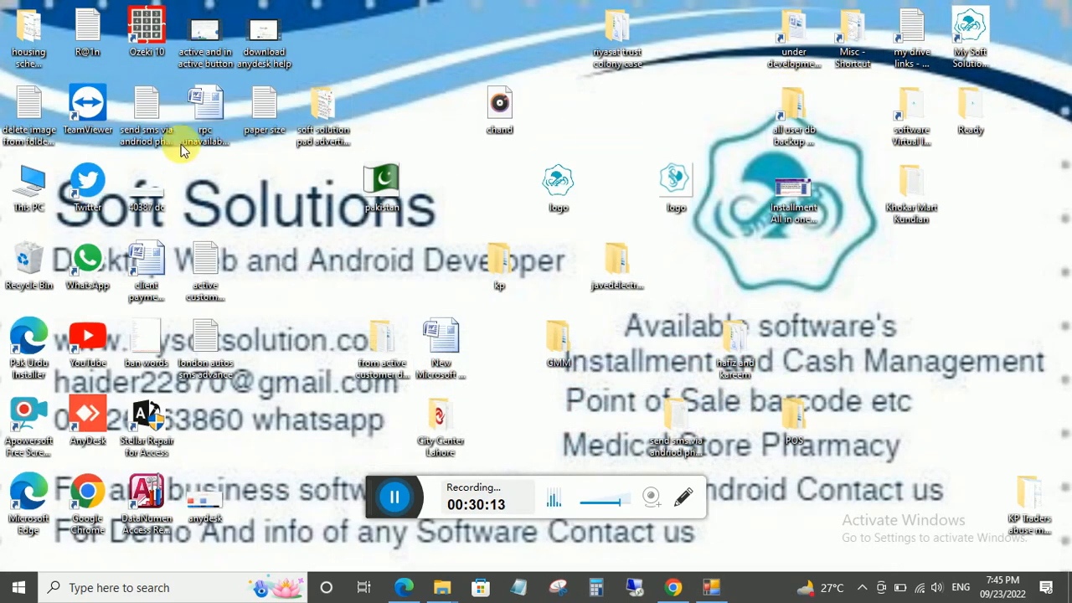
Check the four drives under This PC, including D, then bring back the Pizza Hut admin panel.
double_click(31, 184)
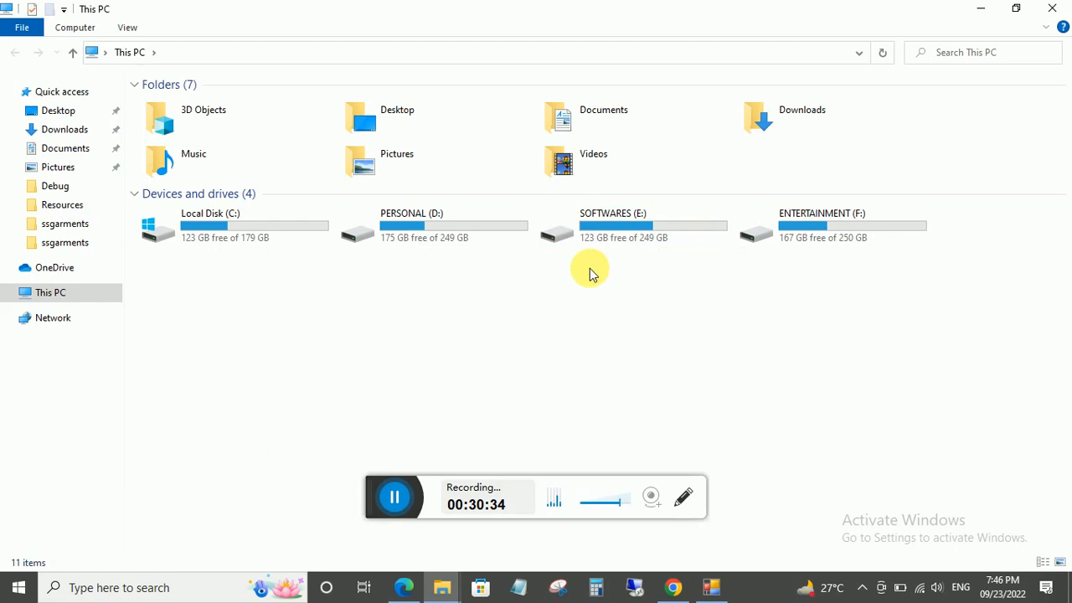
click(979, 10)
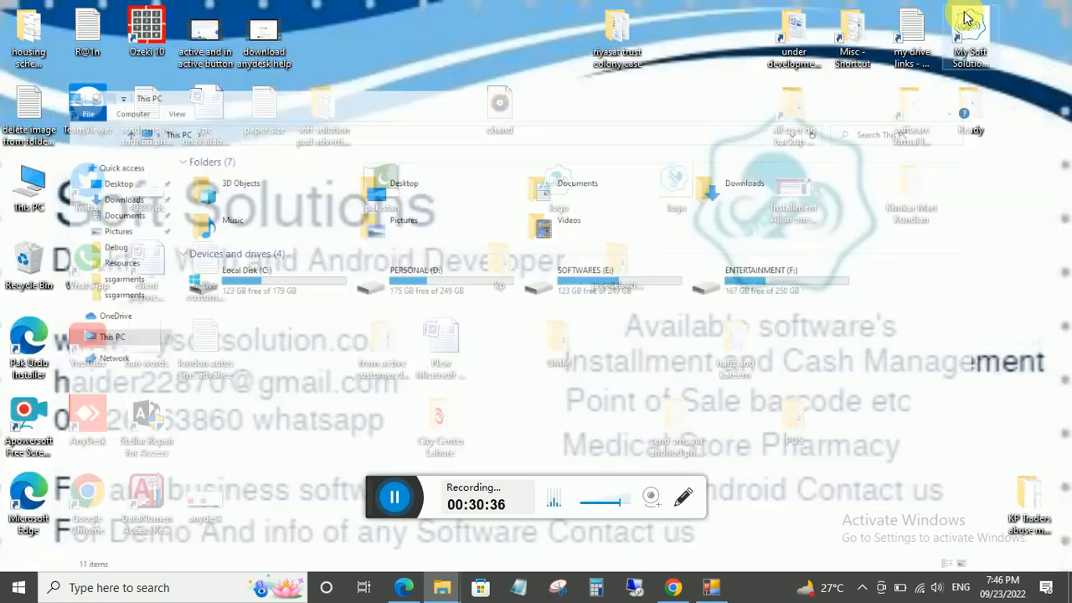
click(711, 586)
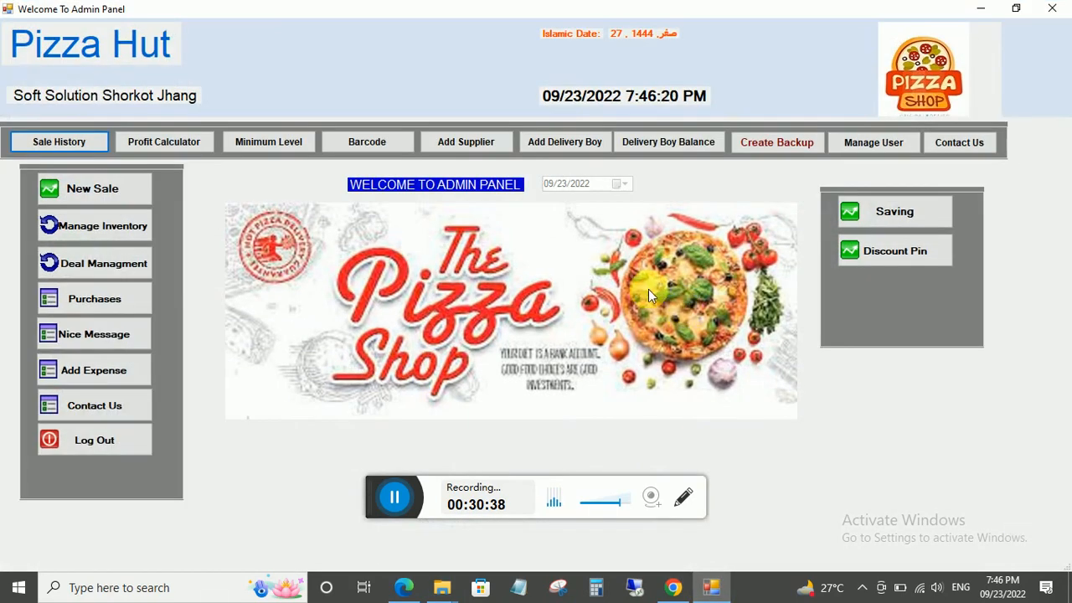
Create a fresh database backup in the D drive Backup folder and acknowledge the success message.
click(779, 152)
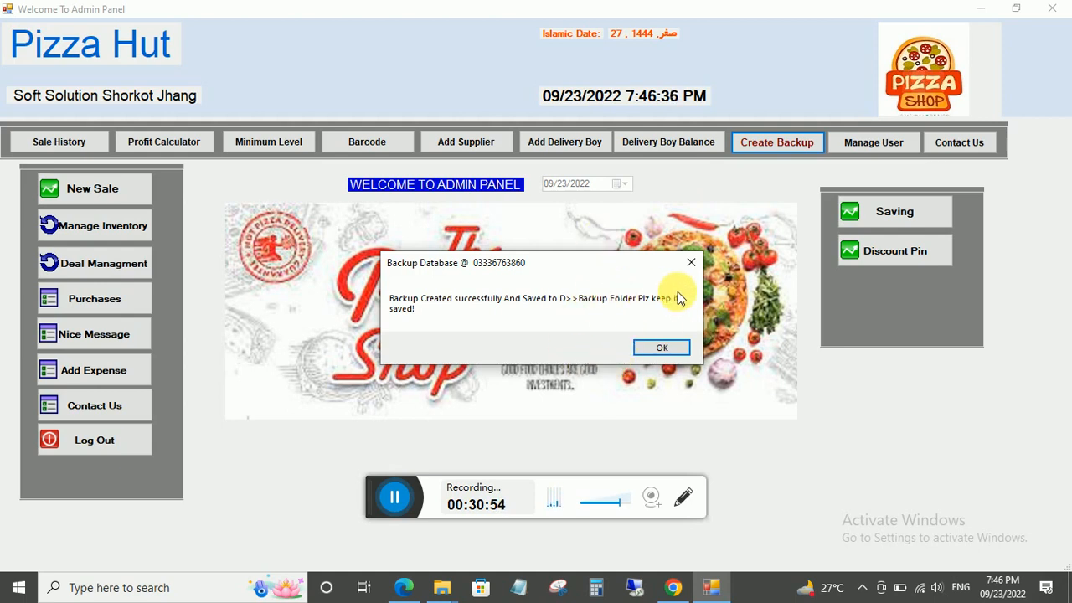
click(651, 347)
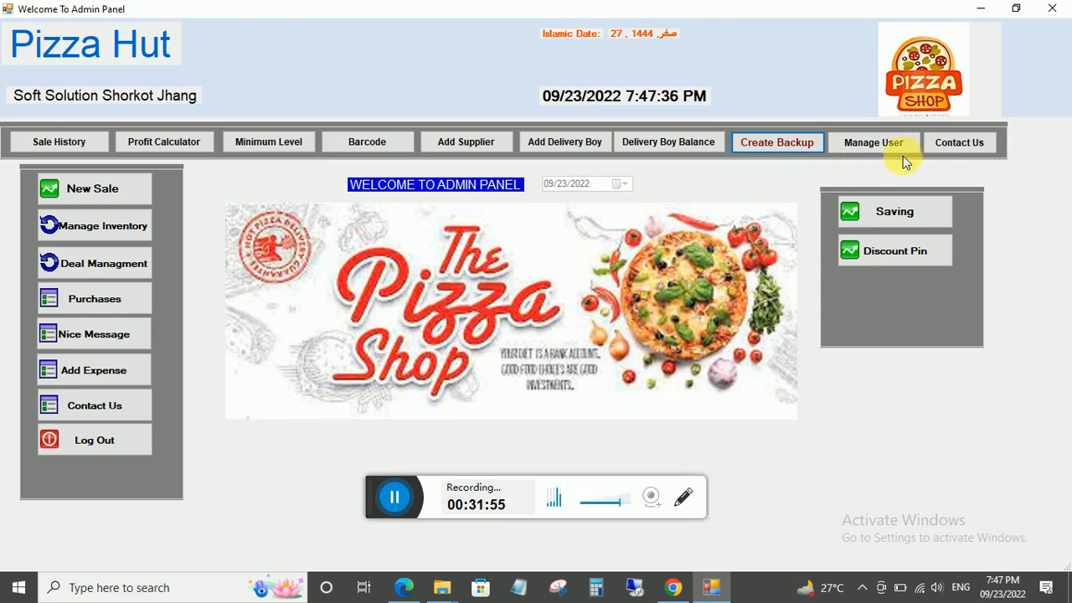
click(949, 146)
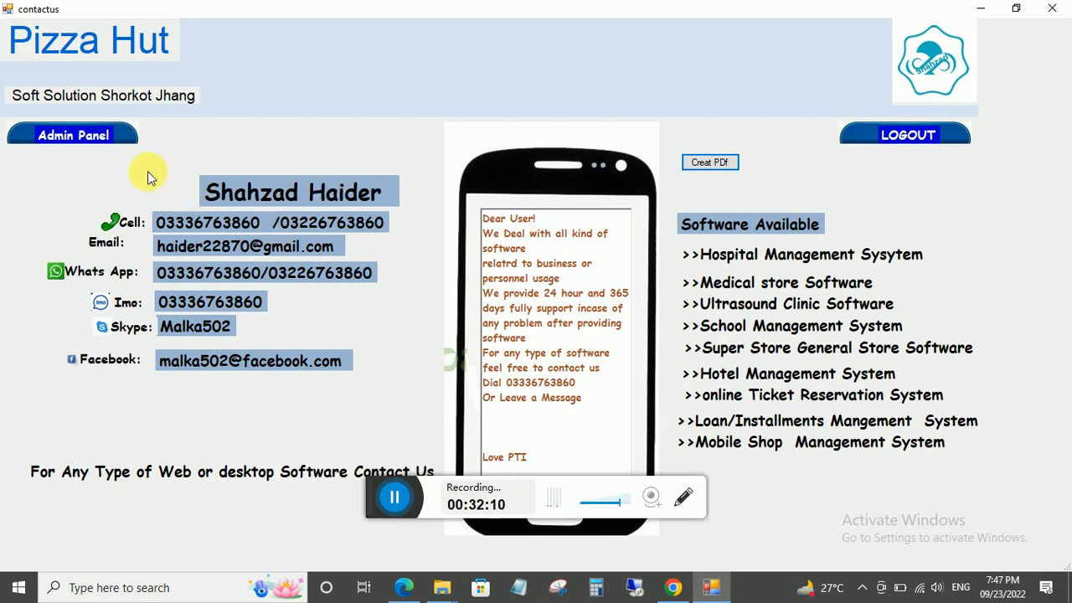
click(70, 138)
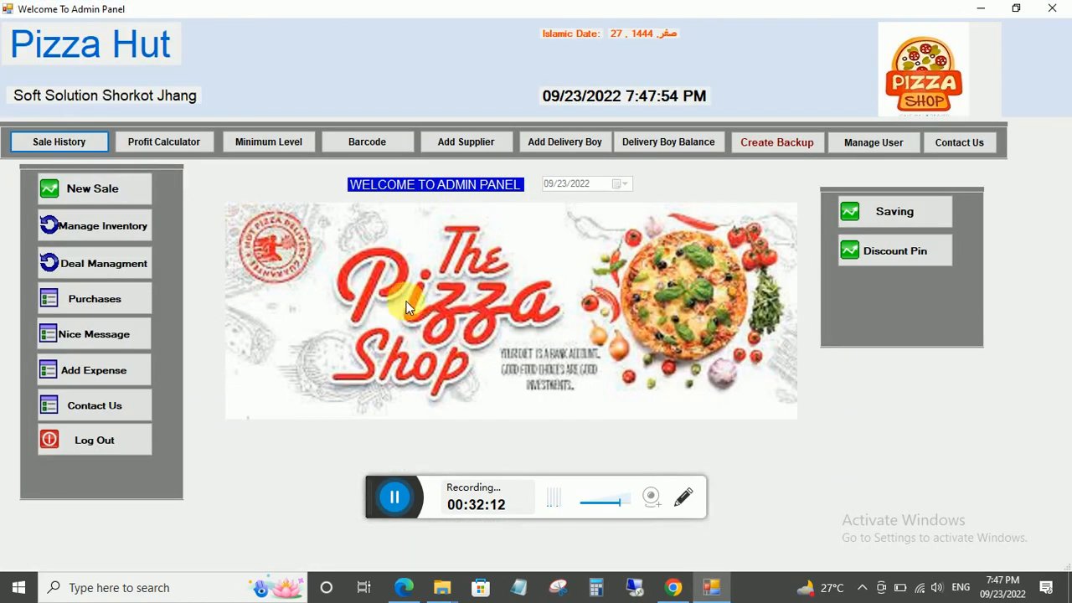